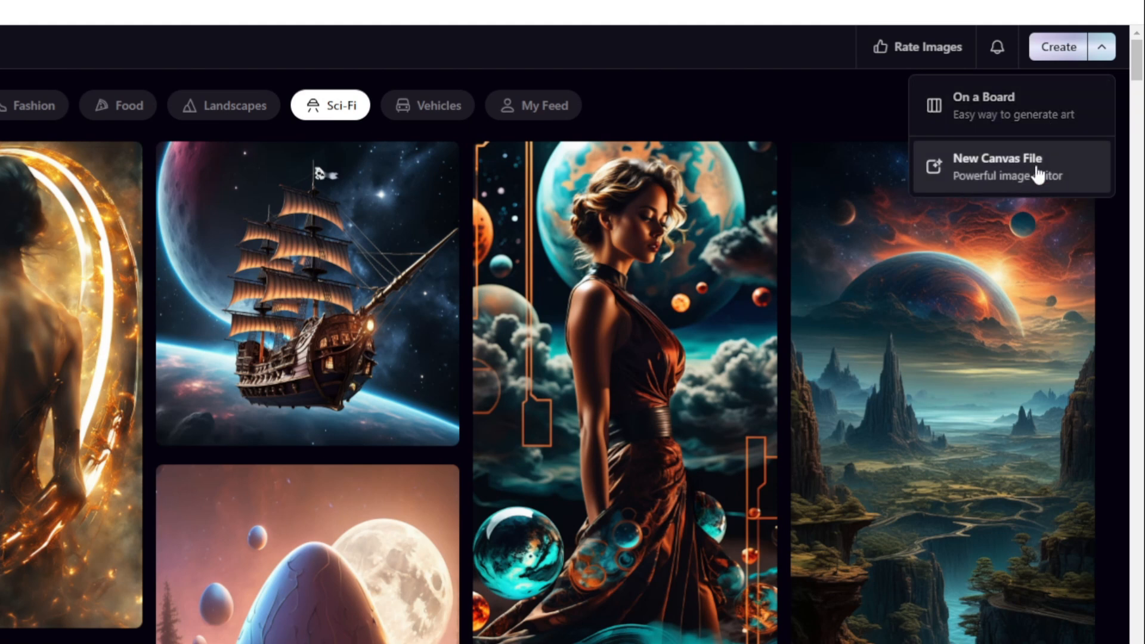
# - Start creating a new image on a board
pyautogui.click(1034, 111)
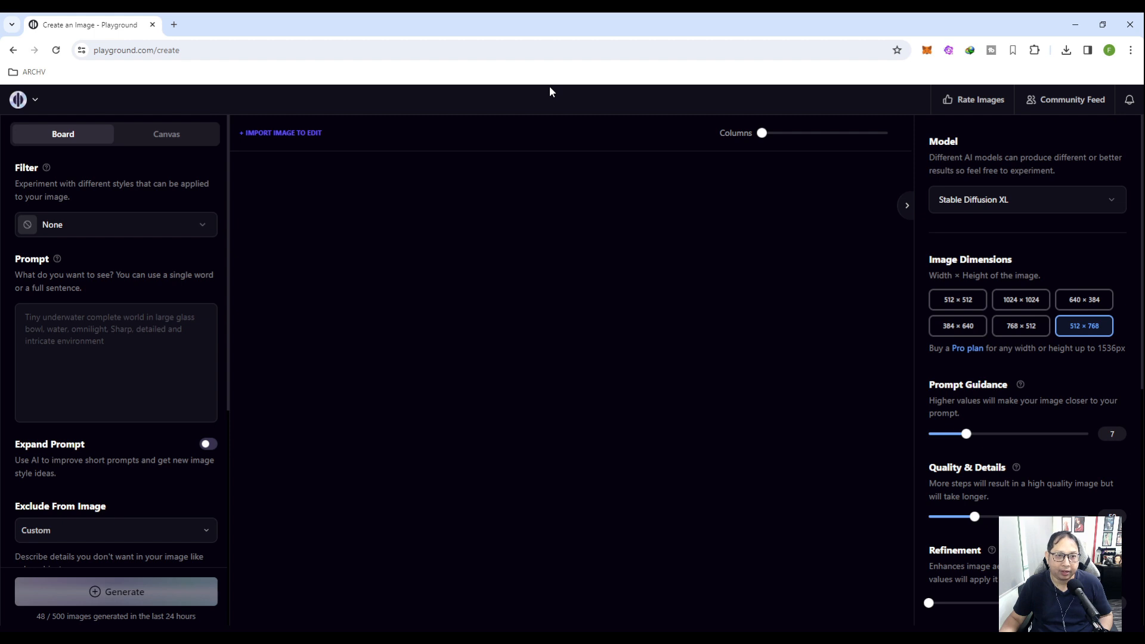
pyautogui.scroll(-5, 179, 289)
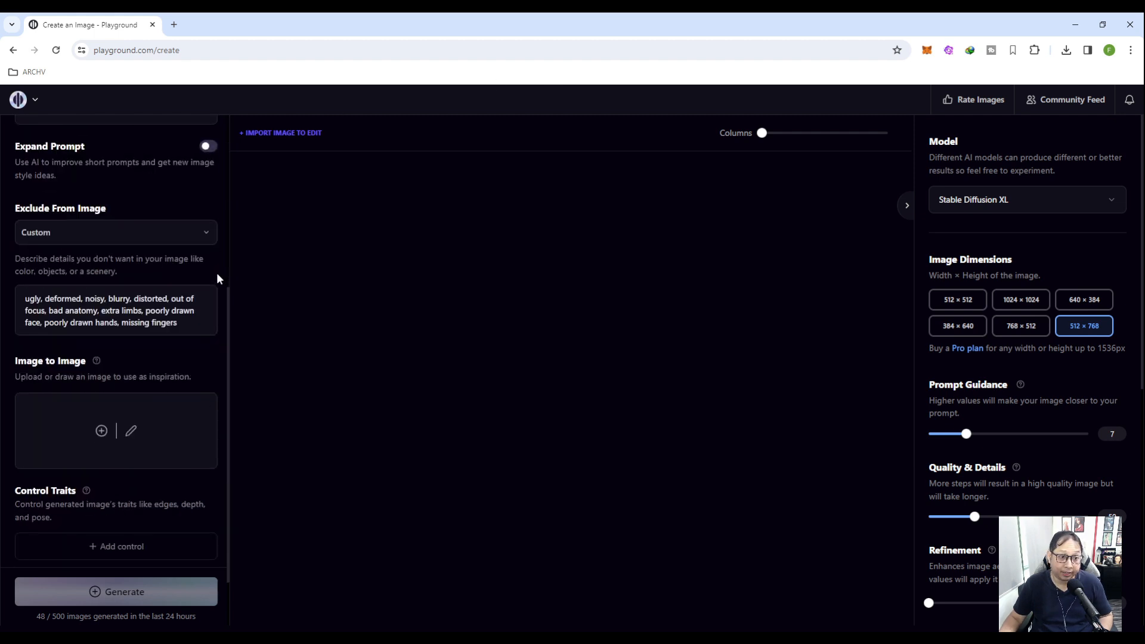
pyautogui.scroll(5, 217, 273)
pyautogui.scroll(-6, 1035, 233)
pyautogui.scroll(6, 1040, 232)
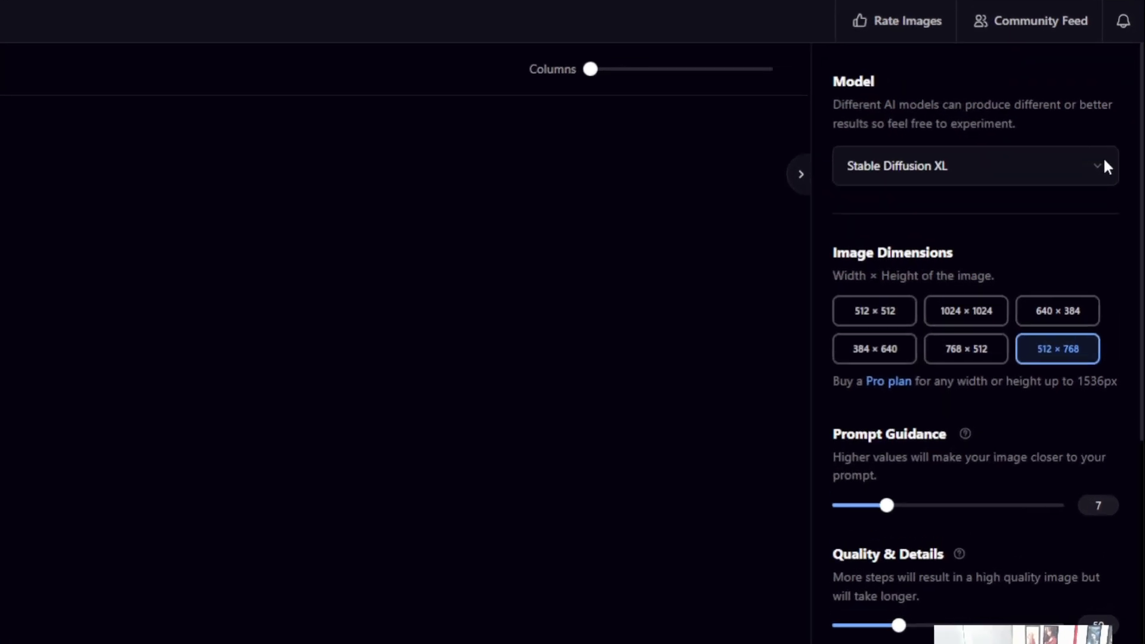
# - Set the image generation model to Playground v2
pyautogui.click(1101, 156)
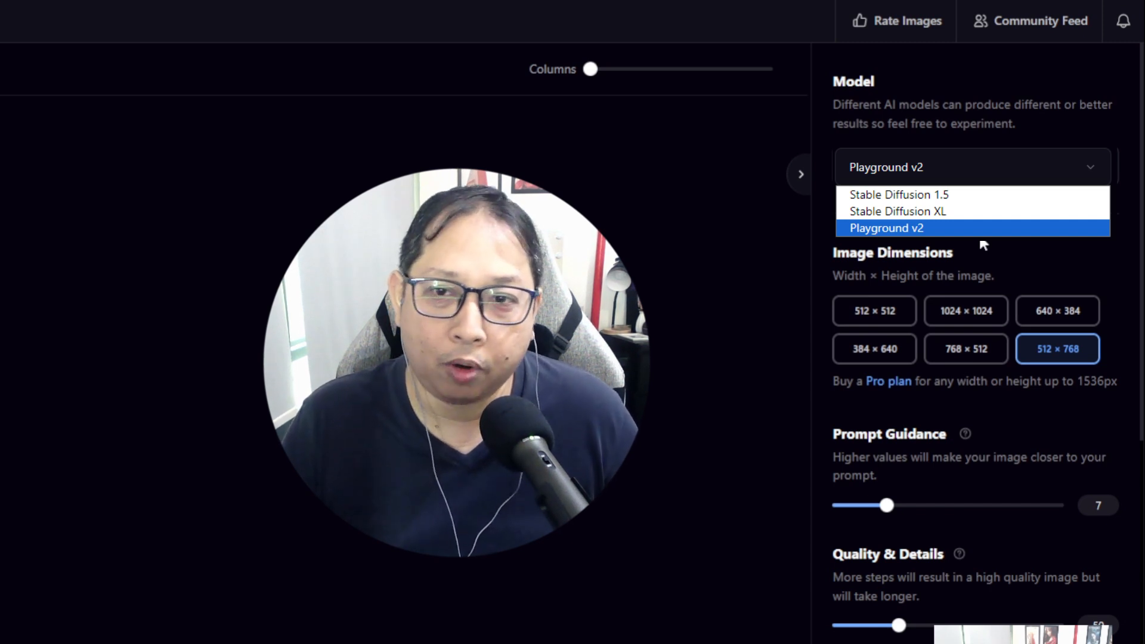
pyautogui.click(895, 211)
pyautogui.click(984, 160)
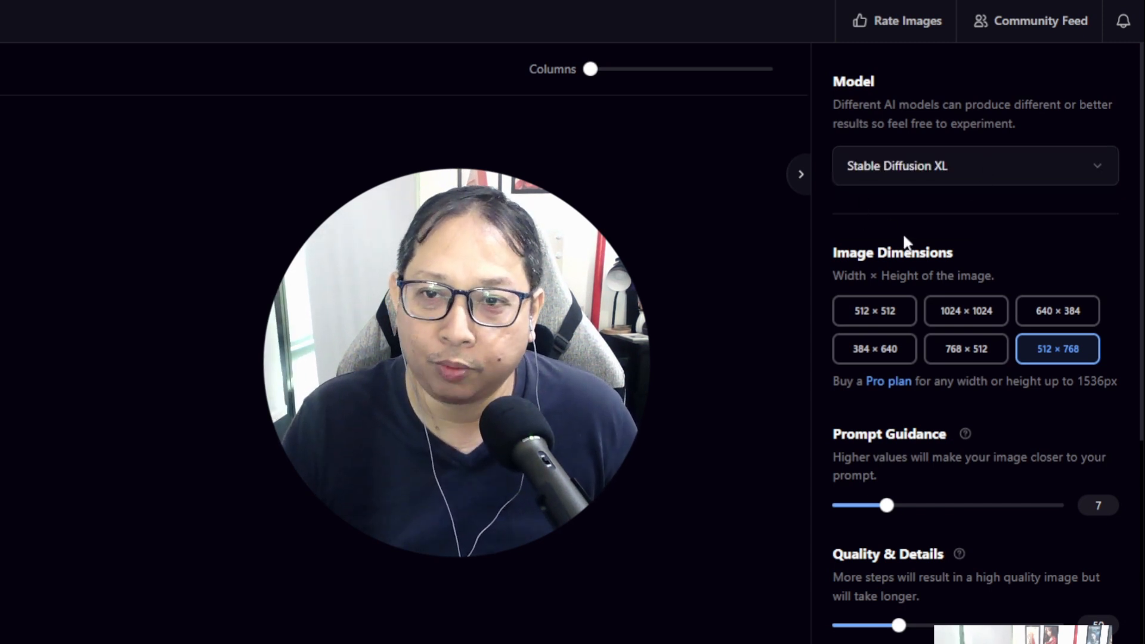
pyautogui.click(905, 236)
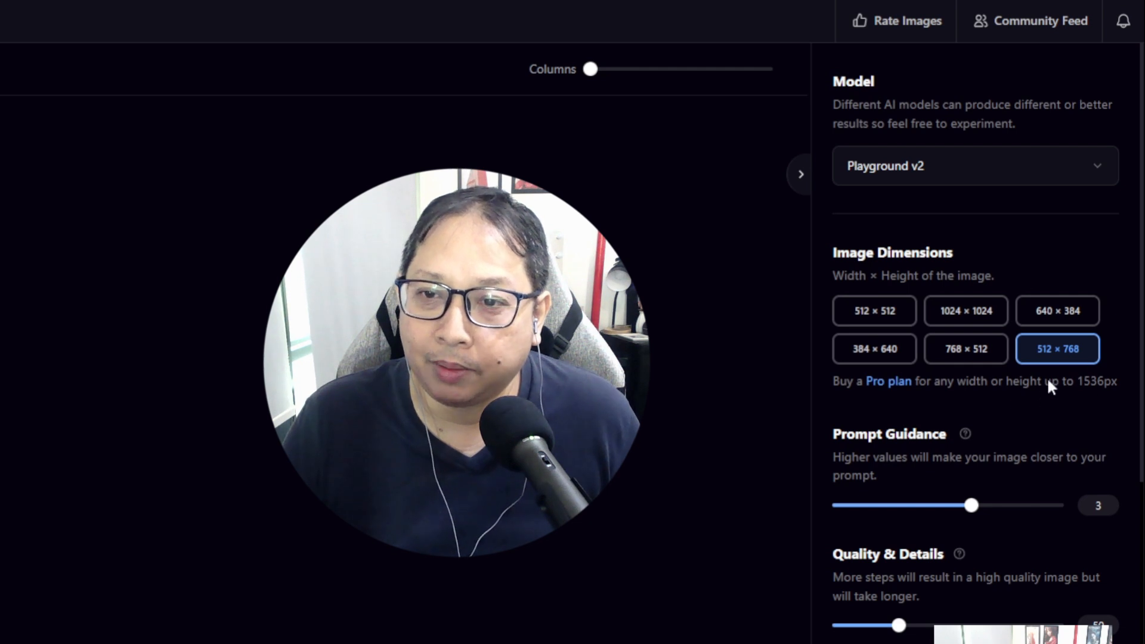
# - Raise the Prompt Guidance value to 4
pyautogui.scroll(-2, 1030, 389)
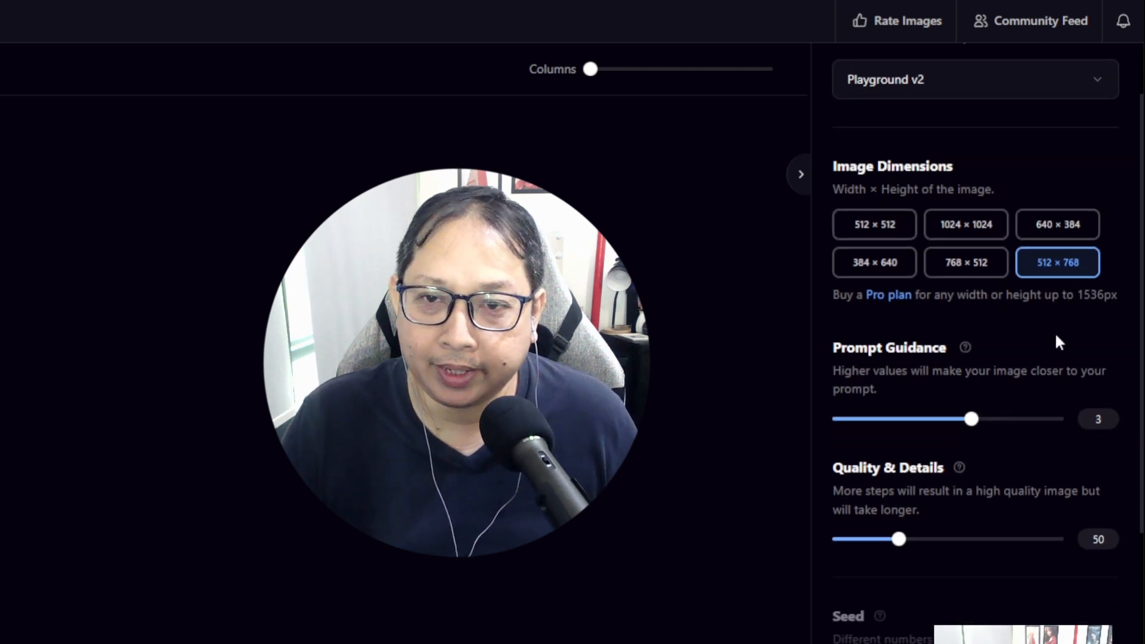
pyautogui.scroll(-2, 1061, 315)
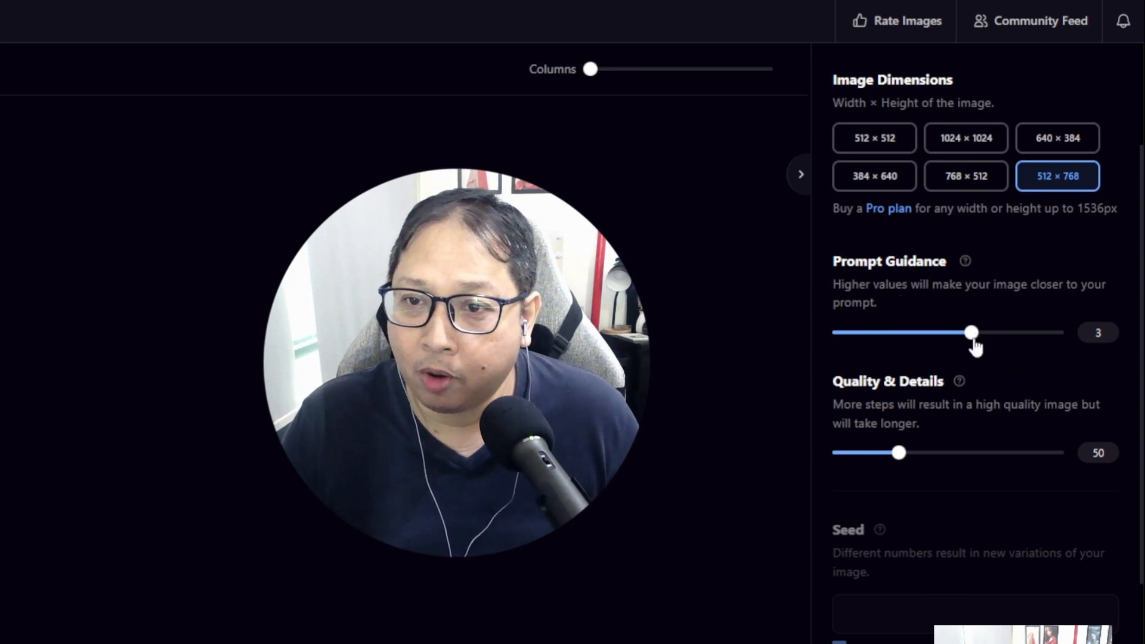
pyautogui.moveTo(973, 333); pyautogui.dragTo(1036, 344)
# - Set the diffusion sampling method to Euler
pyautogui.scroll(-2, 1038, 364)
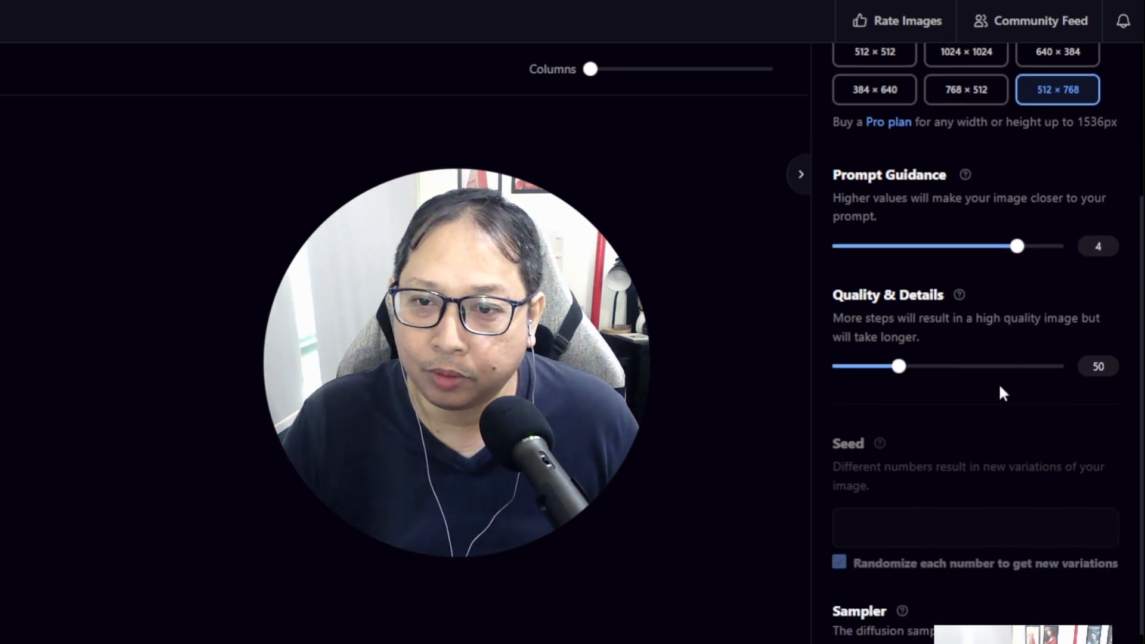
pyautogui.scroll(-5, 980, 401)
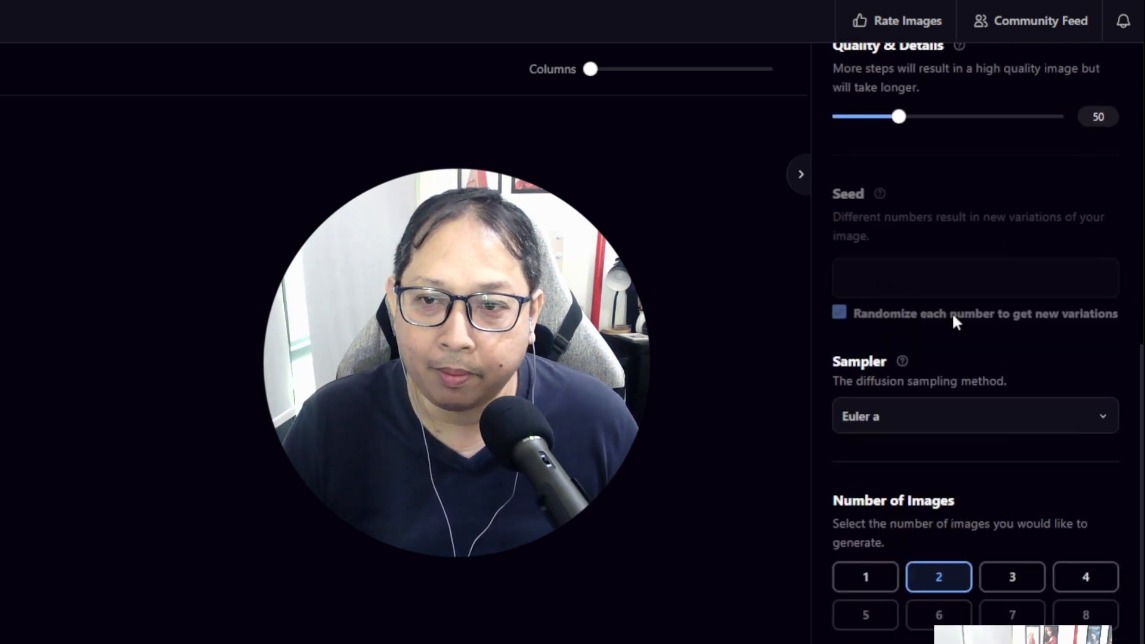
pyautogui.click(1028, 416)
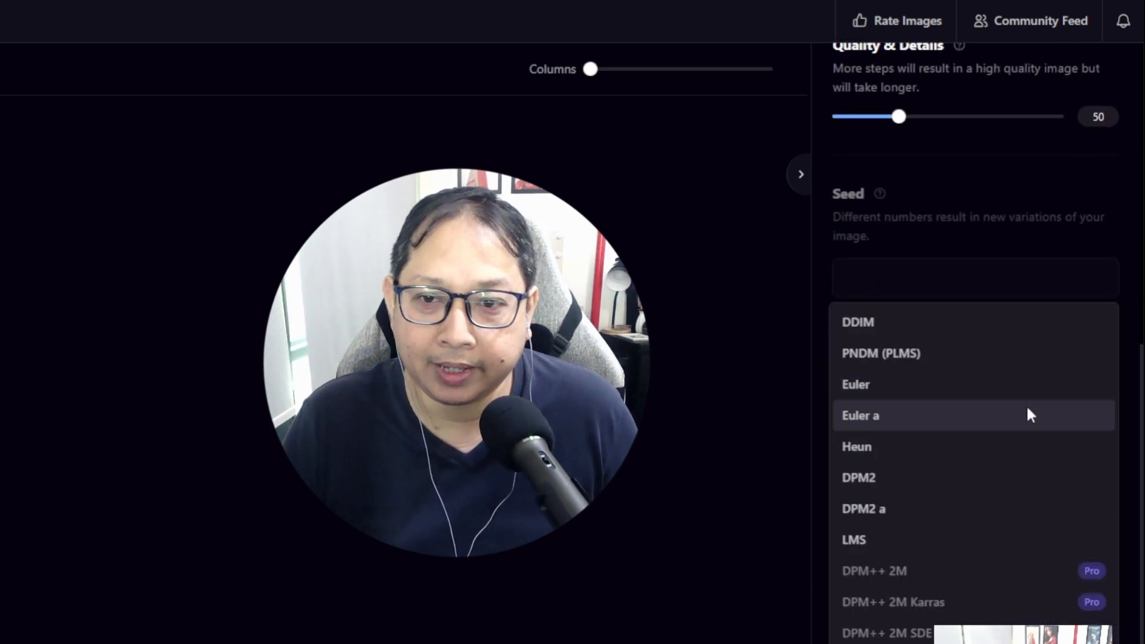
pyautogui.click(961, 385)
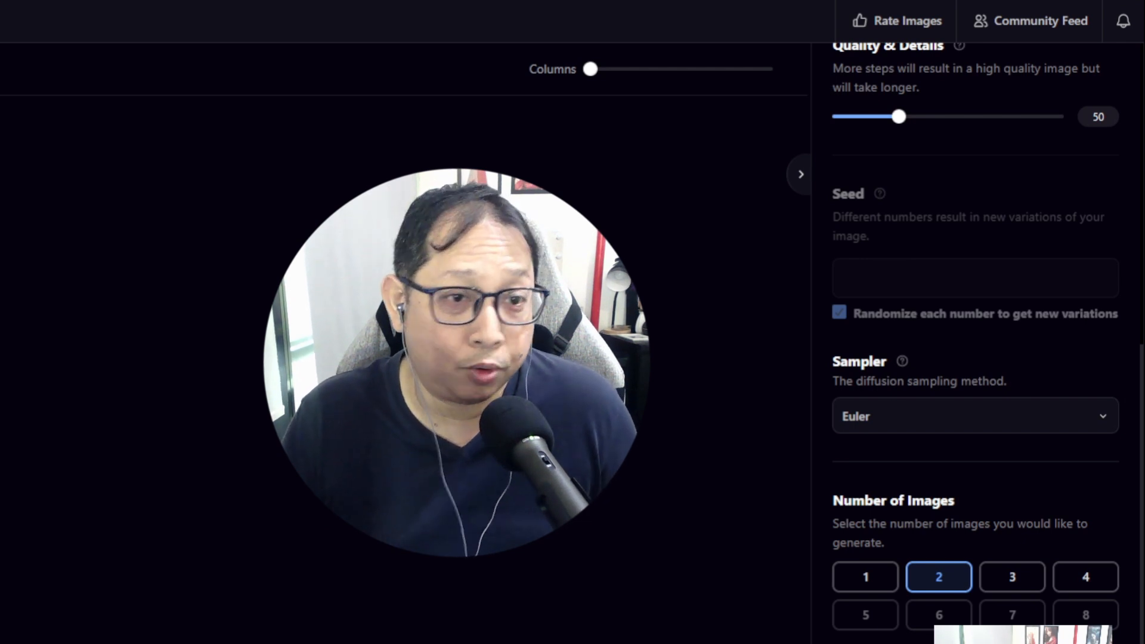
# - Enter a highly detailed, photorealistic 4K prompt for a kodak-camera selfie of a smiling 21-year-old Japanese girl in casual clothes, living room, window lighting
pyautogui.scroll(8, 986, 295)
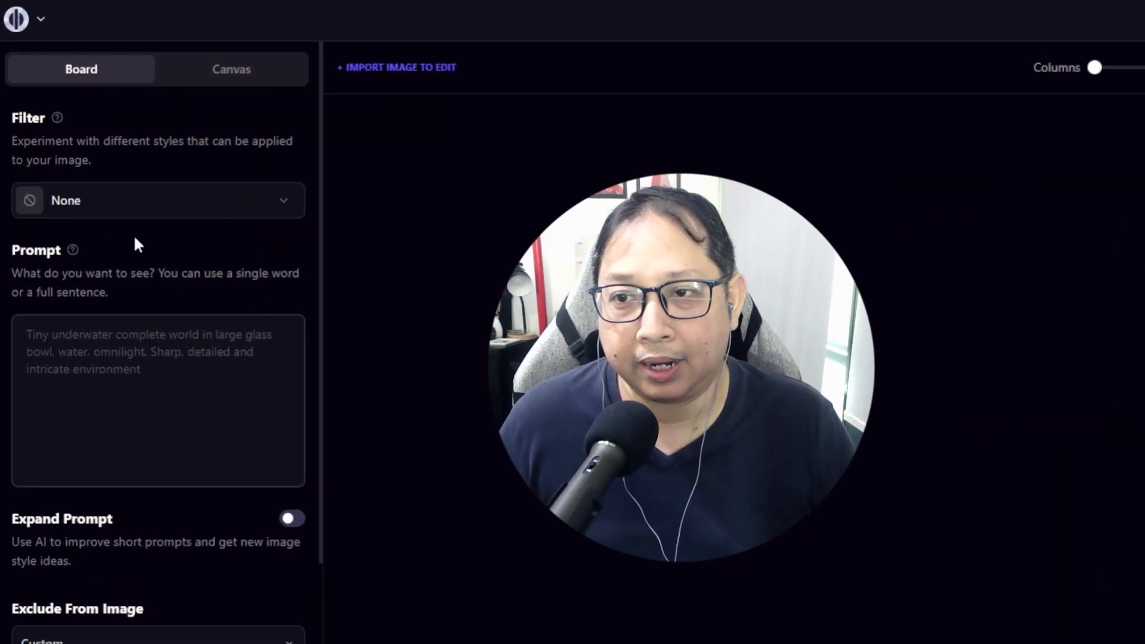
pyautogui.scroll(-4, 220, 343)
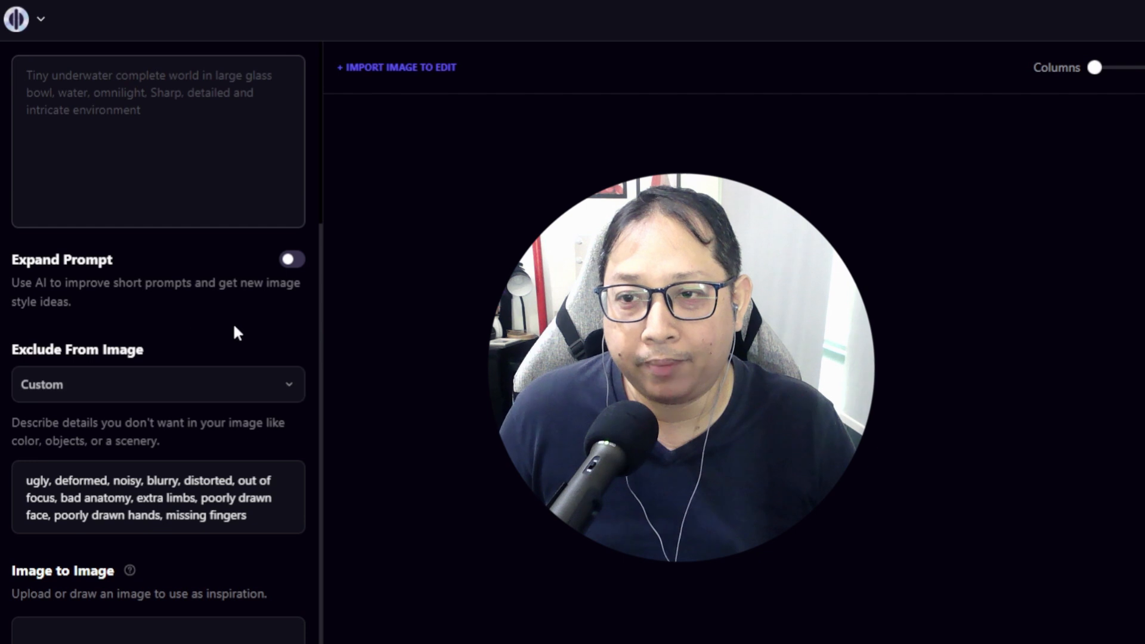
pyautogui.scroll(4, 230, 322)
pyautogui.scroll(-3, 209, 316)
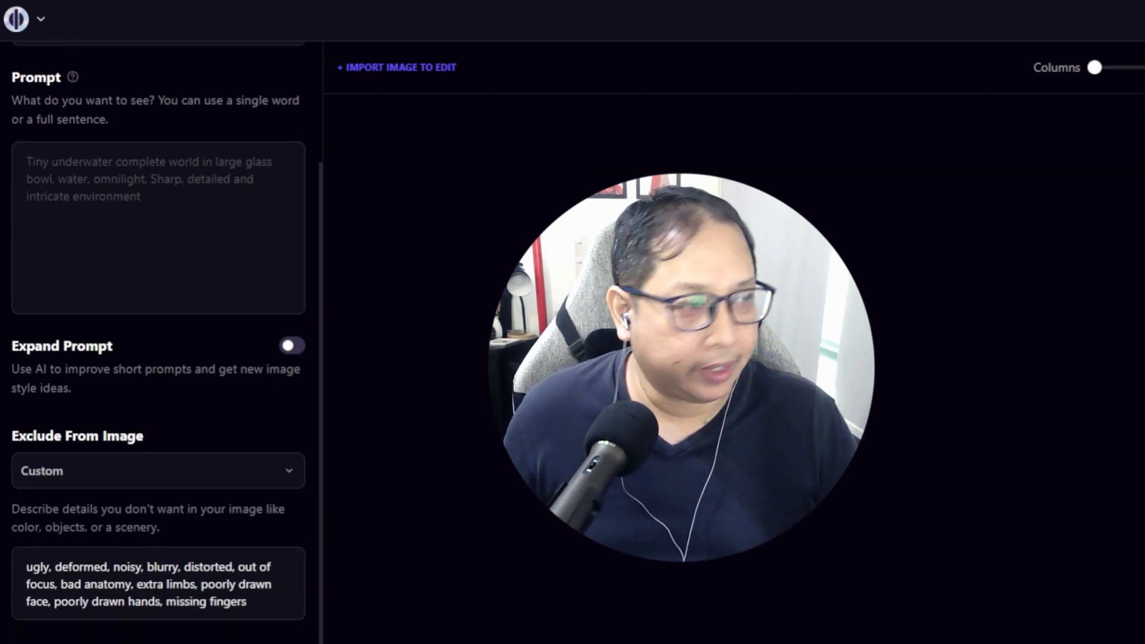
pyautogui.write('(Highly detailed, Photorealistic, 4K), (photojournalism: 1.3), (shot with kodak camera: 1.5), ((Selfie of a Japanese Girl)), 21 years old, (wearing casual clothes: 1.5), smiling, in the living room, window lighting')
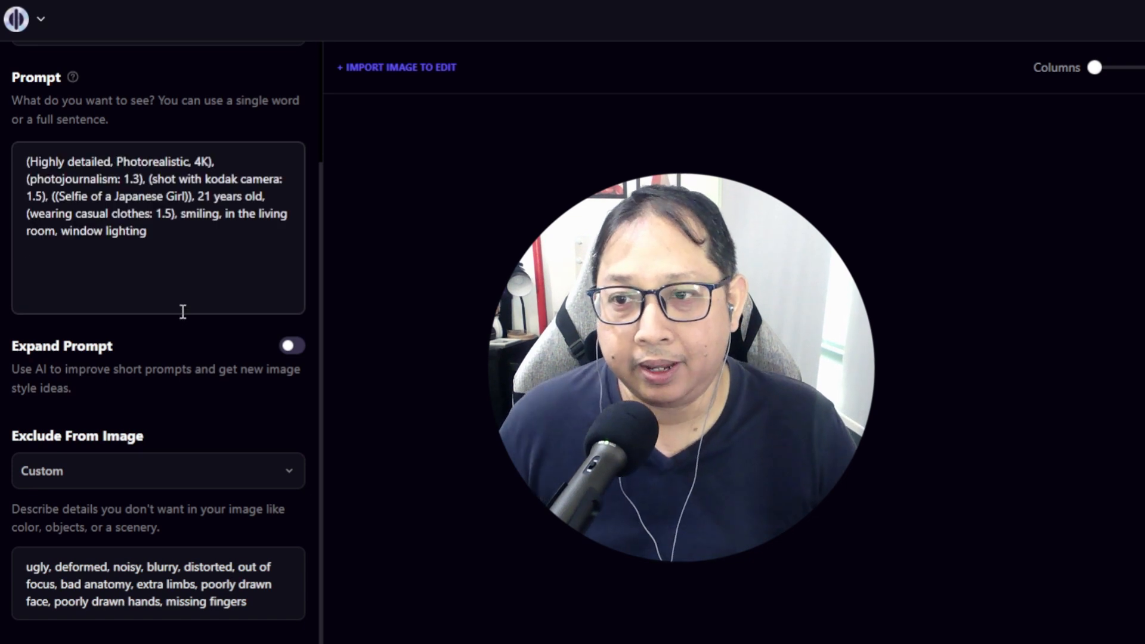
# - Replace the excluded details with a longer list running from "ugly face, cross-eyed, sketches, lowres, worst quality" to "extra leg, extra foot, repeating hair"
pyautogui.scroll(3, 183, 312)
pyautogui.scroll(-2, 188, 509)
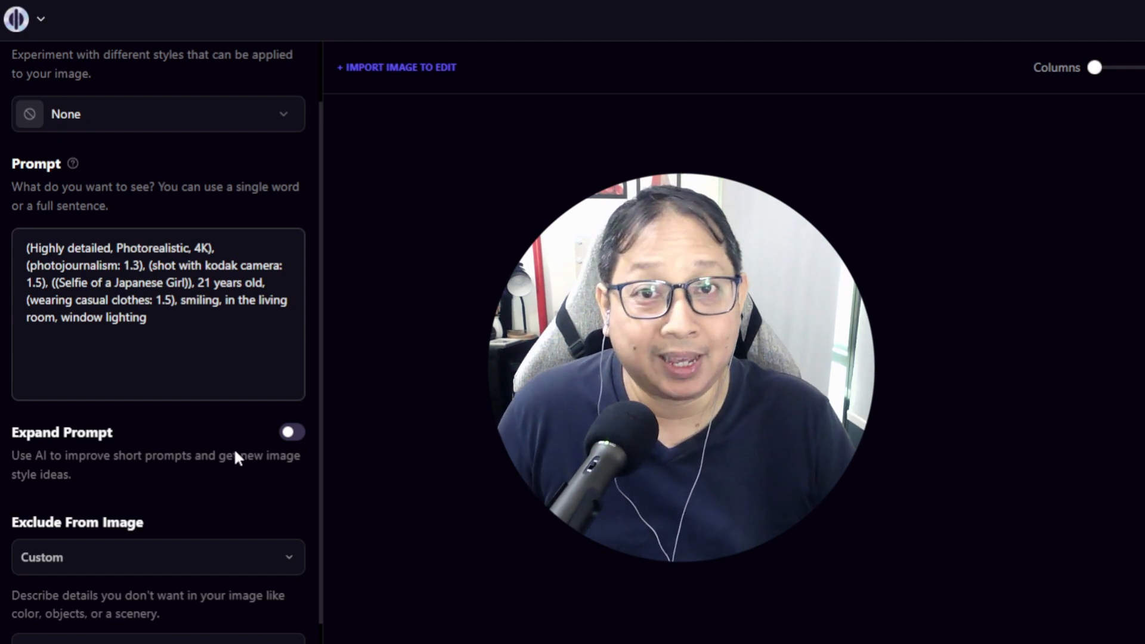
pyautogui.scroll(-4, 236, 456)
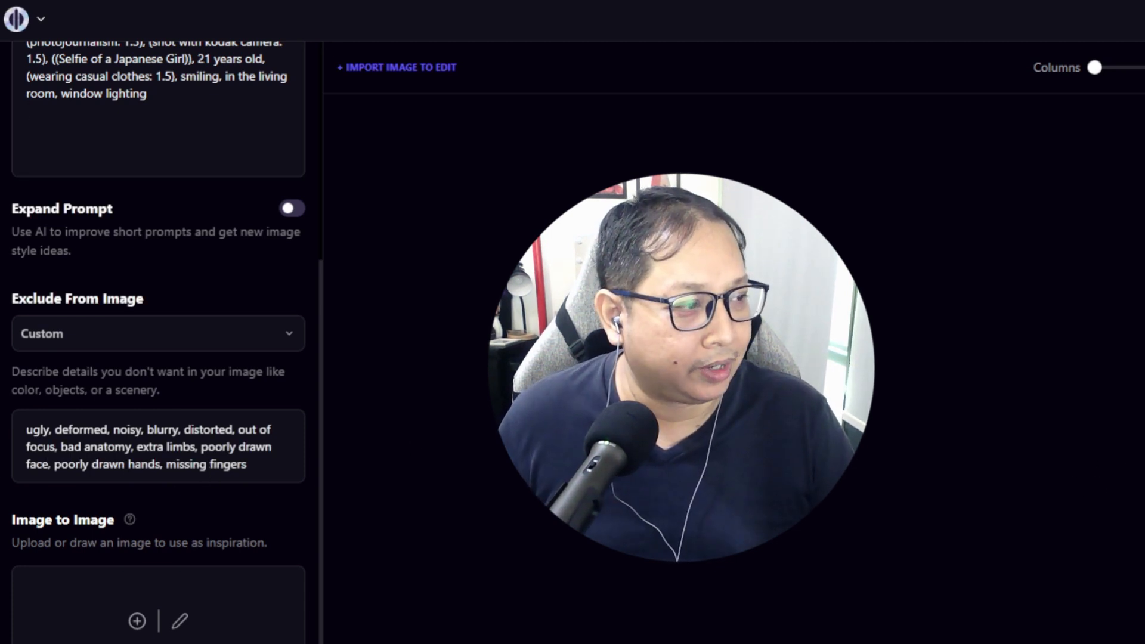
pyautogui.click(253, 470)
pyautogui.hotkey('ctrl', 'a')
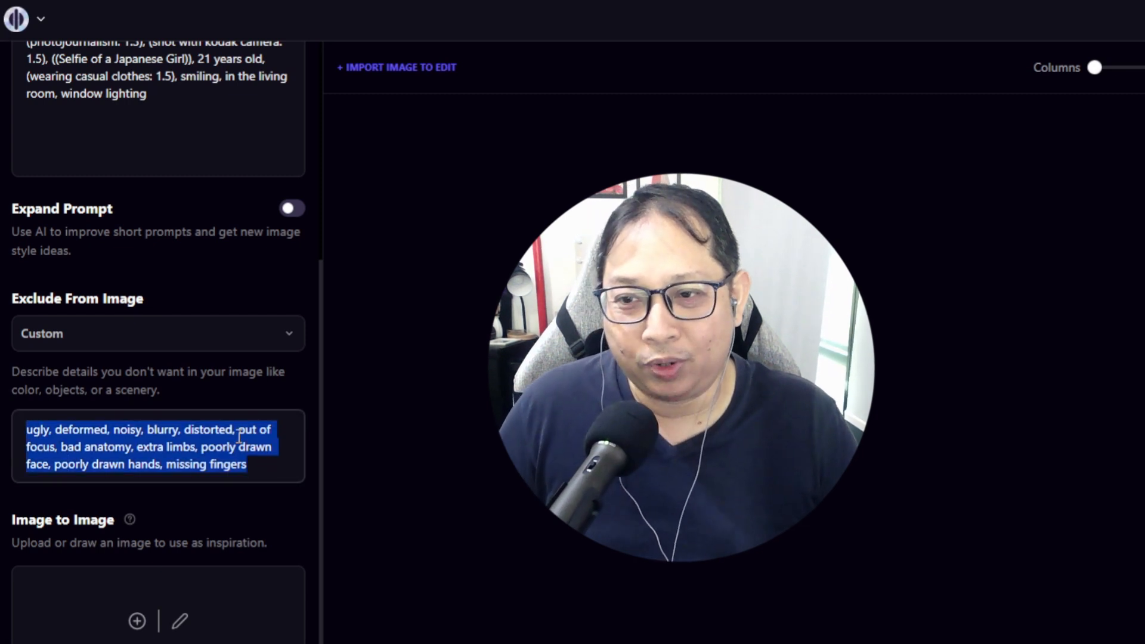
pyautogui.write('ugly face, cross-eyed, sketches, lowres, worst quality, low quality, normal quality, monochrome, grayscale, bad anatomy, facing away, tilted head, bad anatomy, bad hands, text, missing fingers, extra digit, fewer digits, cropped, jpeg artifacts, signature, watermark, username, blurry, bad feet, poorly drawn hands, poorly drawn face, mutation, deformed, extra fingers, extra limbs, extra arms, extra legs, malformed limbs, fused fingers, too many fingers, long neck, mutated hands, polar lowres, bad body, bad proportions, gross proportions, text, missing arms, missing legs, extra leg, extra foot, repeating hair')
# - Review the excluded details, the prompt, and the model, guidance, quality, sampler and image count settings
pyautogui.scroll(-2, 269, 403)
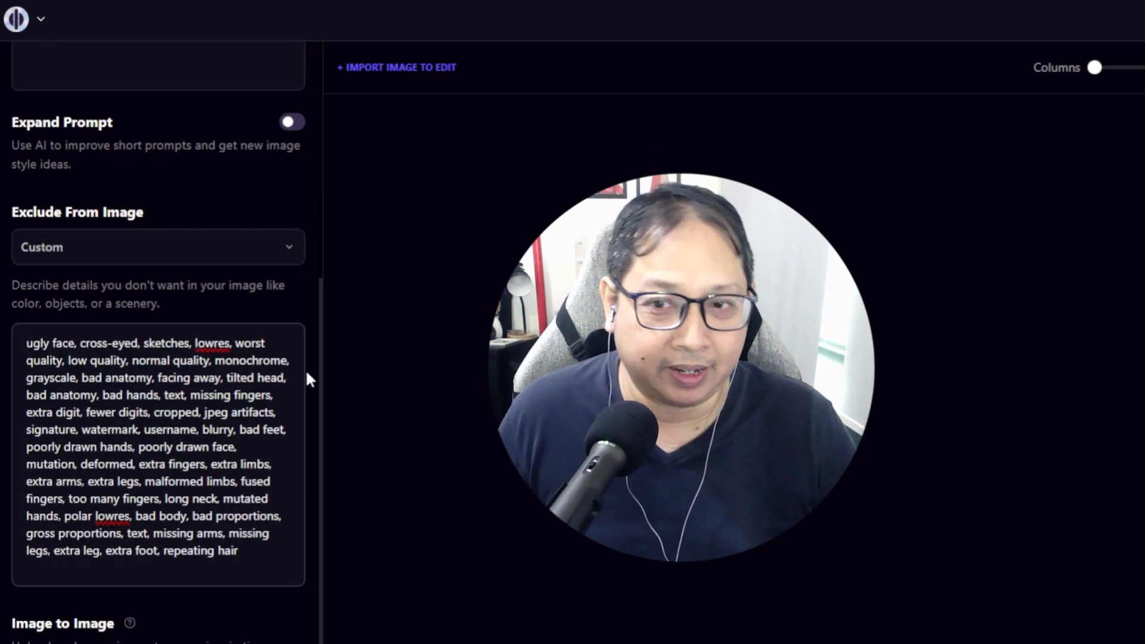
pyautogui.scroll(-2, 318, 348)
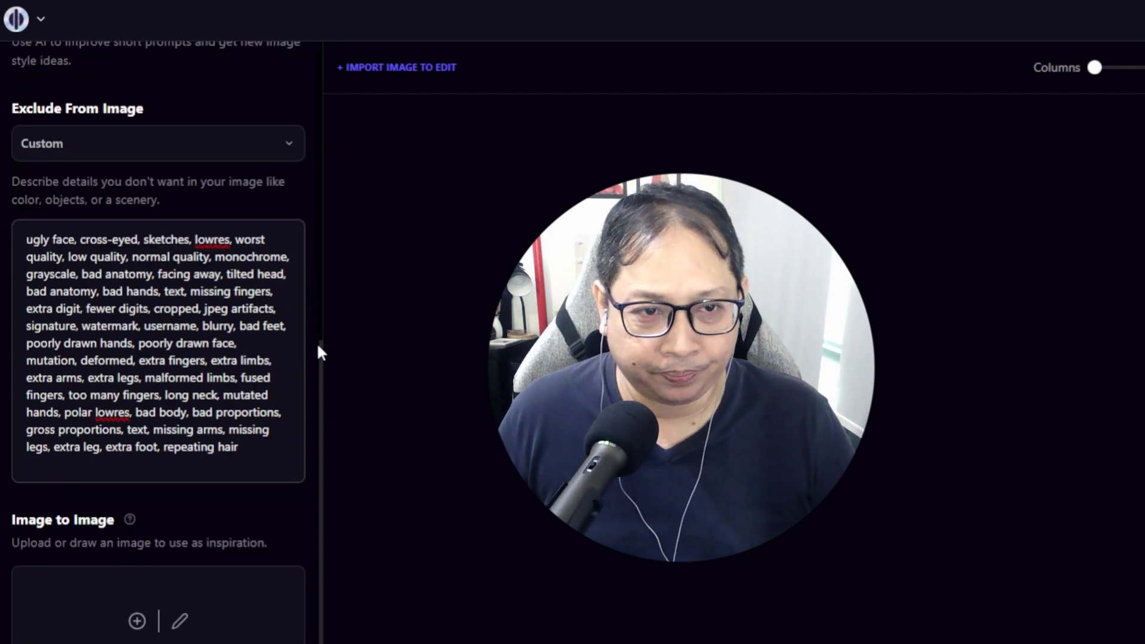
pyautogui.scroll(5, 319, 351)
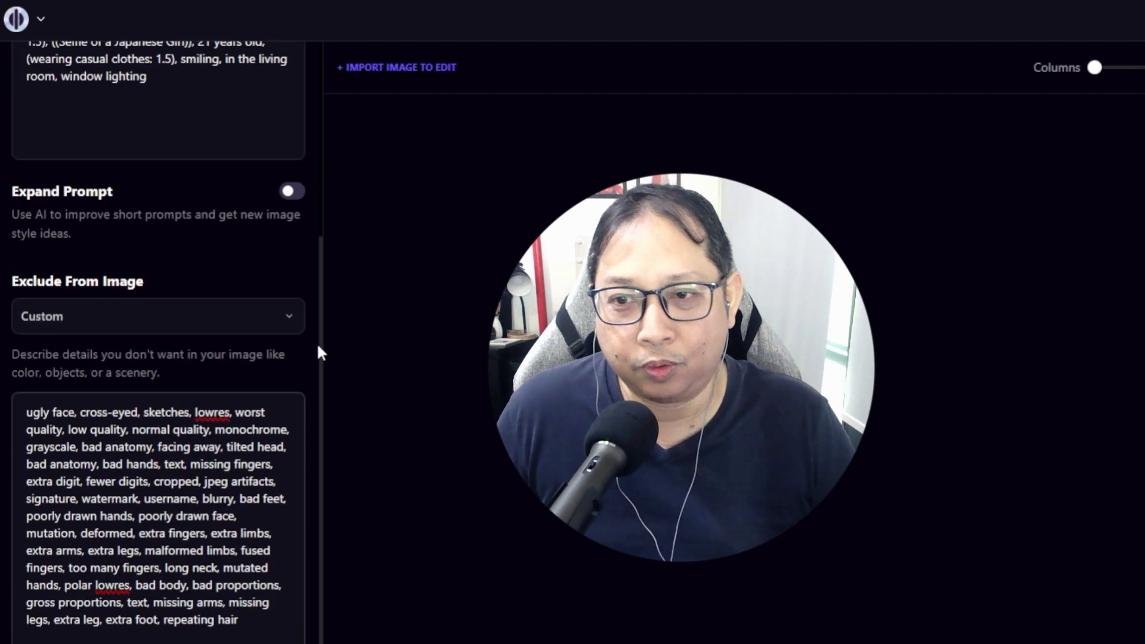
pyautogui.scroll(-4, 318, 352)
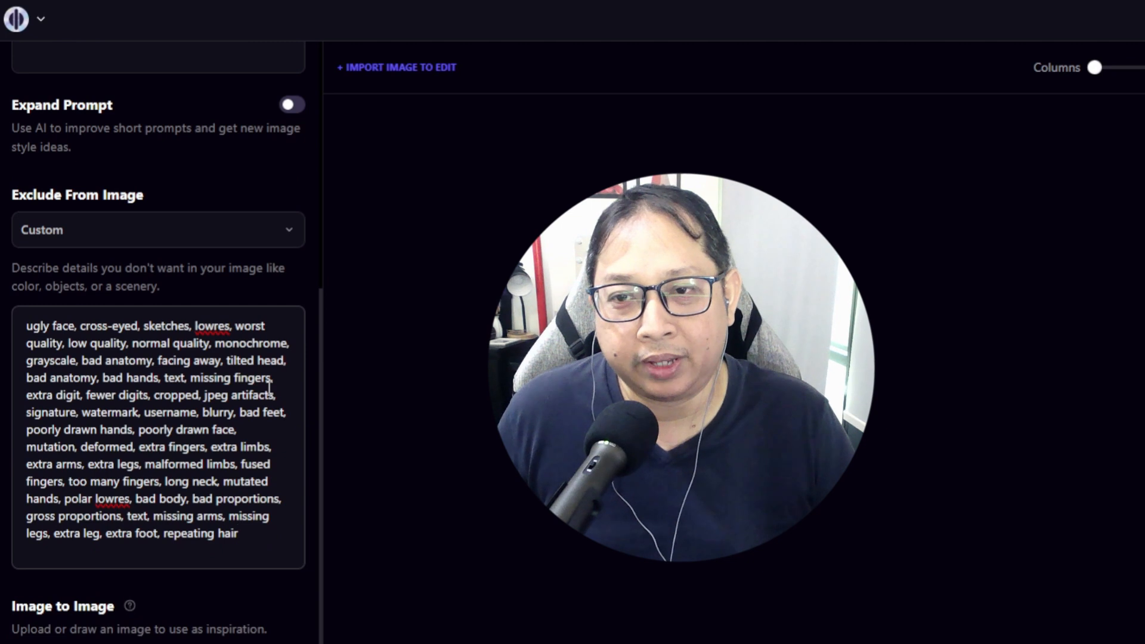
pyautogui.scroll(5, 302, 361)
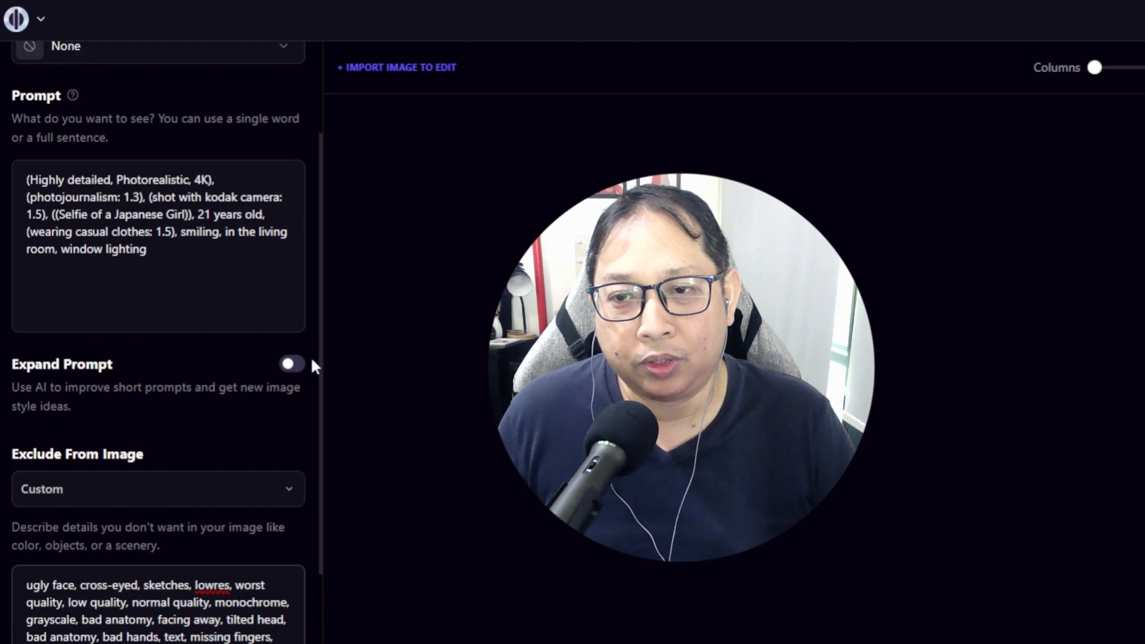
pyautogui.scroll(3, 312, 360)
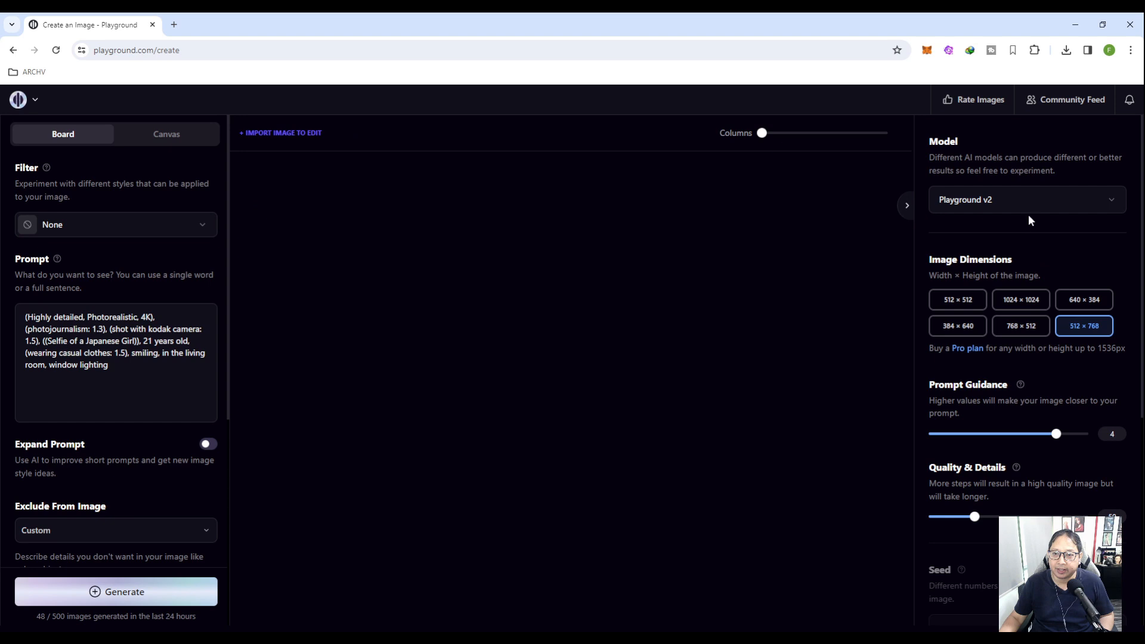
pyautogui.scroll(-2, 1039, 218)
pyautogui.scroll(-2, 1022, 267)
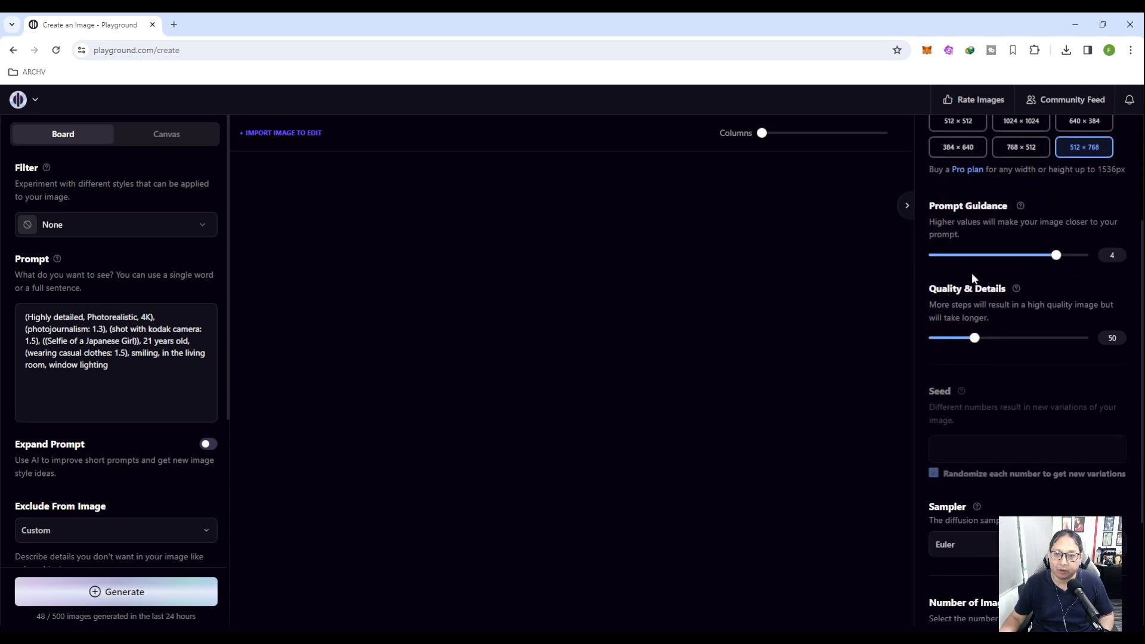
pyautogui.scroll(-5, 1004, 424)
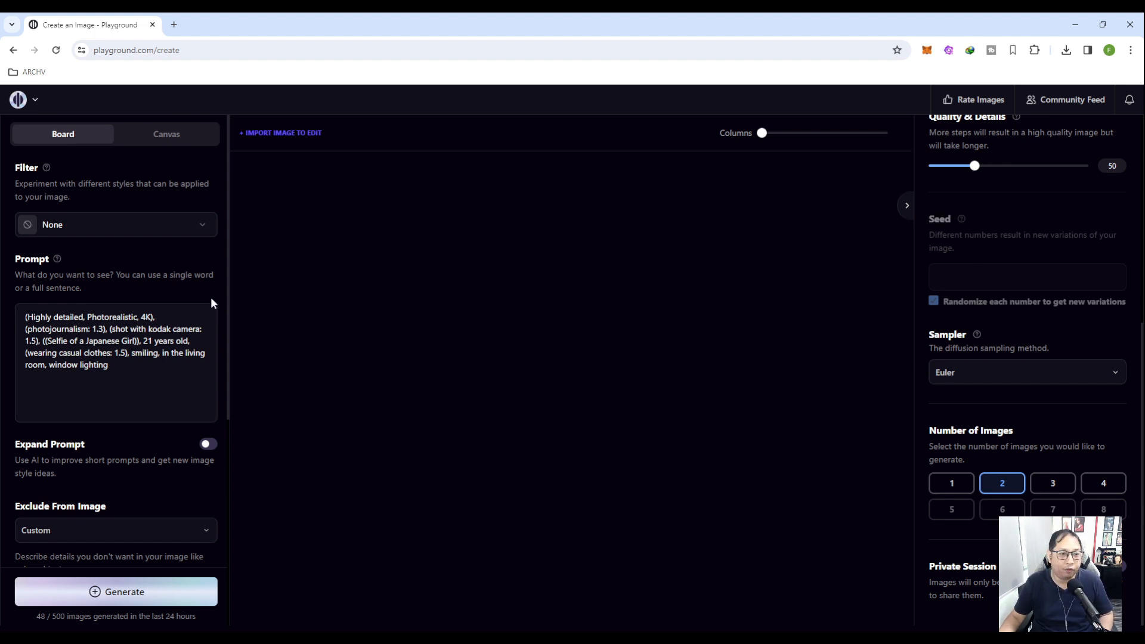
# - Generate the two images and increase the number of columns so their previews are shown smaller
pyautogui.write('ugly face, cross-eyed, sketches, lowres, worst quality, low quality, normal quality, monochrome, grayscale, bad anatomy, facing away, tilted head, bad anatomy, bad hands, text, missing fingers, extra digit, fewer digits, cropped, jpeg artifacts, signature, watermark, username, blurry, bad feet, poorly drawn hands, poorly drawn face, mutation, deformed, extra fingers, extra limbs, extra arms, extra legs, malformed limbs, fused fingers, too many fingers, long neck, mutated hands, polar lowres, bad body, bad proportions, gross proportions, text, missing arms, missing legs, extra leg, extra foot, repeating hair')
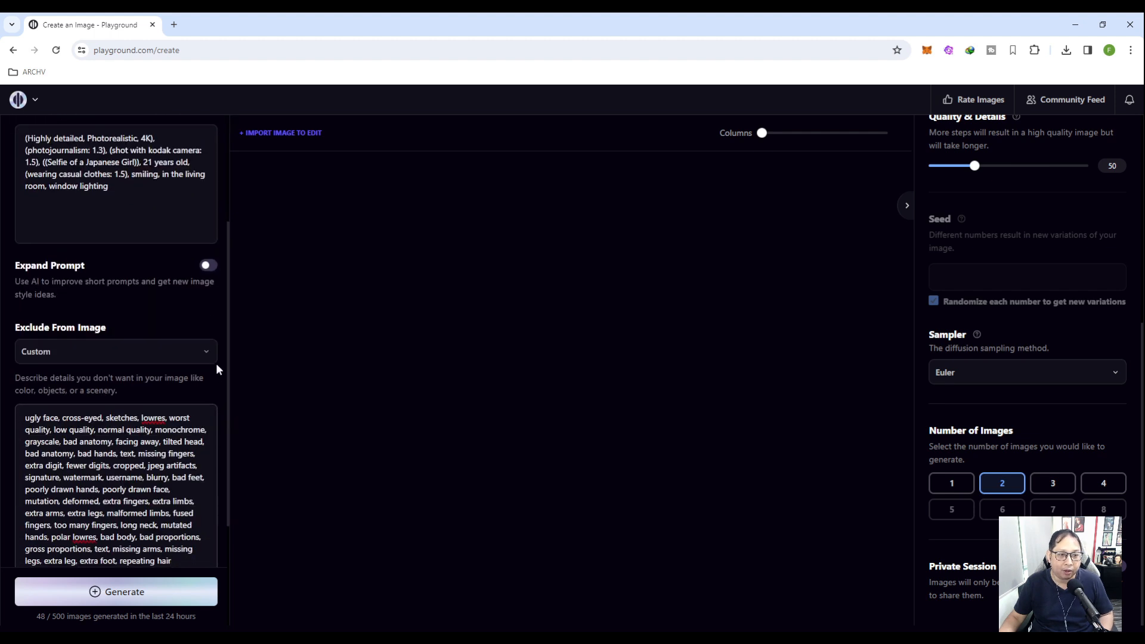
pyautogui.scroll(-3, 216, 364)
pyautogui.scroll(5, 215, 365)
pyautogui.scroll(2, 215, 363)
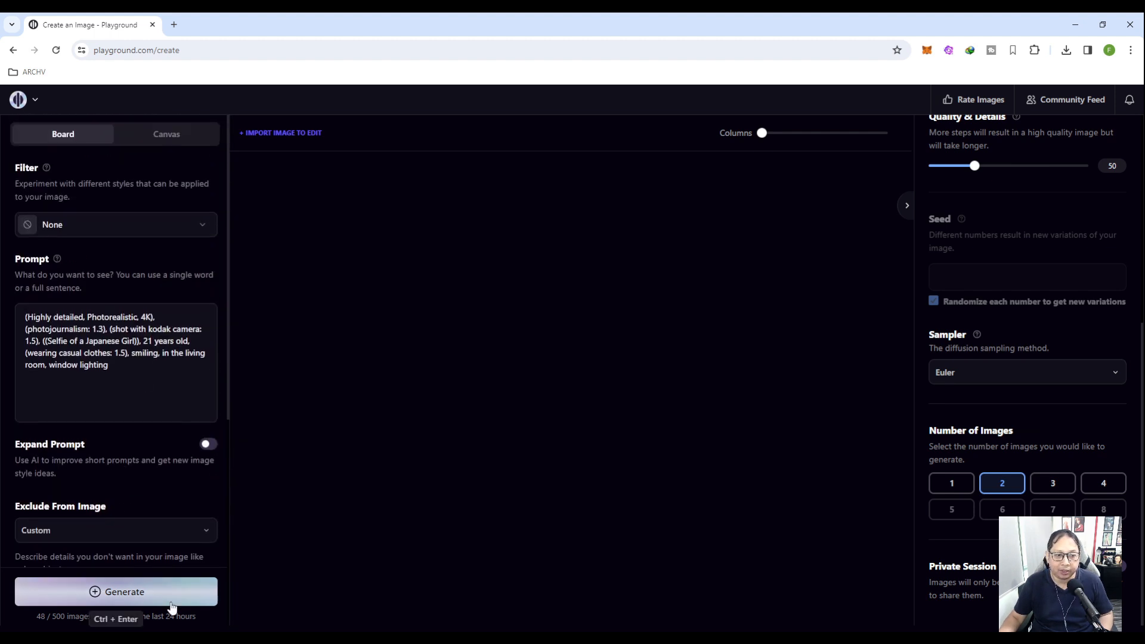
pyautogui.click(169, 597)
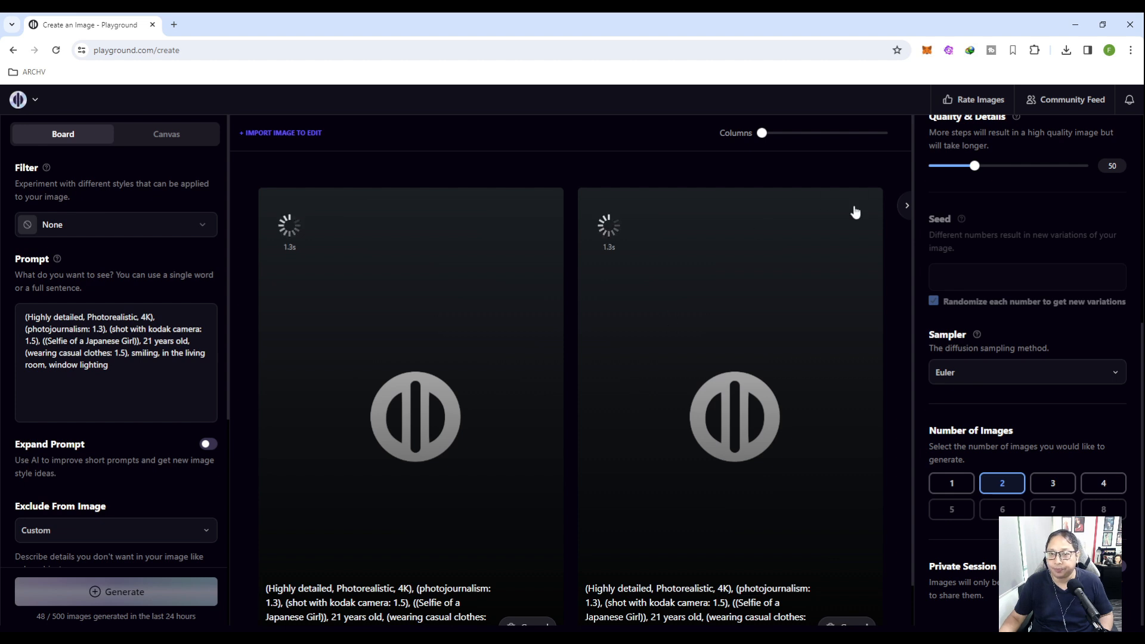
pyautogui.moveTo(762, 132); pyautogui.dragTo(827, 140)
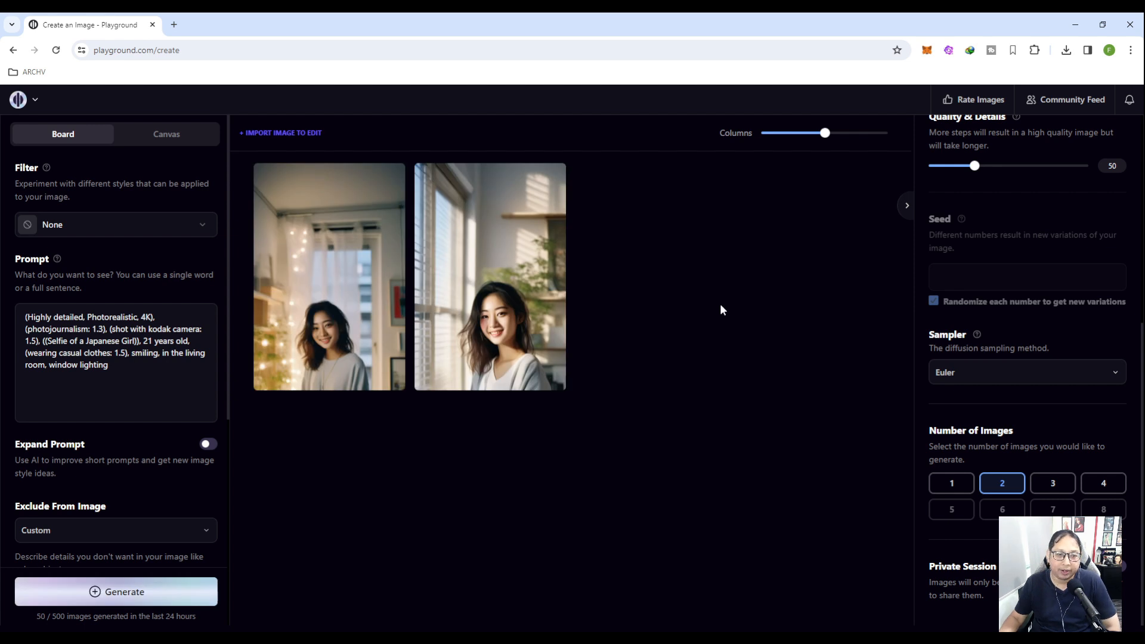
# - View each of the two generated selfie images enlarged and return to the board
pyautogui.moveTo(327, 231)
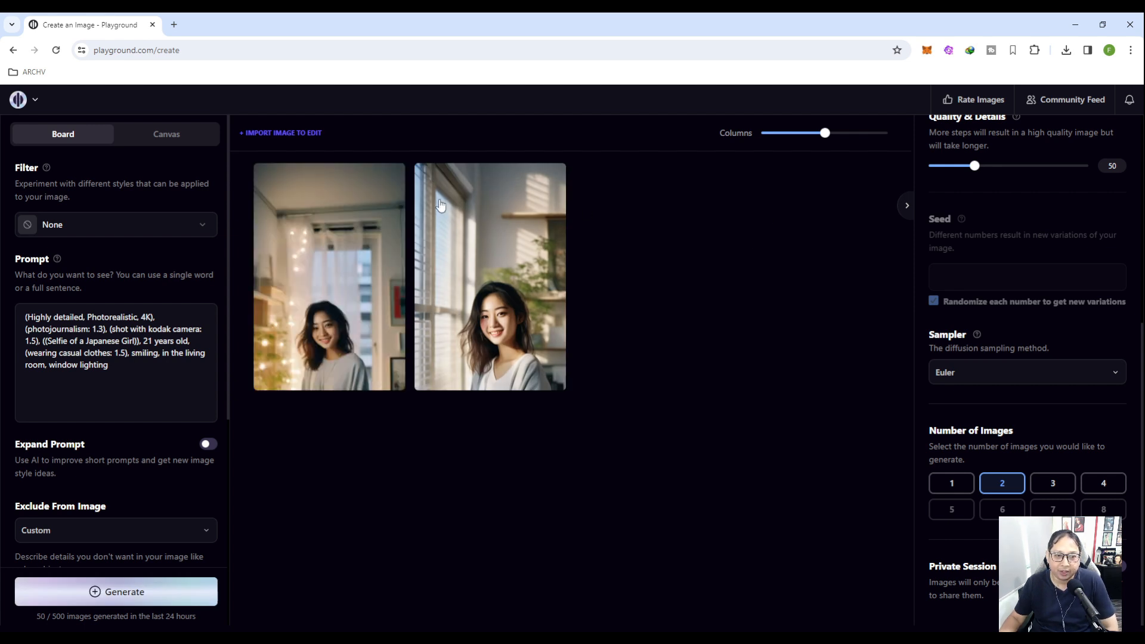
pyautogui.moveTo(365, 265)
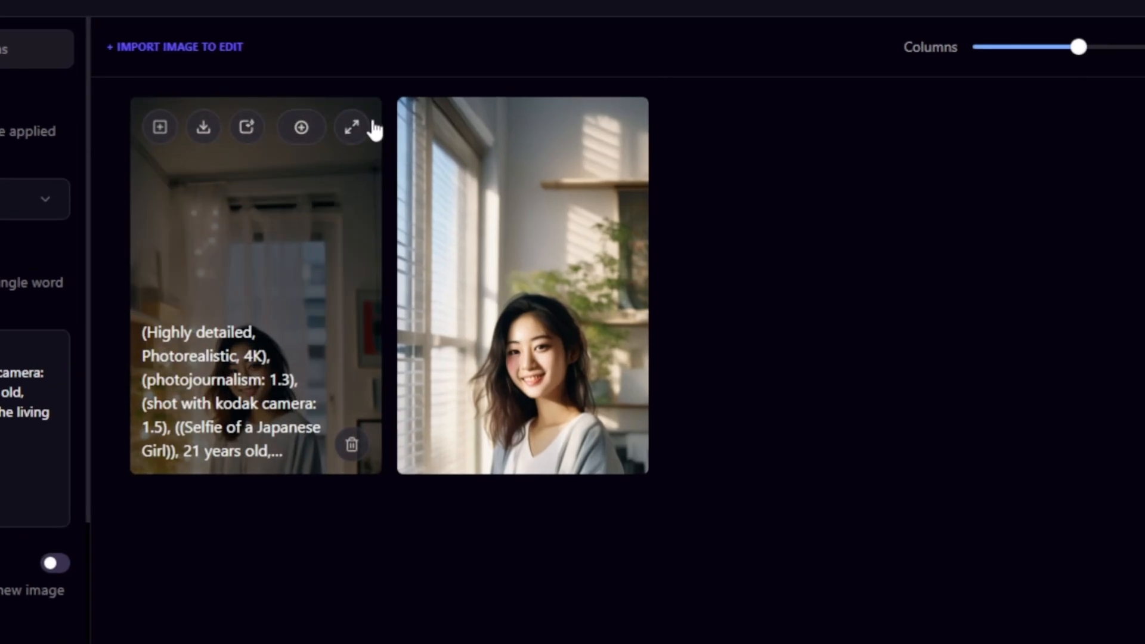
pyautogui.click(355, 131)
pyautogui.click(785, 363)
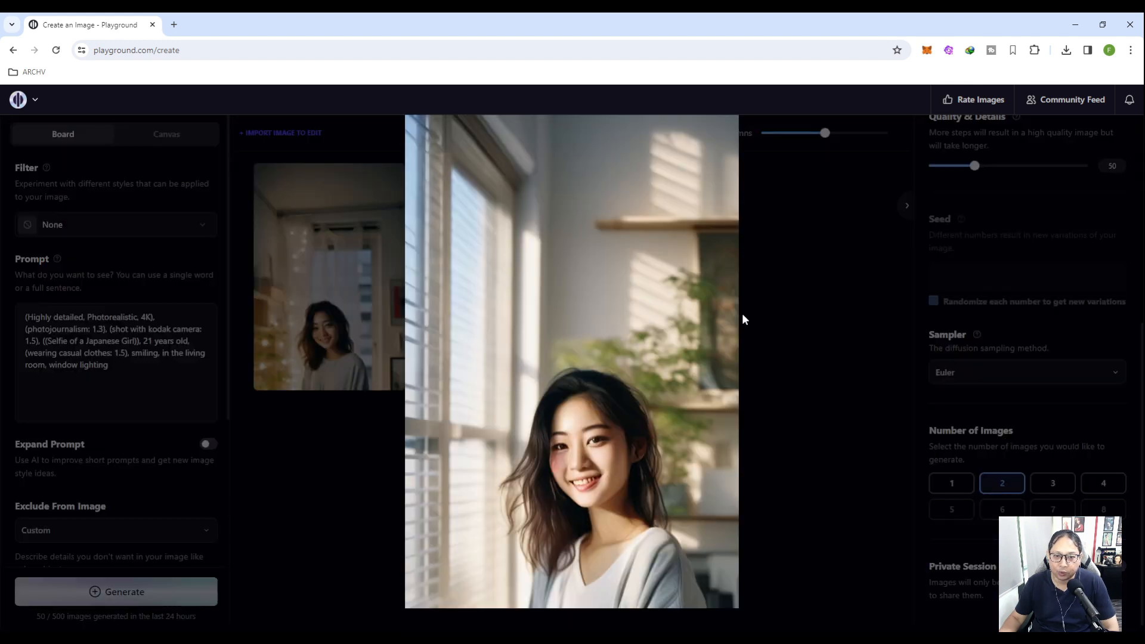
pyautogui.click(742, 313)
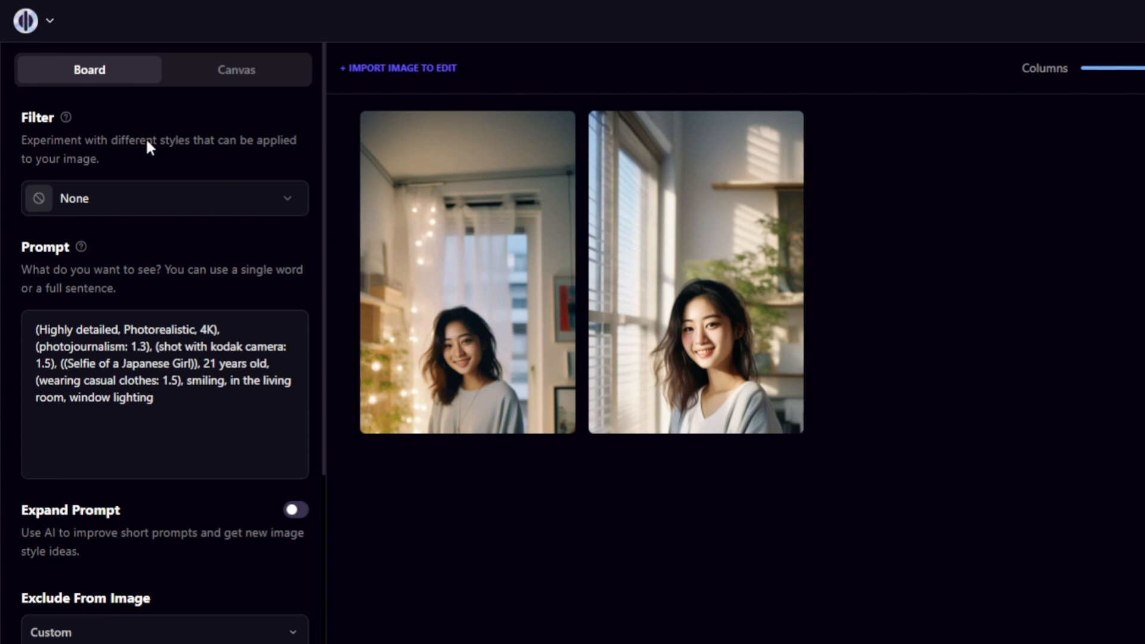
# - Browse the available style filters and apply the Cinematic (warm) filter
pyautogui.click(231, 209)
pyautogui.scroll(-2, 561, 305)
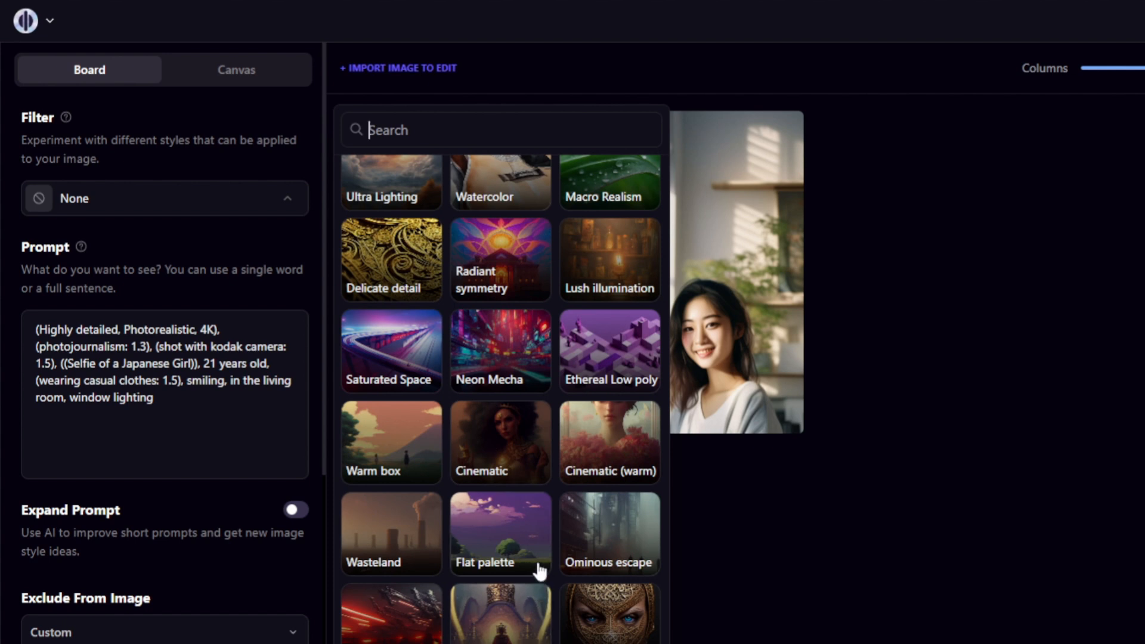
pyautogui.scroll(2, 612, 441)
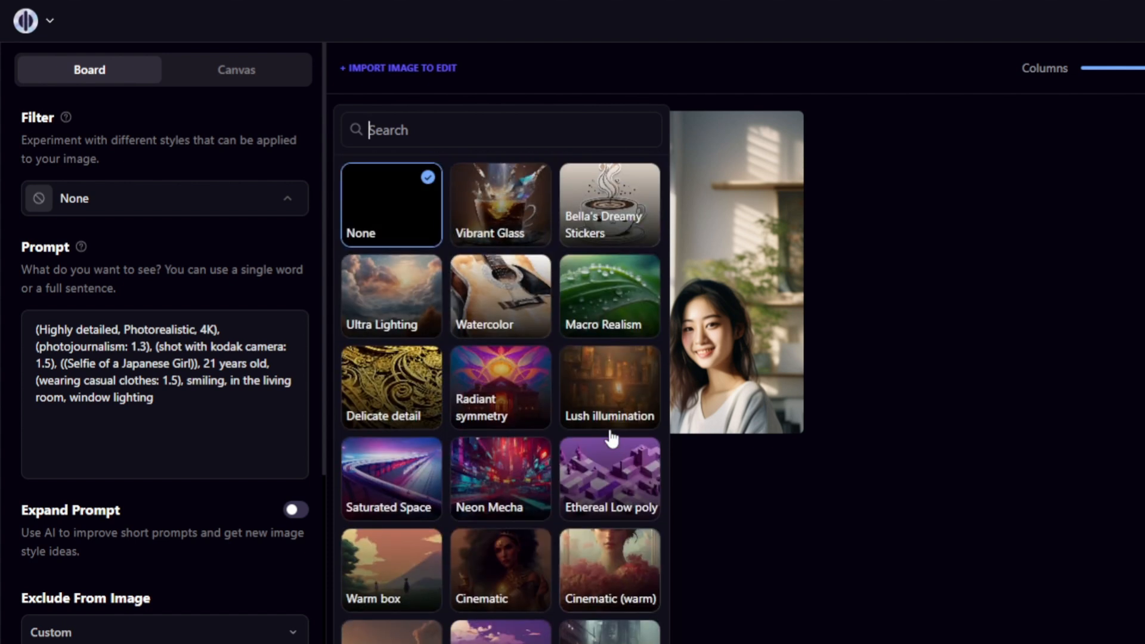
pyautogui.scroll(-2, 505, 236)
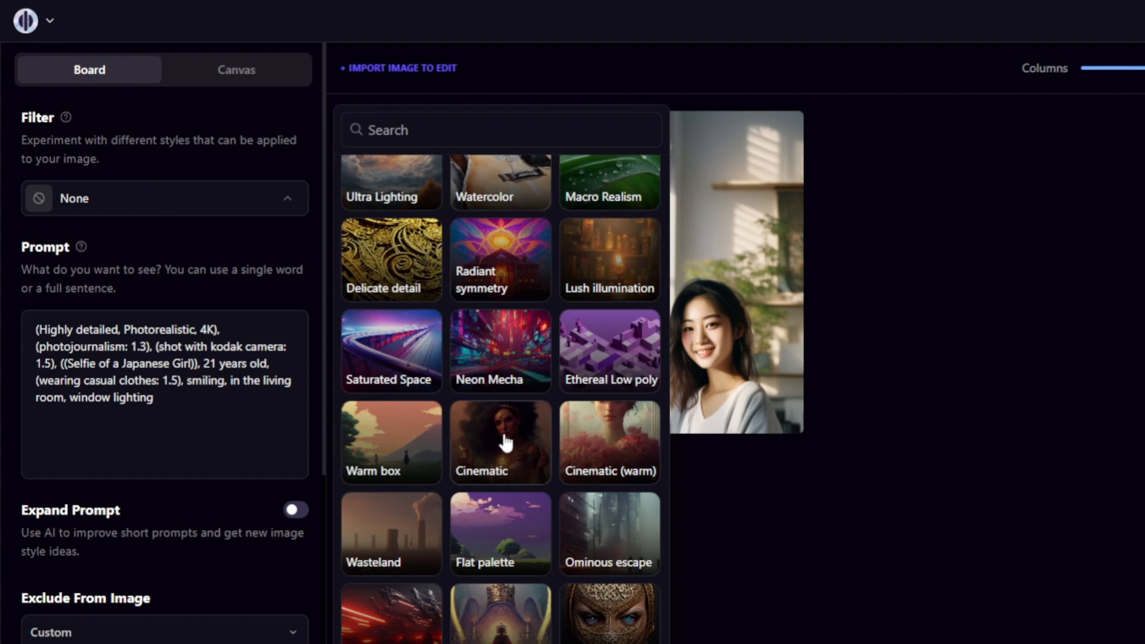
pyautogui.click(608, 440)
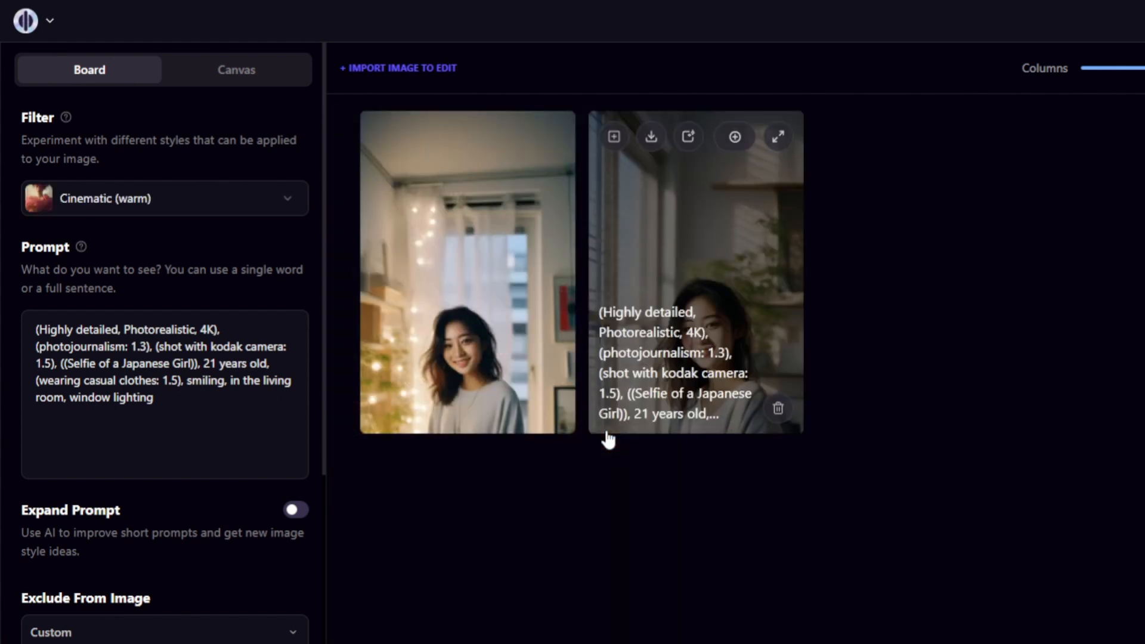
# - Check the quality, sampler and image count settings and generate two images with the Cinematic (warm) filter
pyautogui.scroll(-1, 156, 572)
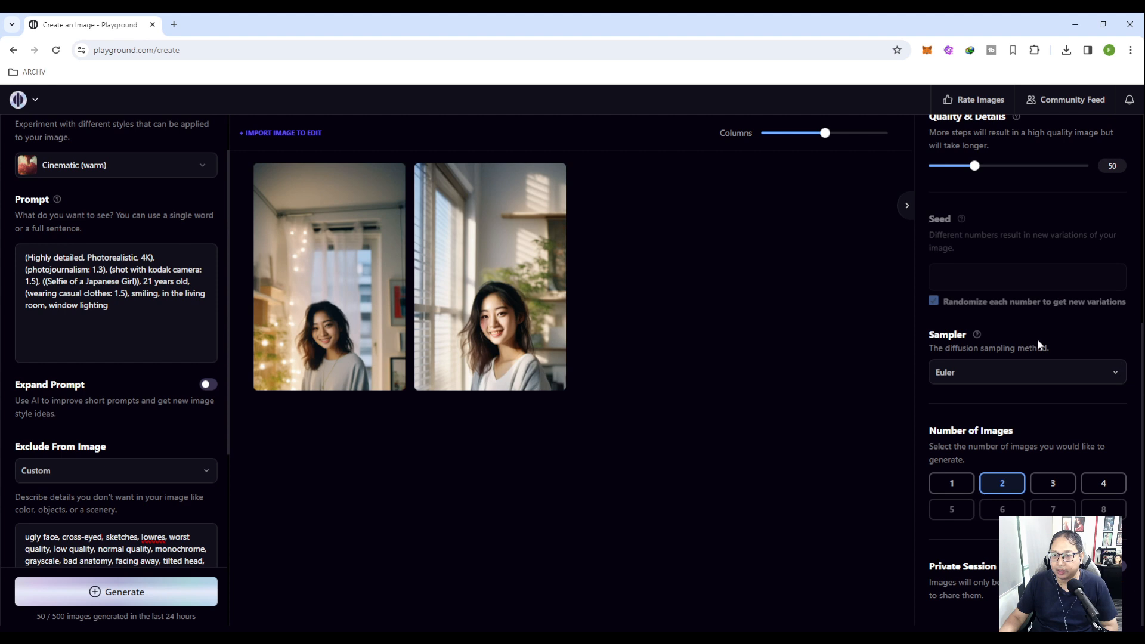
pyautogui.scroll(1, 984, 331)
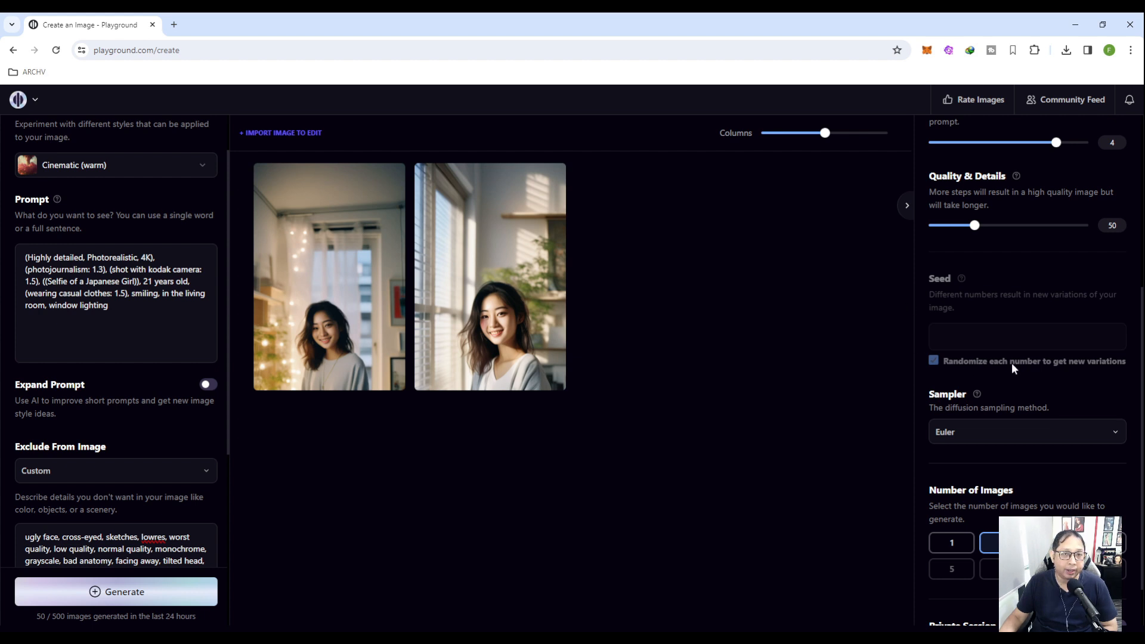
pyautogui.click(130, 593)
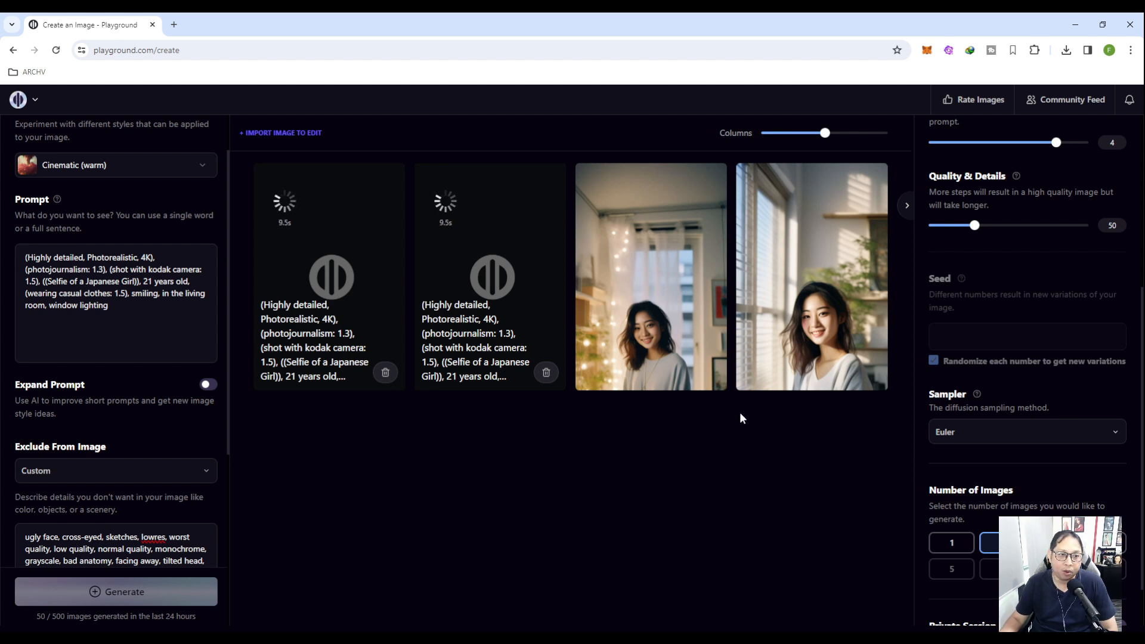
# - View each of the two new Cinematic (warm) images enlarged and return to the board
pyautogui.scroll(1, 120, 238)
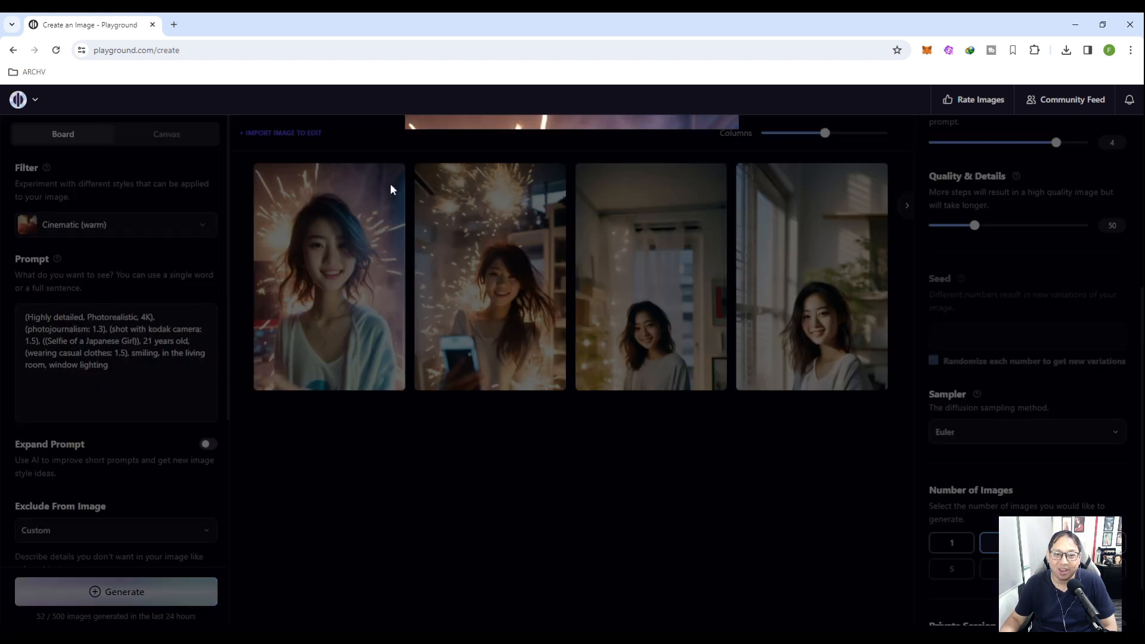
pyautogui.moveTo(390, 184)
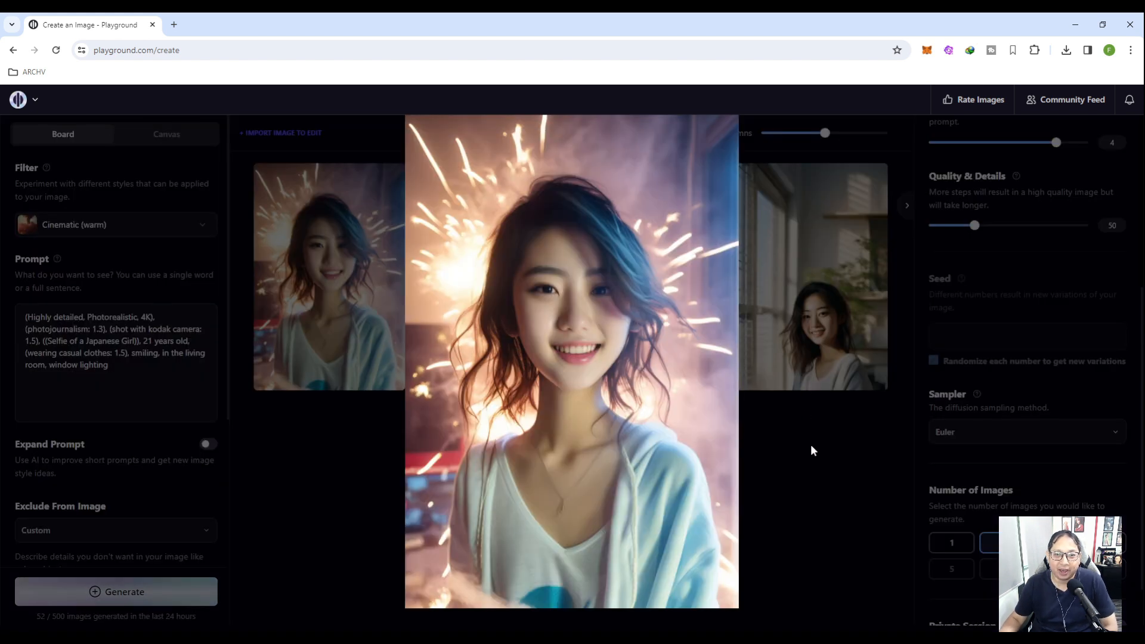
pyautogui.click(811, 446)
pyautogui.click(554, 177)
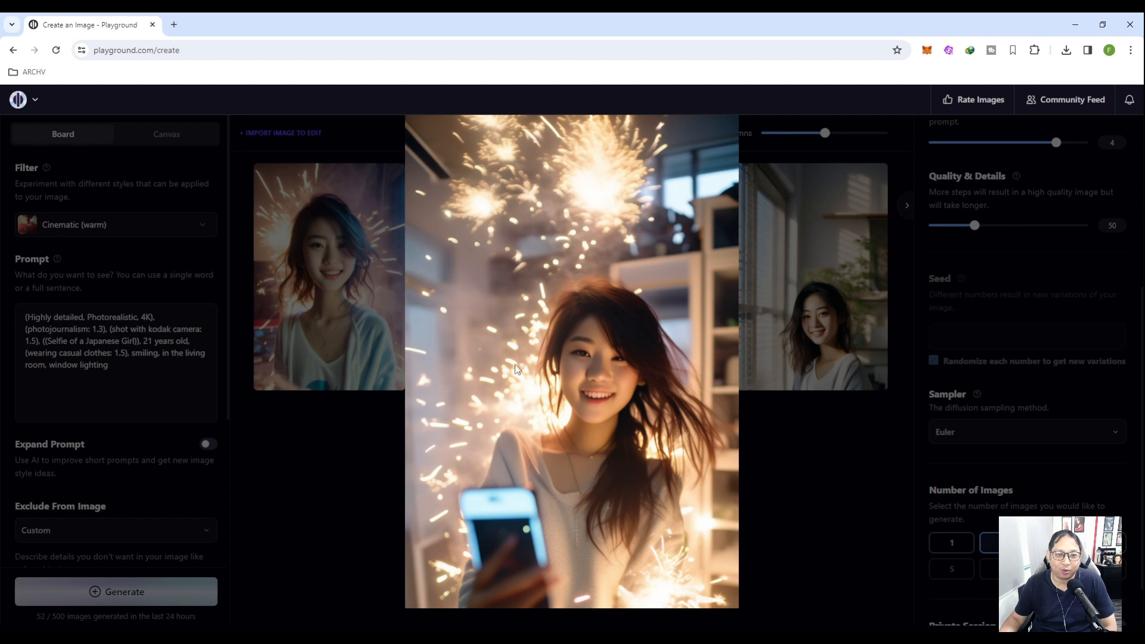
pyautogui.click(790, 519)
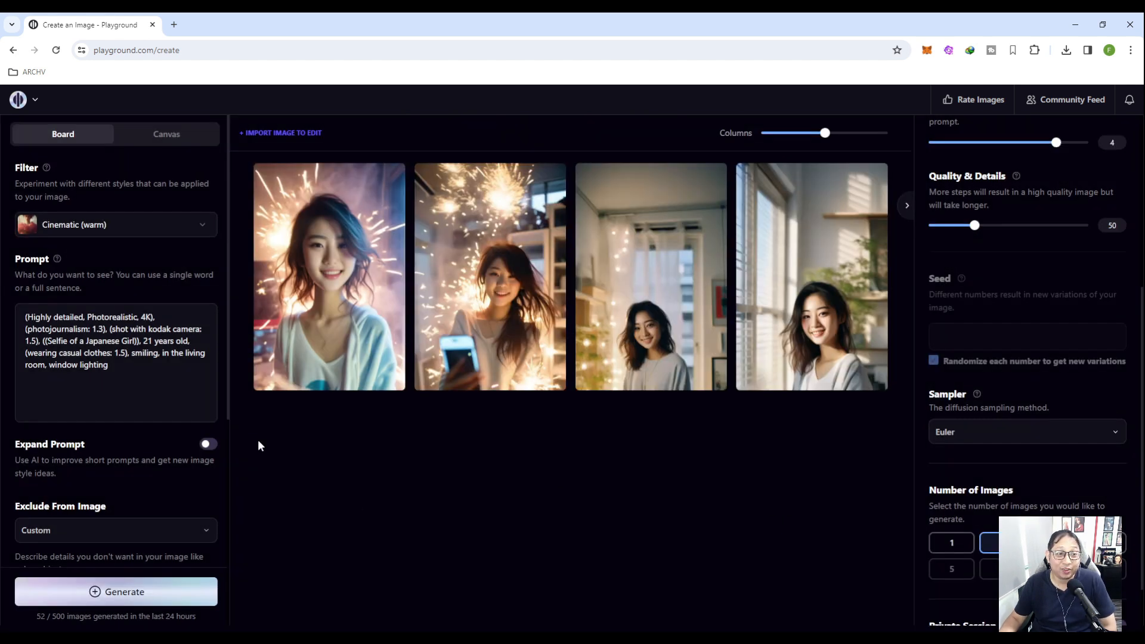
# - Change the filter to Royalistic and generate two more images from the same prompt
pyautogui.click(40, 217)
pyautogui.click(349, 530)
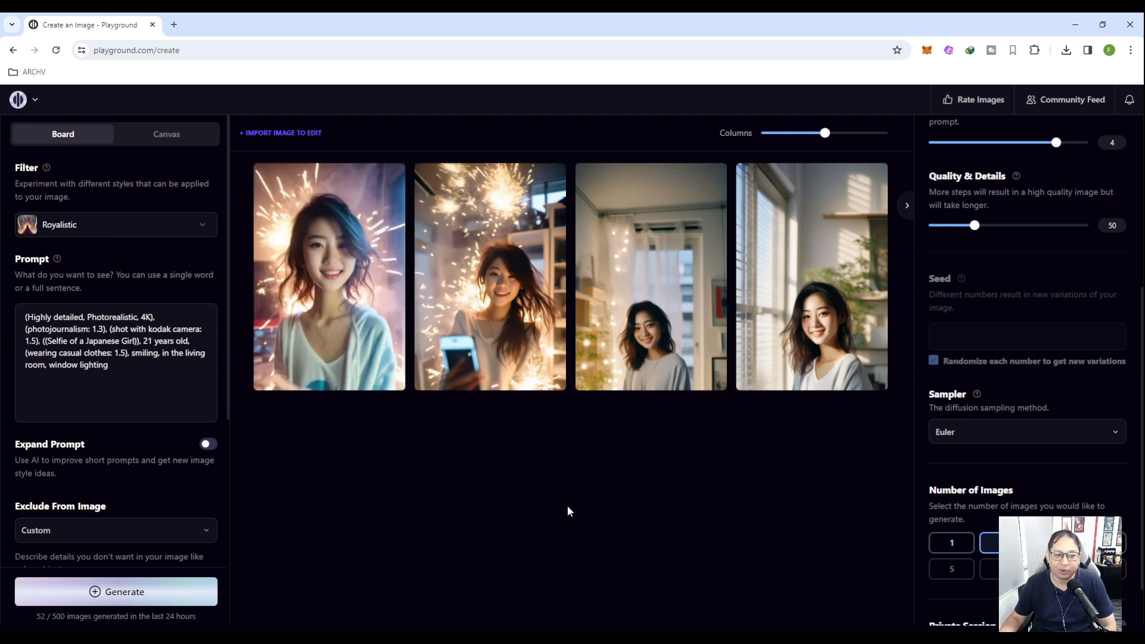
pyautogui.click(105, 590)
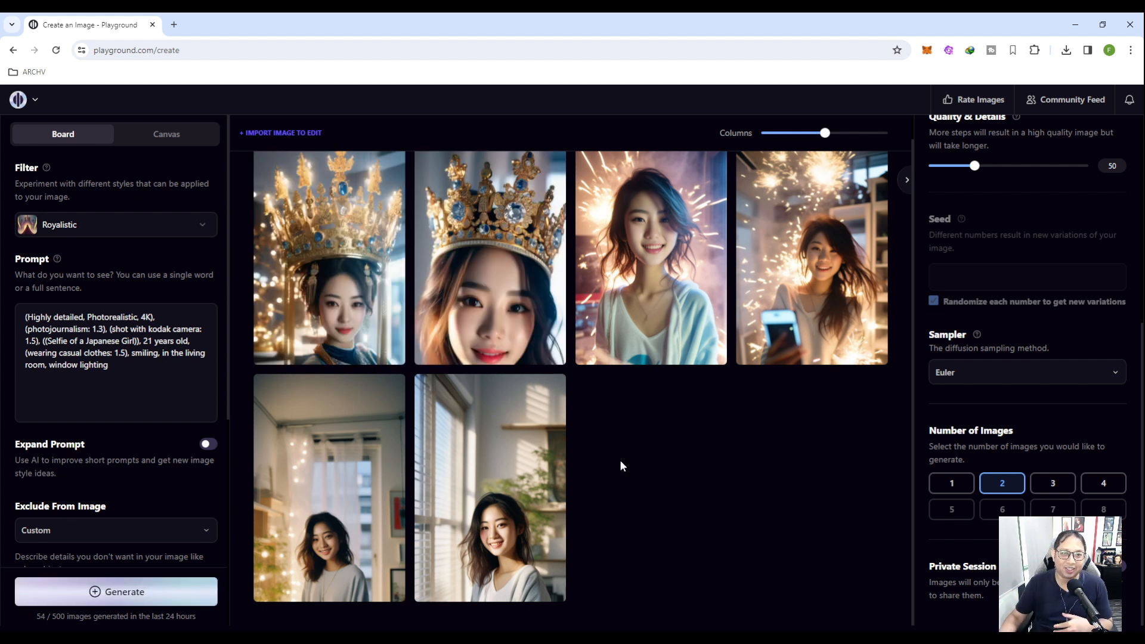
# - View both Royalistic crown portraits enlarged and return to the board
pyautogui.moveTo(504, 223)
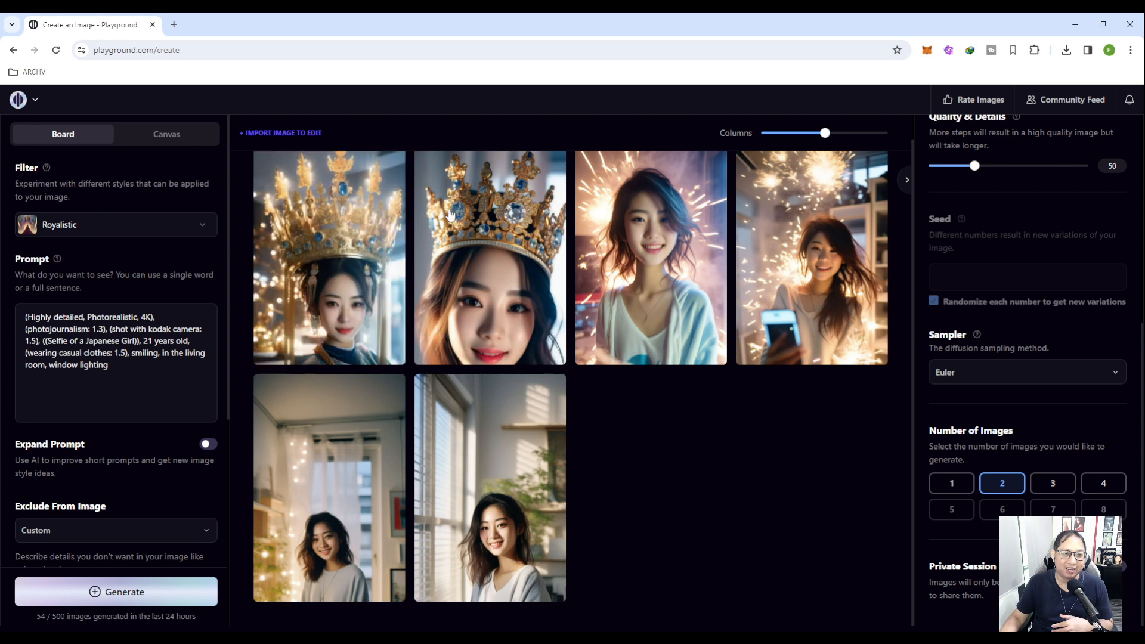
pyautogui.click(548, 157)
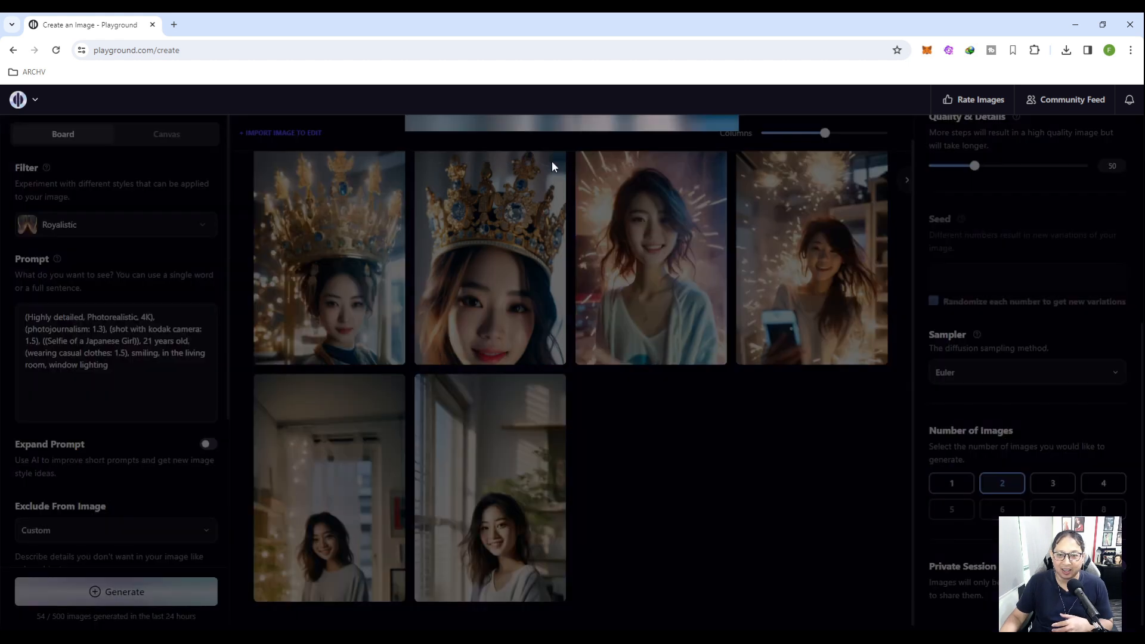
pyautogui.click(826, 456)
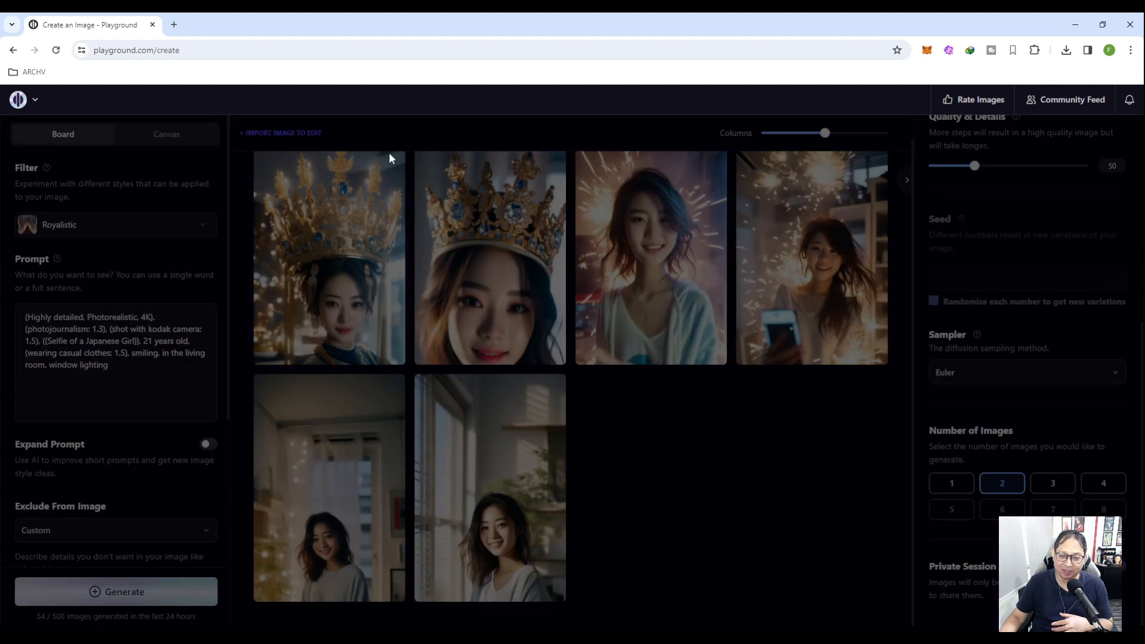
pyautogui.click(390, 157)
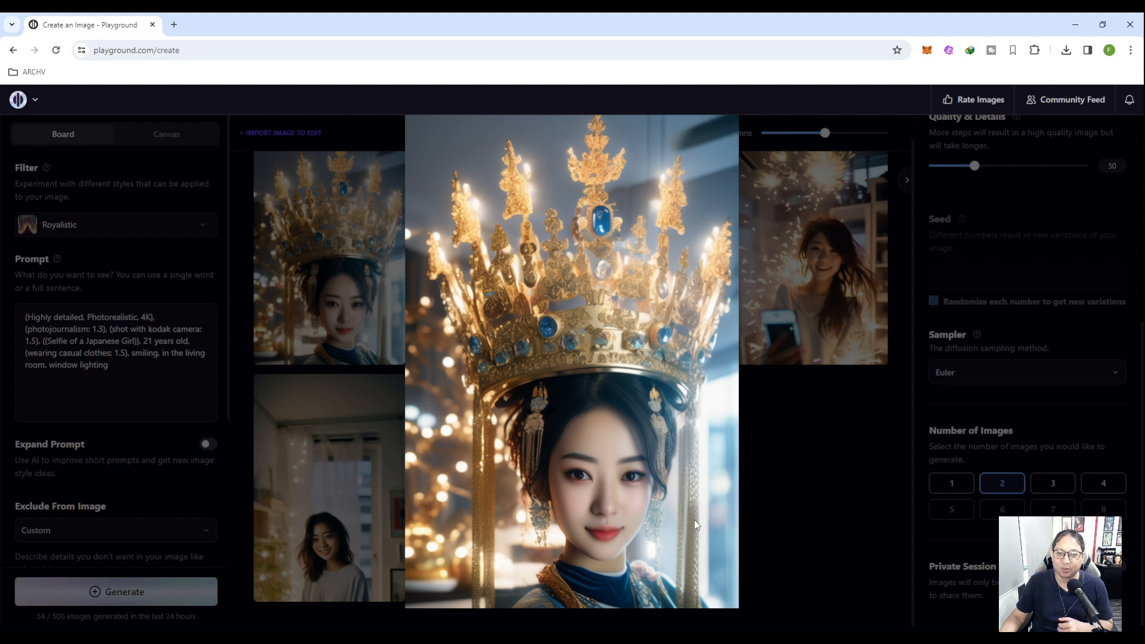
pyautogui.click(792, 448)
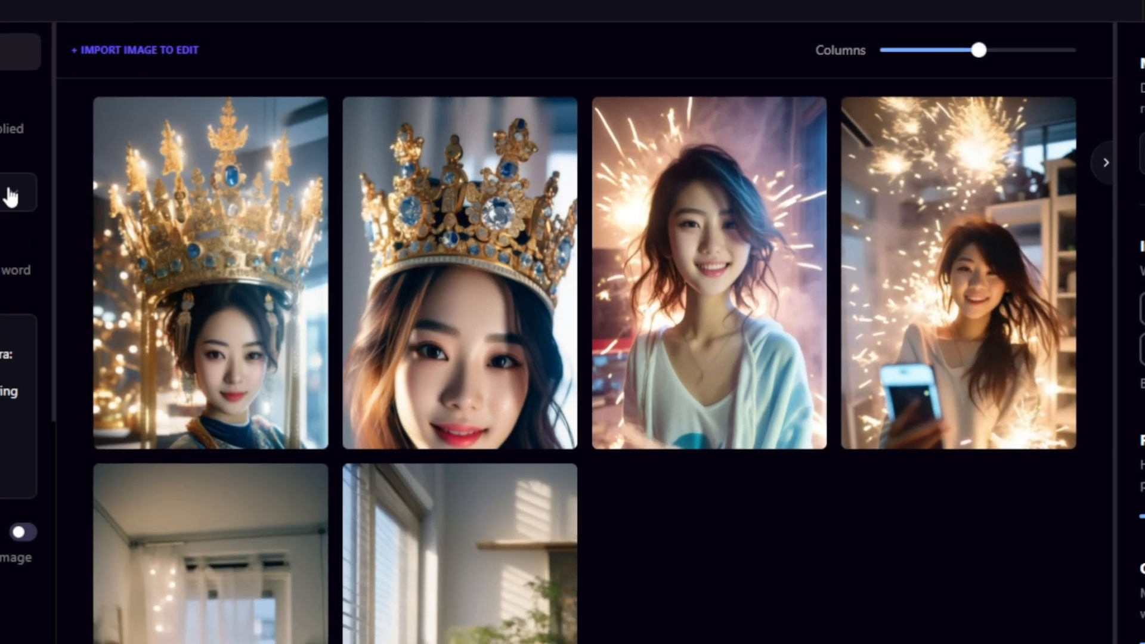
# - Browse the filters offered for the Stable Diffusion XL model and keep the filter at None
pyautogui.click(307, 174)
pyautogui.scroll(-2, 574, 309)
pyautogui.scroll(-10, 577, 310)
pyautogui.scroll(10, 579, 309)
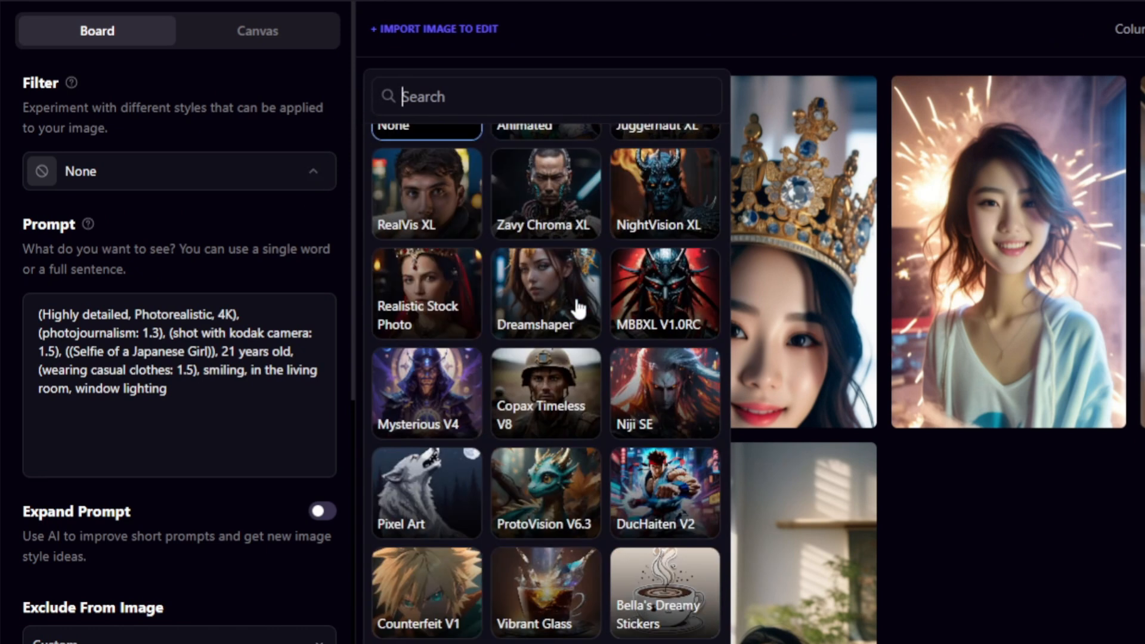
pyautogui.scroll(1, 577, 309)
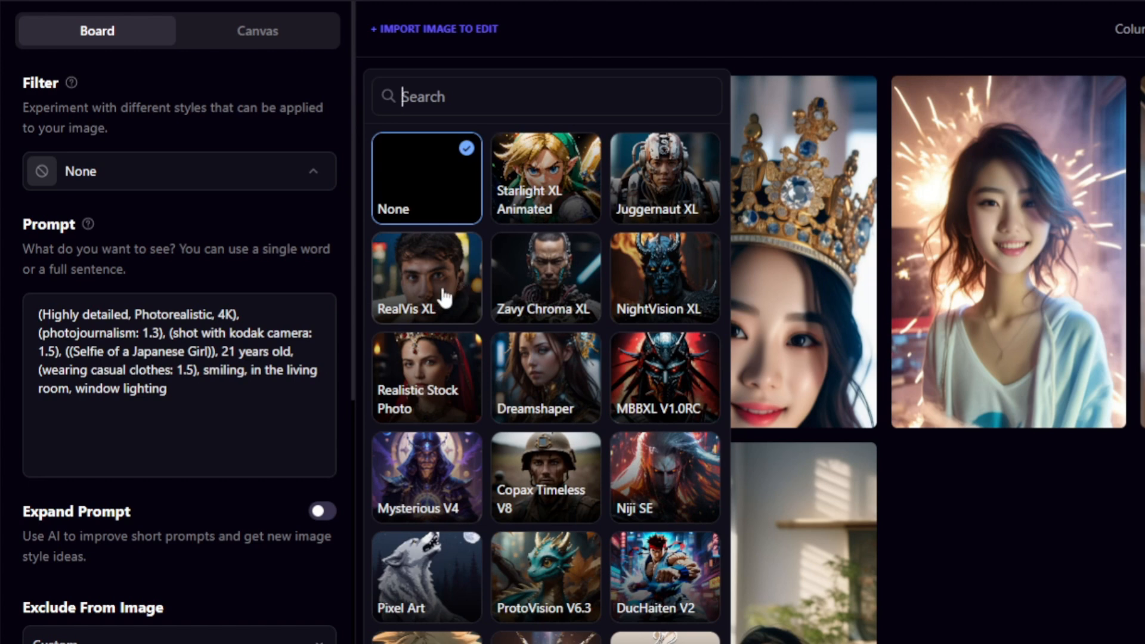
pyautogui.click(1079, 554)
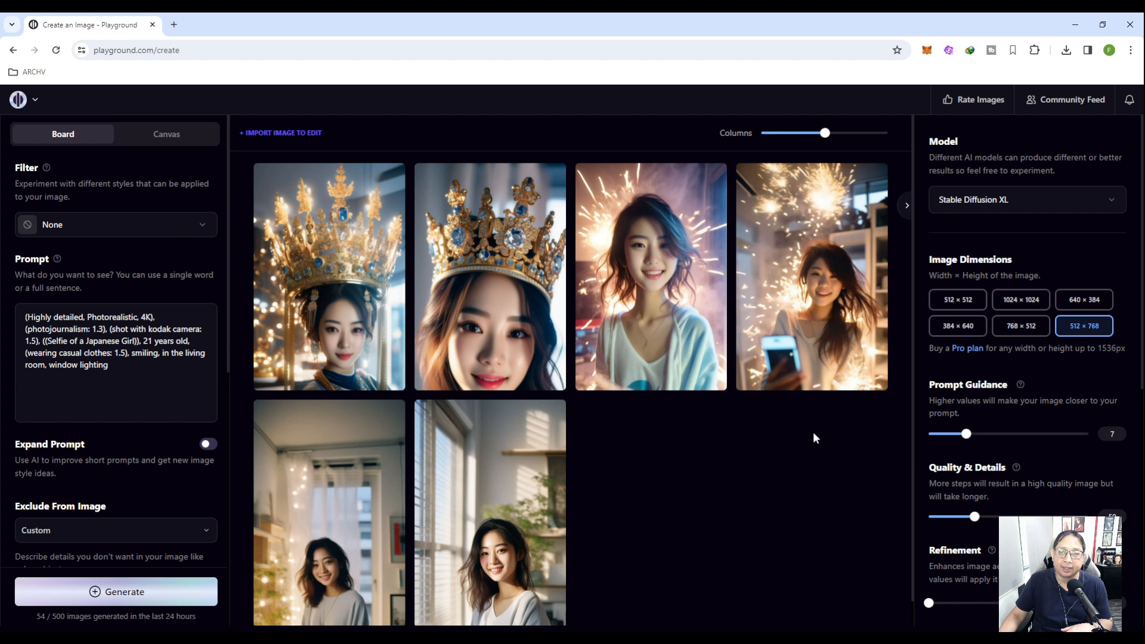
# - Check the prompt and excluded details, and set the prompt guidance to 17 for Stable Diffusion XL
pyautogui.scroll(-6, 181, 446)
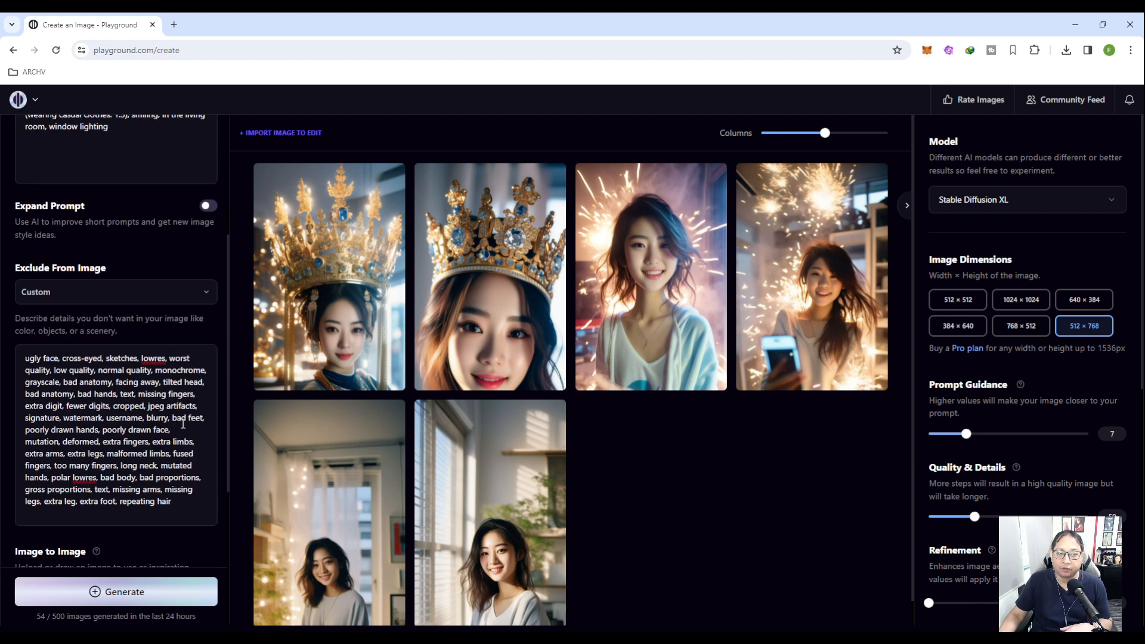
pyautogui.scroll(6, 181, 420)
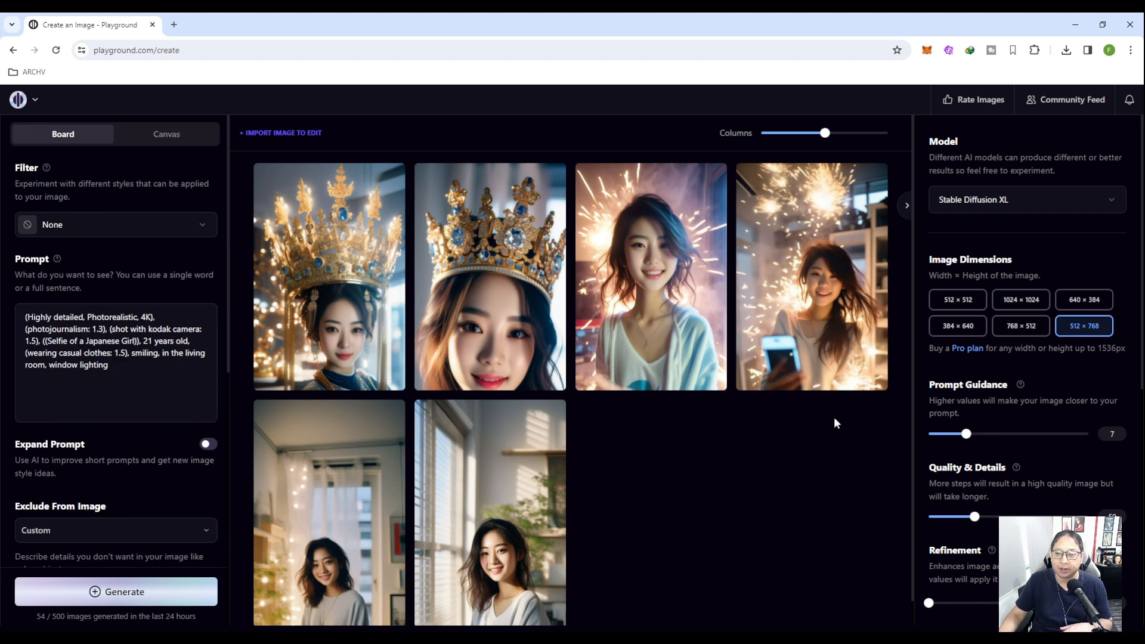
pyautogui.scroll(-1, 1049, 395)
pyautogui.moveTo(966, 376)
pyautogui.mouseDown()
pyautogui.moveTo(1055, 375)
pyautogui.moveTo(971, 379)
pyautogui.mouseUp()
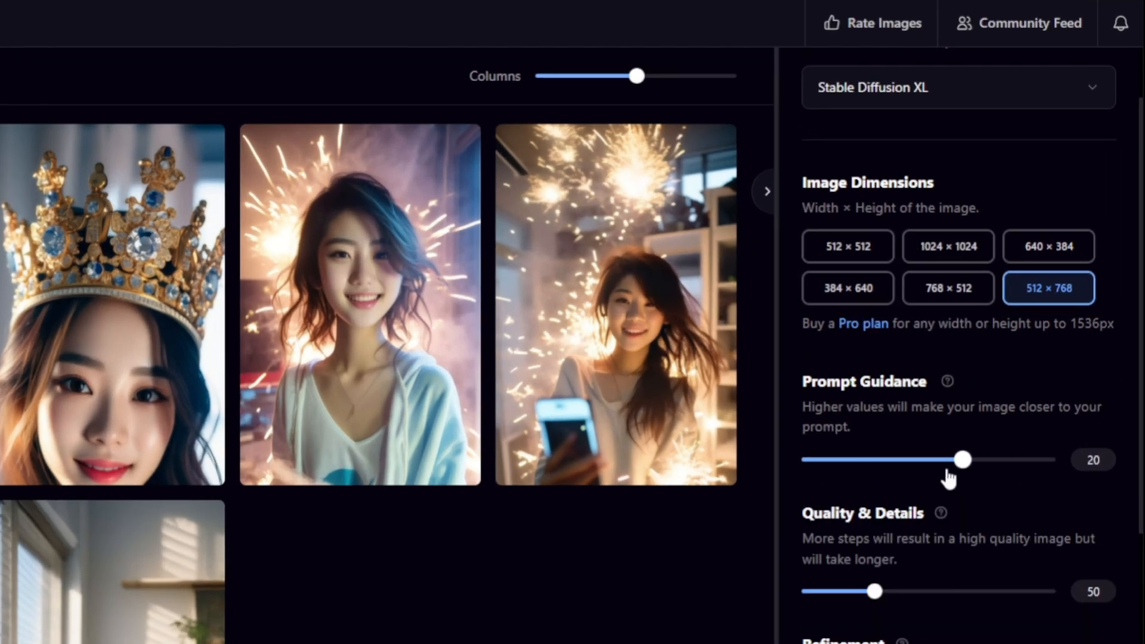
pyautogui.moveTo(948, 471); pyautogui.dragTo(895, 474)
pyautogui.moveTo(937, 460); pyautogui.dragTo(890, 464)
pyautogui.moveTo(894, 472); pyautogui.dragTo(948, 467)
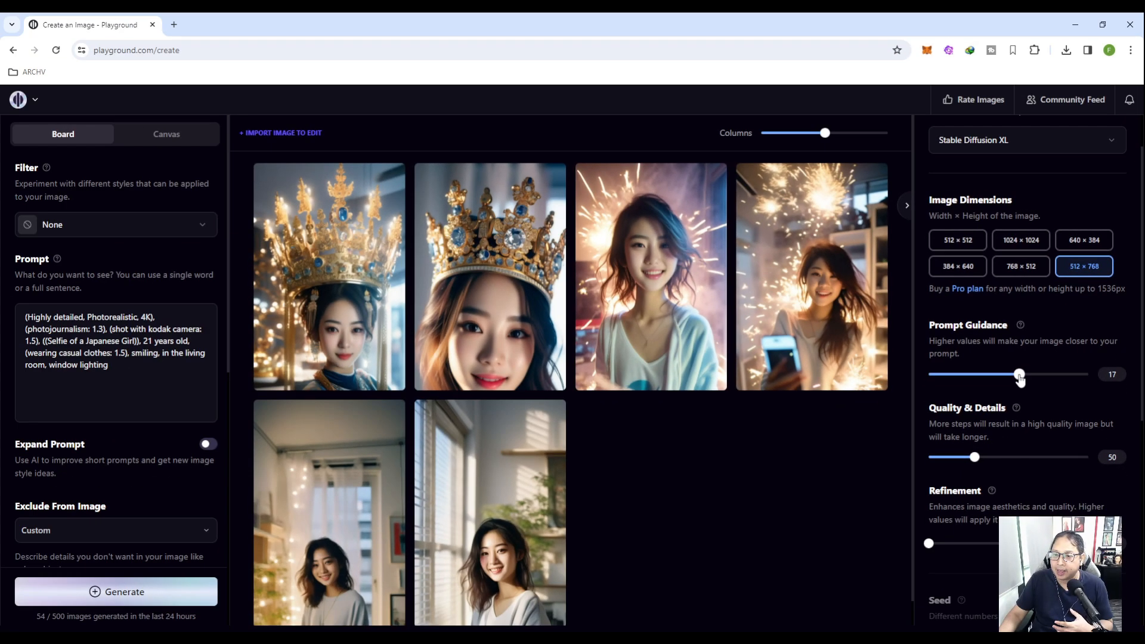
pyautogui.moveTo(1020, 379); pyautogui.dragTo(1026, 381)
# - Review the quality, refinement, seed and image count settings and the sampler choices, keeping the Euler sampler
pyautogui.scroll(-1, 958, 374)
pyautogui.scroll(-2, 1023, 414)
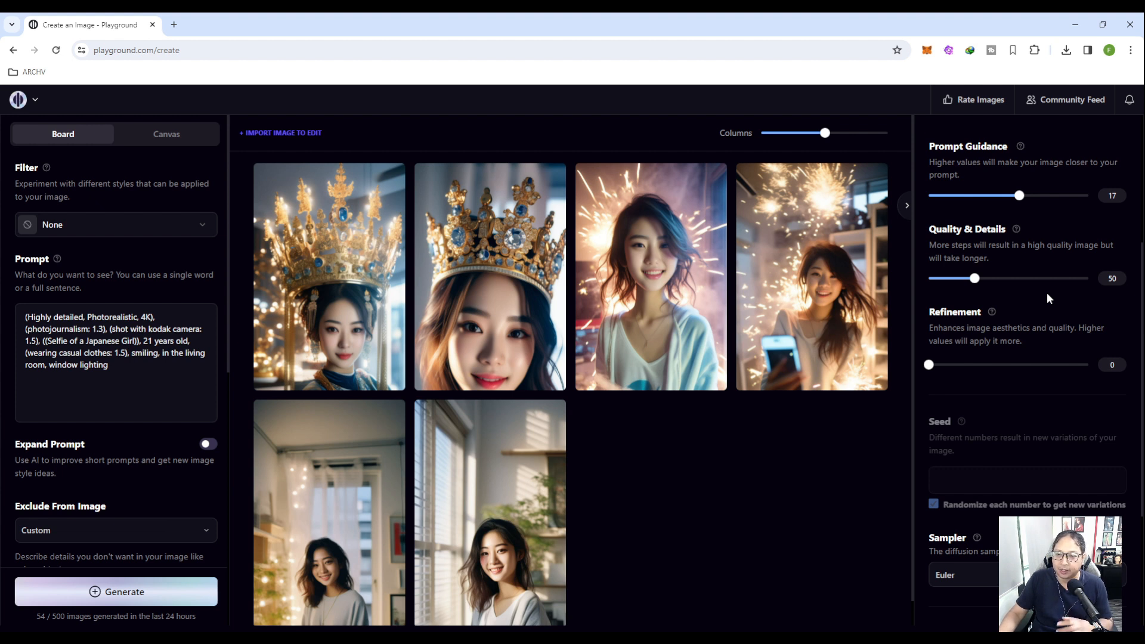
pyautogui.scroll(2, 1068, 298)
pyautogui.scroll(-3, 1023, 367)
pyautogui.scroll(-1, 1021, 356)
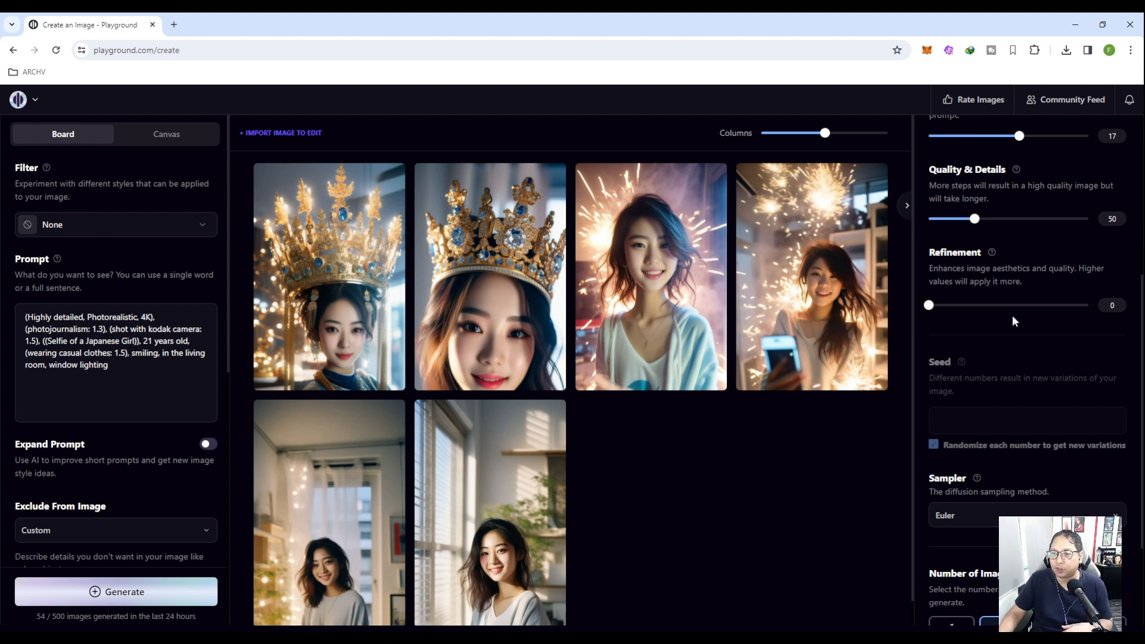
pyautogui.scroll(-3, 1012, 315)
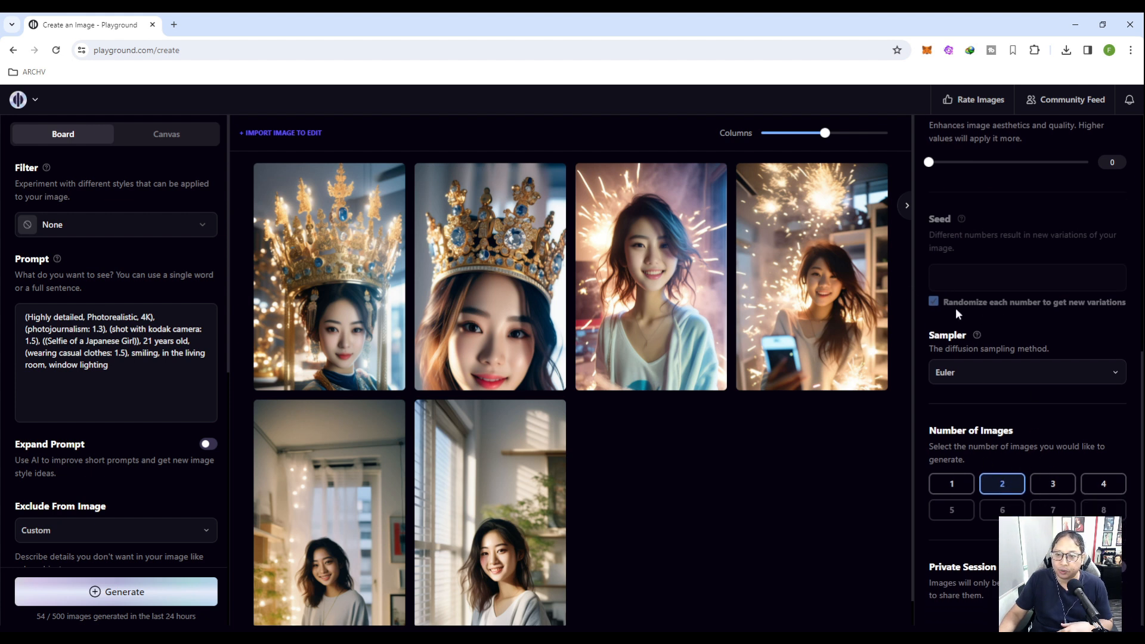
pyautogui.click(1068, 372)
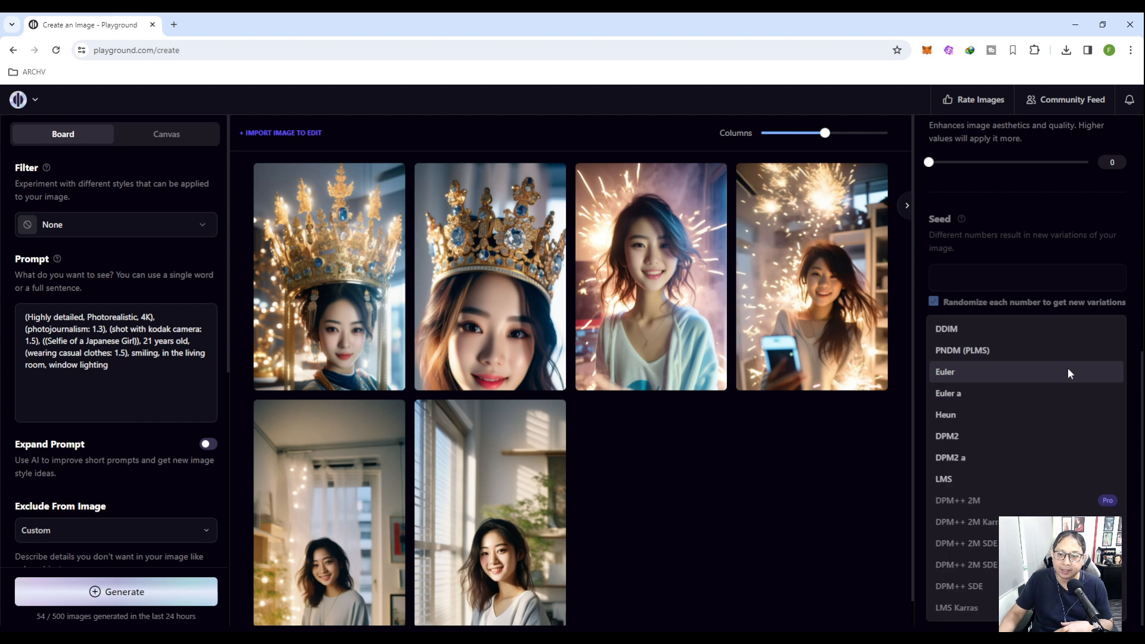
pyautogui.click(1008, 371)
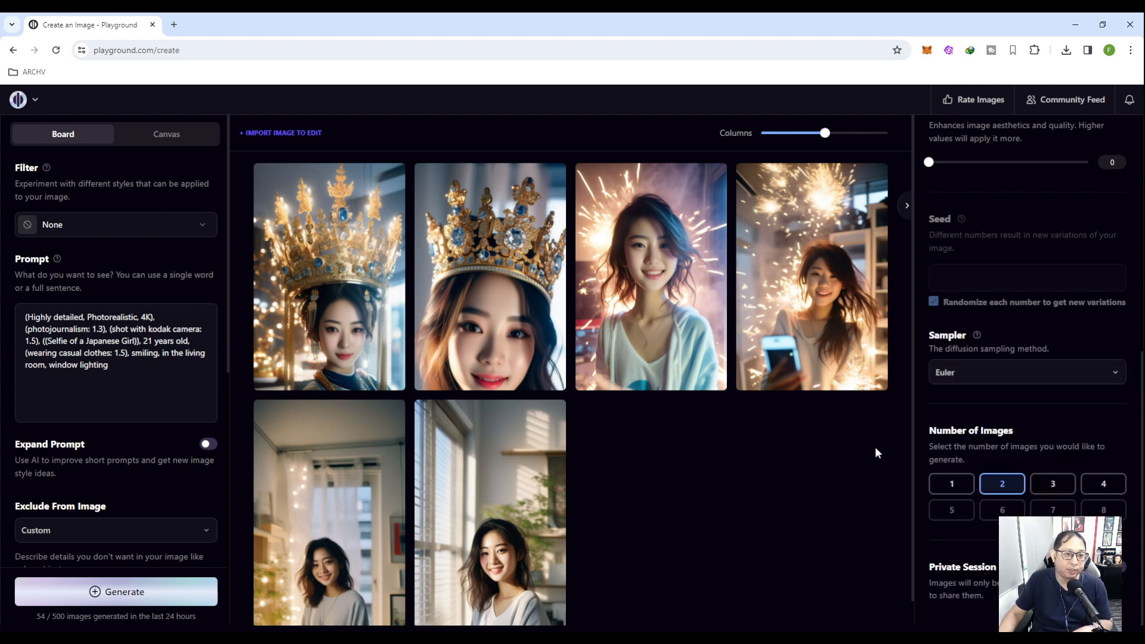
# - Generate two images with Stable Diffusion XL without a filter and recheck the prompt, excluded details and model settings
pyautogui.scroll(-3, 80, 485)
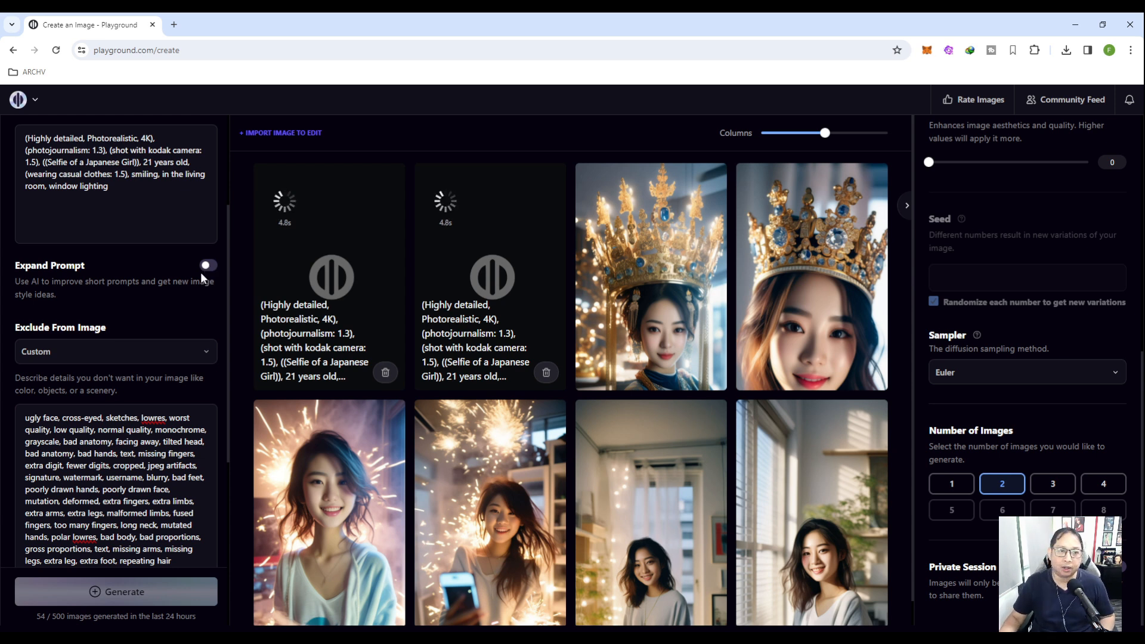
pyautogui.scroll(3, 117, 358)
pyautogui.scroll(7, 1017, 231)
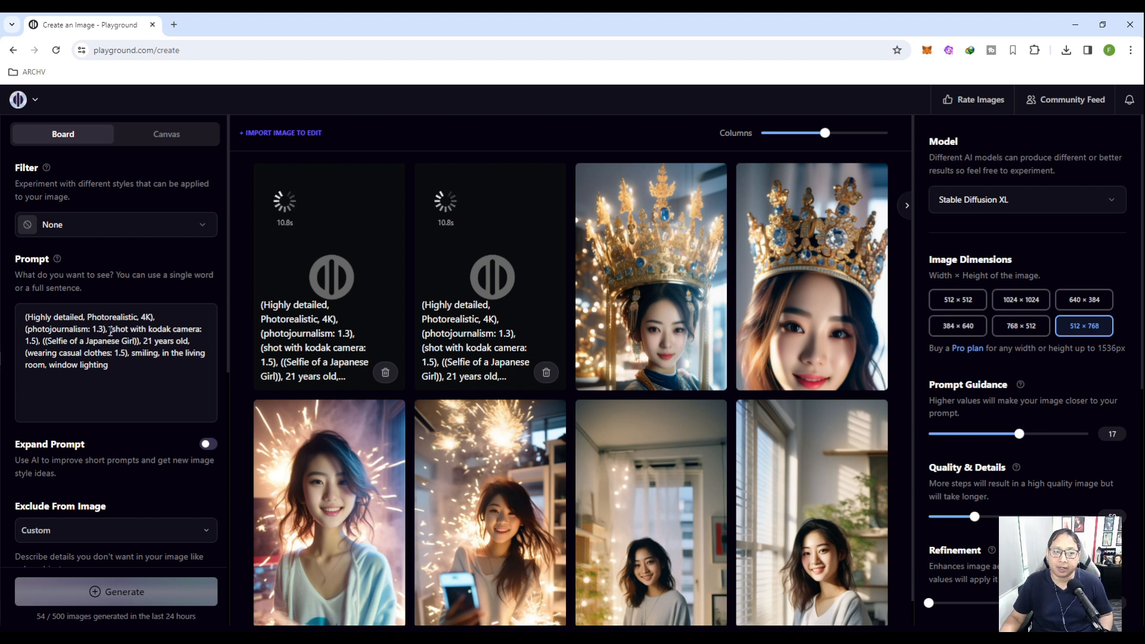
# - View the two new Stable Diffusion XL images enlarged and return to the board
pyautogui.scroll(-1, 883, 376)
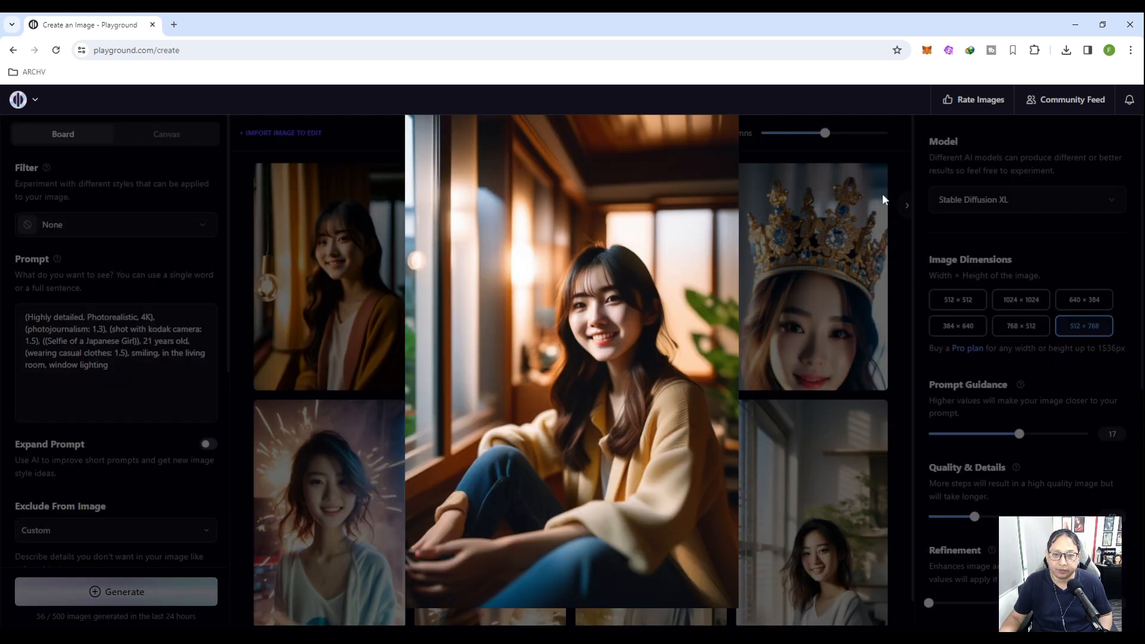
pyautogui.click(899, 223)
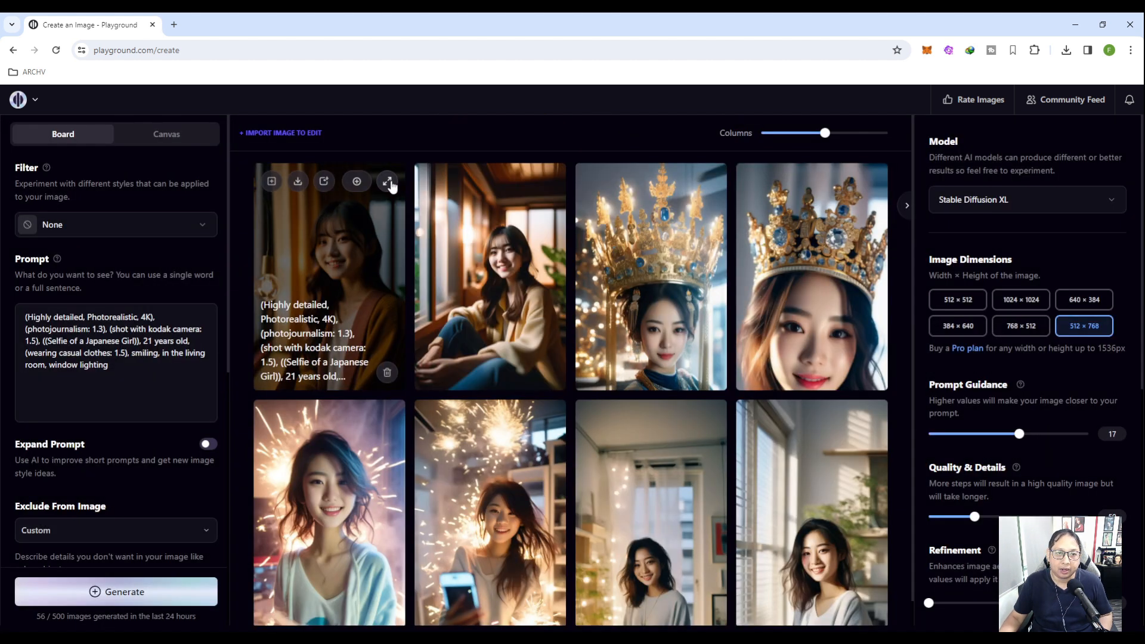
pyautogui.click(391, 180)
# - Apply the RealVis XL filter and view the newly generated image enlarged
pyautogui.click(186, 235)
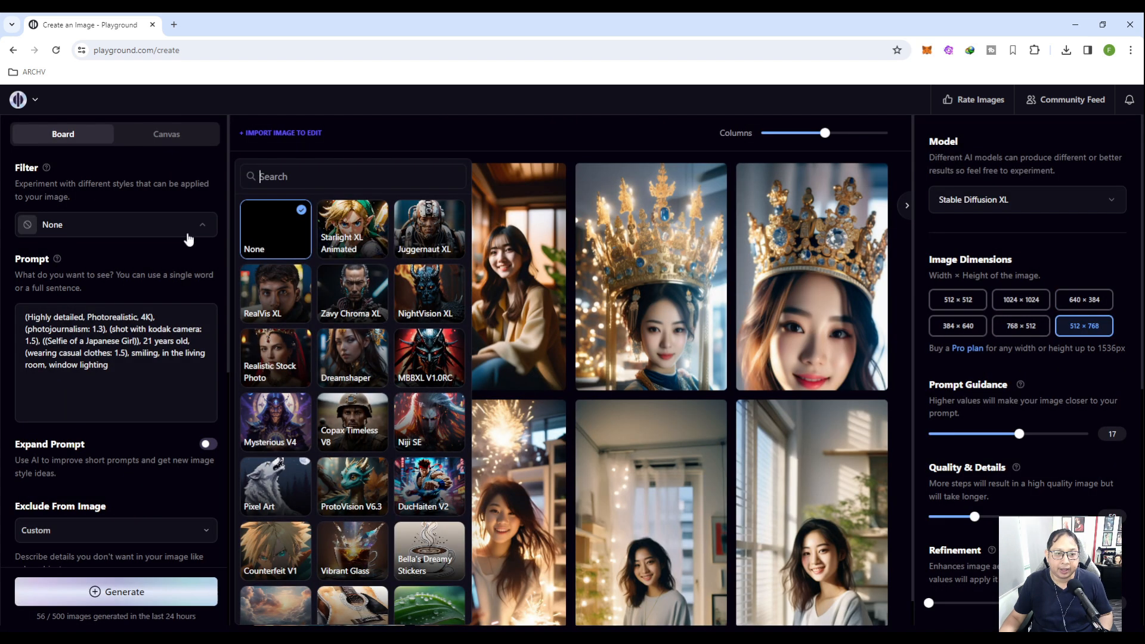
pyautogui.click(293, 296)
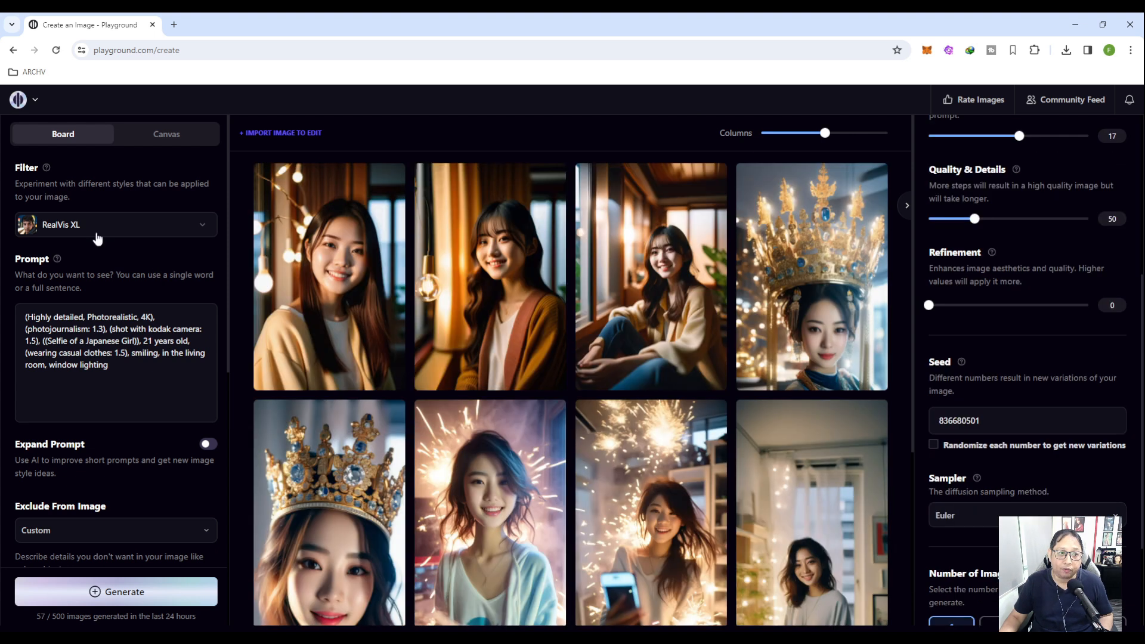
pyautogui.click(391, 186)
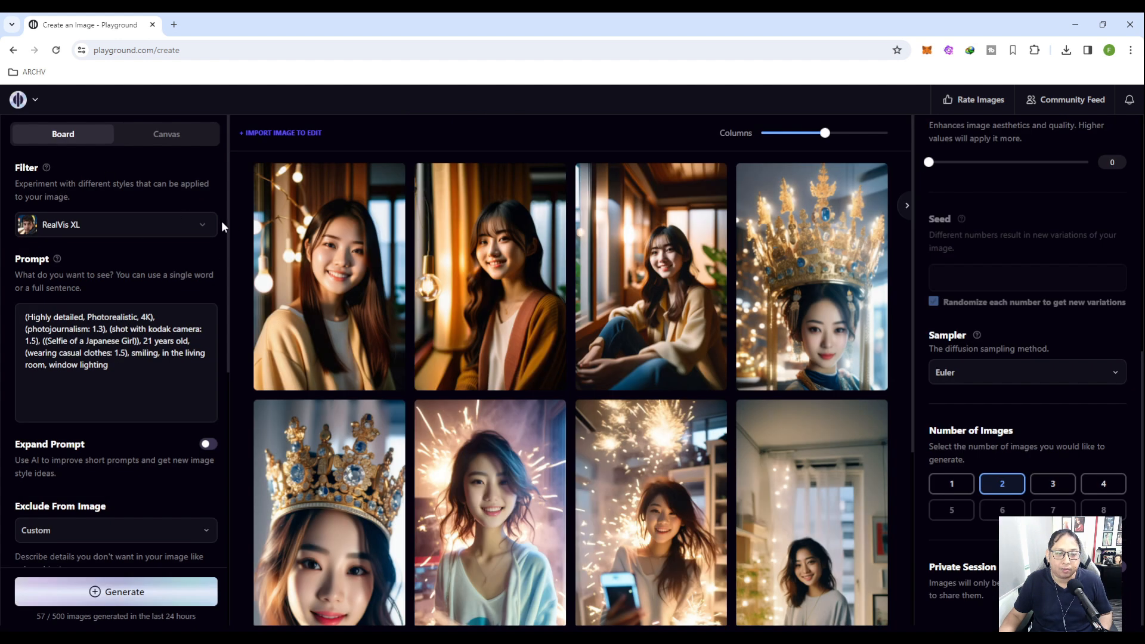
# - Switch the filter to Realistic Stock Photo, check the model settings, and generate two images with the same prompt
pyautogui.click(182, 227)
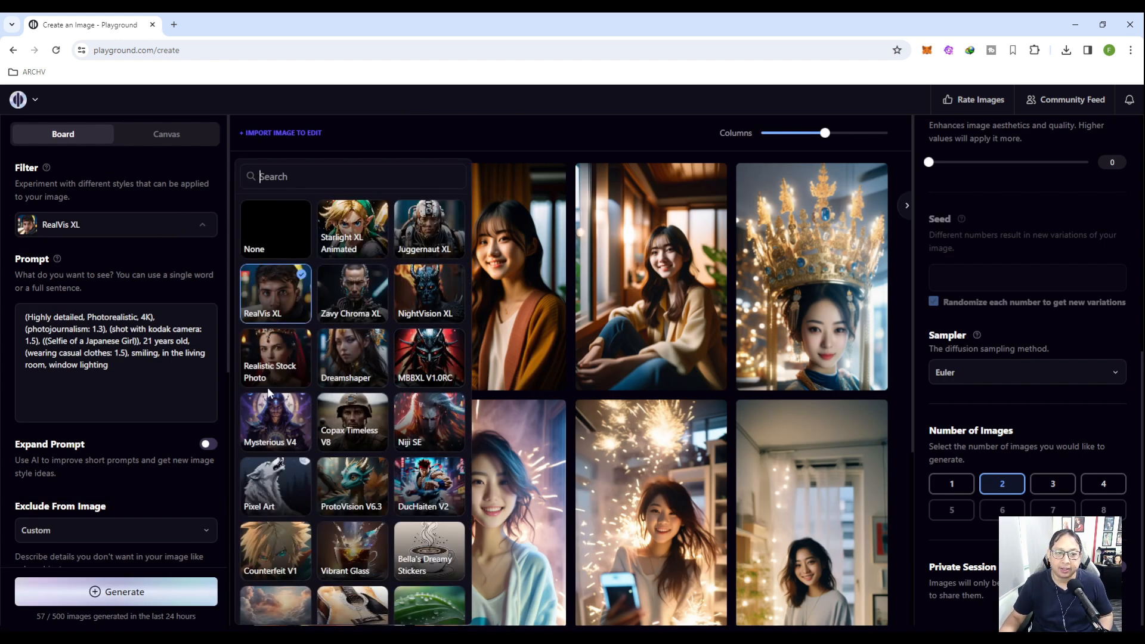
pyautogui.click(284, 357)
pyautogui.scroll(5, 1034, 245)
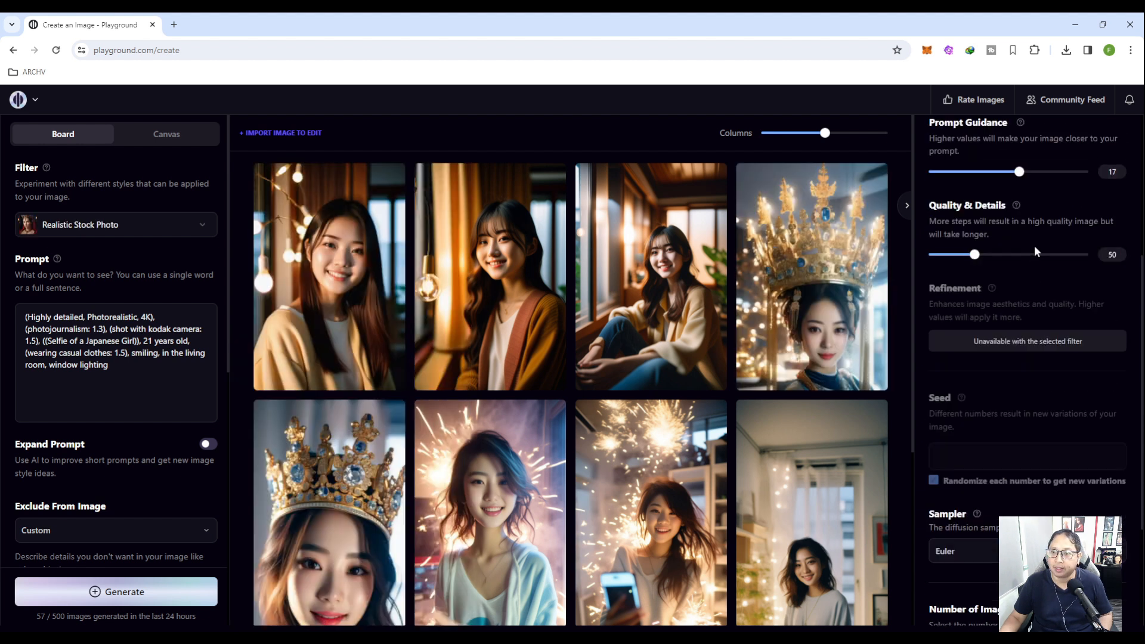
pyautogui.scroll(3, 1061, 236)
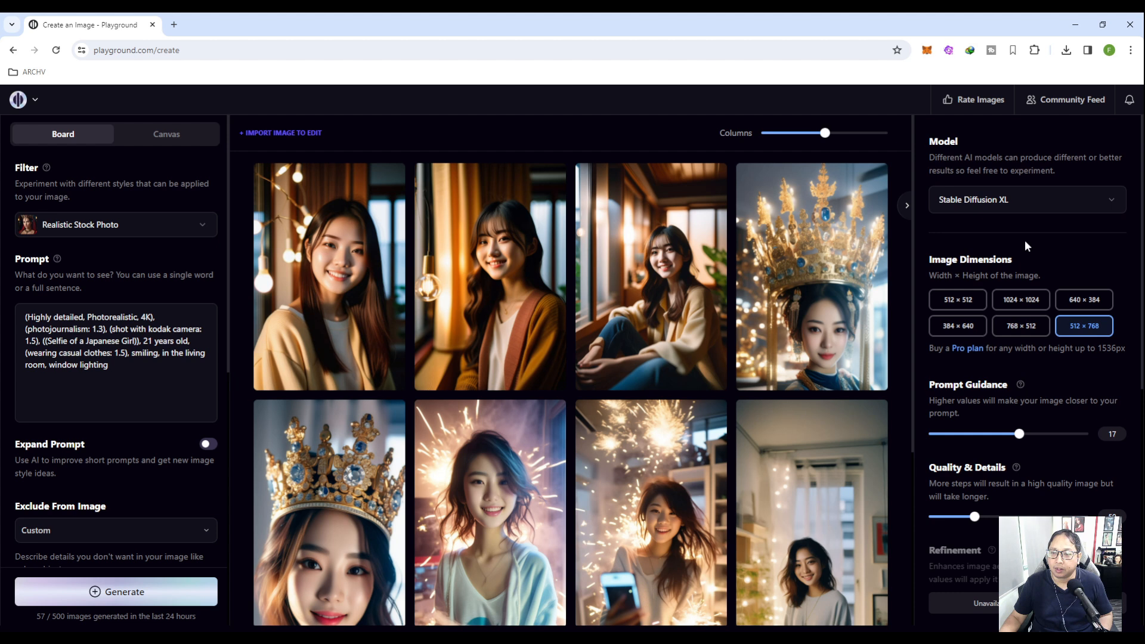
pyautogui.scroll(-4, 1035, 262)
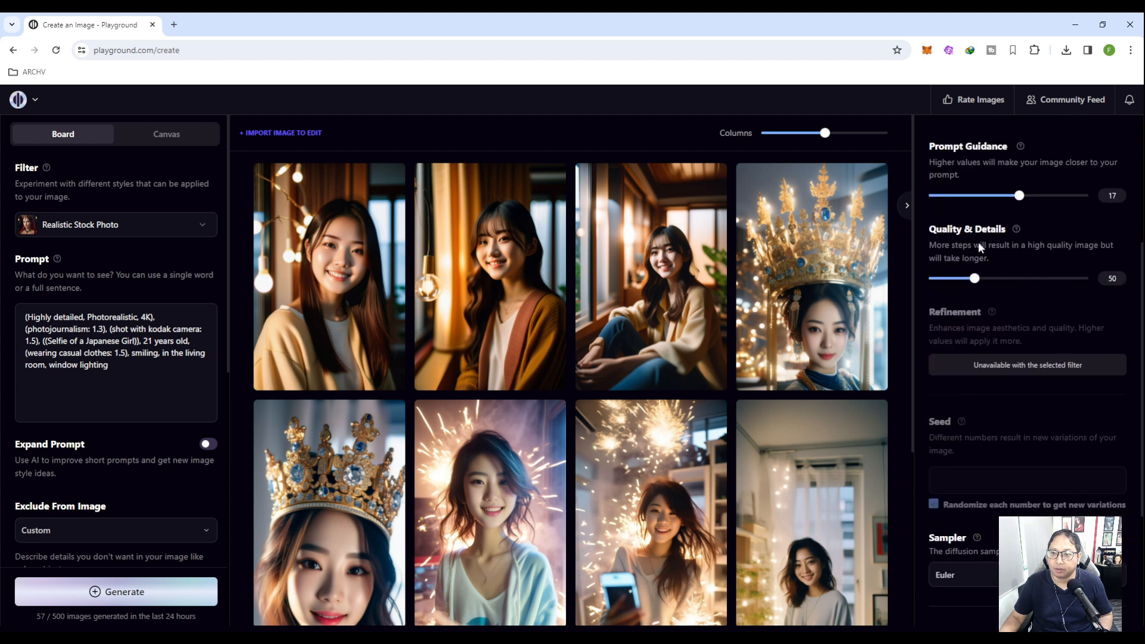
pyautogui.scroll(-3, 1059, 239)
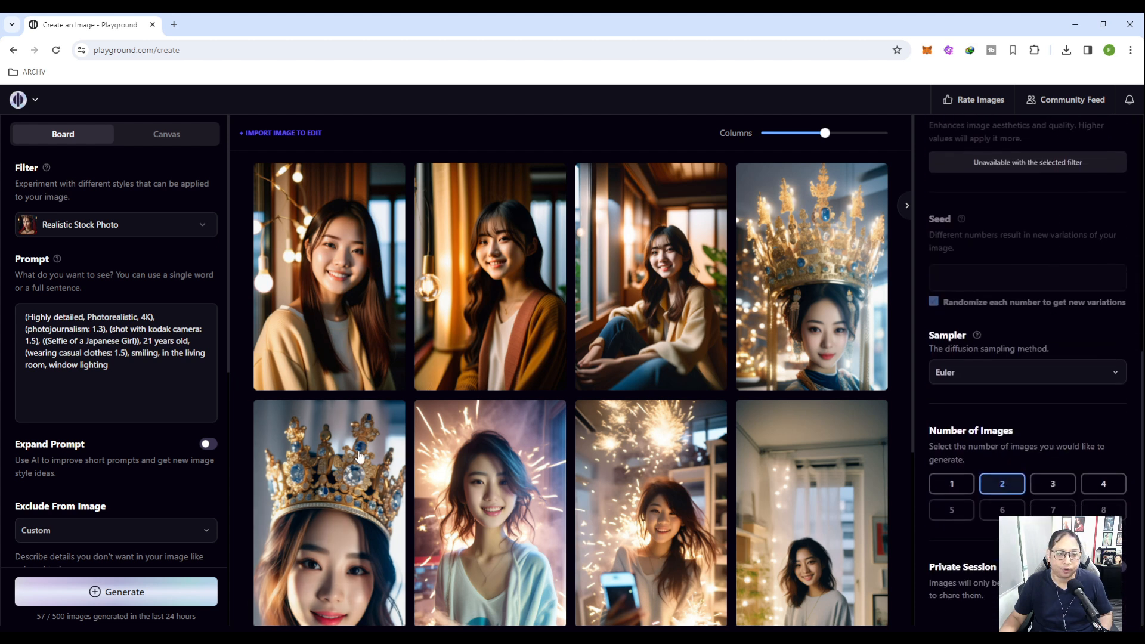
pyautogui.click(149, 603)
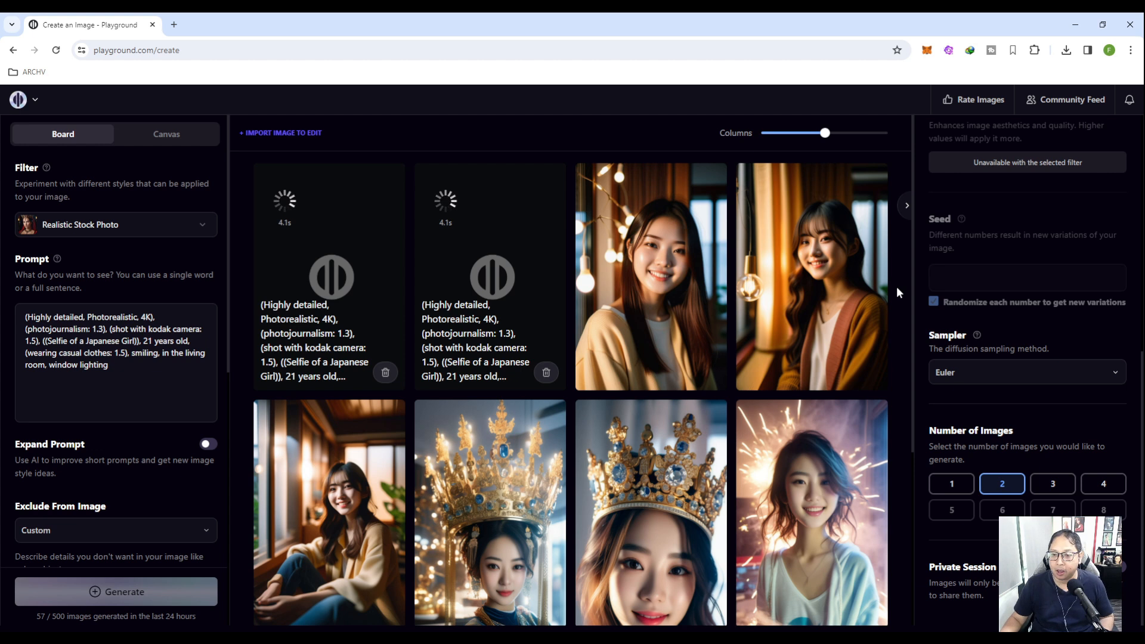
# - Review the earlier images on the board and the Stable Diffusion XL settings while the two images generate
pyautogui.scroll(-4, 895, 295)
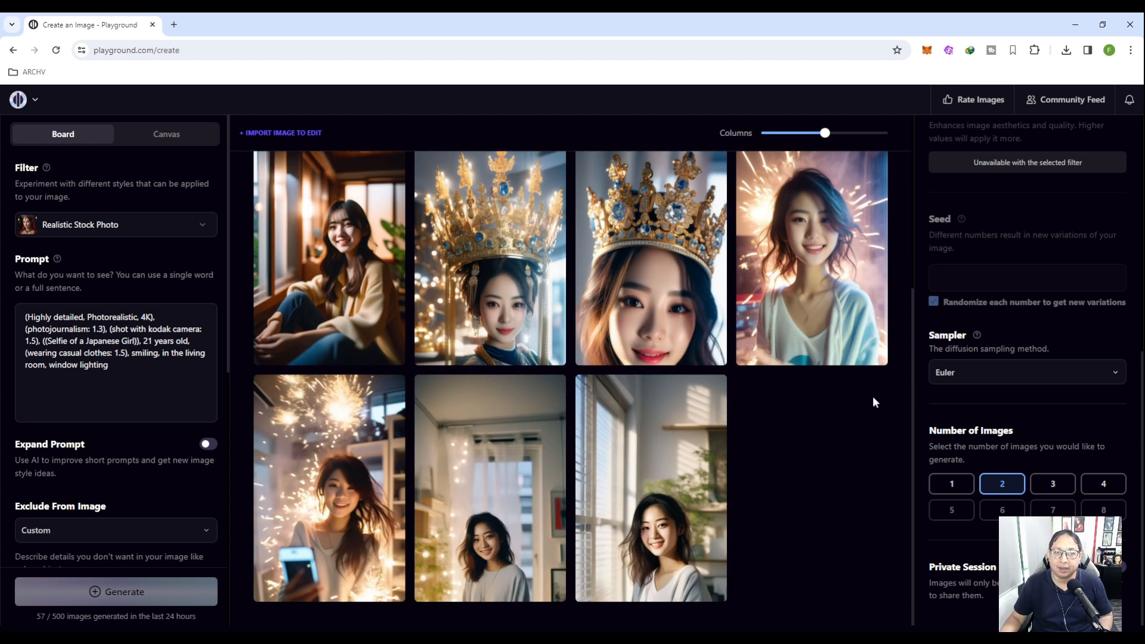
pyautogui.moveTo(698, 504)
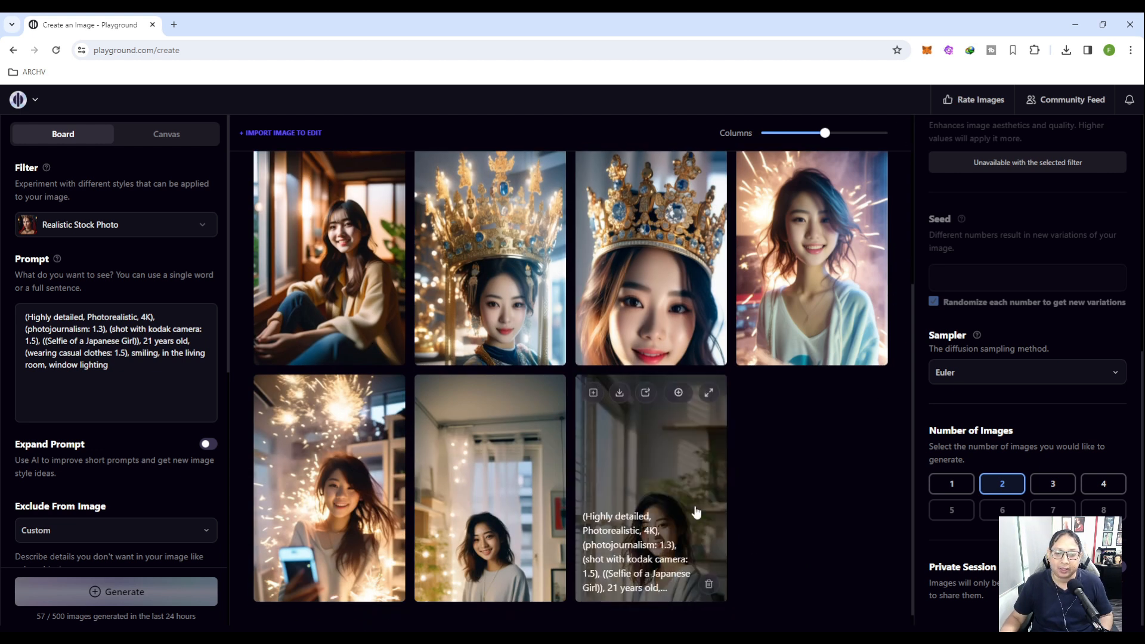
pyautogui.scroll(3, 827, 382)
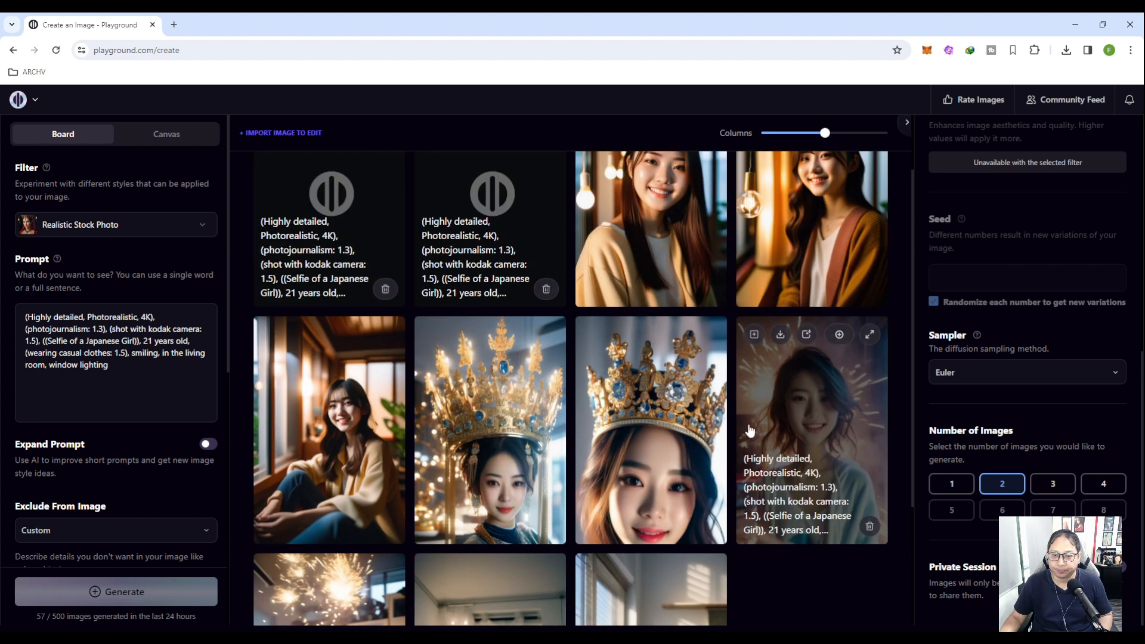
pyautogui.scroll(2, 890, 357)
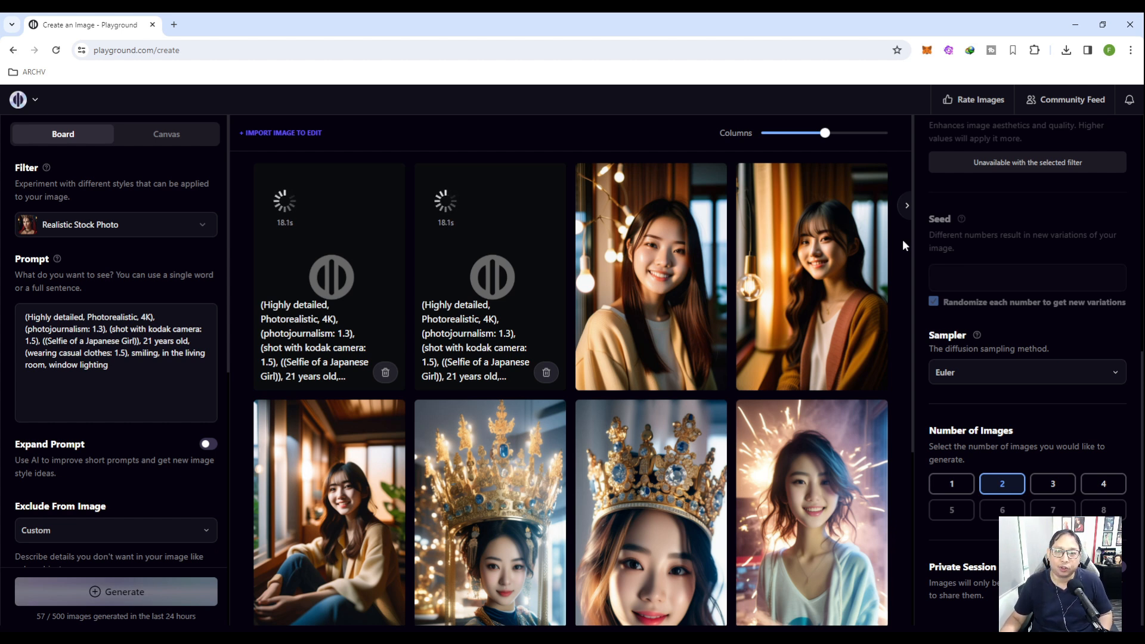
pyautogui.scroll(6, 1036, 241)
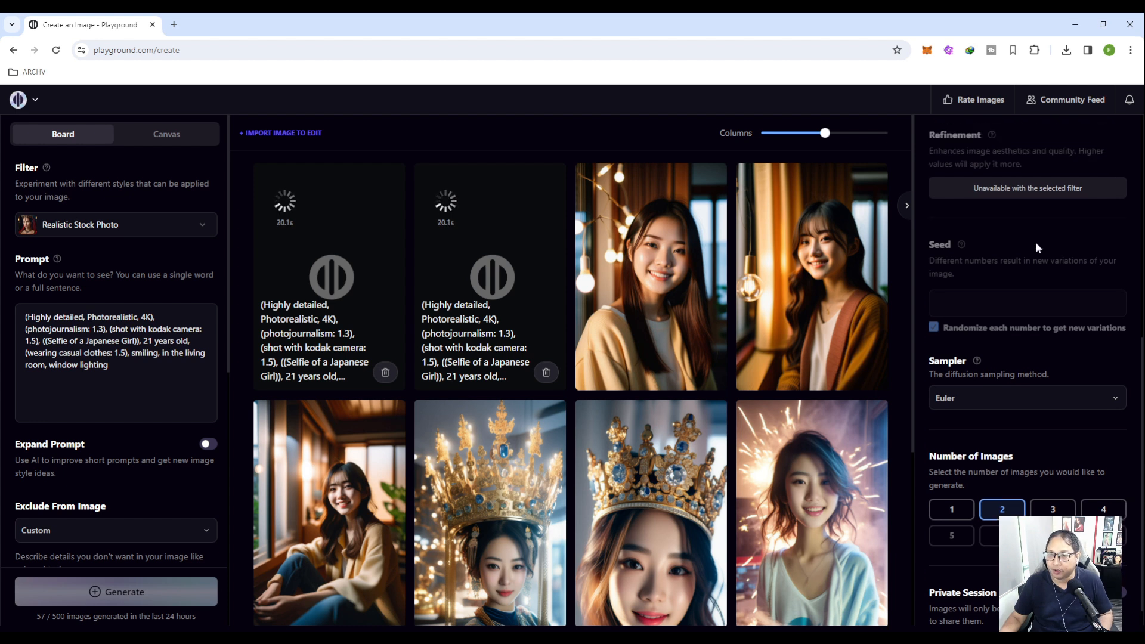
pyautogui.scroll(2, 1042, 236)
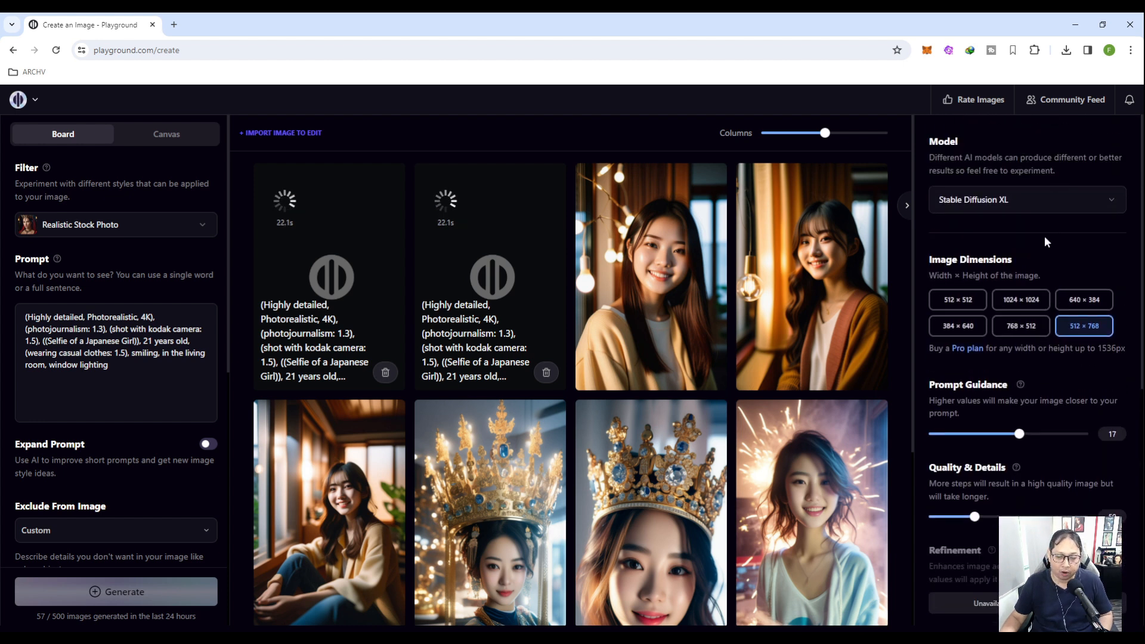
pyautogui.scroll(-7, 1046, 238)
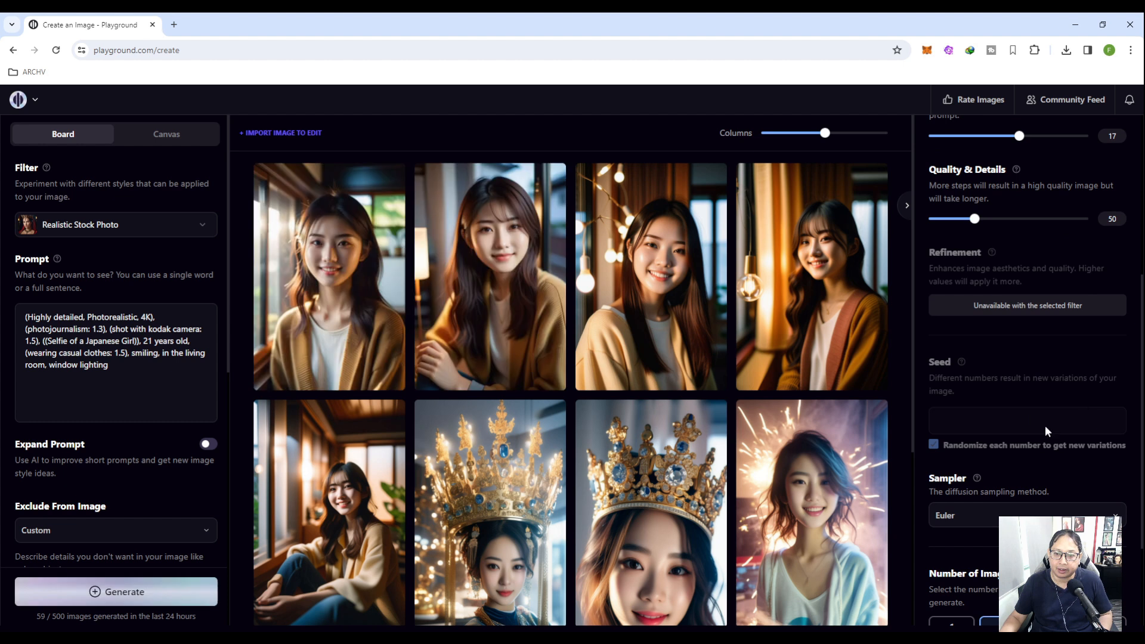
pyautogui.scroll(7, 1044, 440)
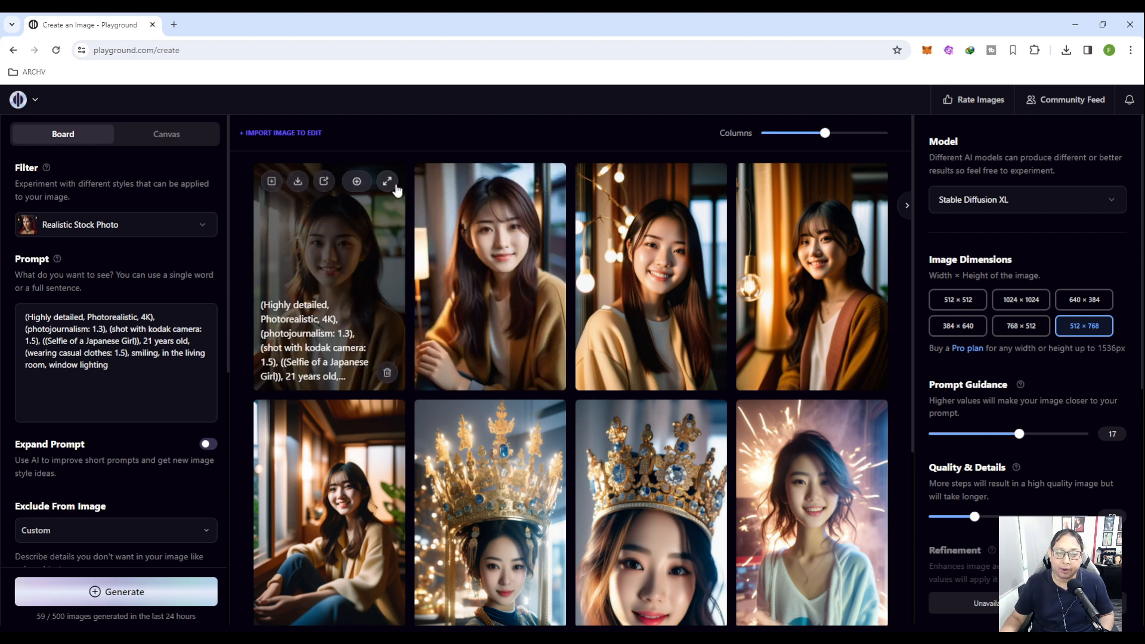
# - View the two new Realistic Stock Photo images enlarged, one after the other, and return to the board
pyautogui.click(396, 185)
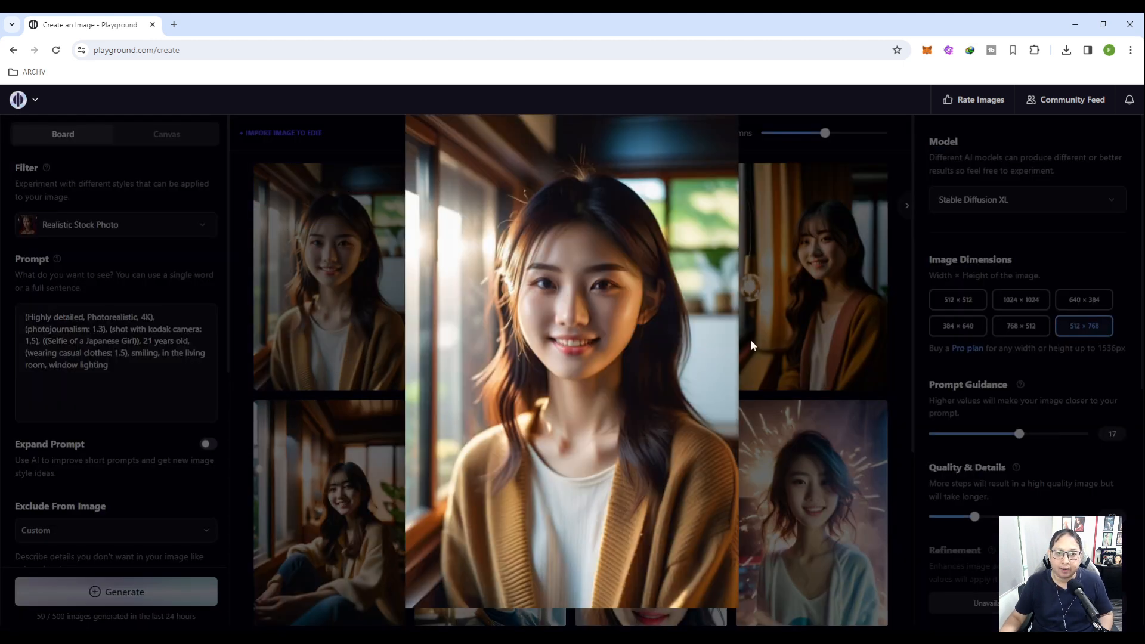
pyautogui.click(898, 296)
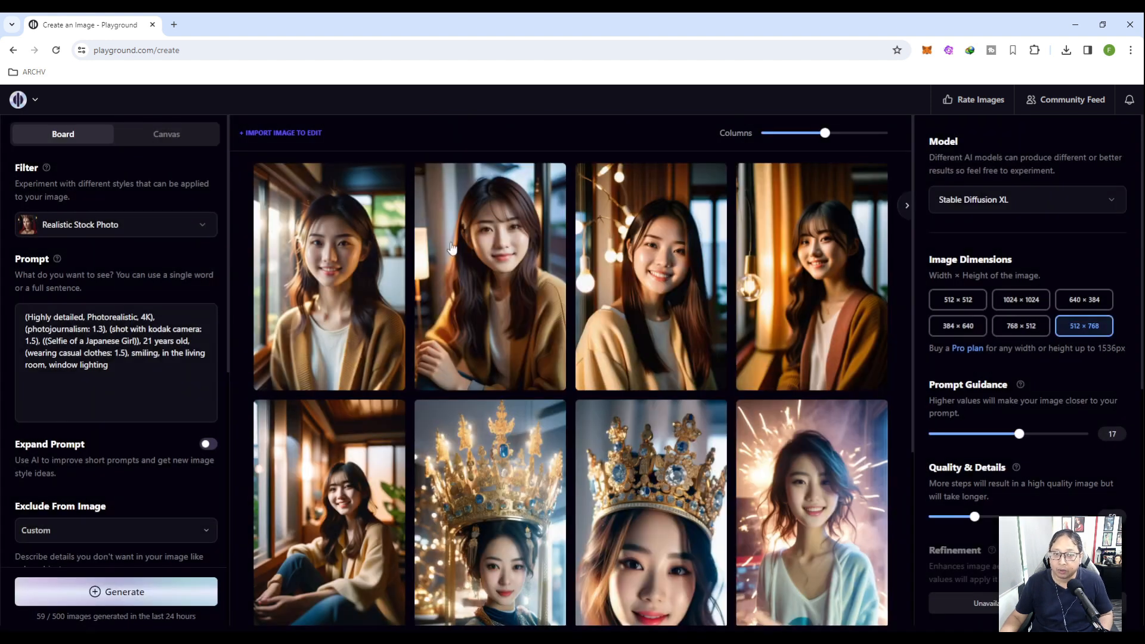
pyautogui.click(551, 184)
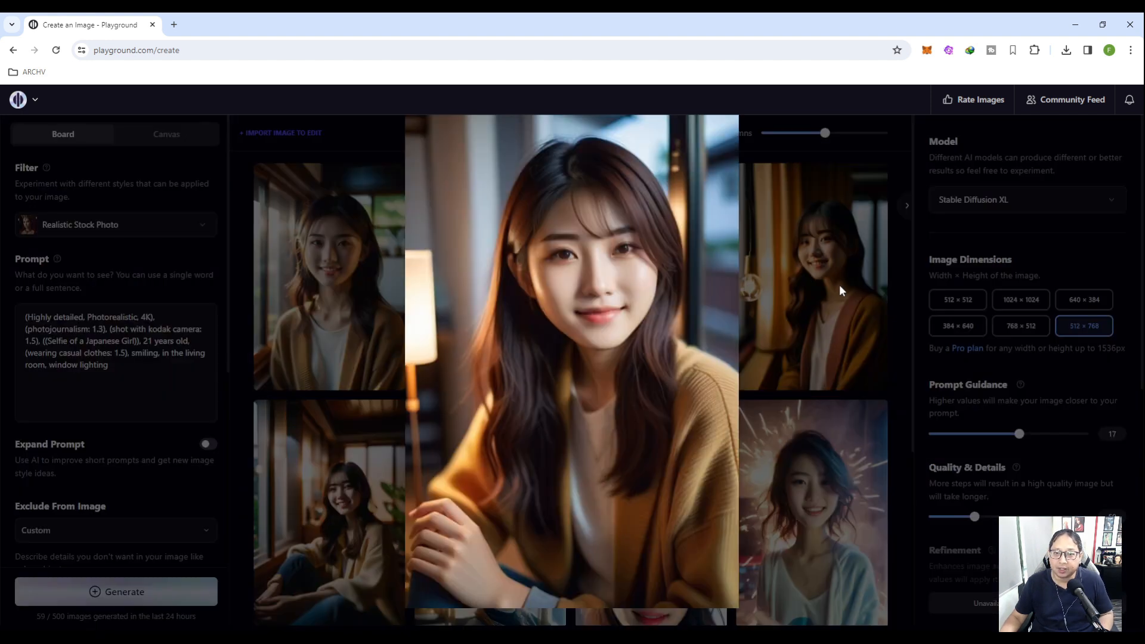
pyautogui.click(896, 258)
# - Compare the Realistic Stock Photo images with the earlier images on the board
pyautogui.scroll(-4, 874, 303)
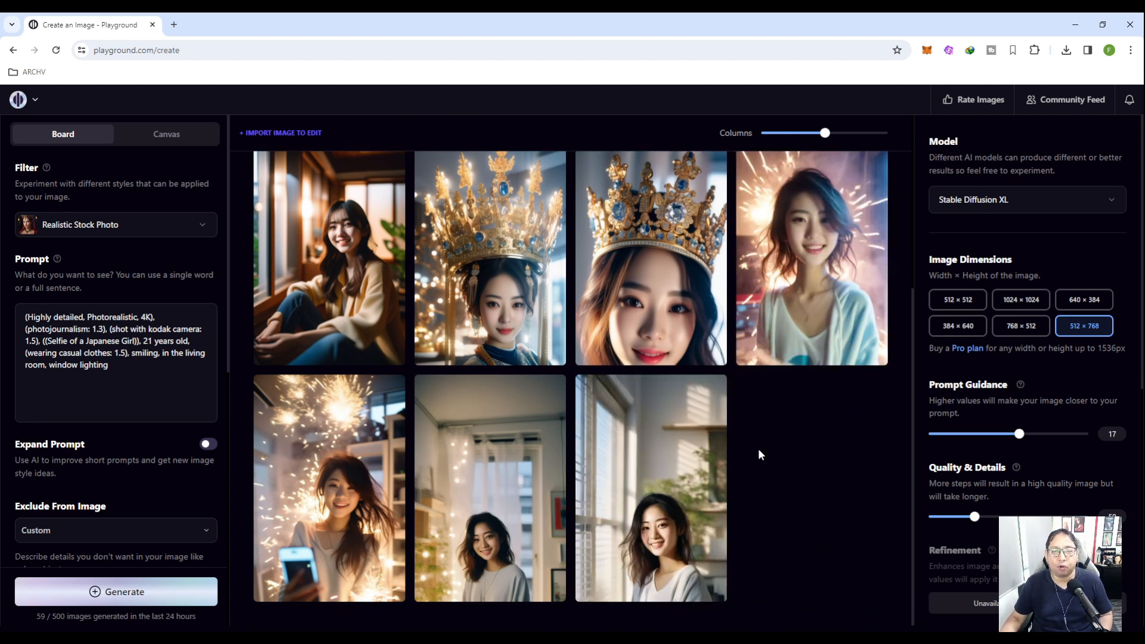
pyautogui.scroll(4, 758, 449)
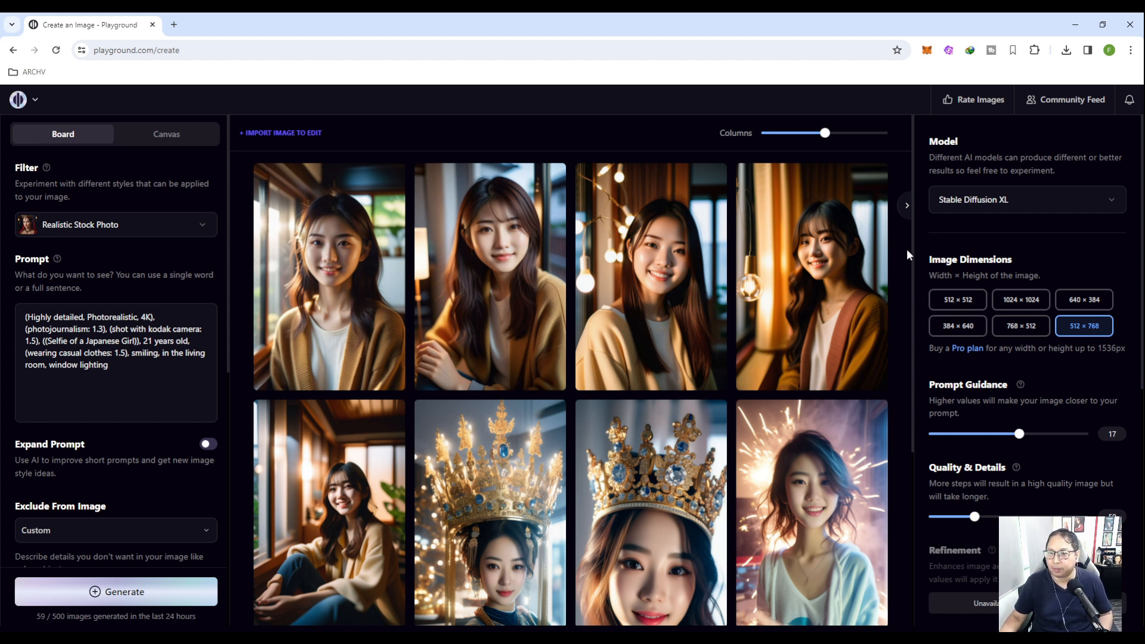
pyautogui.scroll(-5, 897, 251)
pyautogui.scroll(5, 895, 251)
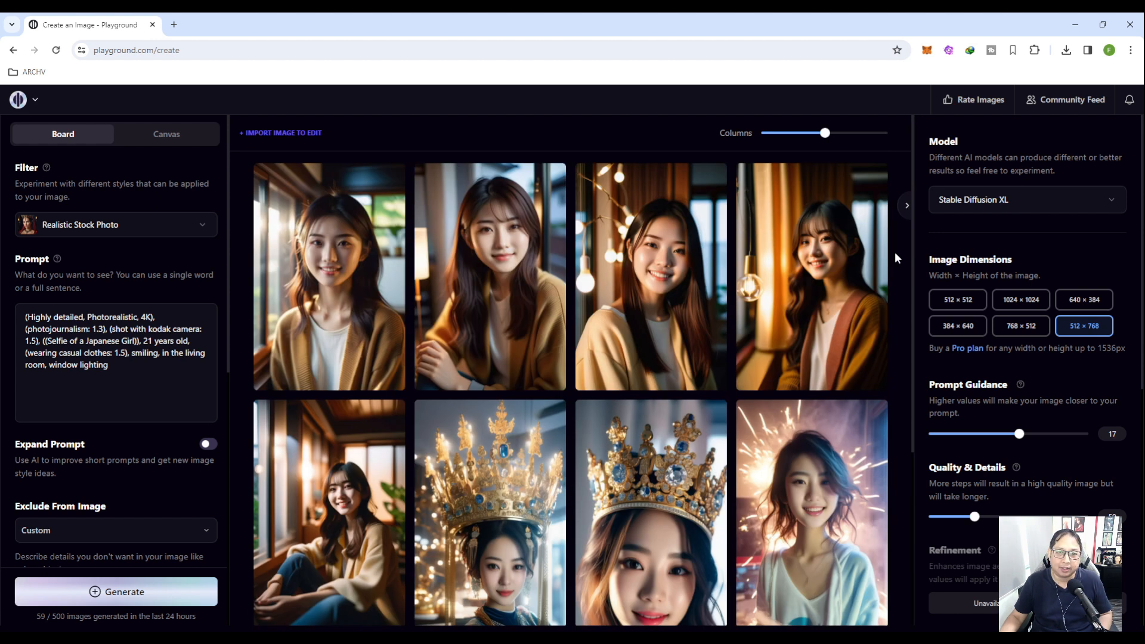
pyautogui.scroll(-3, 750, 385)
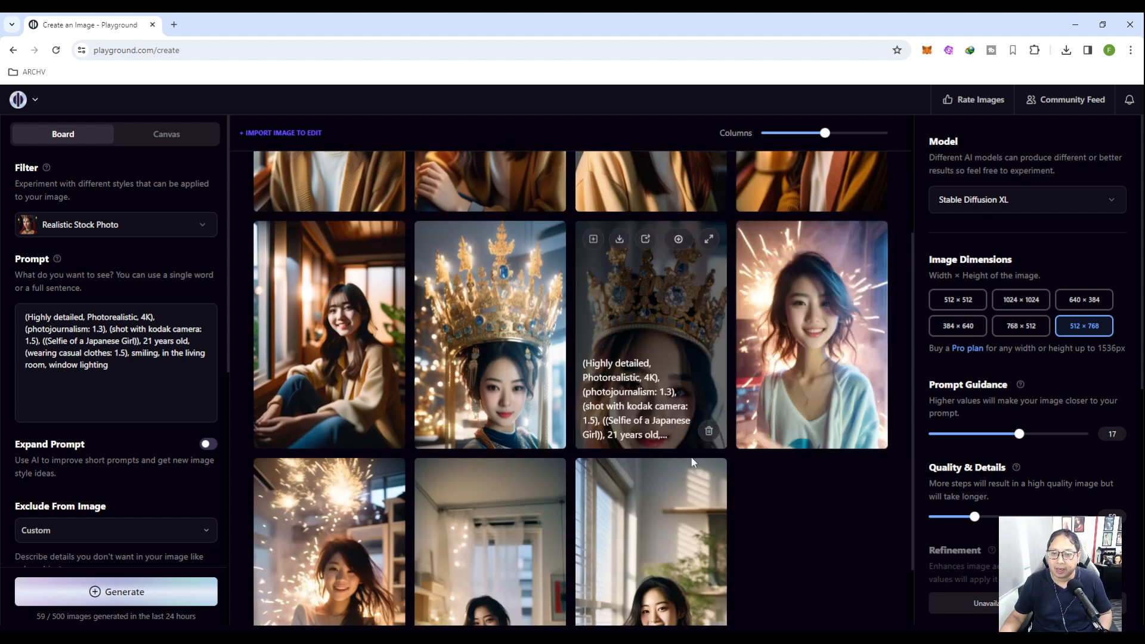
pyautogui.scroll(3, 806, 490)
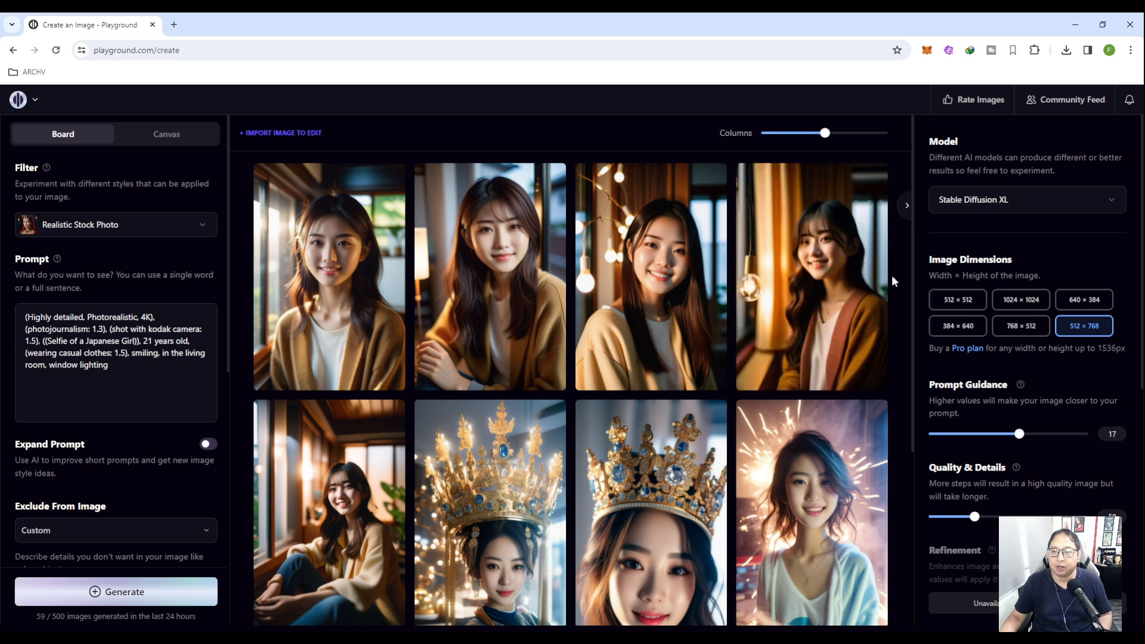
pyautogui.scroll(-3, 896, 272)
pyautogui.scroll(3, 896, 272)
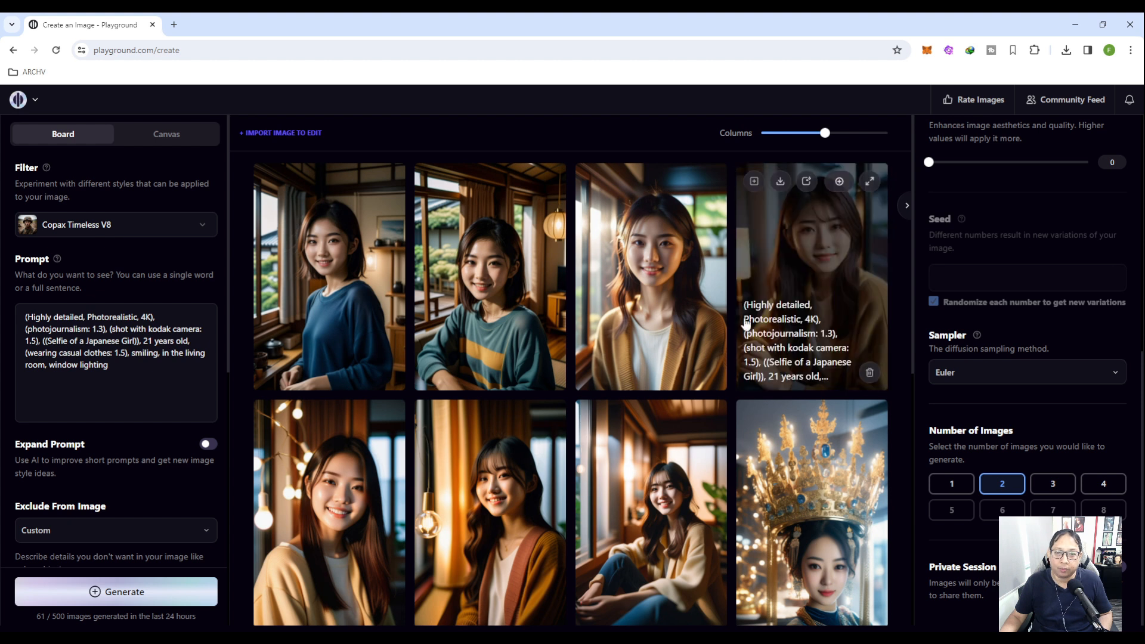
# - View the Realistic Stock Photo portrait beside the lamp enlarged, and compare the Copax Timeless V8 images with the rest of the board
pyautogui.click(869, 182)
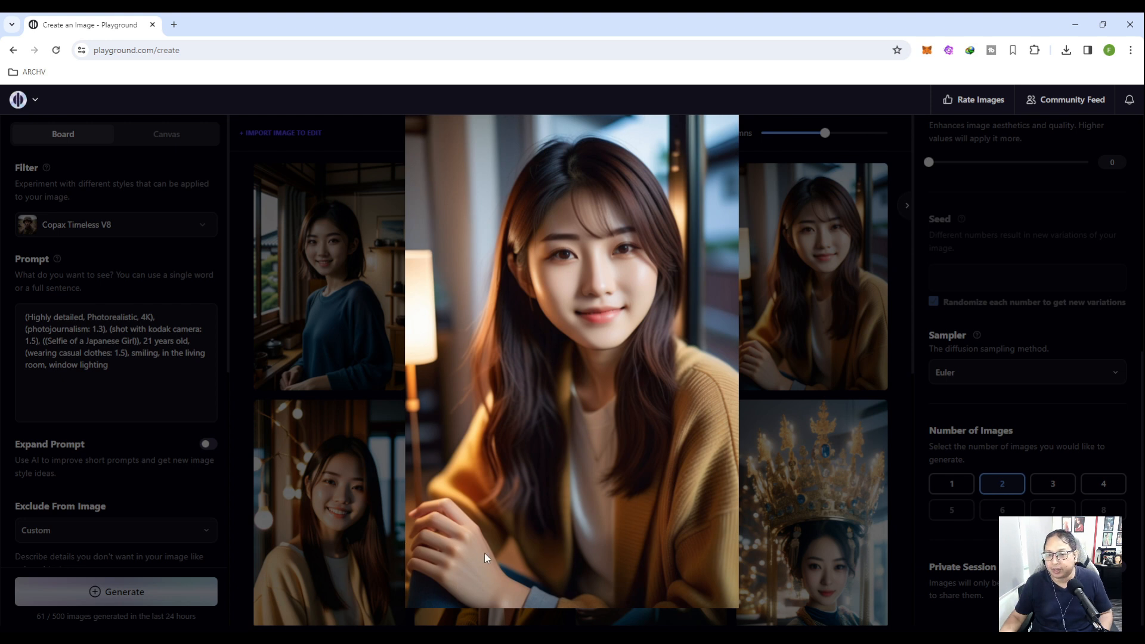
pyautogui.click(890, 285)
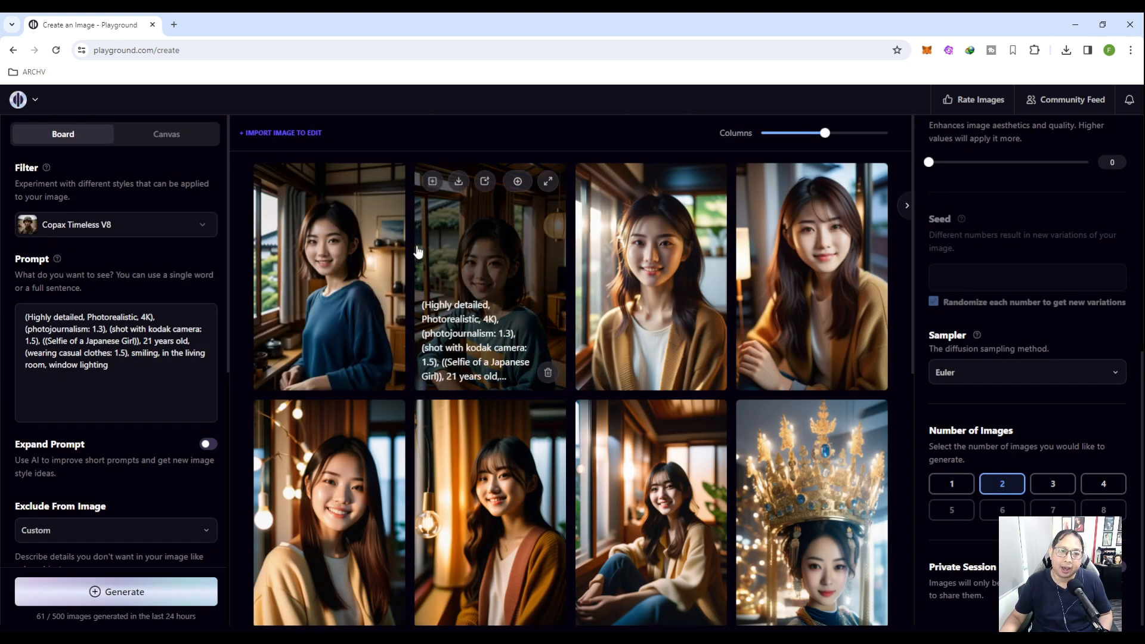
pyautogui.scroll(-3, 551, 314)
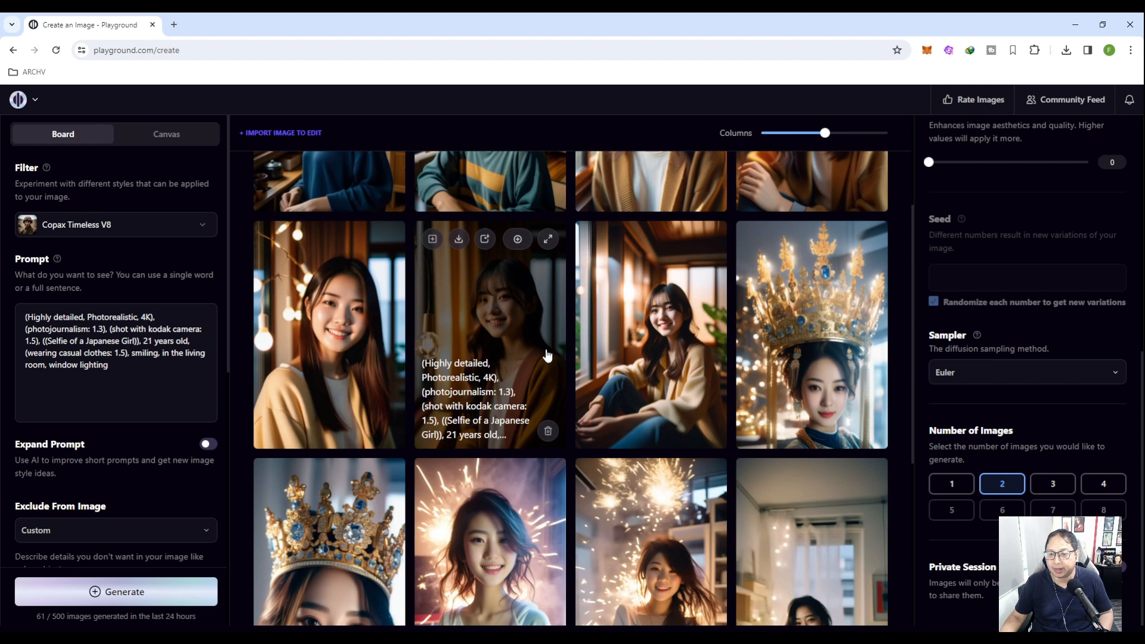
pyautogui.scroll(-3, 674, 387)
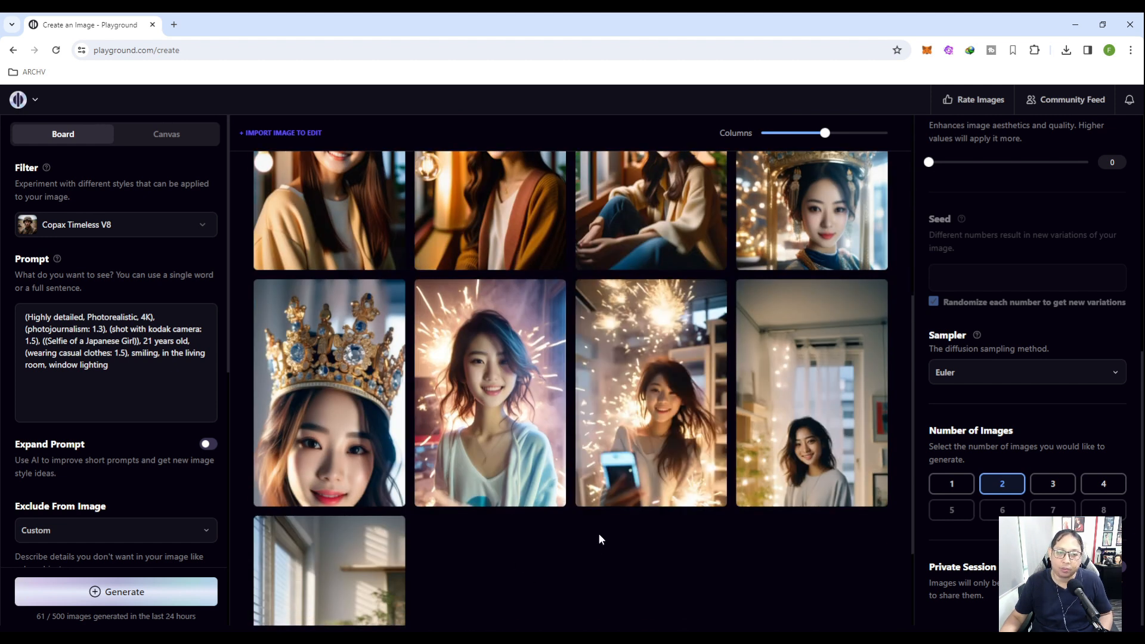
pyautogui.scroll(-2, 599, 533)
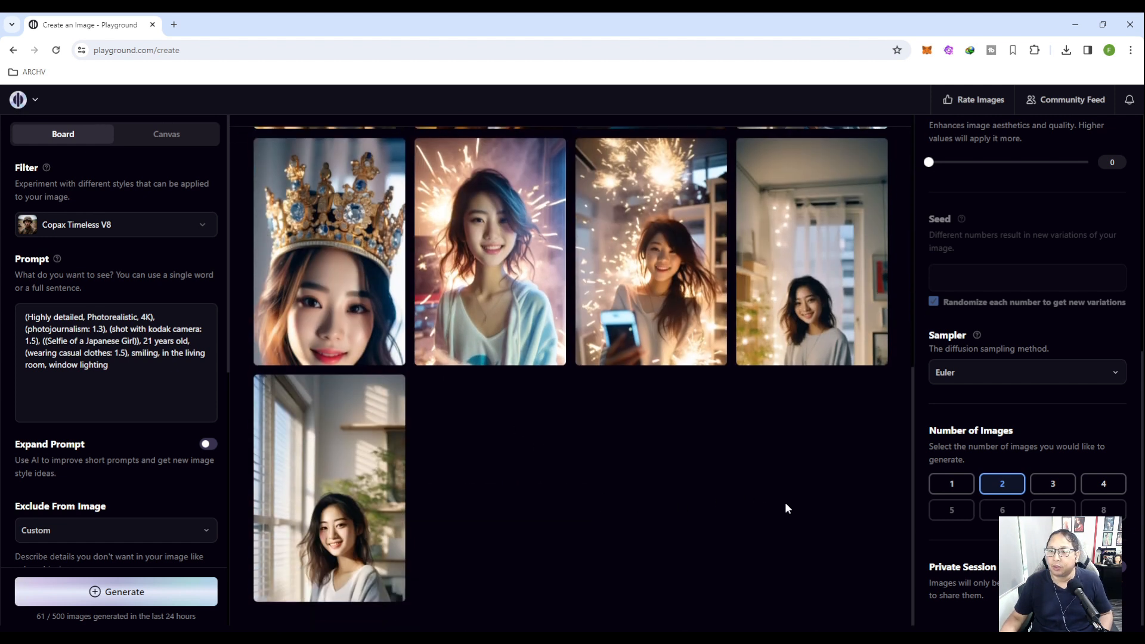
pyautogui.scroll(4, 867, 485)
pyautogui.scroll(4, 902, 390)
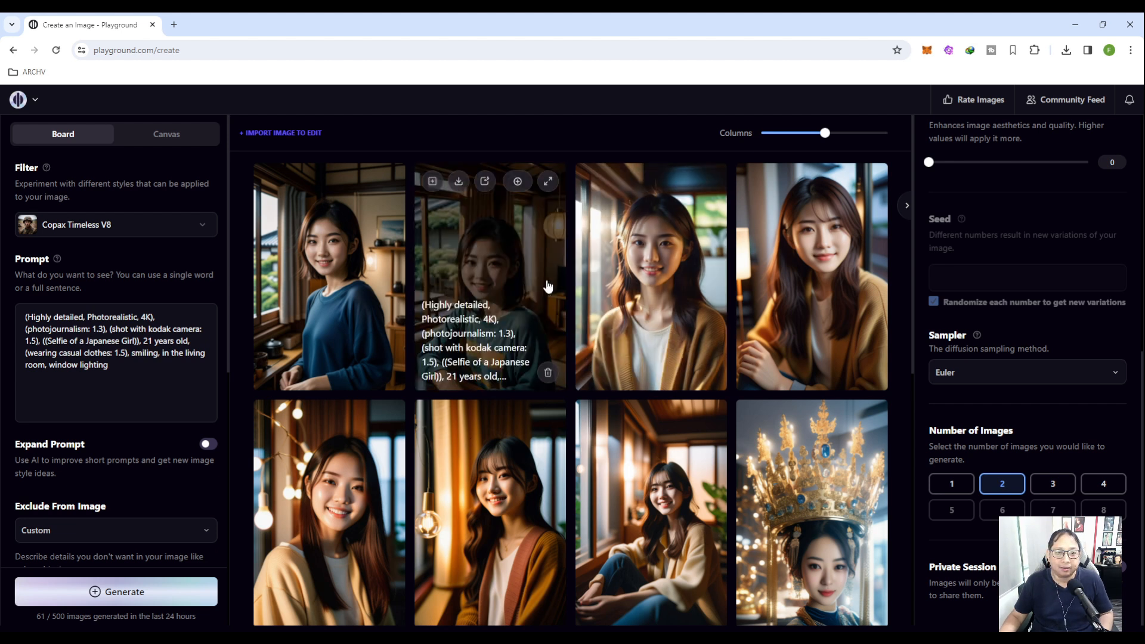
pyautogui.scroll(-10, 567, 382)
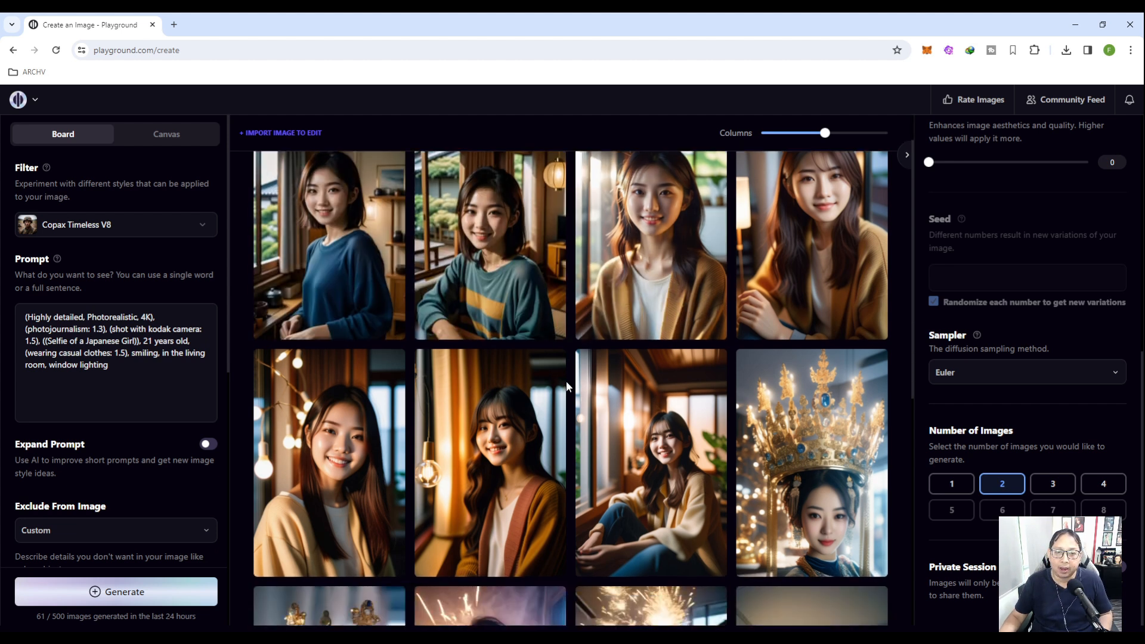
pyautogui.scroll(-1, 570, 384)
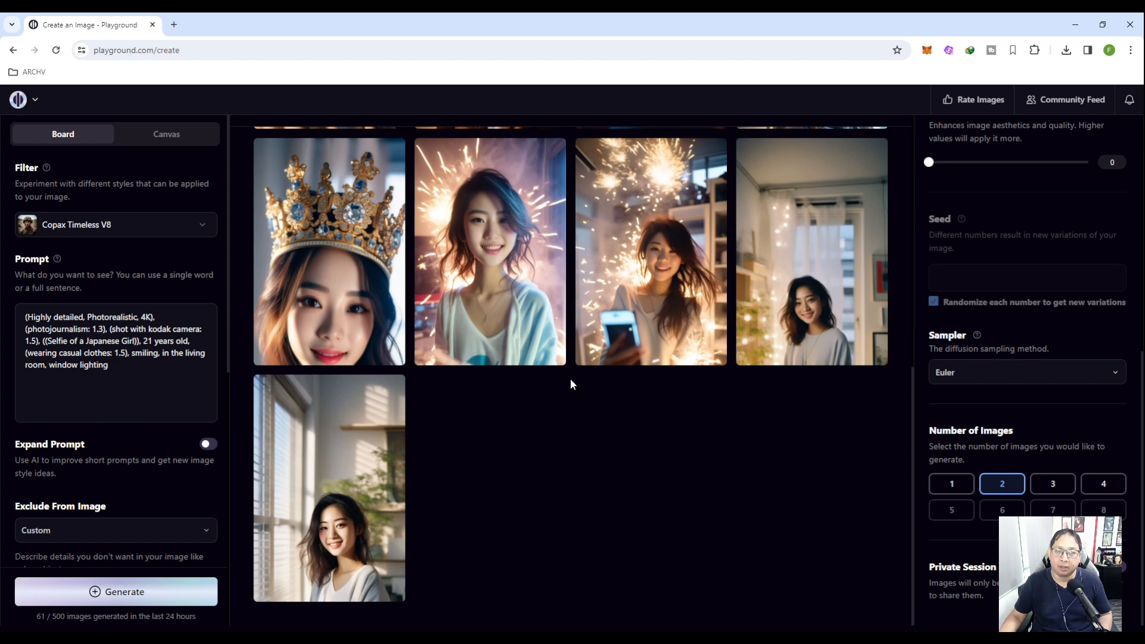
pyautogui.scroll(10, 570, 378)
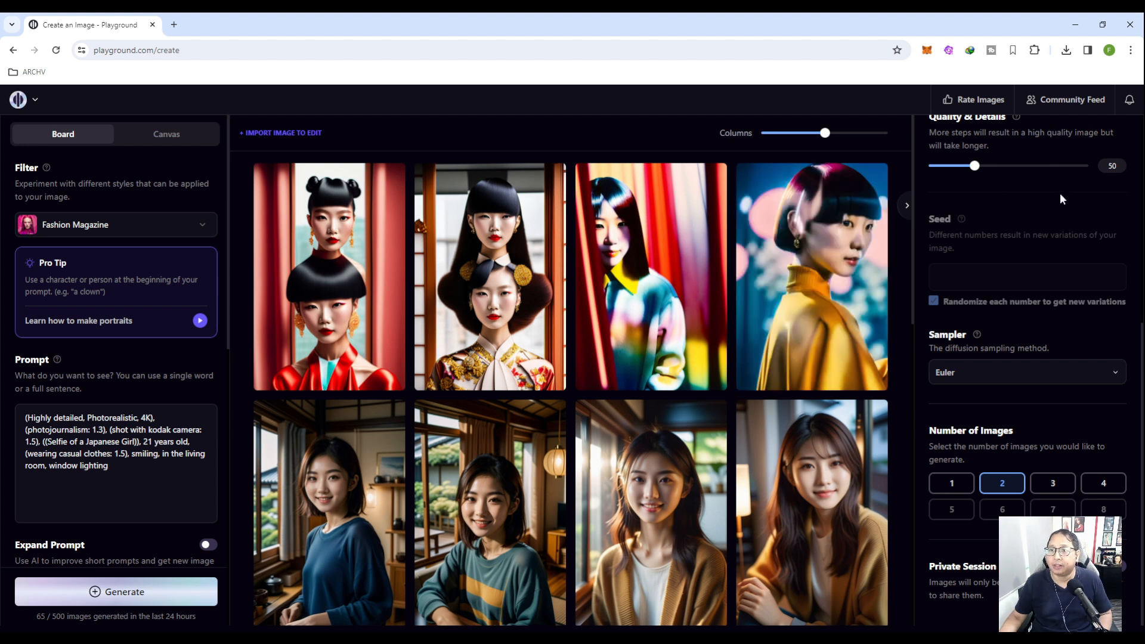
# - Upload the photo of the woman in a blue sports top at the gym as the Image to Image reference
pyautogui.scroll(5, 1061, 194)
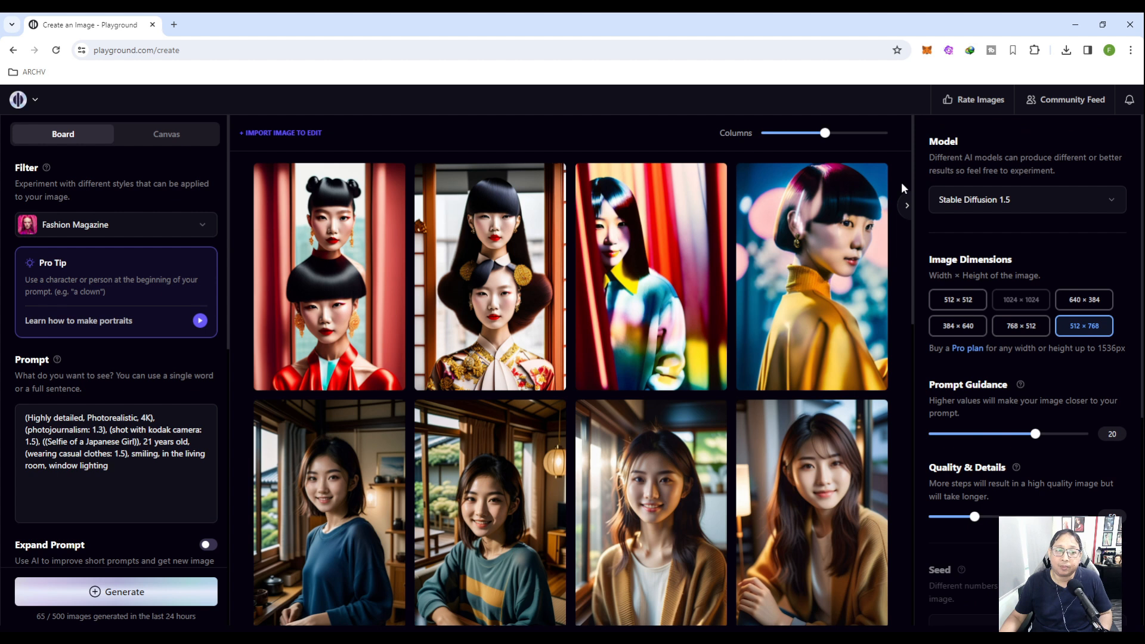
pyautogui.scroll(-8, 149, 395)
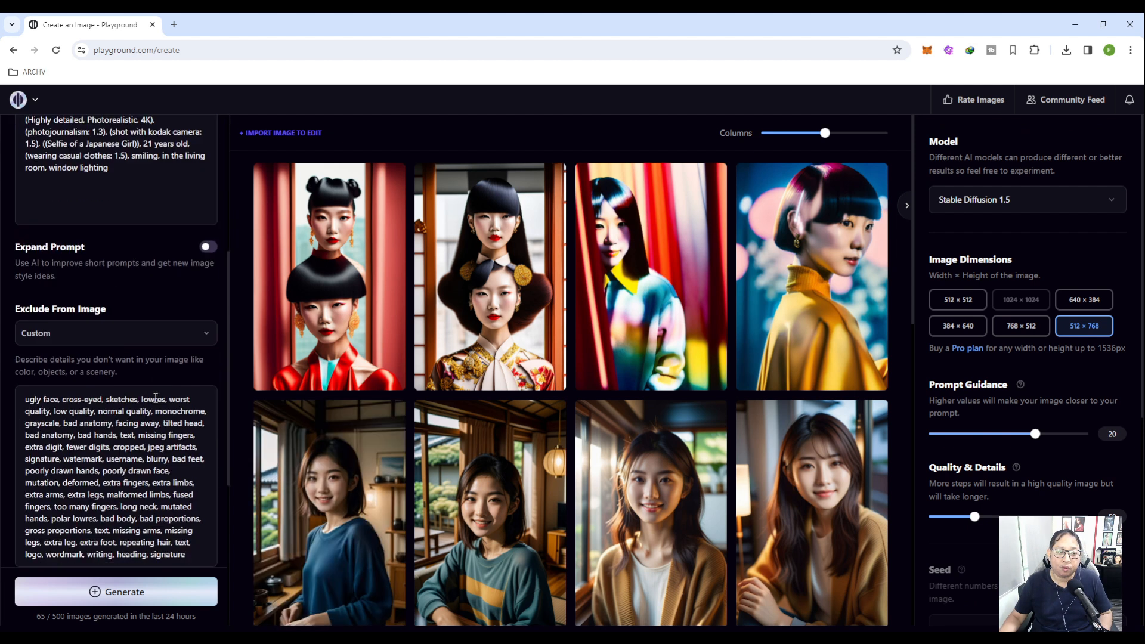
pyautogui.scroll(-2, 150, 396)
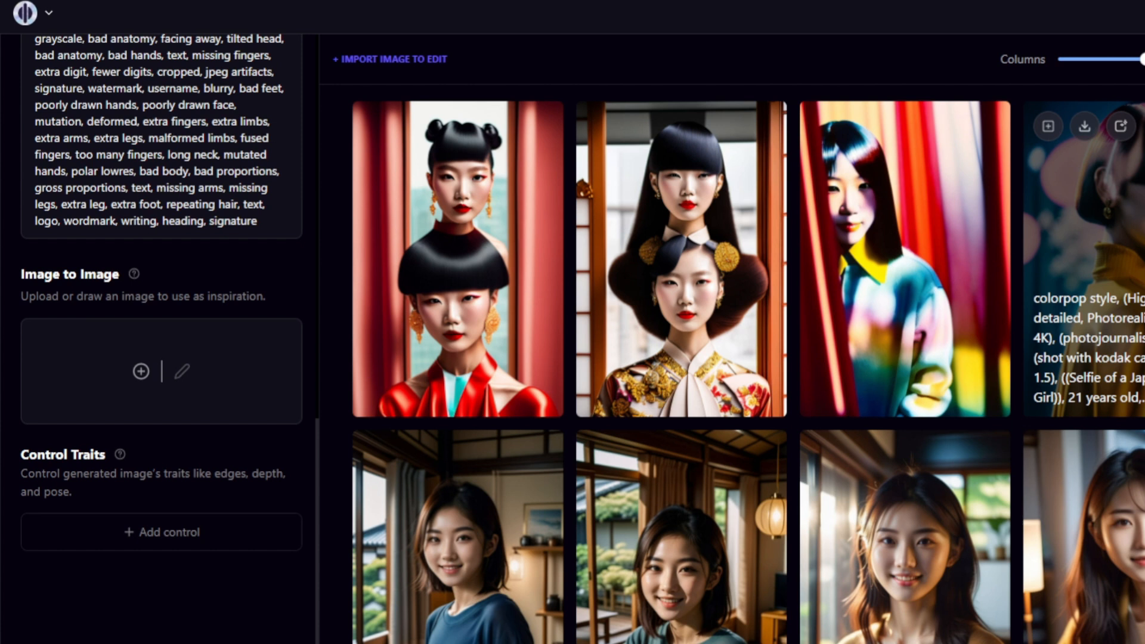
pyautogui.click(140, 372)
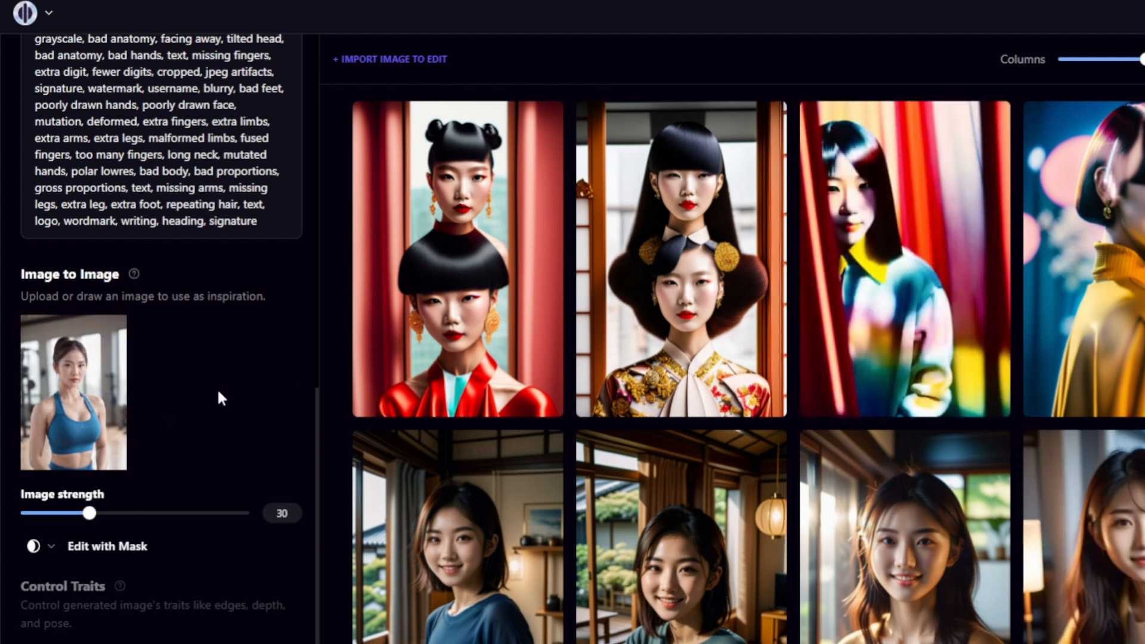
pyautogui.moveTo(67, 372)
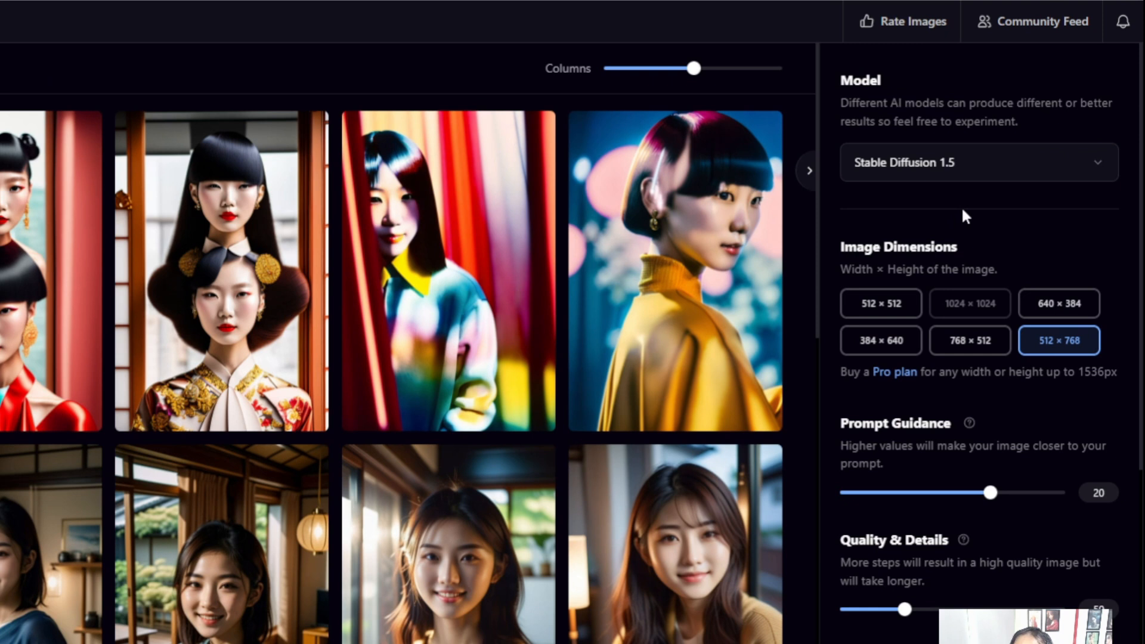
# - Switch the model to Playground v2 without a filter and replace the prompt with "asian girl in the gym"
pyautogui.click(921, 225)
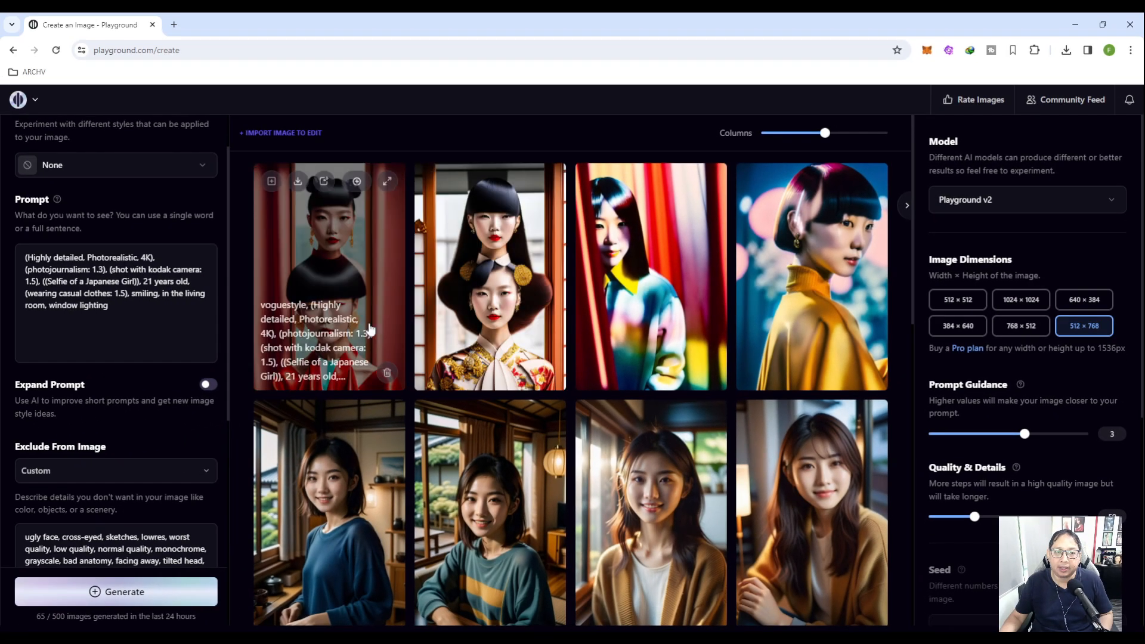
pyautogui.scroll(-2, 483, 445)
pyautogui.scroll(2, 328, 438)
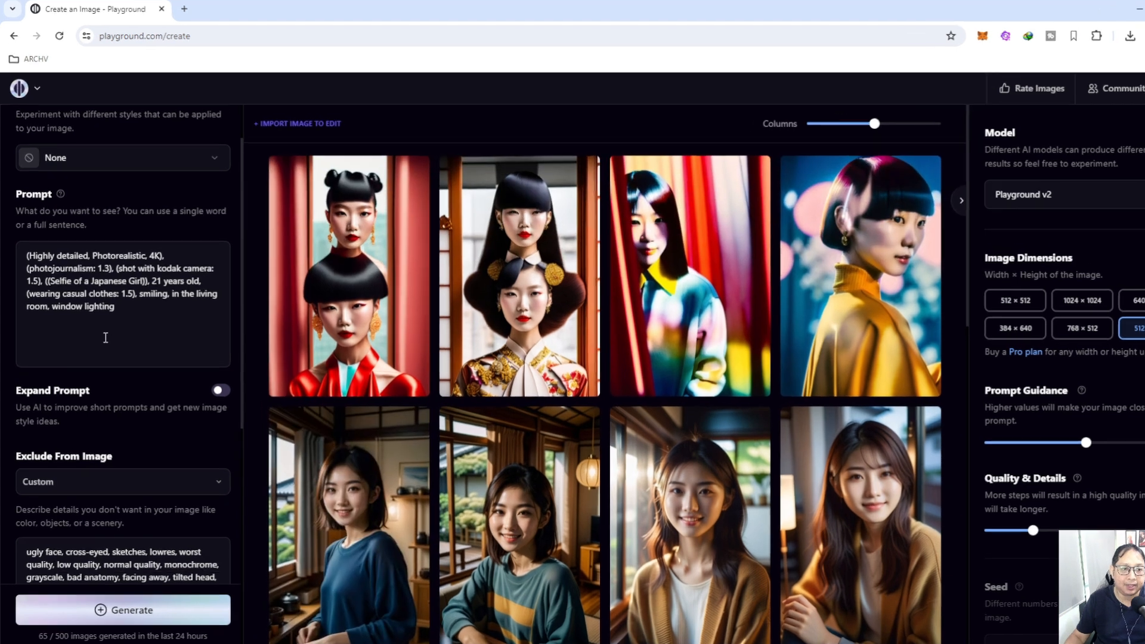
pyautogui.moveTo(106, 337); pyautogui.dragTo(9, 255)
pyautogui.write('a')
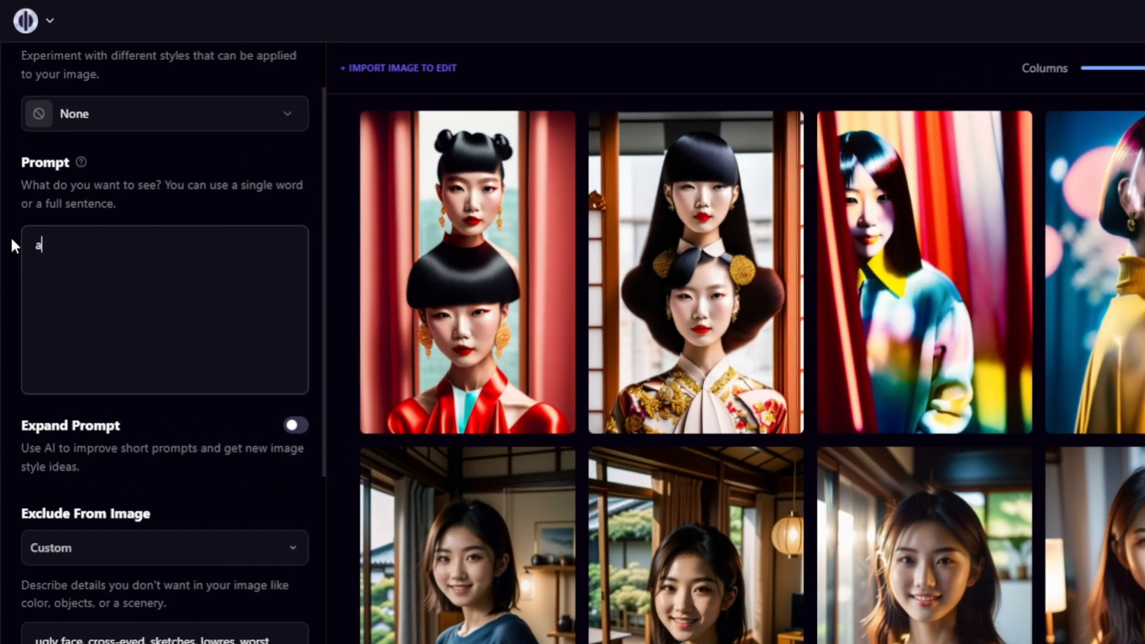
pyautogui.write('sian girl in the')
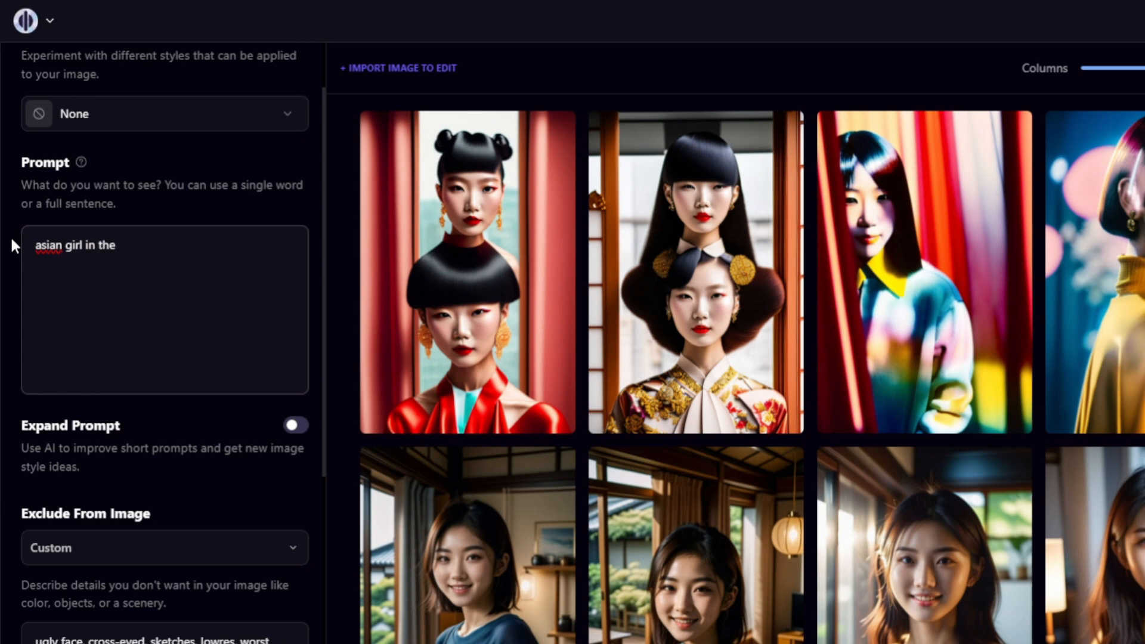
pyautogui.write(' gym')
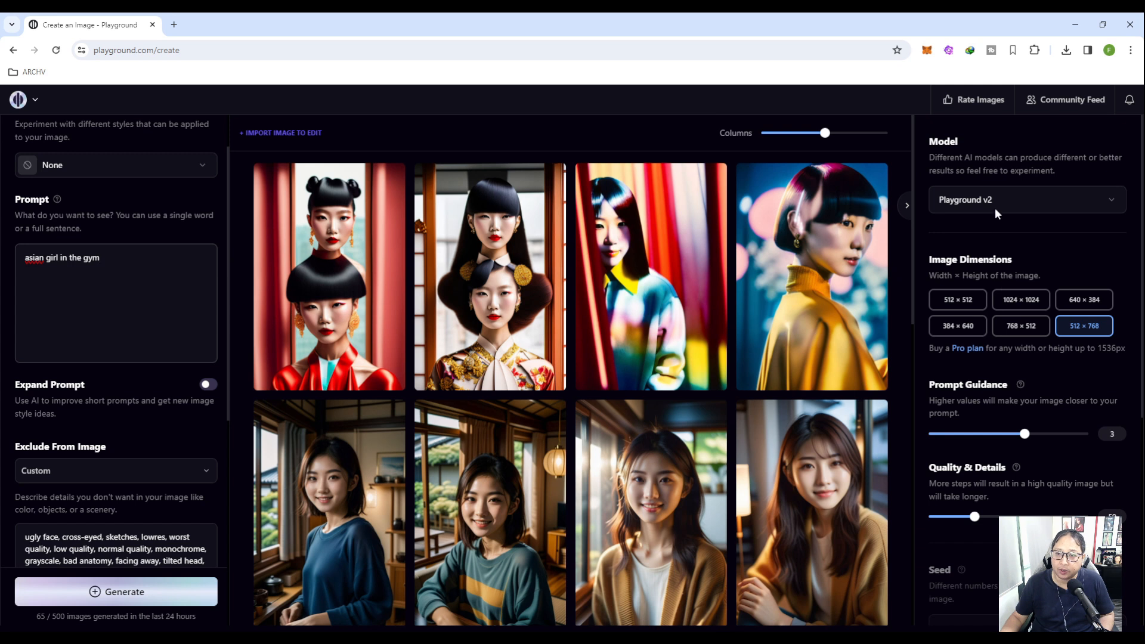
# - Set the prompt guidance to 4 and check the remaining generation settings
pyautogui.scroll(-1, 1084, 442)
pyautogui.moveTo(1024, 374); pyautogui.dragTo(1054, 375)
pyautogui.scroll(-2, 1032, 425)
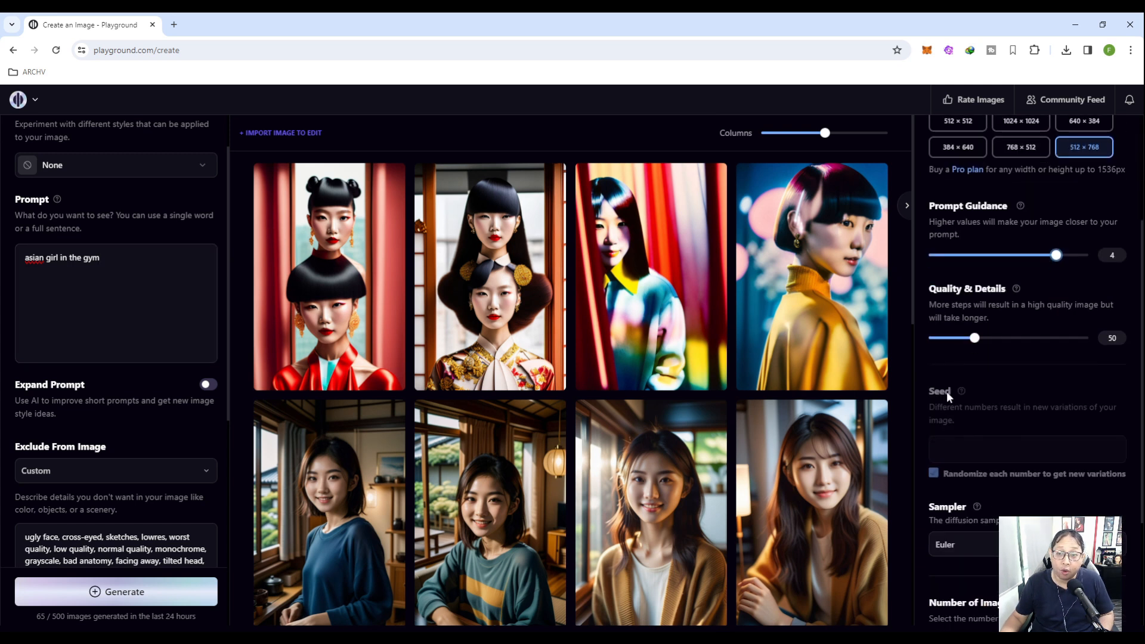
pyautogui.scroll(-3, 1068, 341)
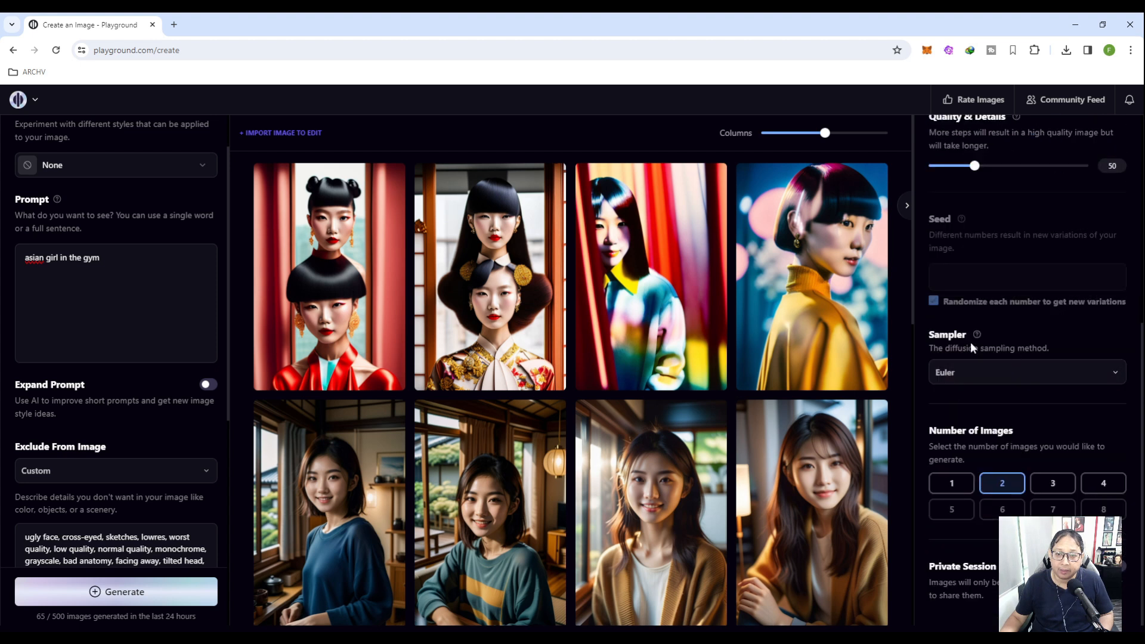
# - Try an image strength of 99 for the reference photo and return it to 30
pyautogui.scroll(-2, 224, 443)
pyautogui.scroll(-2, 224, 443)
pyautogui.scroll(-3, 119, 370)
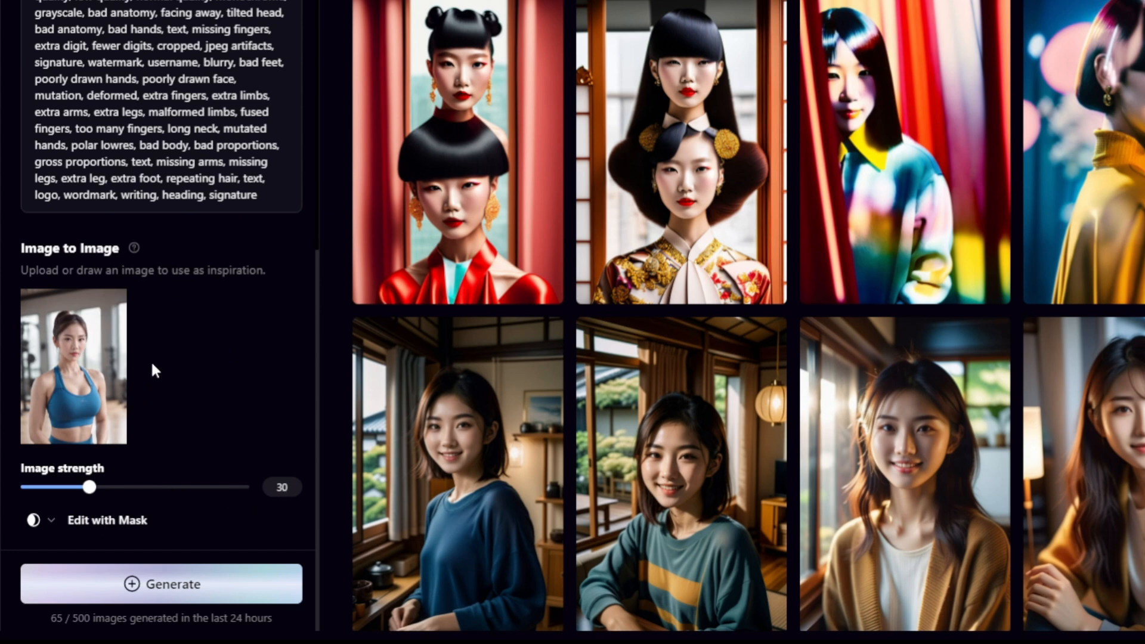
pyautogui.moveTo(89, 488); pyautogui.dragTo(306, 484)
pyautogui.scroll(-1, 258, 365)
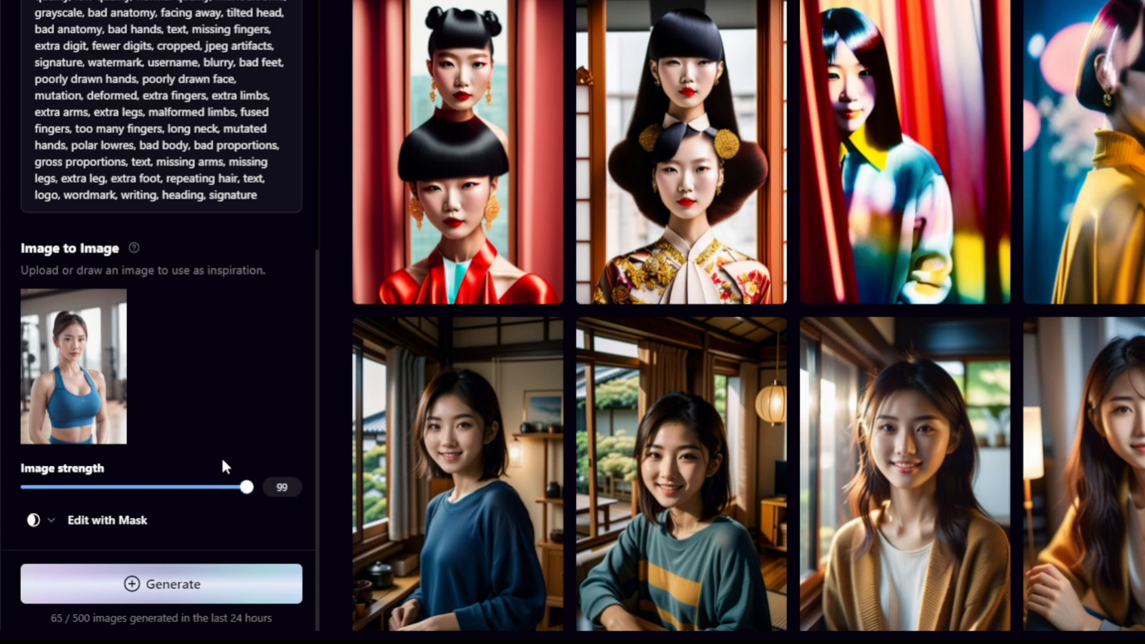
pyautogui.moveTo(248, 488); pyautogui.dragTo(91, 497)
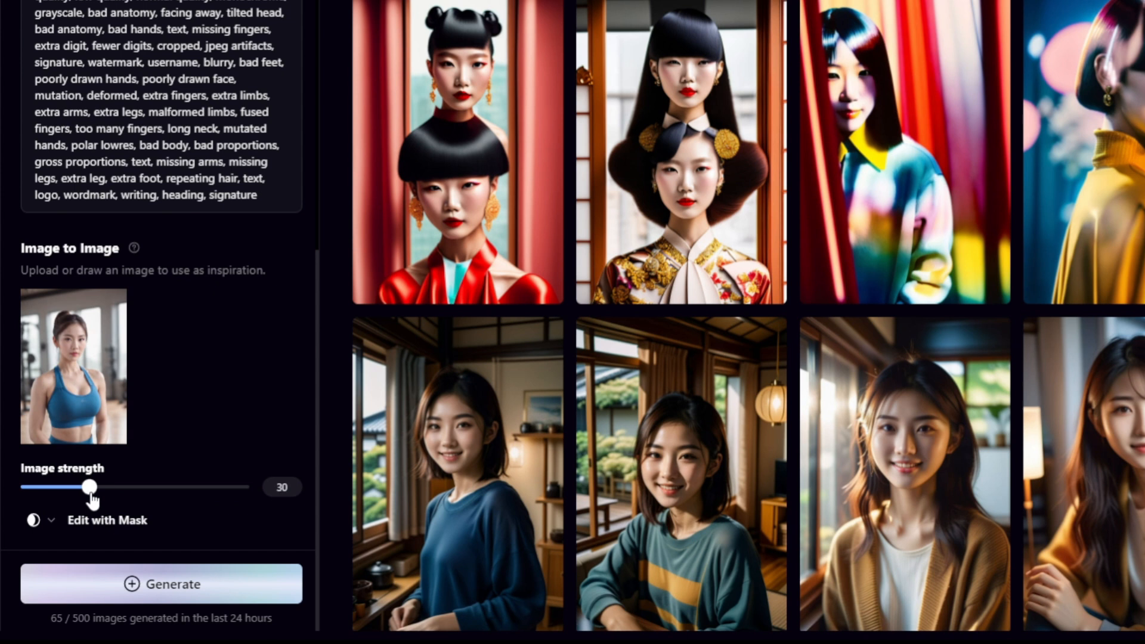
# - Check the prompt and model settings and generate two images from the gym reference photo
pyautogui.scroll(10, 281, 387)
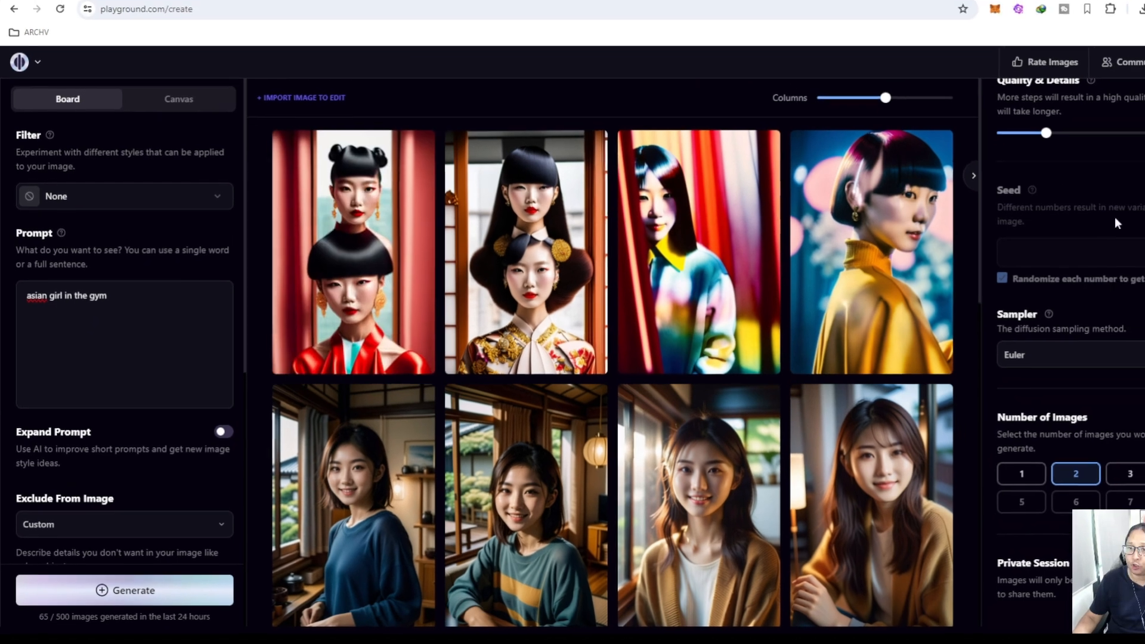
pyautogui.scroll(4, 1115, 218)
pyautogui.scroll(2, 1103, 291)
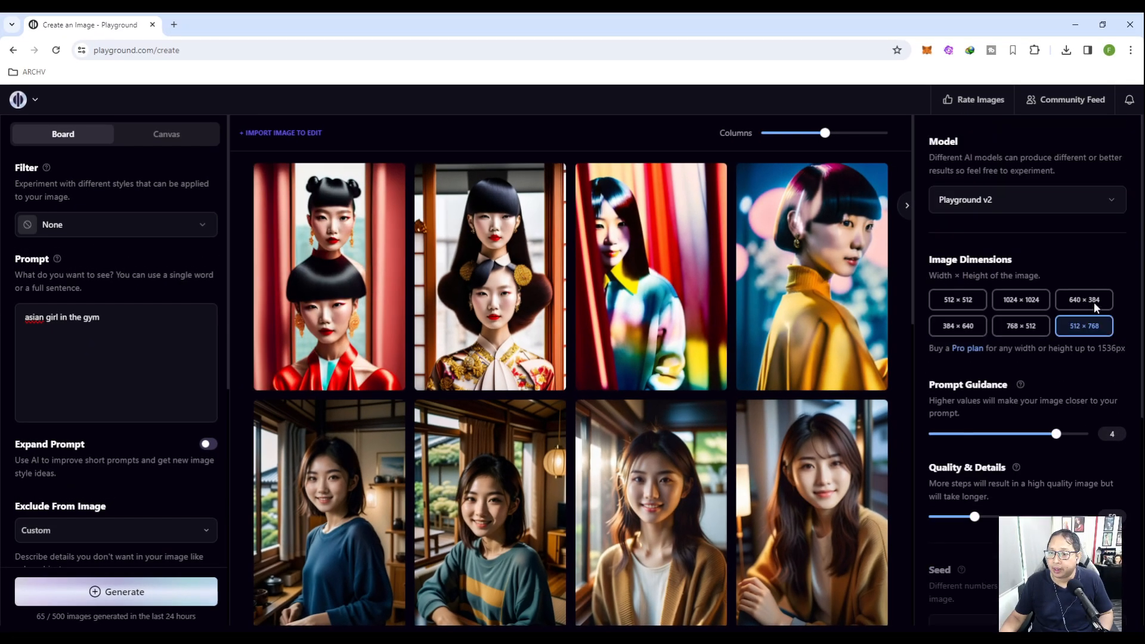
pyautogui.scroll(-3, 1084, 380)
pyautogui.scroll(-3, 1070, 310)
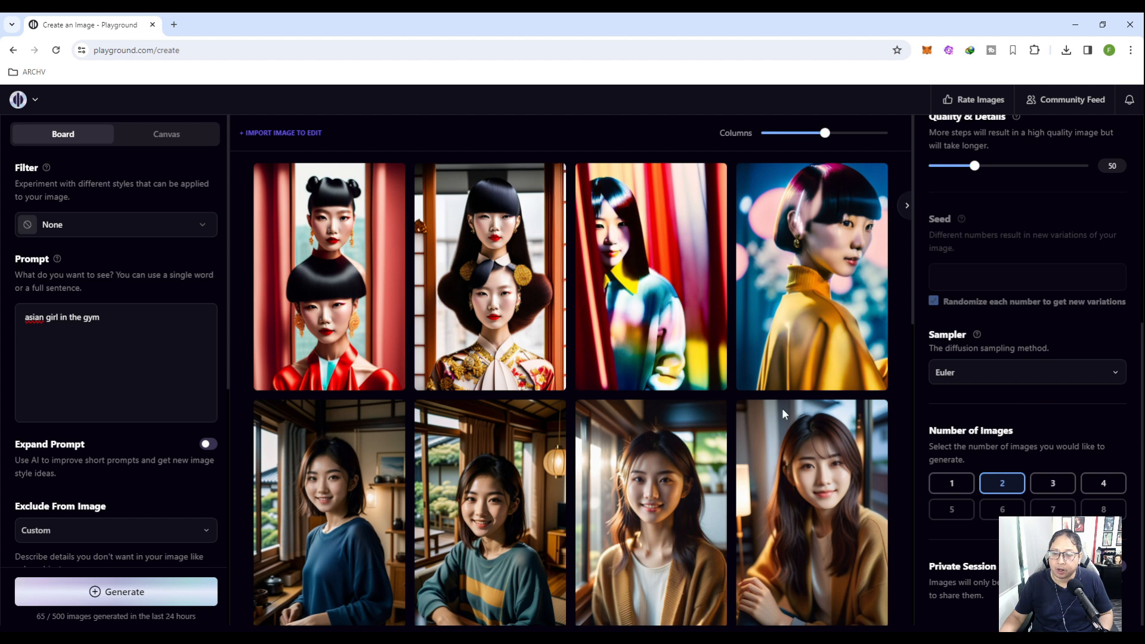
pyautogui.click(161, 590)
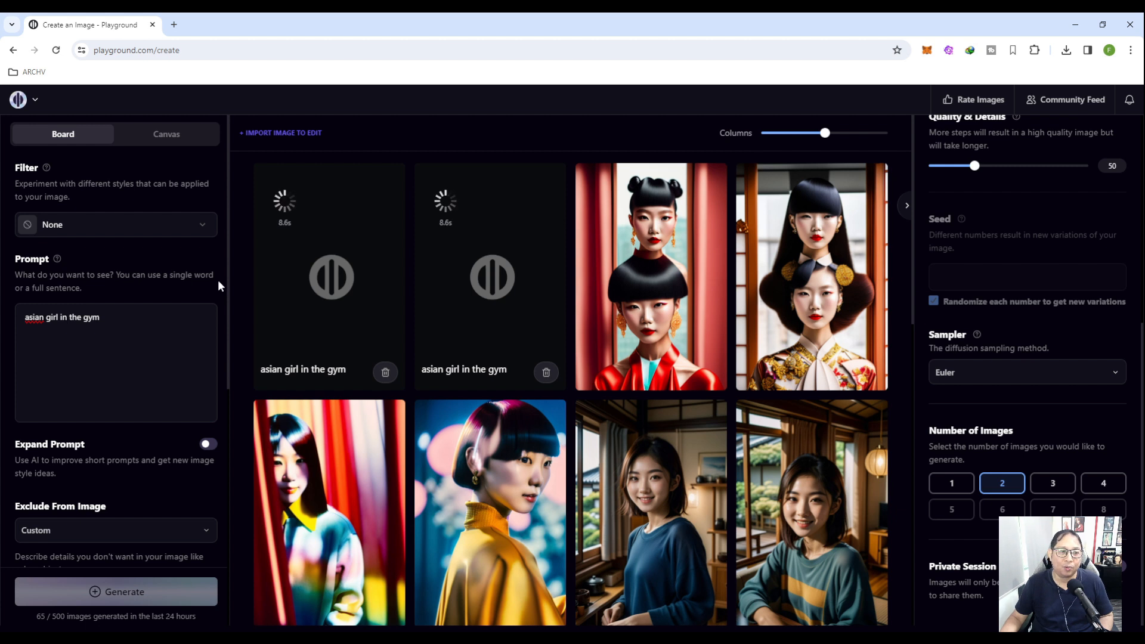
# - Compare the reference photo with the new gym images and view the second one enlarged
pyautogui.scroll(-7, 187, 317)
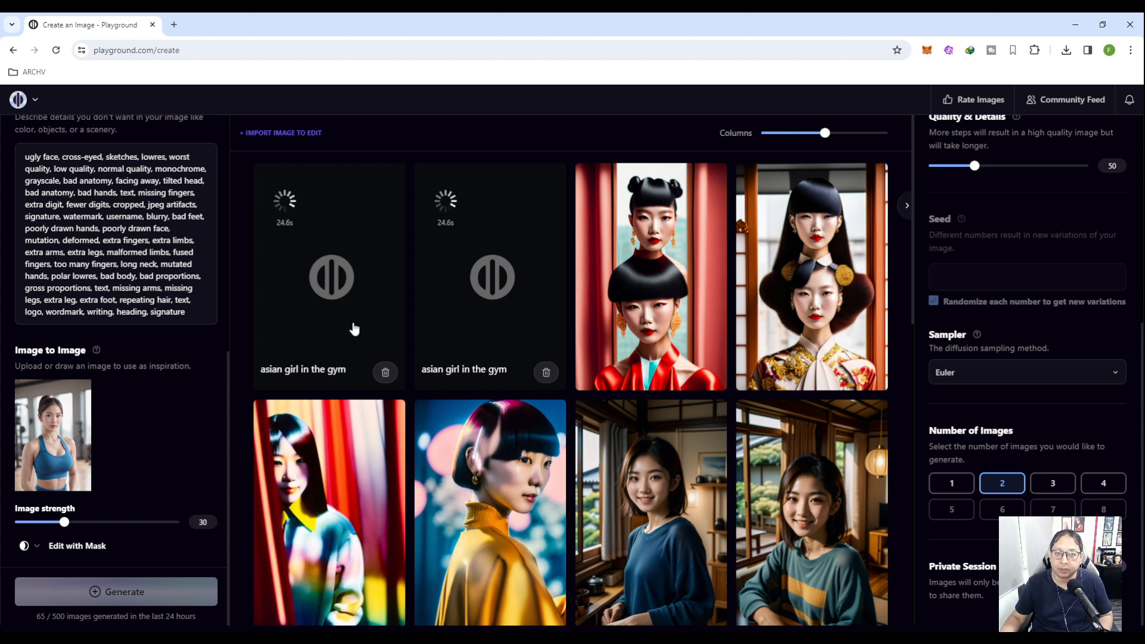
pyautogui.moveTo(806, 292)
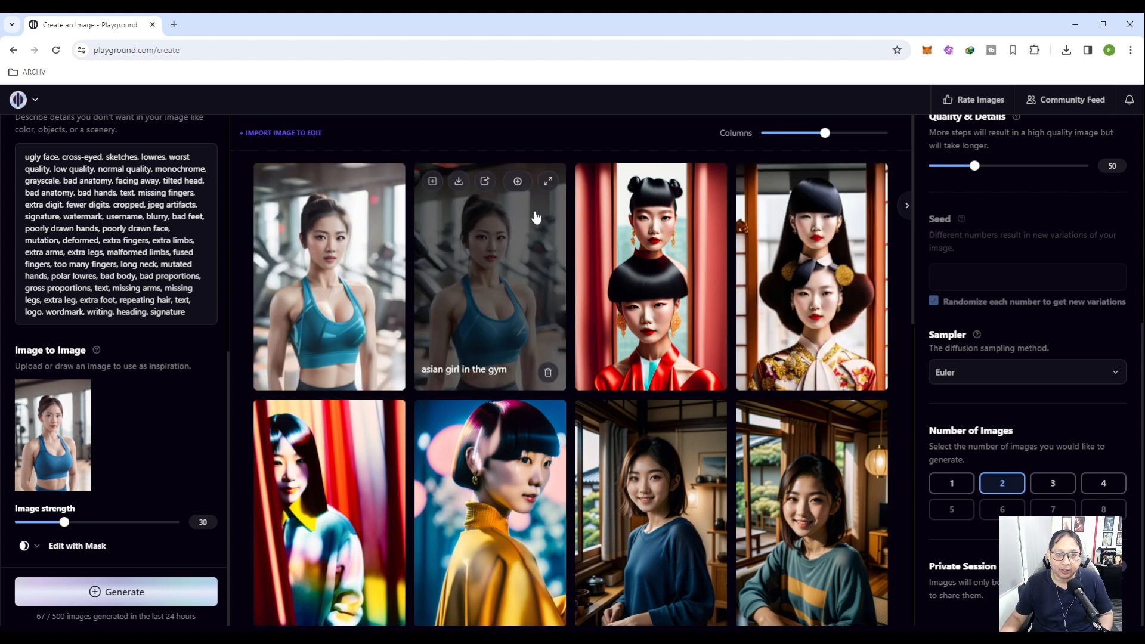
pyautogui.click(546, 183)
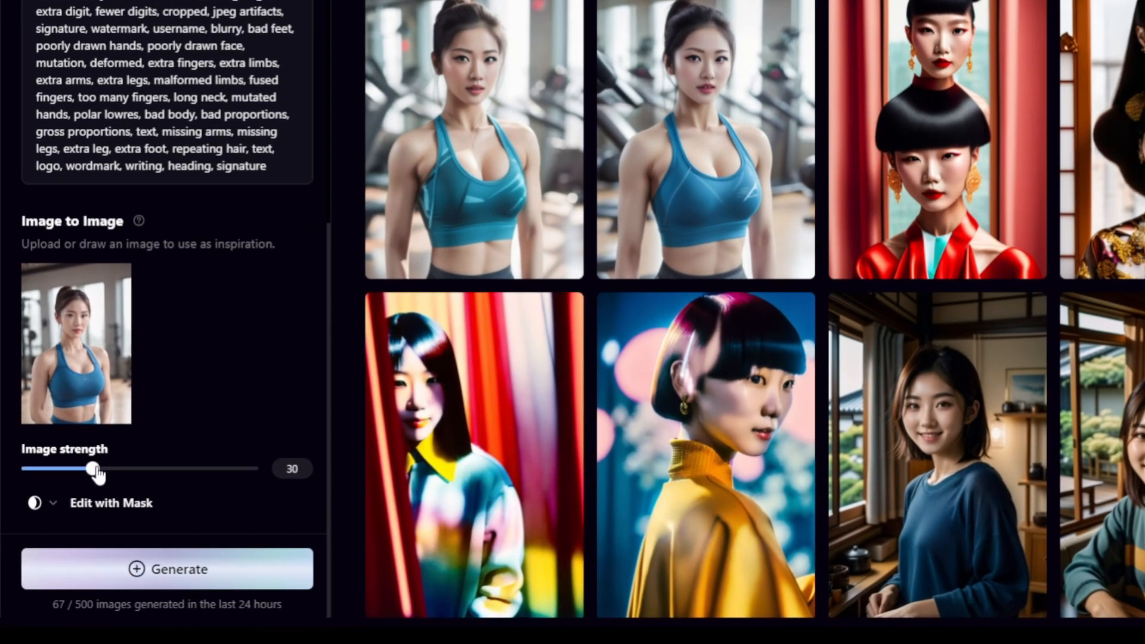
# - Set the image strength to 15 and extend the prompt with ", wearing a green sports bra"
pyautogui.moveTo(96, 474); pyautogui.dragTo(57, 471)
pyautogui.scroll(5, 310, 240)
pyautogui.scroll(4, 309, 241)
pyautogui.moveTo(134, 173); pyautogui.dragTo(217, 183)
pyautogui.click(81, 173)
pyautogui.click(179, 174)
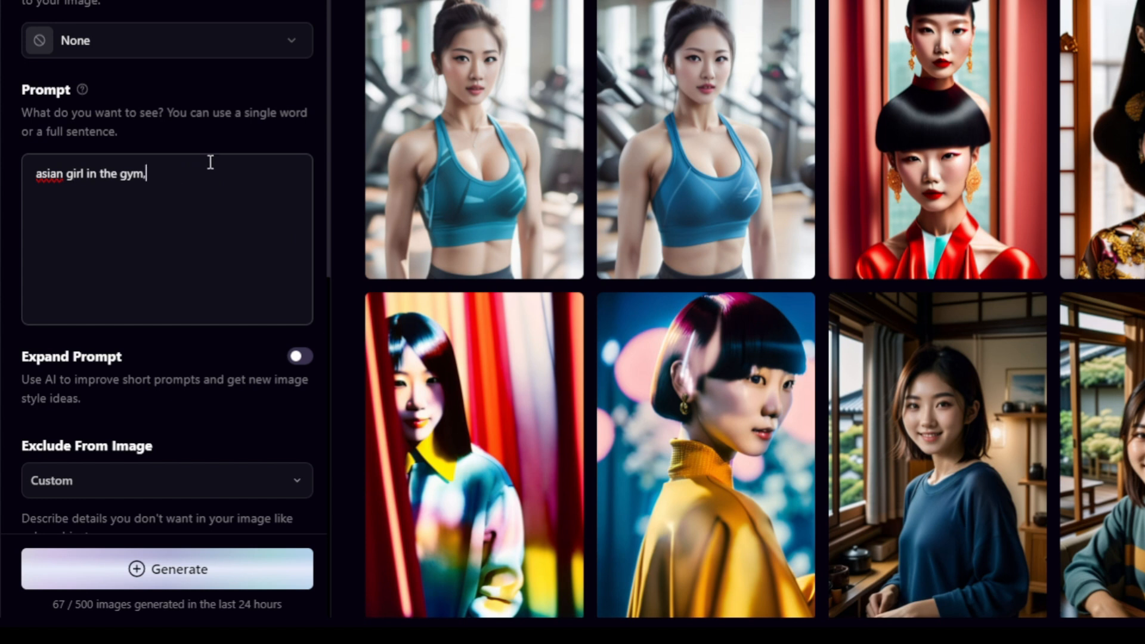
pyautogui.write(', wearing a green sho')
pyautogui.press('BackSpace')
pyautogui.write('po')
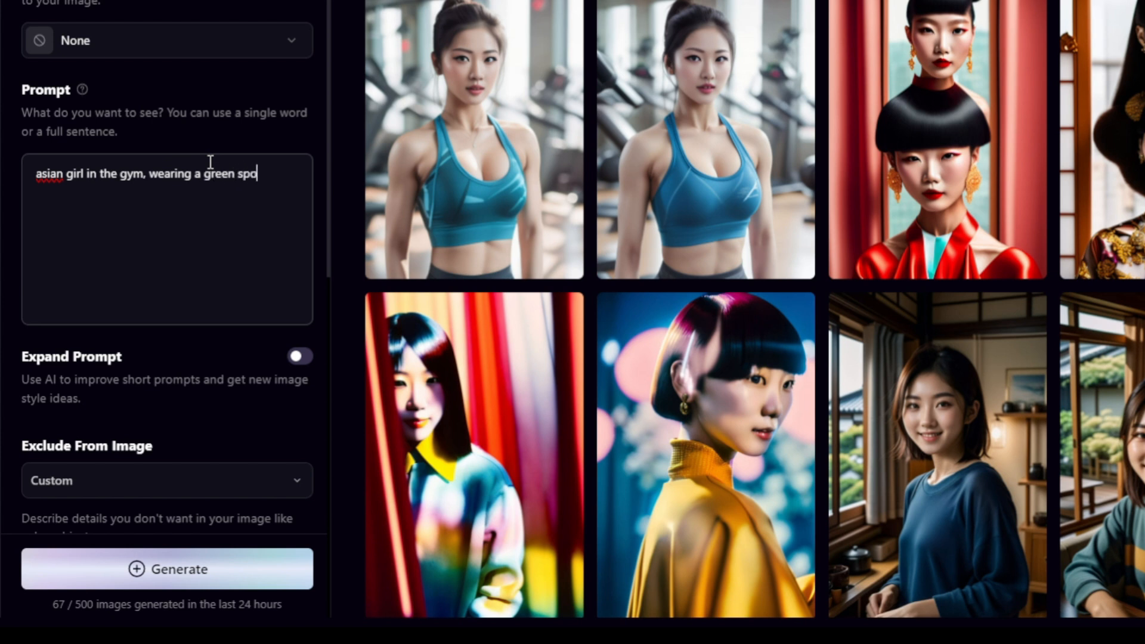
pyautogui.write('rts bra')
# - Set the prompt guidance to 5 for the Playground v2 model
pyautogui.scroll(-5, 474, 238)
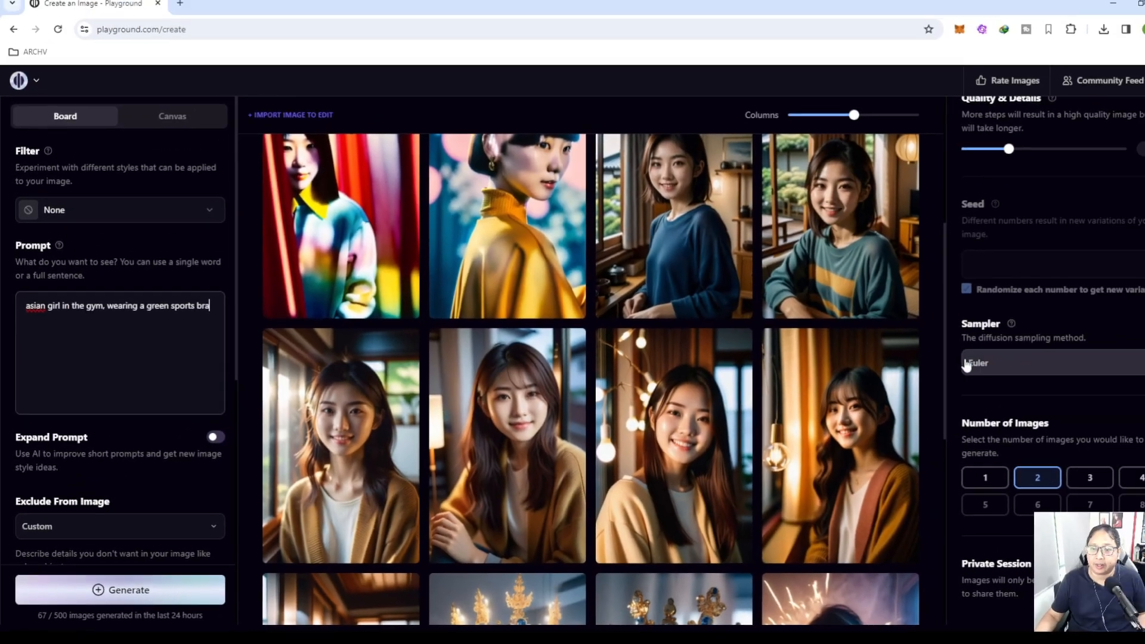
pyautogui.scroll(4, 967, 366)
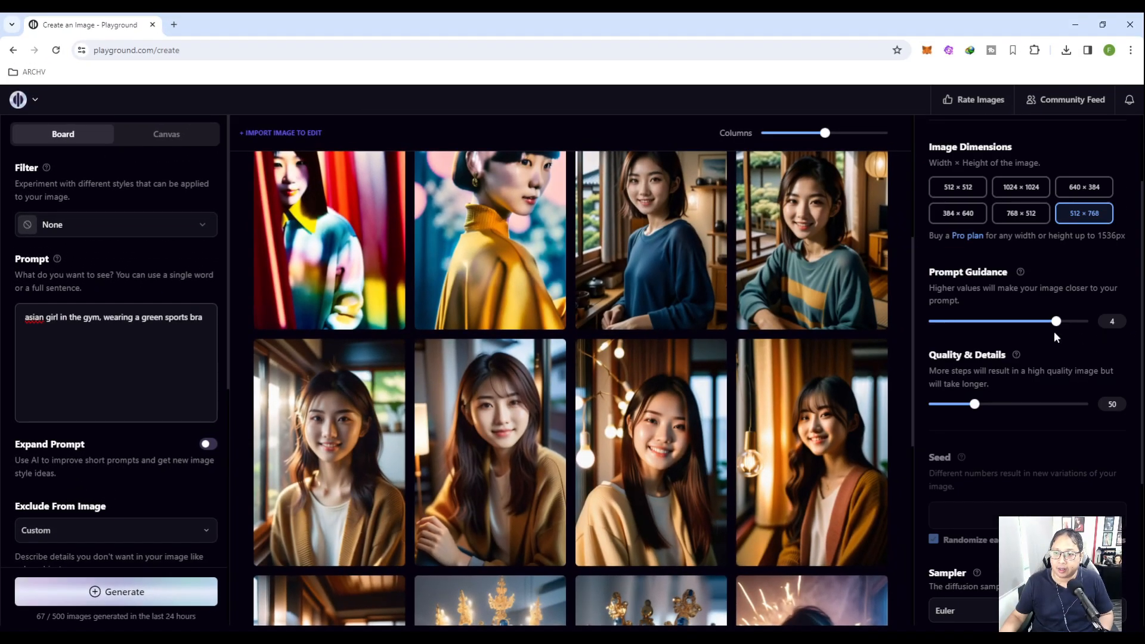
pyautogui.moveTo(1057, 322); pyautogui.dragTo(1089, 322)
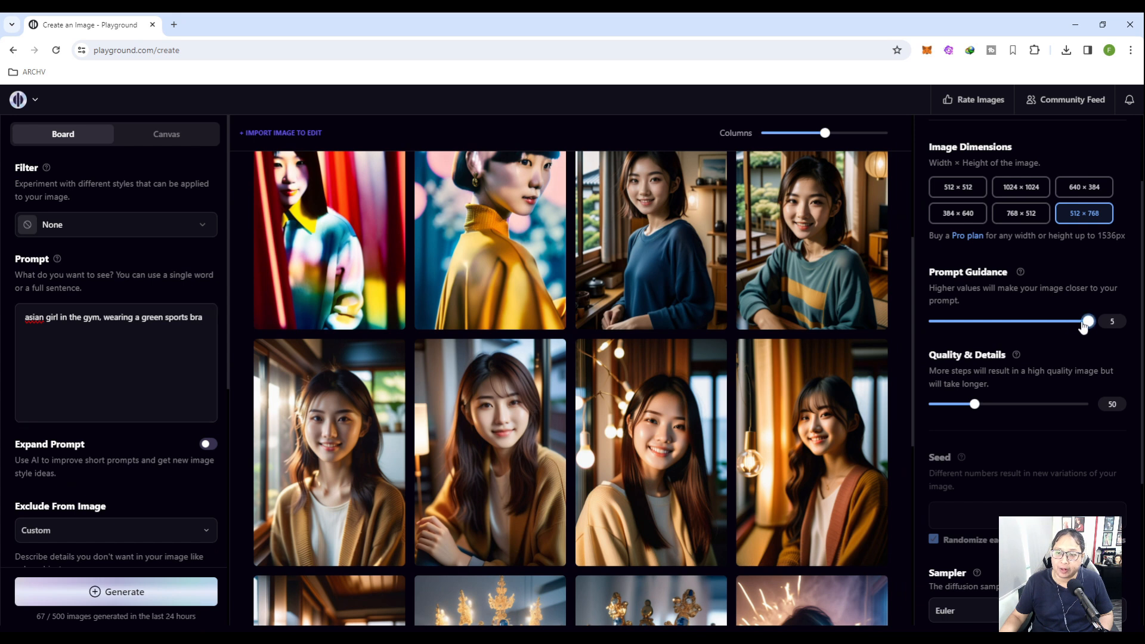
pyautogui.scroll(1, 1014, 343)
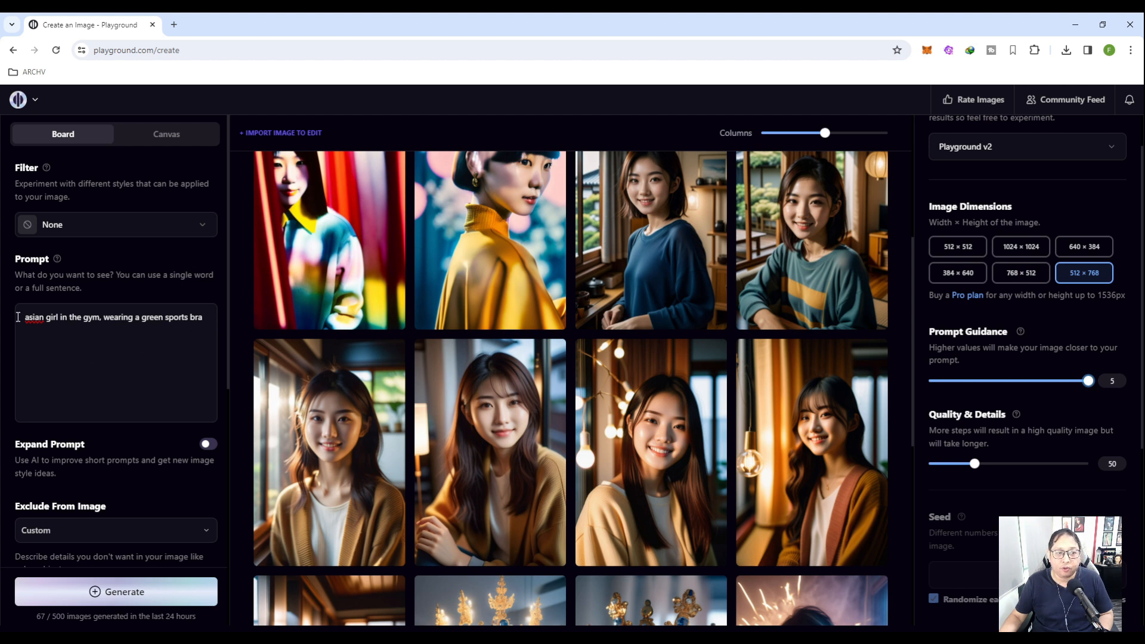
# - Check the image strength and generate two images with the green sports bra prompt
pyautogui.scroll(-7, 219, 338)
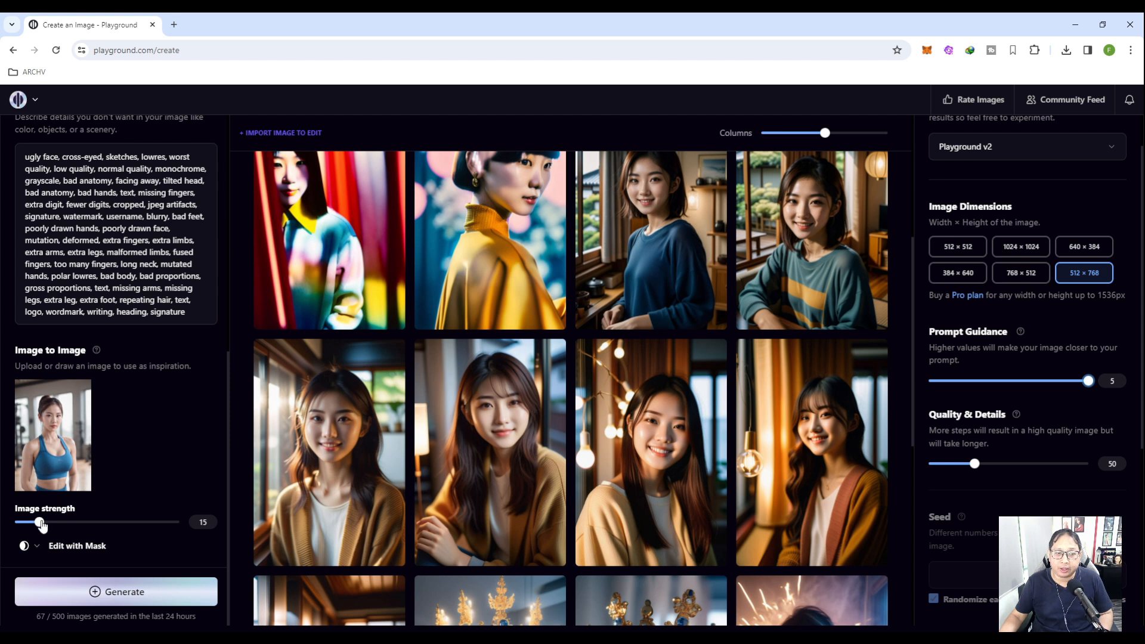
pyautogui.scroll(4, 617, 364)
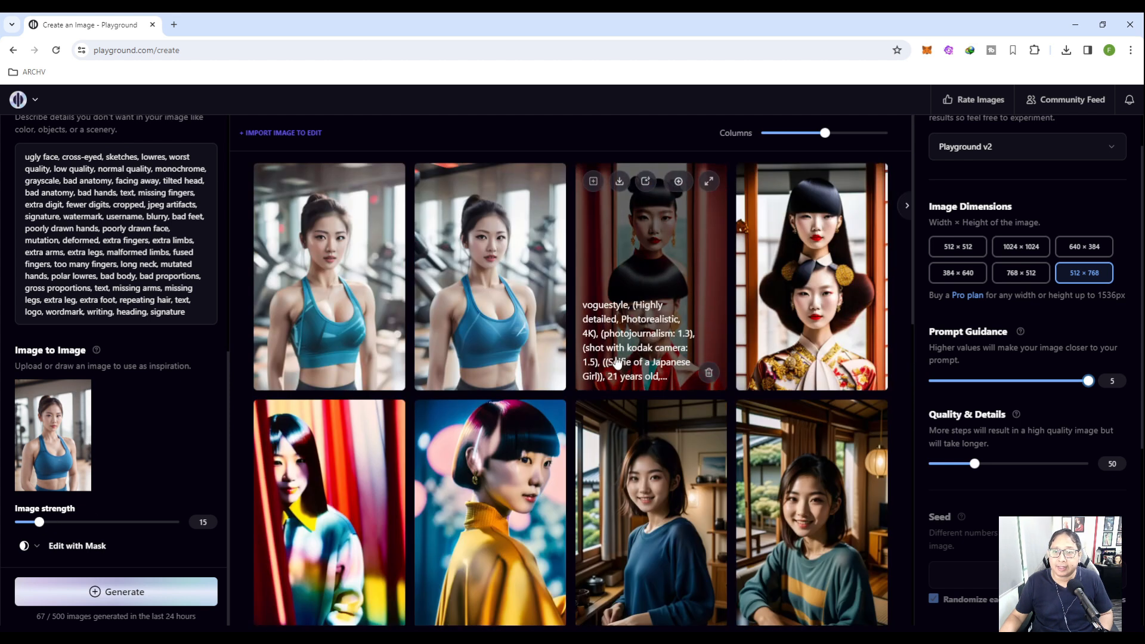
pyautogui.click(157, 592)
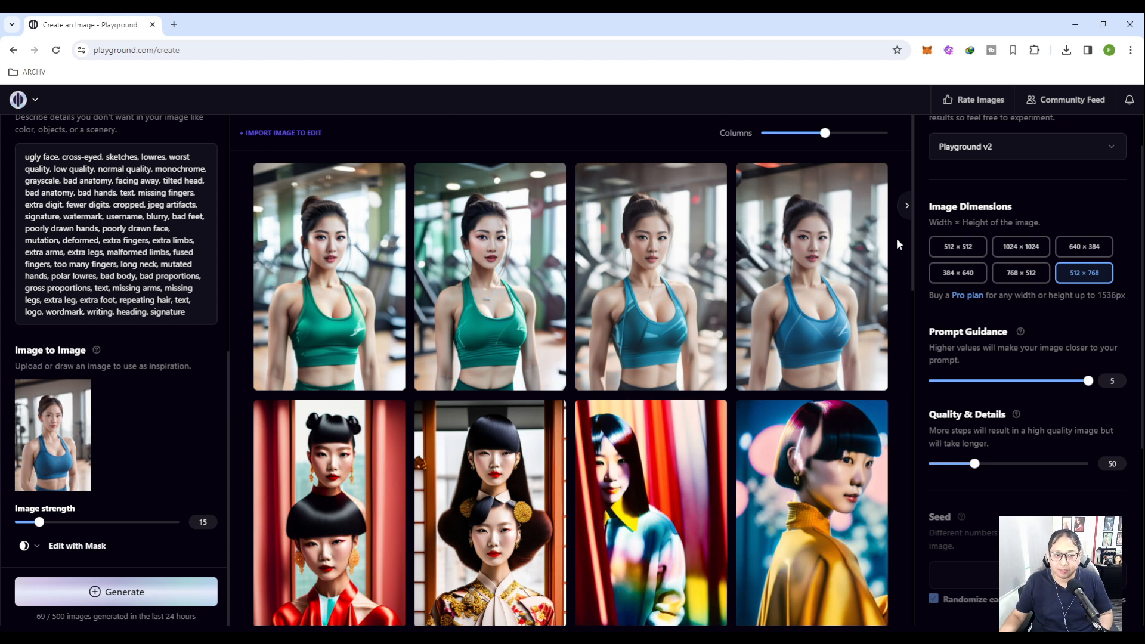
# - View the new green sports bra images enlarged, return to the board and recheck the prompt
pyautogui.moveTo(536, 186)
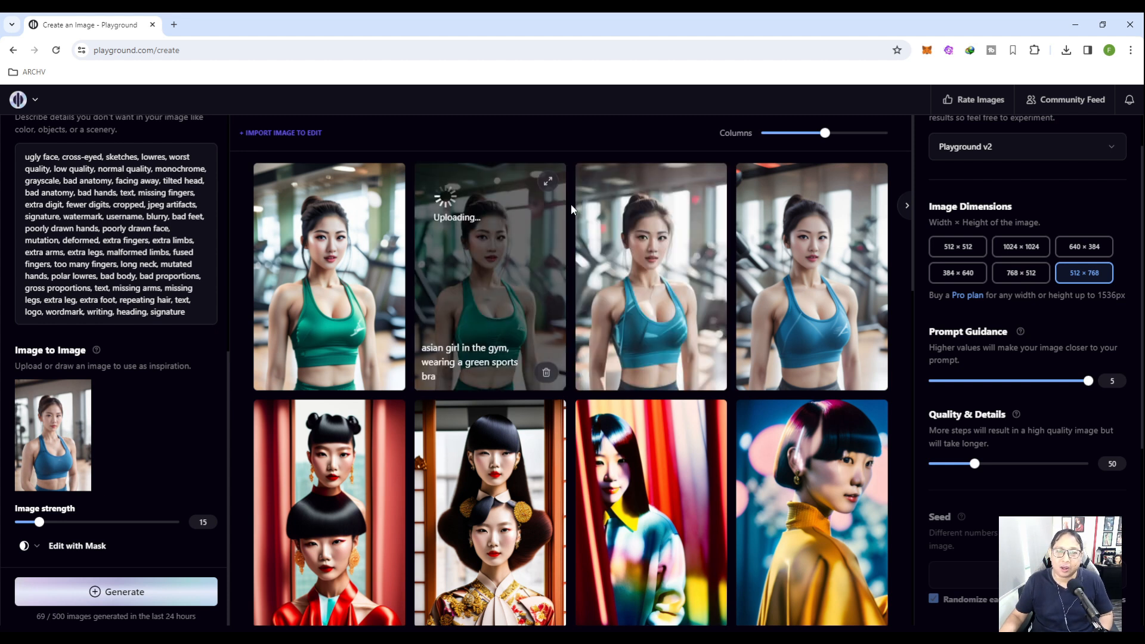
pyautogui.click(548, 182)
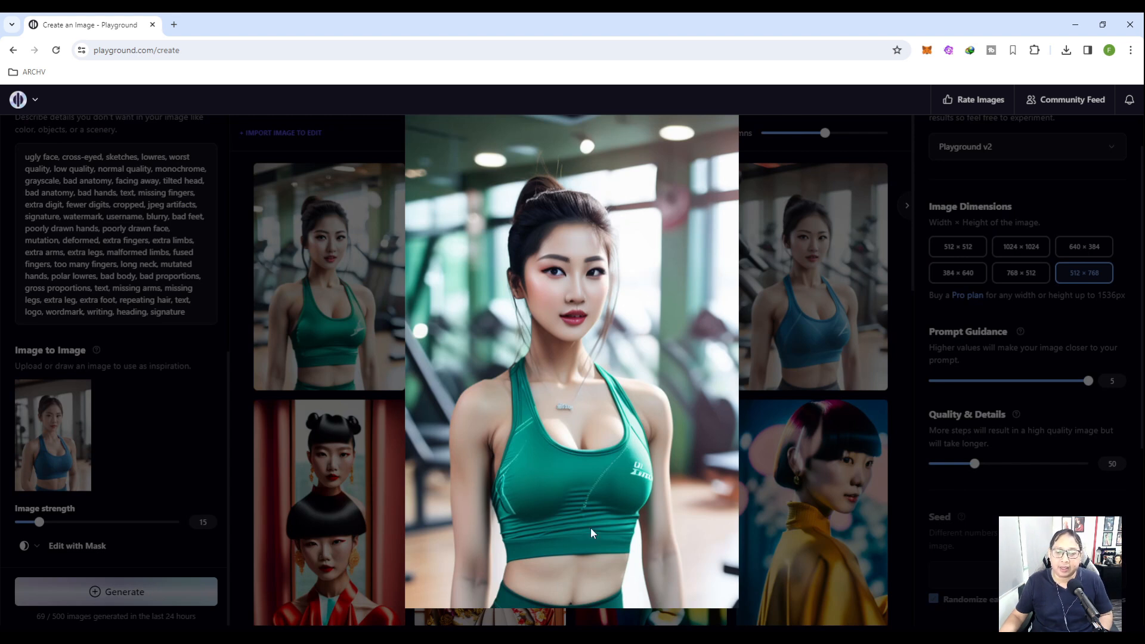
pyautogui.click(900, 344)
pyautogui.click(553, 303)
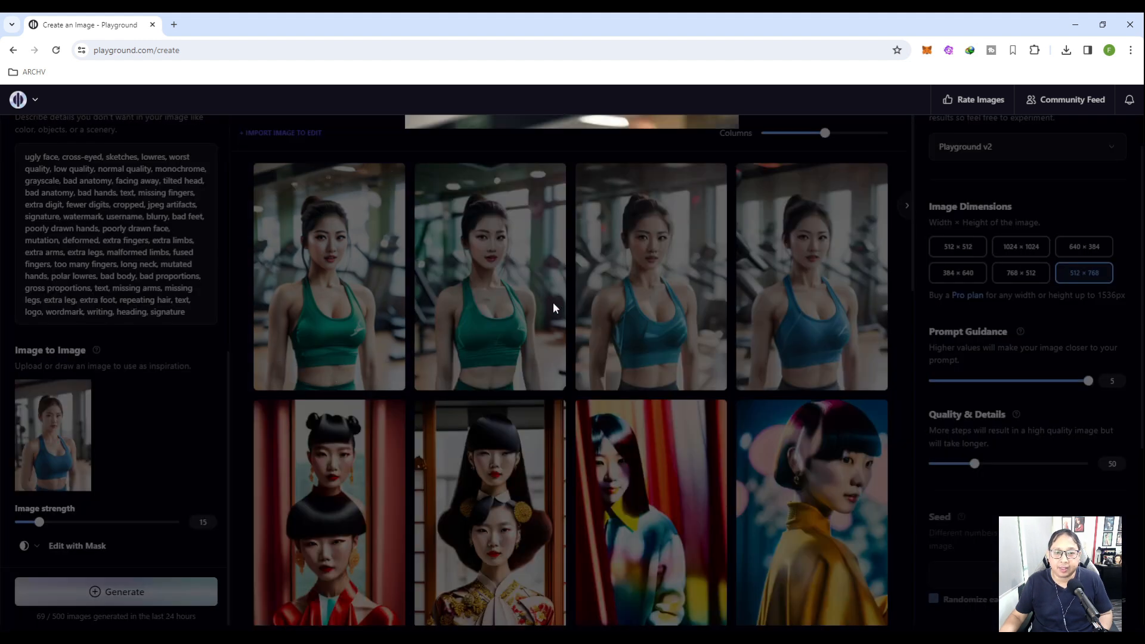
pyautogui.click(900, 345)
pyautogui.scroll(5, 160, 313)
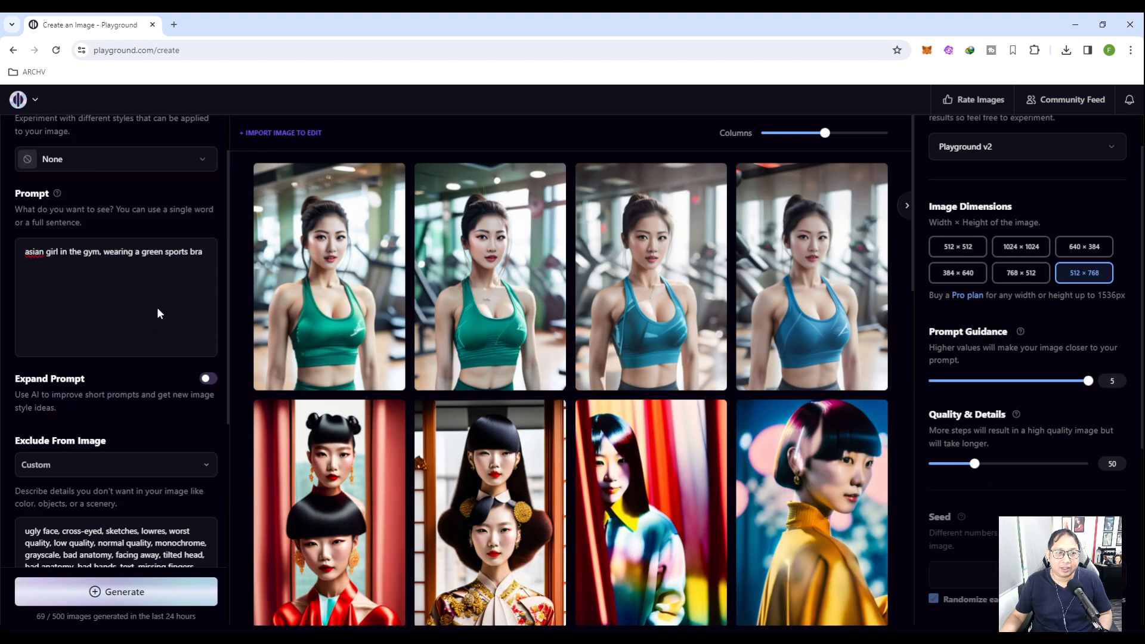
# - Compare the green and blue sports bra images on the board with the prompt, reference photo and generation settings
pyautogui.scroll(1, 160, 313)
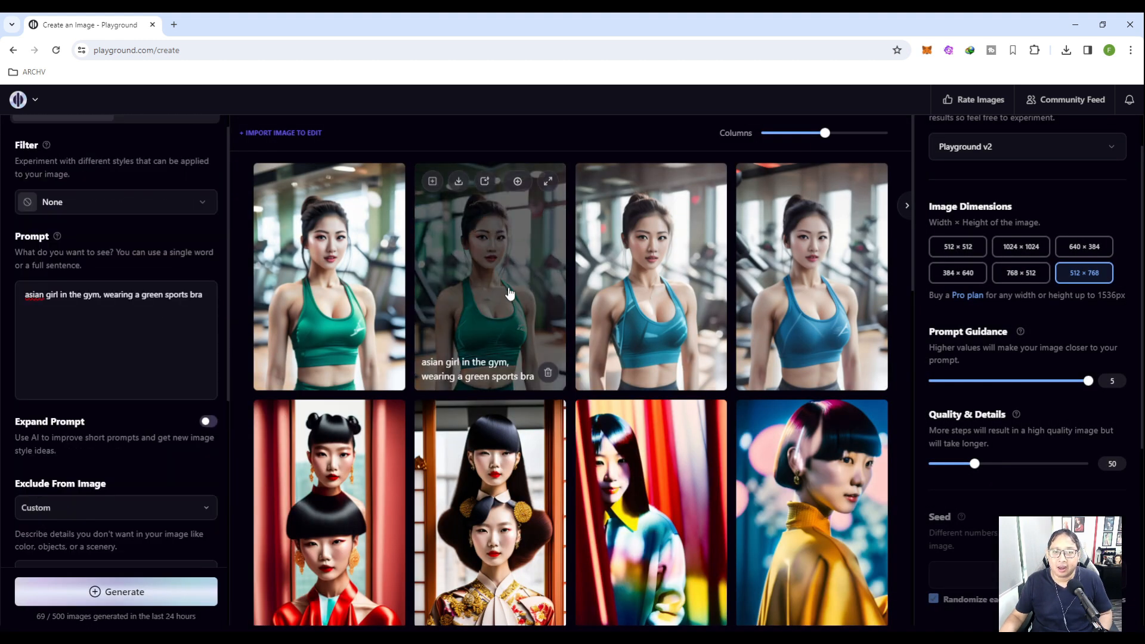
pyautogui.scroll(-2, 523, 324)
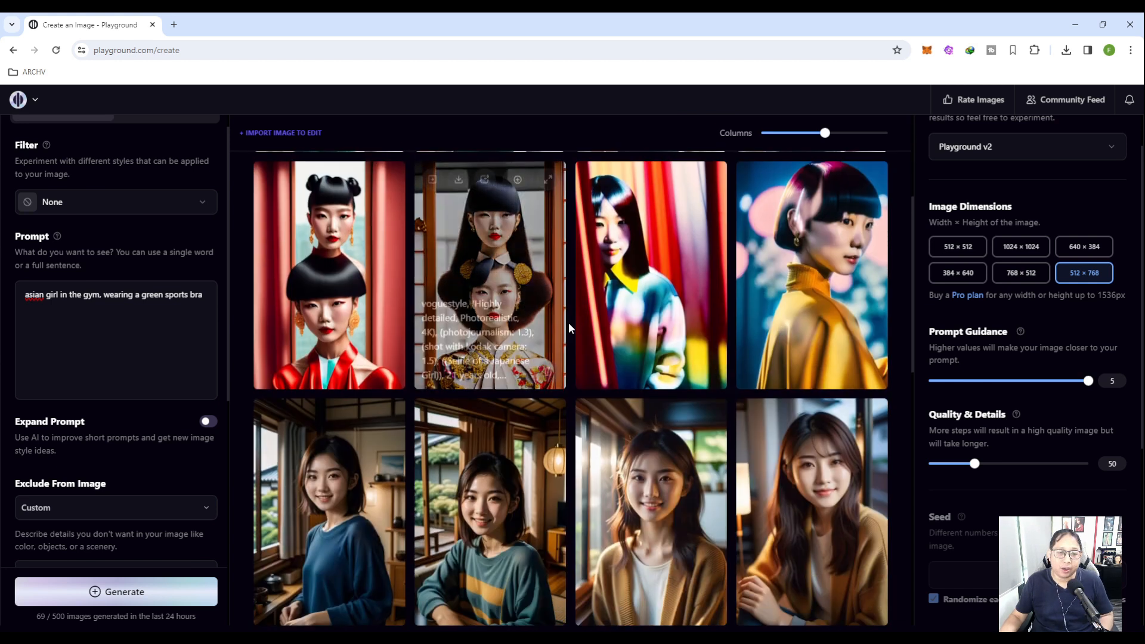
pyautogui.scroll(4, 524, 324)
pyautogui.scroll(-1, 168, 333)
pyautogui.scroll(-6, 173, 340)
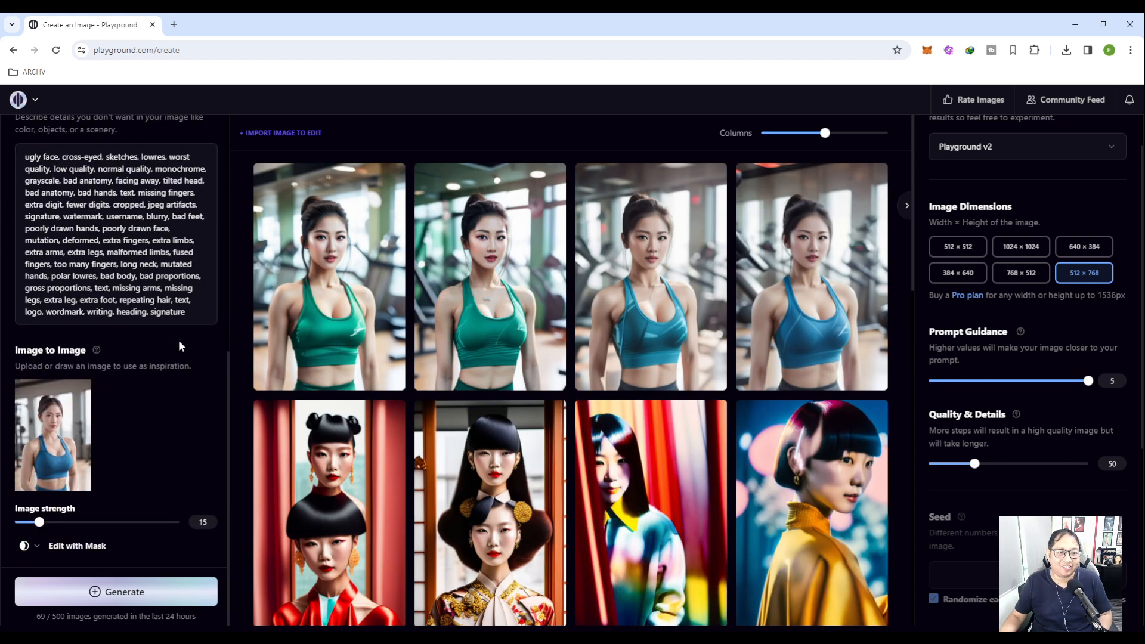
pyautogui.moveTo(59, 453)
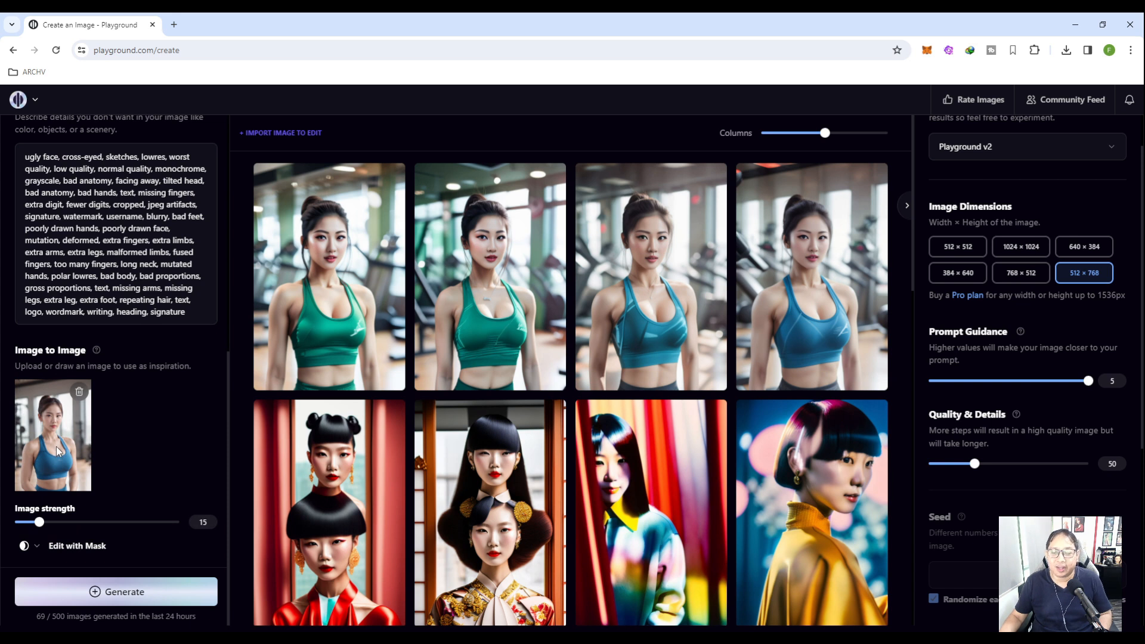
pyautogui.scroll(8, 149, 297)
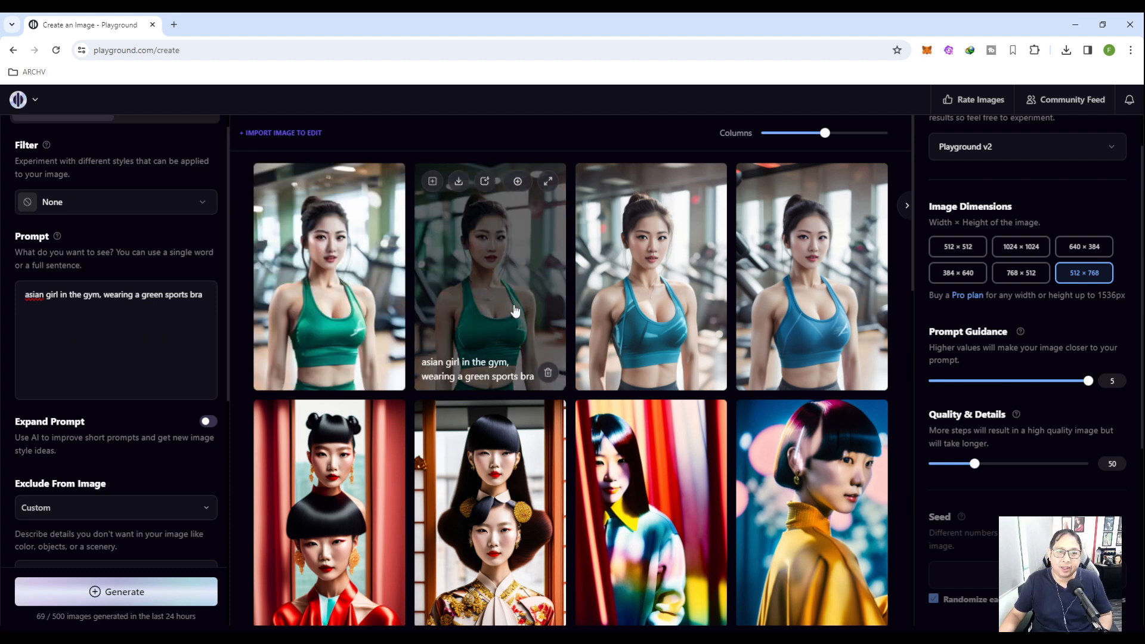
pyautogui.moveTo(316, 291)
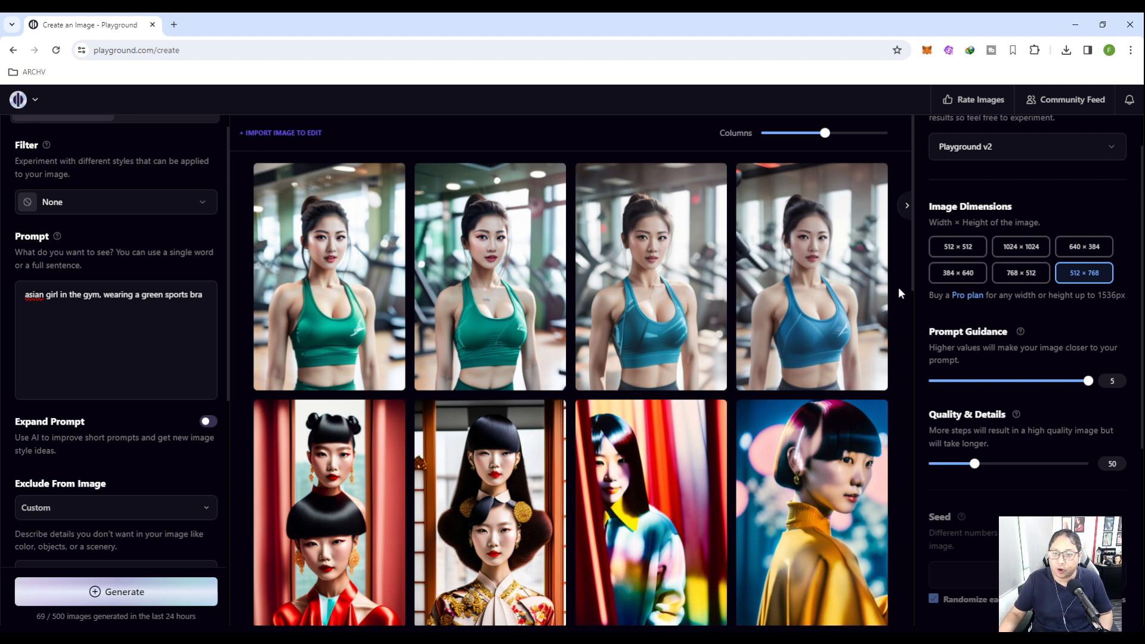
pyautogui.scroll(-7, 128, 512)
pyautogui.scroll(7, 196, 450)
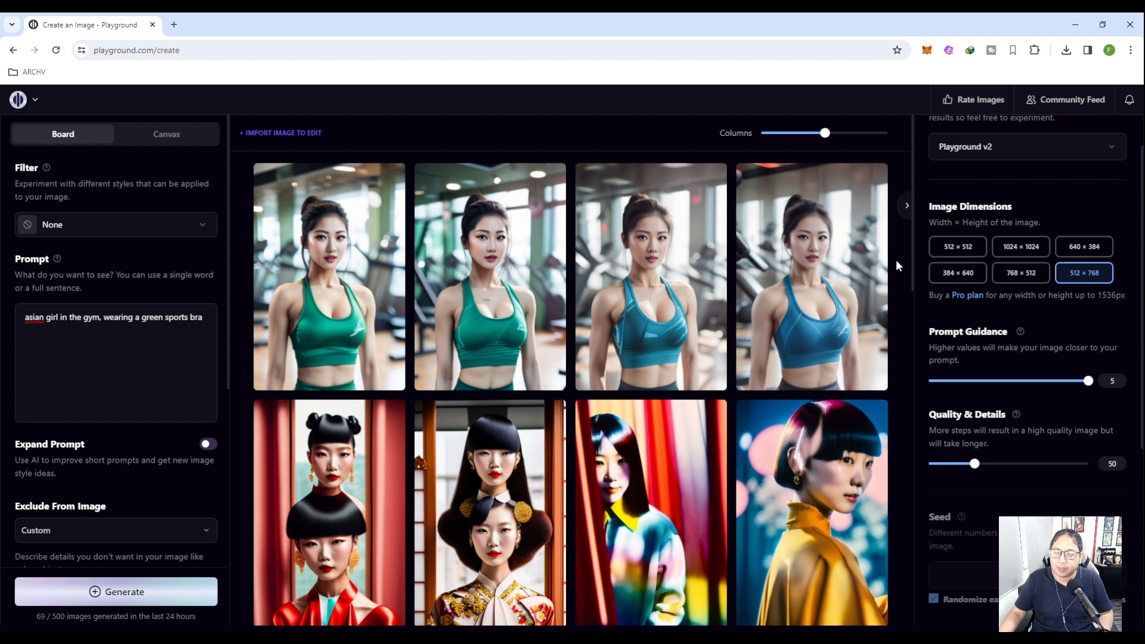
pyautogui.scroll(1, 999, 224)
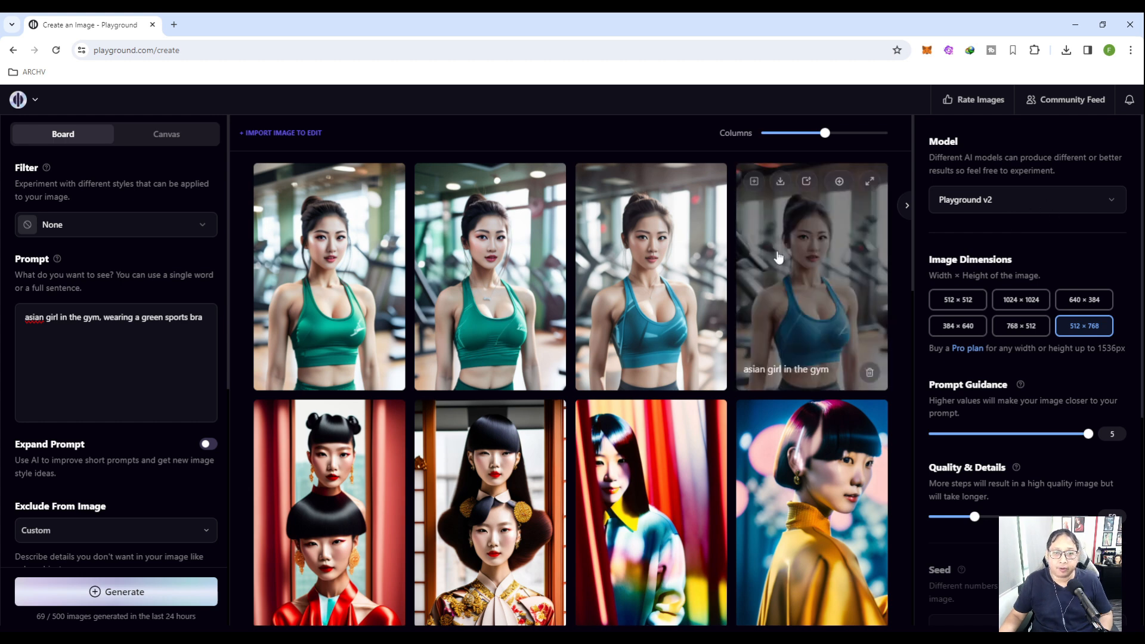
pyautogui.scroll(-8, 812, 358)
pyautogui.scroll(7, 549, 314)
pyautogui.scroll(1, 546, 321)
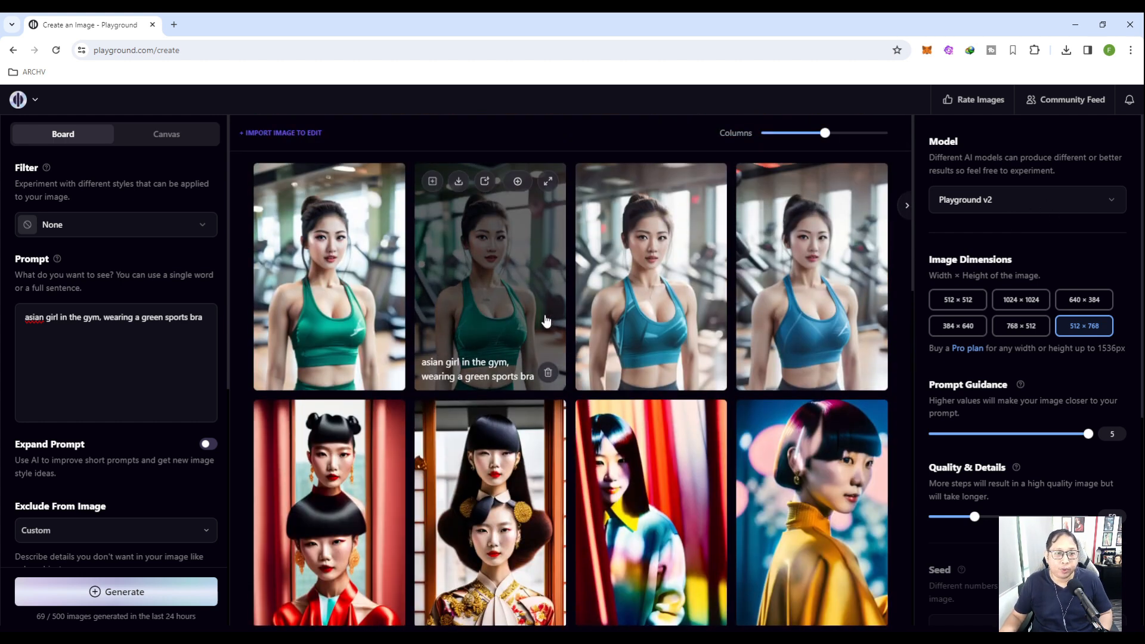
# - Replace the Image to Image gym reference with the photo of a woman in a red dress on a path
pyautogui.scroll(-7, 219, 288)
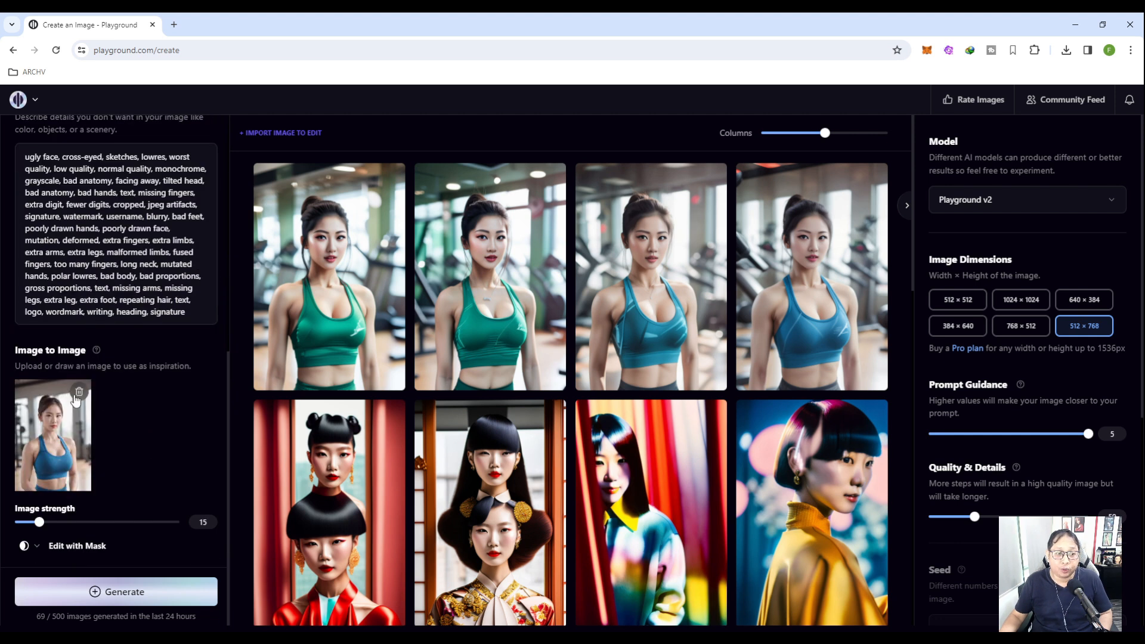
pyautogui.click(79, 392)
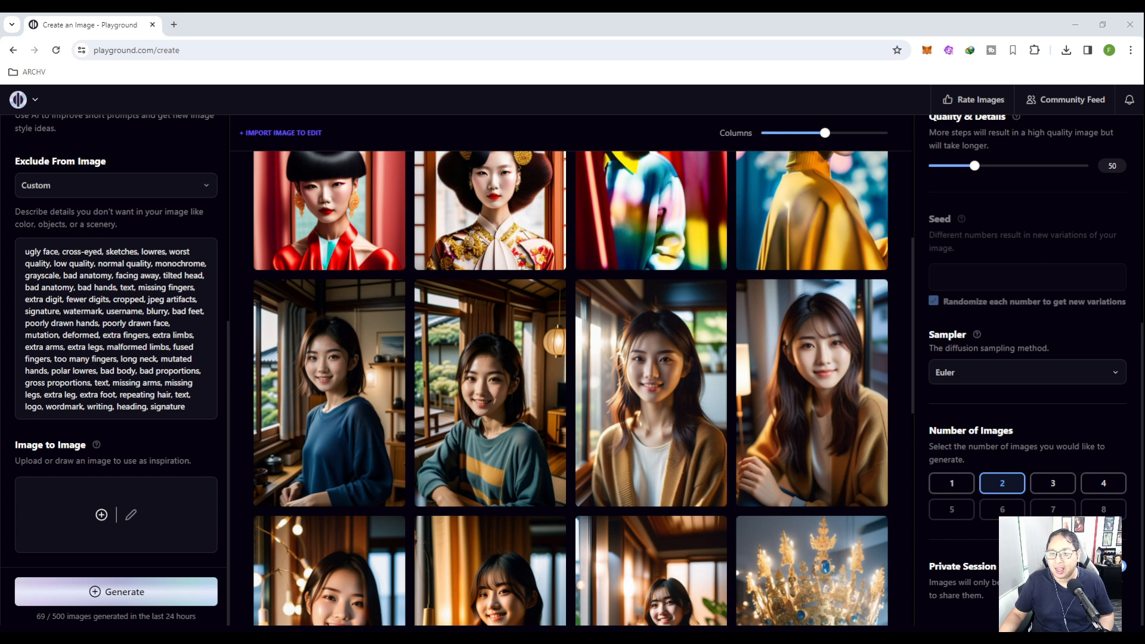
pyautogui.click(786, 503)
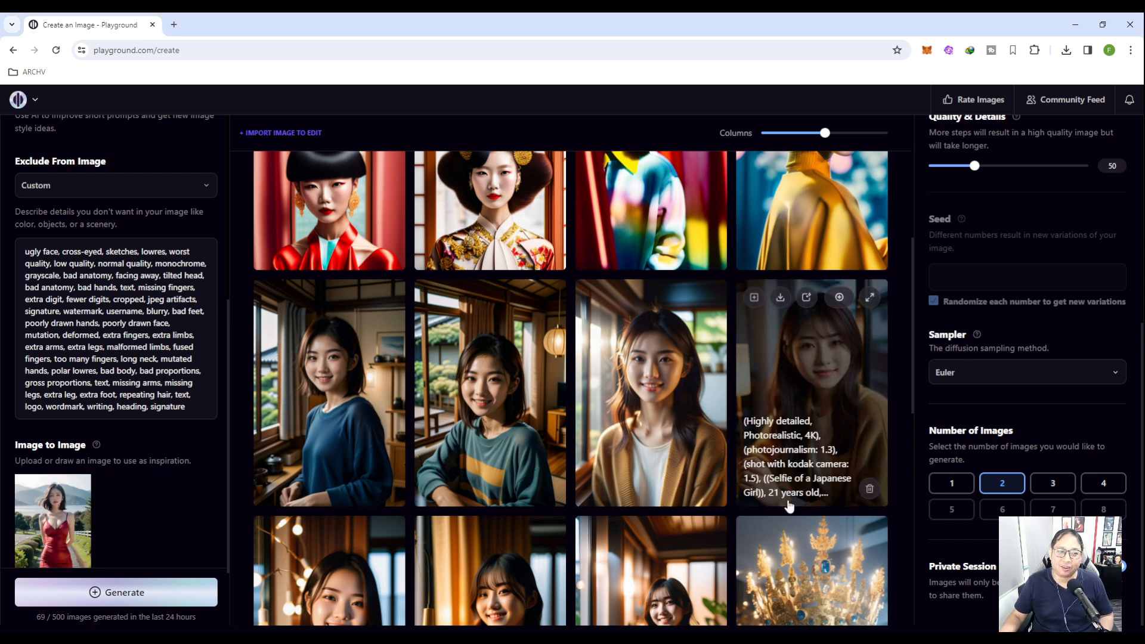
pyautogui.scroll(-1, 183, 475)
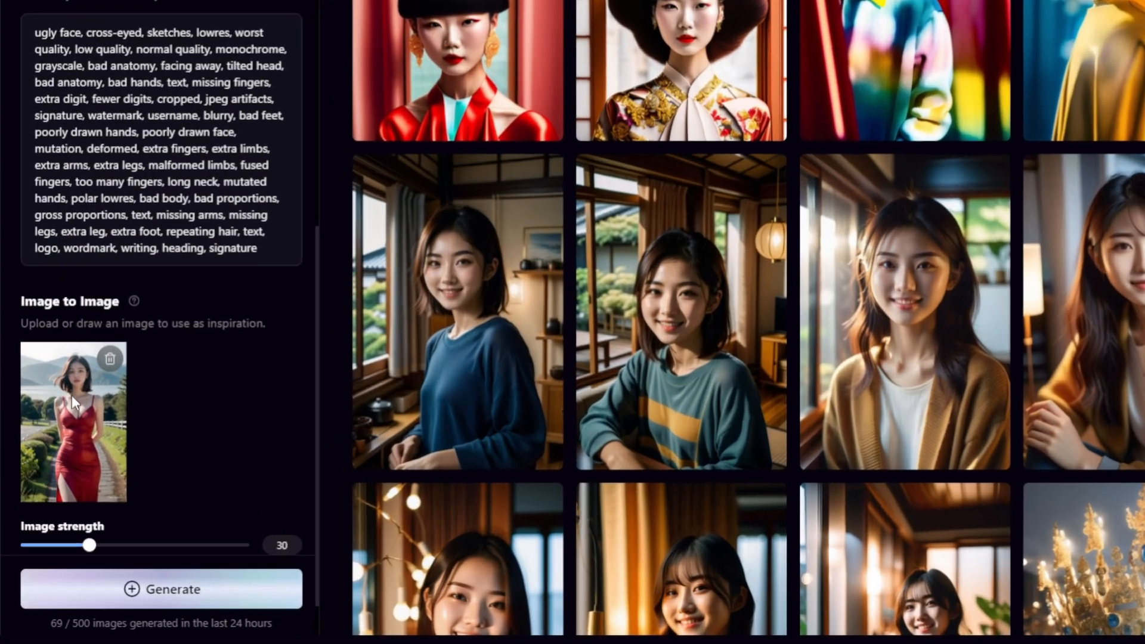
pyautogui.scroll(-1, 114, 382)
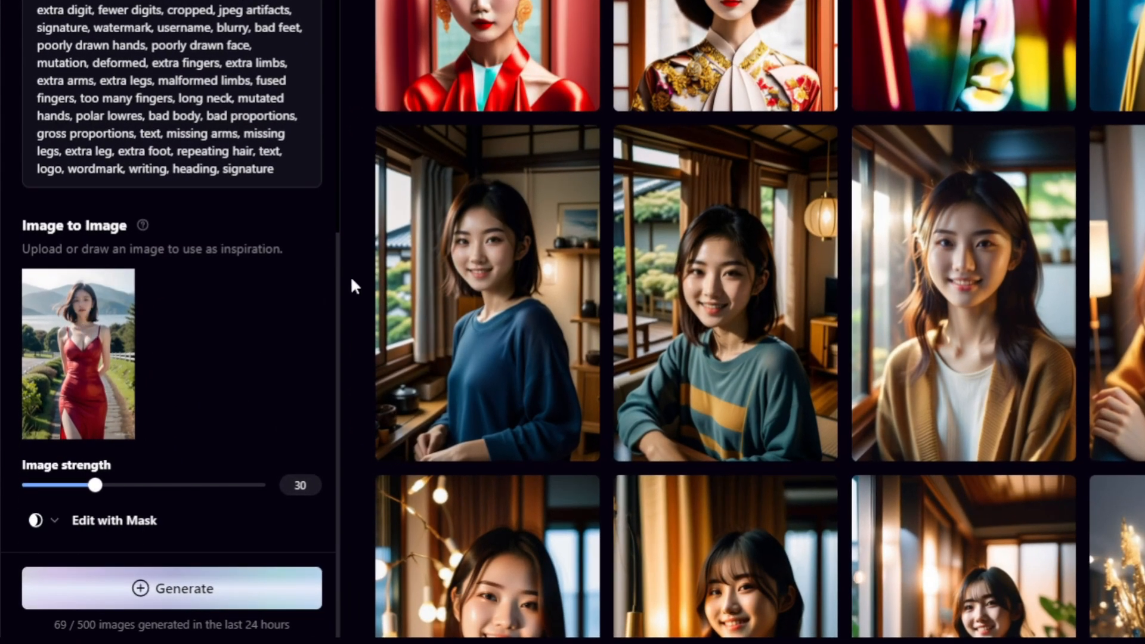
# - Review the prompt and generation settings, and generate two images from the red dress reference with the green sports bra prompt
pyautogui.scroll(8, 317, 277)
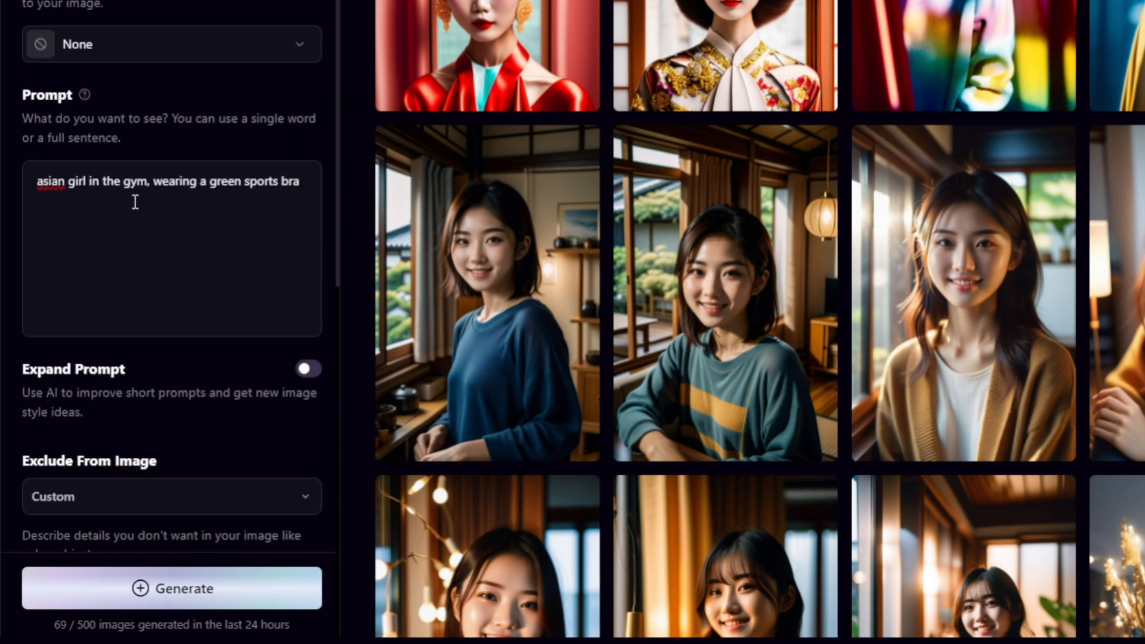
pyautogui.moveTo(672, 257)
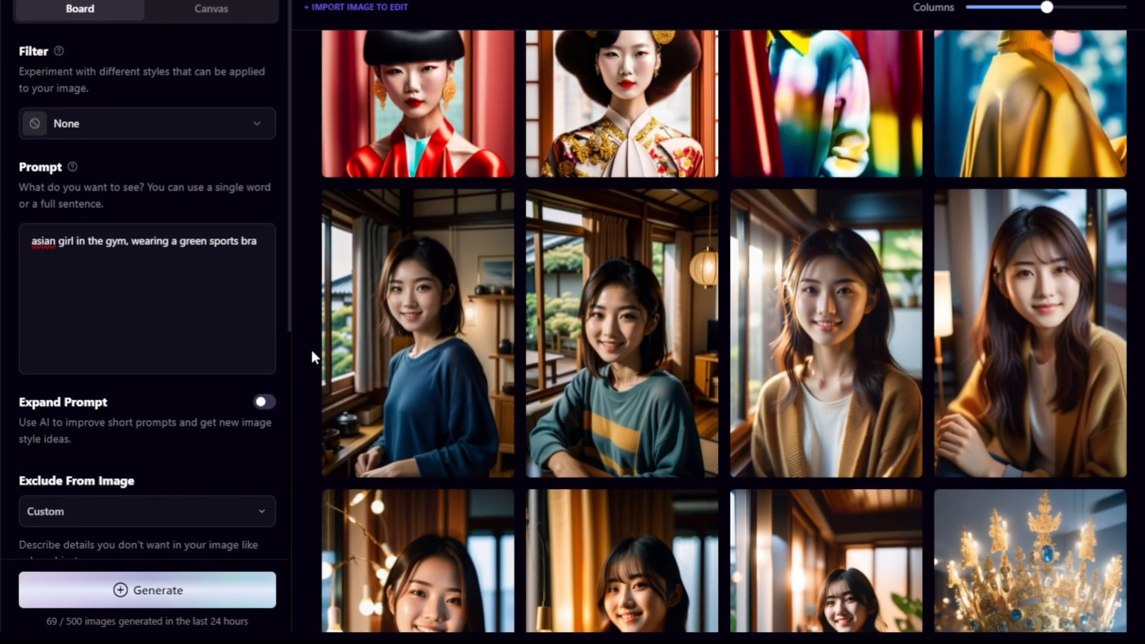
pyautogui.scroll(-5, 335, 352)
pyautogui.scroll(-5, 177, 446)
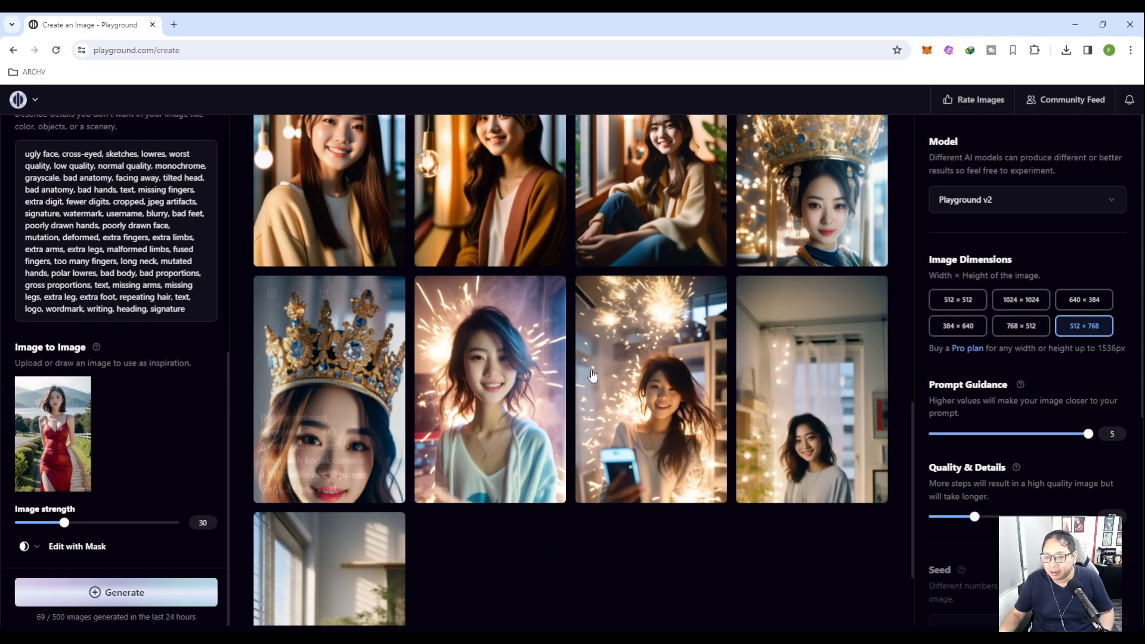
pyautogui.scroll(5, 775, 394)
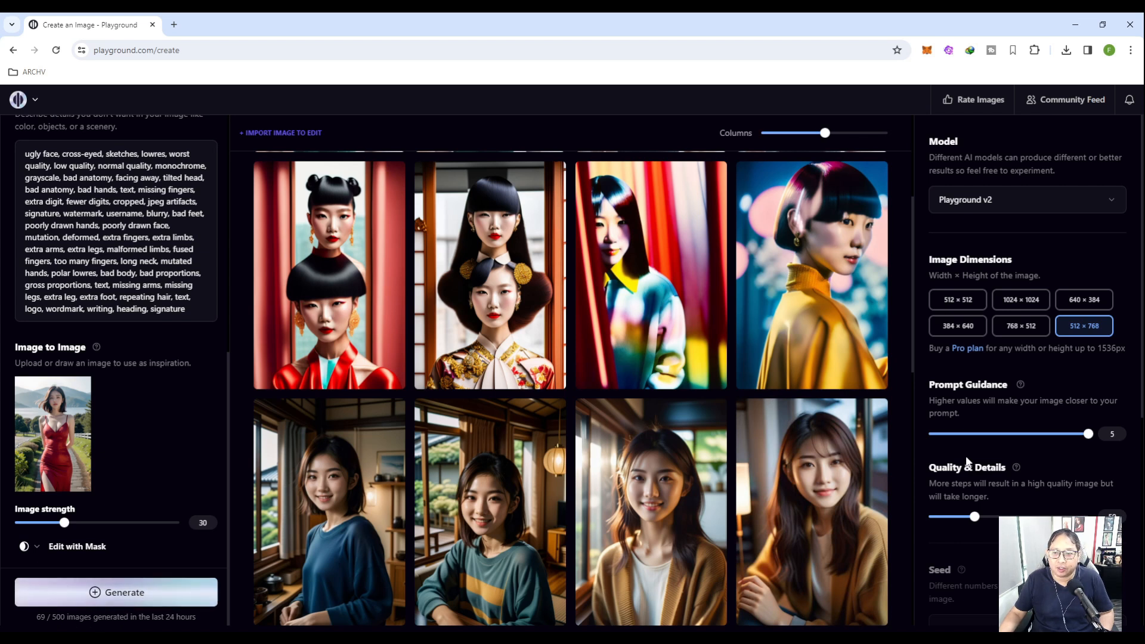
pyautogui.scroll(-5, 1008, 389)
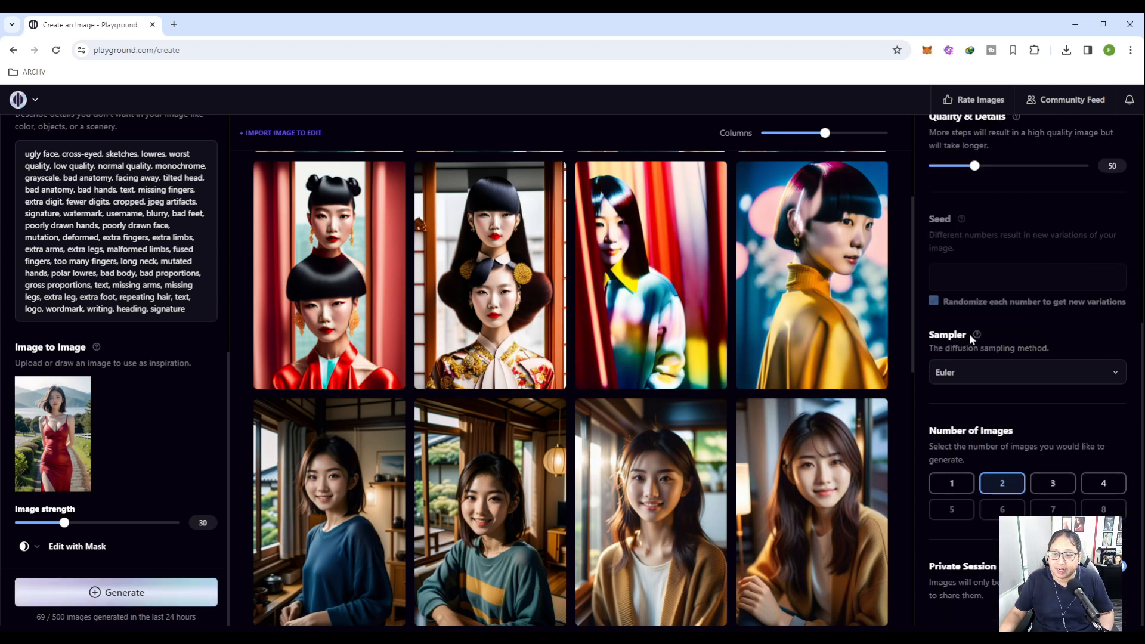
pyautogui.scroll(5, 1053, 321)
pyautogui.scroll(-5, 1058, 313)
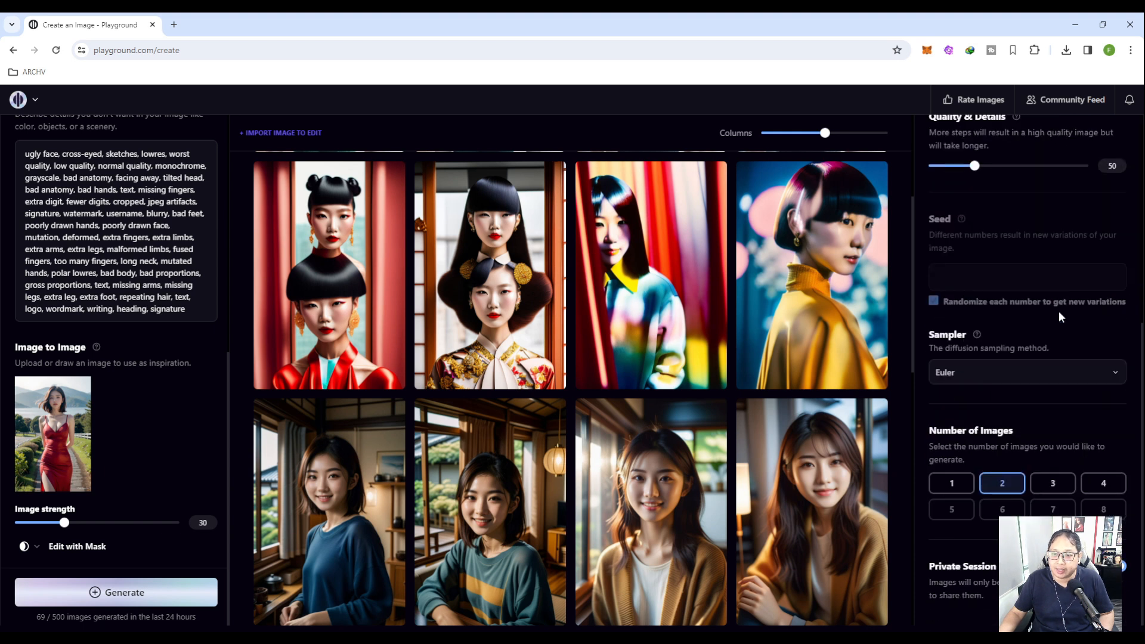
pyautogui.click(177, 591)
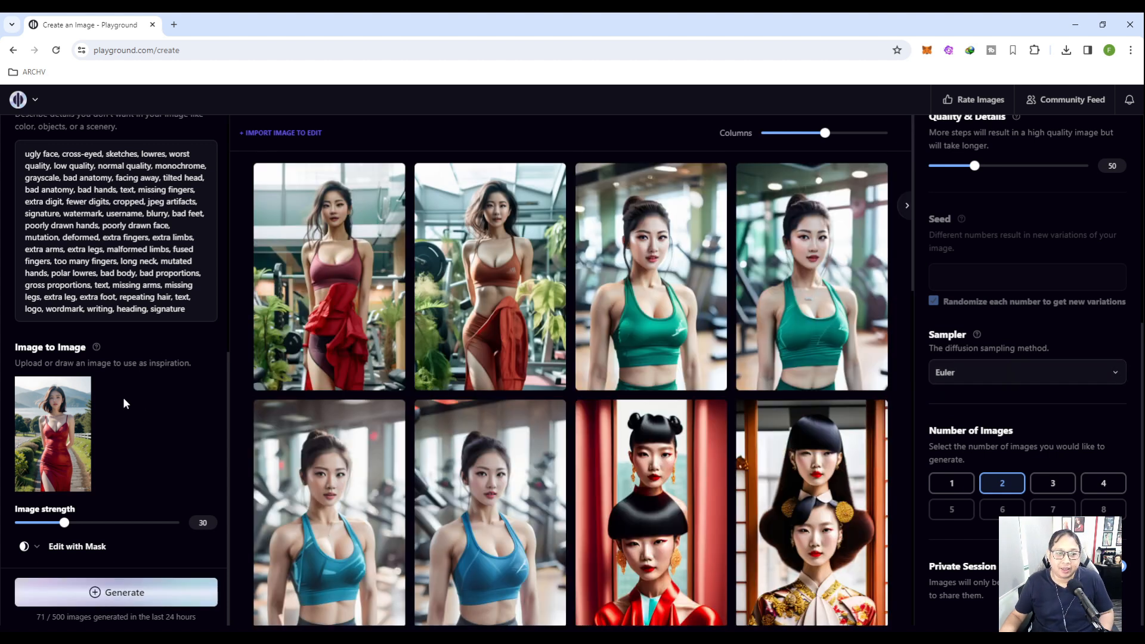
# - Recheck the prompt and view both new images based on the red dress reference enlarged, returning to the board
pyautogui.moveTo(66, 413)
pyautogui.scroll(6, 214, 274)
pyautogui.click(27, 237)
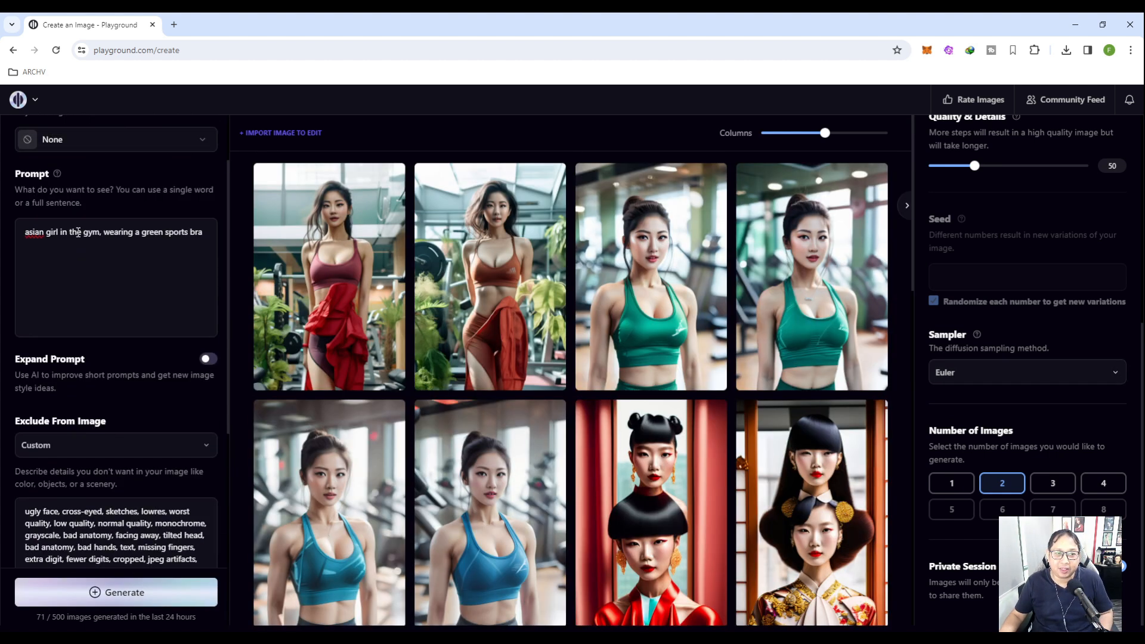
pyautogui.moveTo(556, 298)
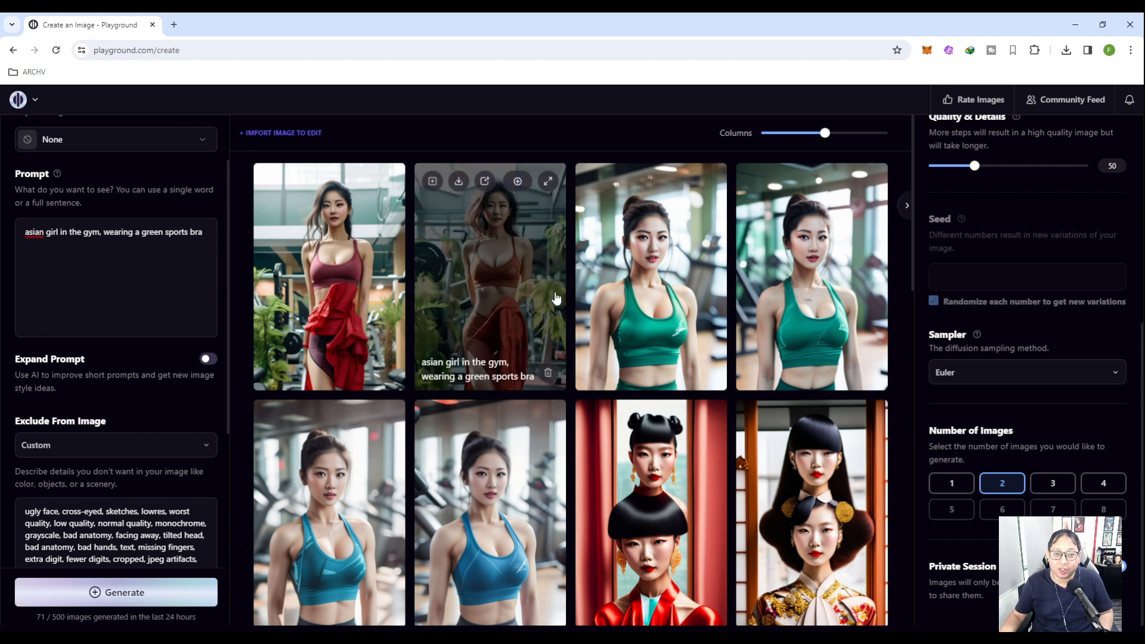
pyautogui.click(549, 185)
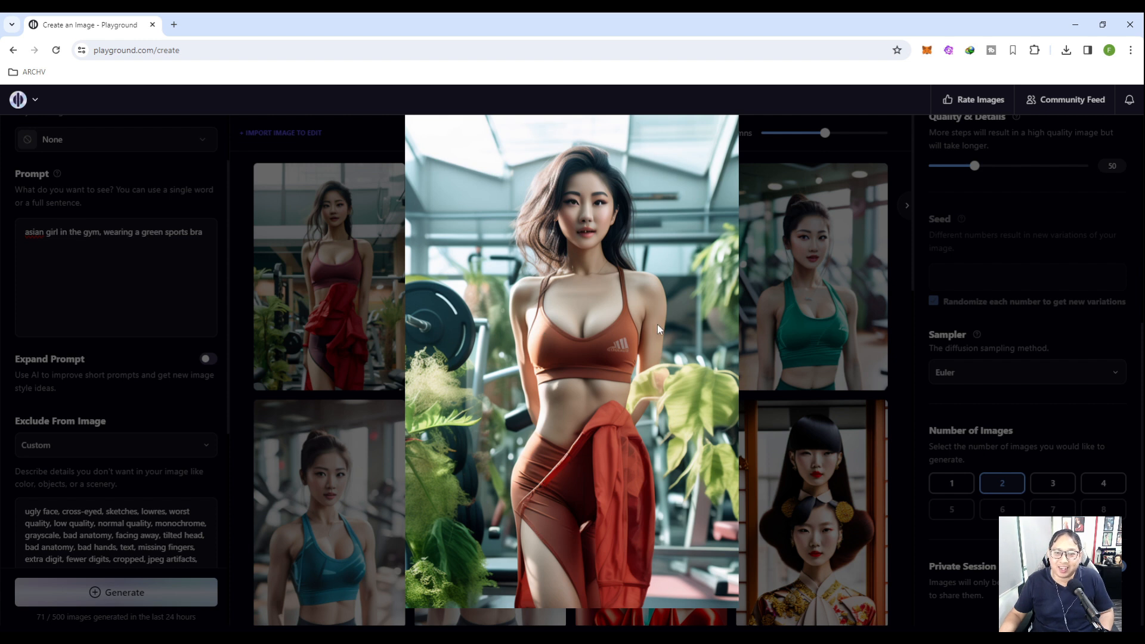
pyautogui.click(321, 294)
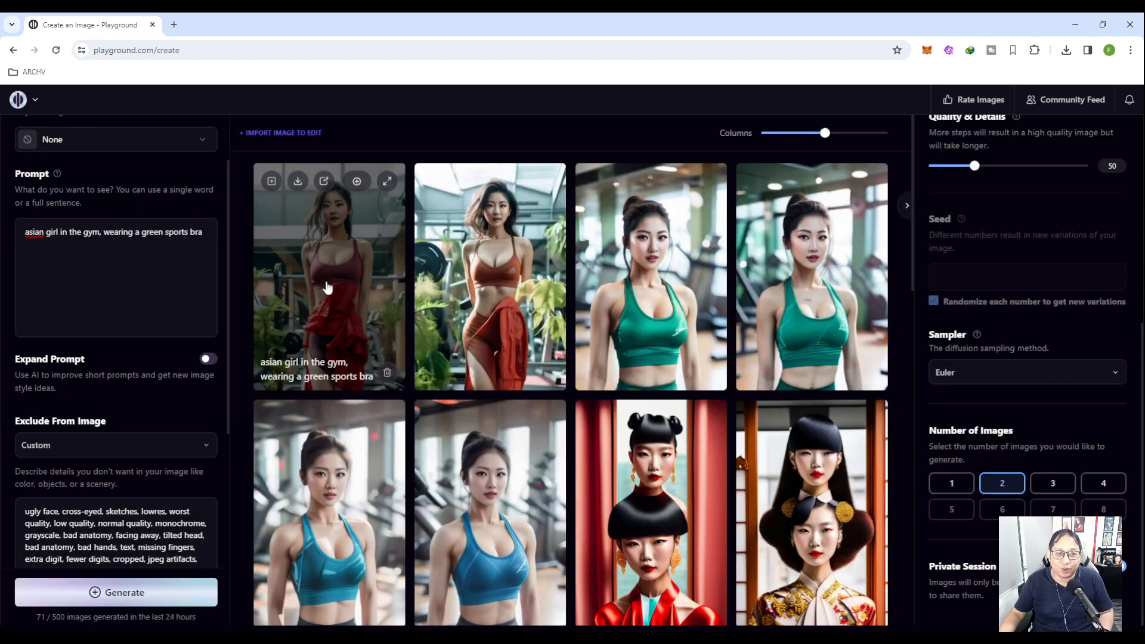
pyautogui.click(385, 182)
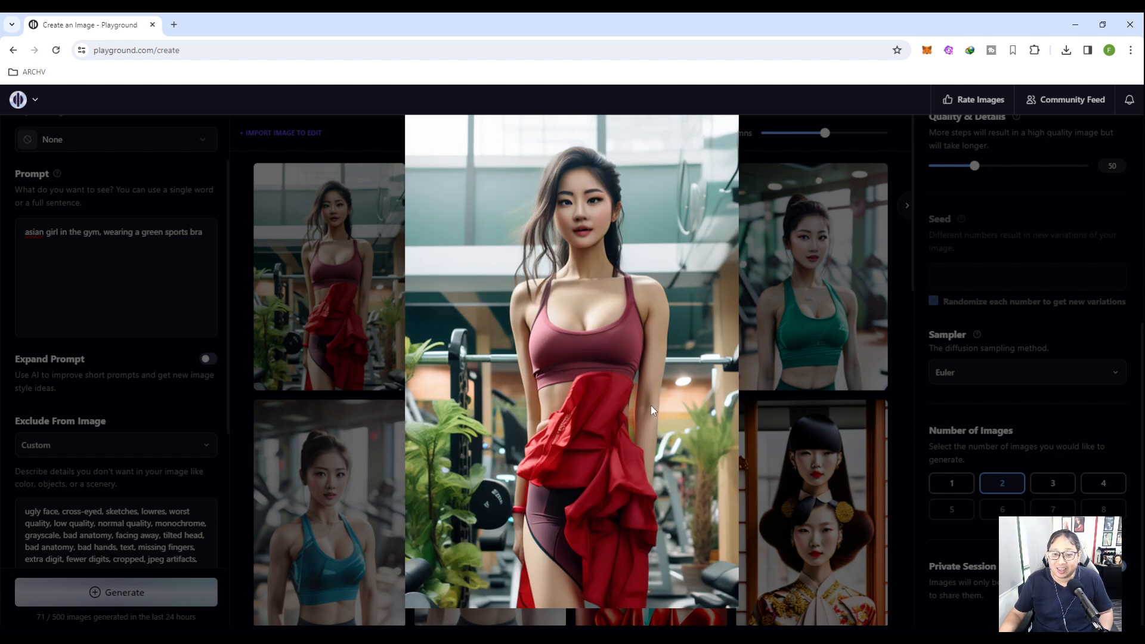
pyautogui.click(901, 304)
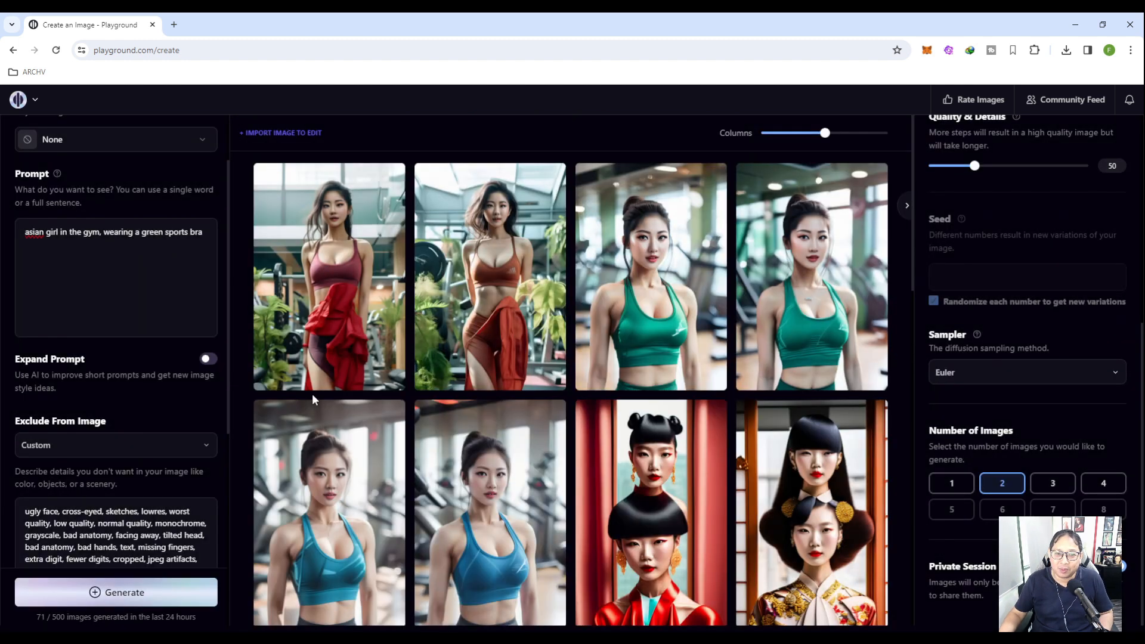
# - Compare the Image to Image reference and the prompt with the newest and earlier gym images on the board
pyautogui.scroll(-6, 42, 471)
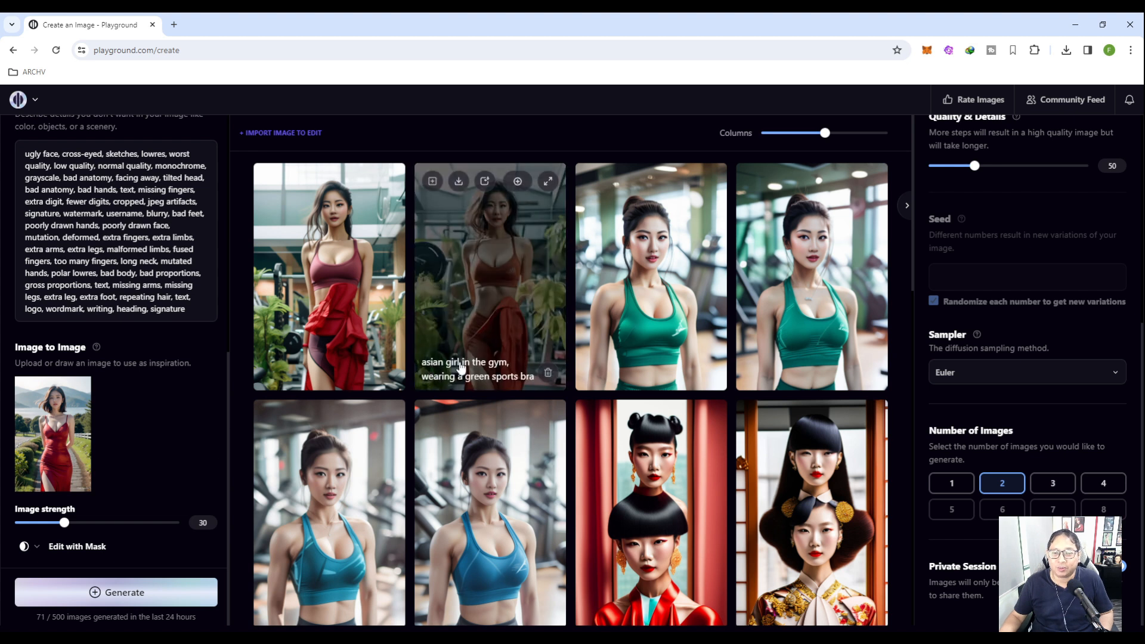
pyautogui.scroll(5, 173, 309)
pyautogui.scroll(2, 173, 309)
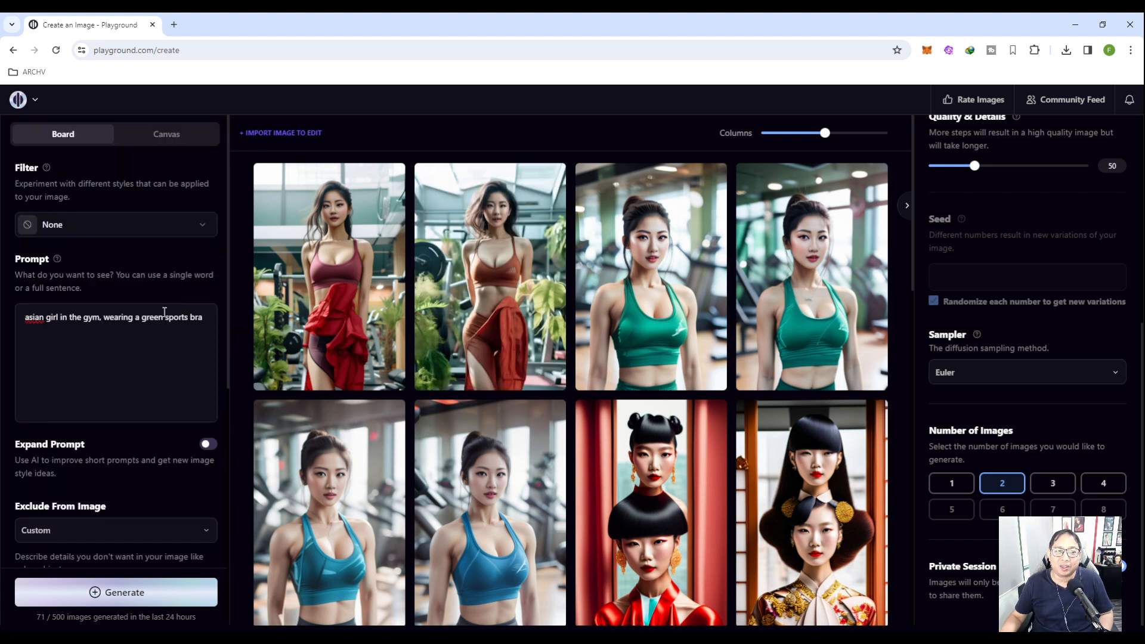
pyautogui.scroll(-7, 190, 323)
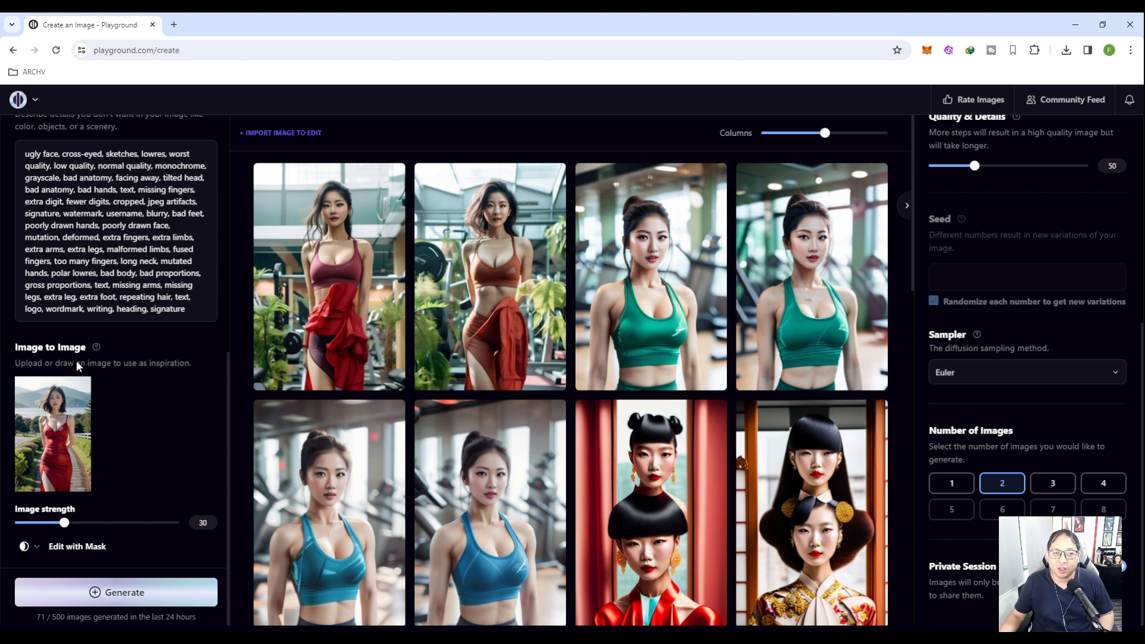
pyautogui.scroll(7, 178, 409)
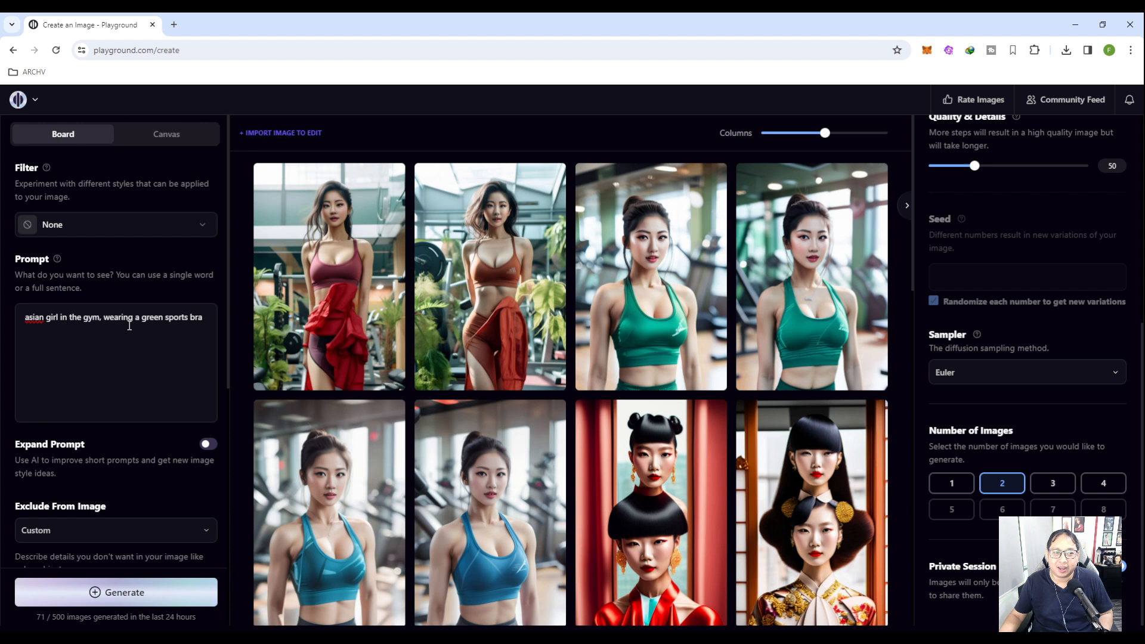
pyautogui.scroll(-2, 382, 356)
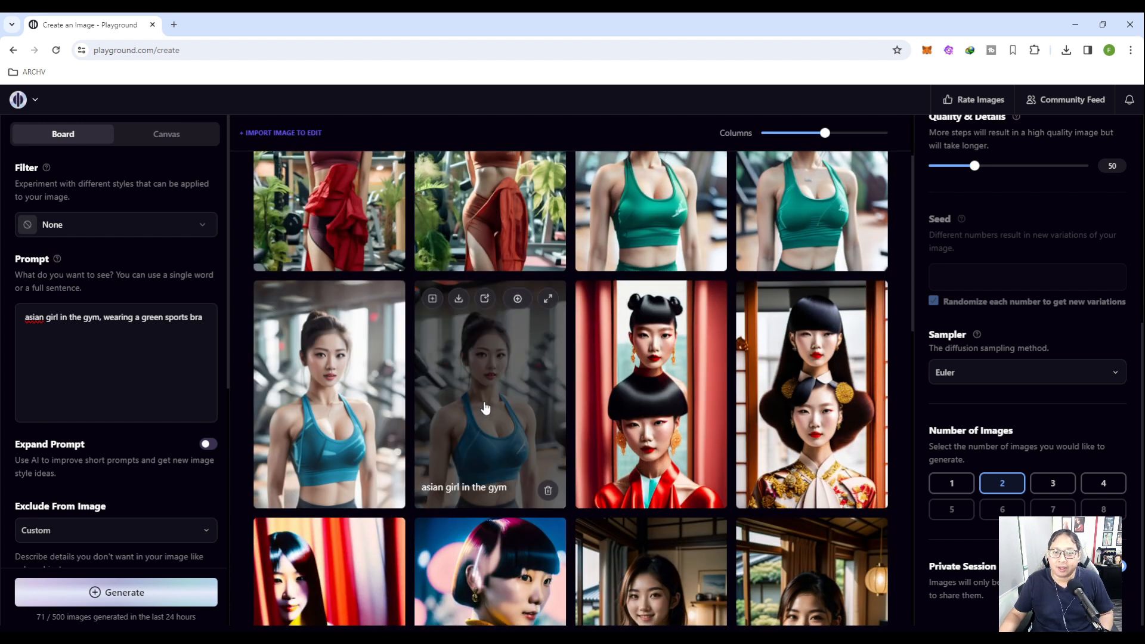
pyautogui.scroll(-1, 512, 391)
pyautogui.scroll(2, 521, 372)
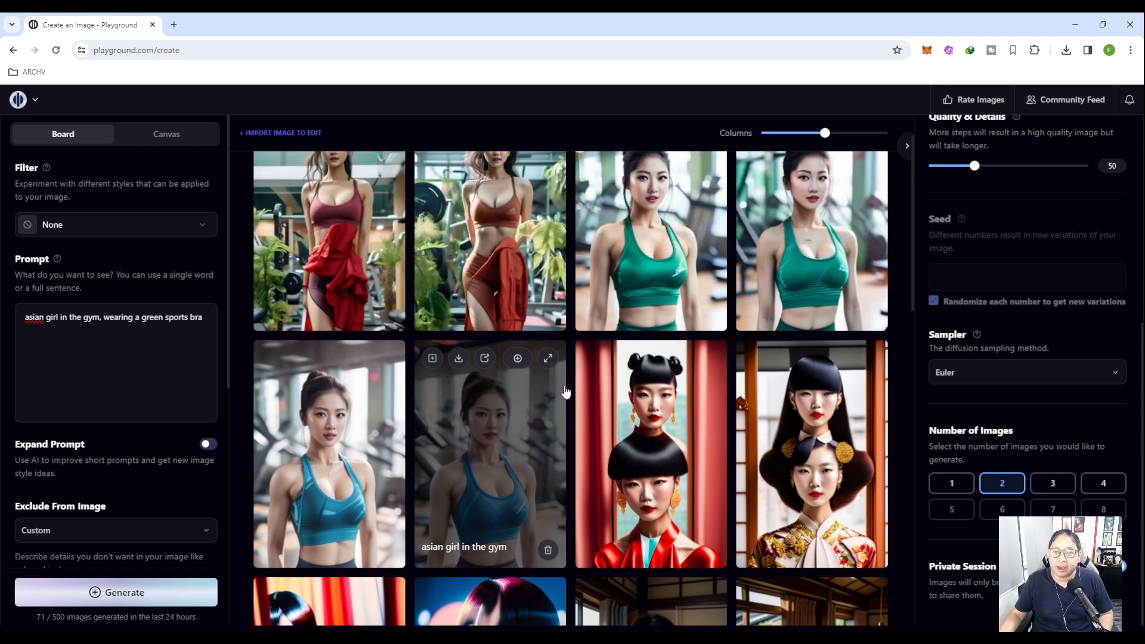
pyautogui.moveTo(523, 440)
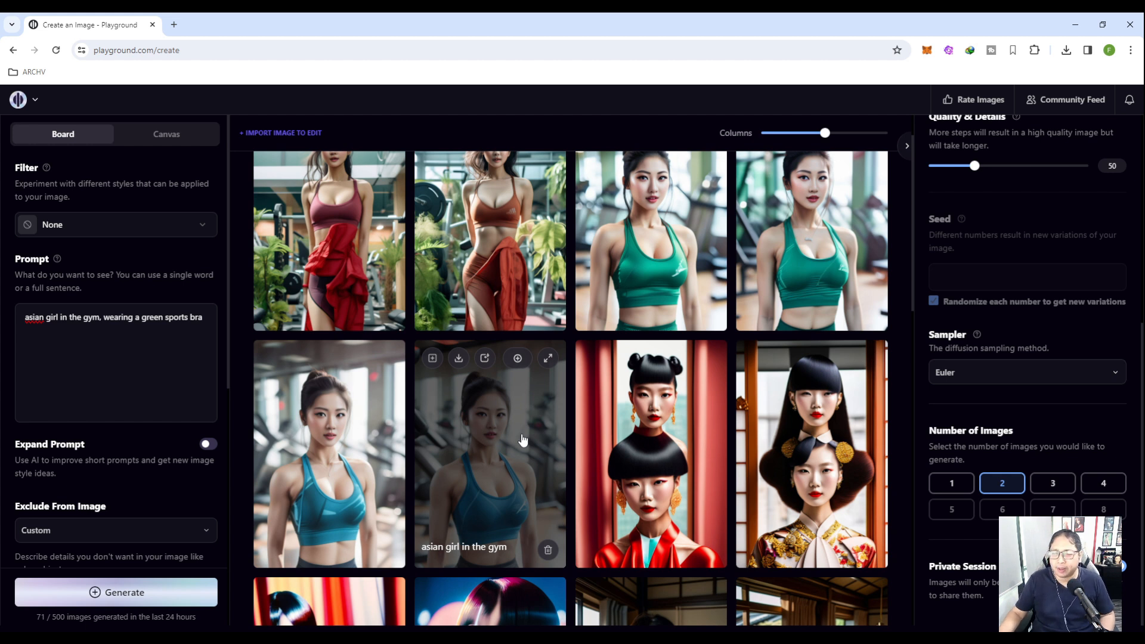
pyautogui.scroll(1, 651, 453)
pyautogui.scroll(-1, 167, 418)
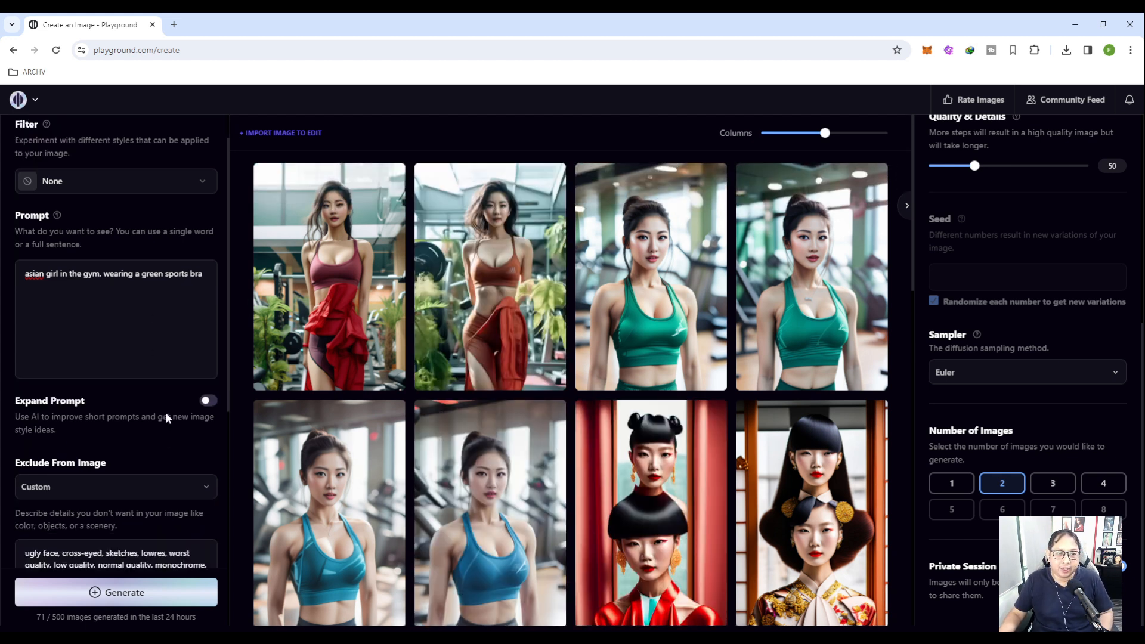
# - Compare the prompt with the red dress reference, and delete the two newest gym images with red cloth around the waist
pyautogui.scroll(-7, 167, 417)
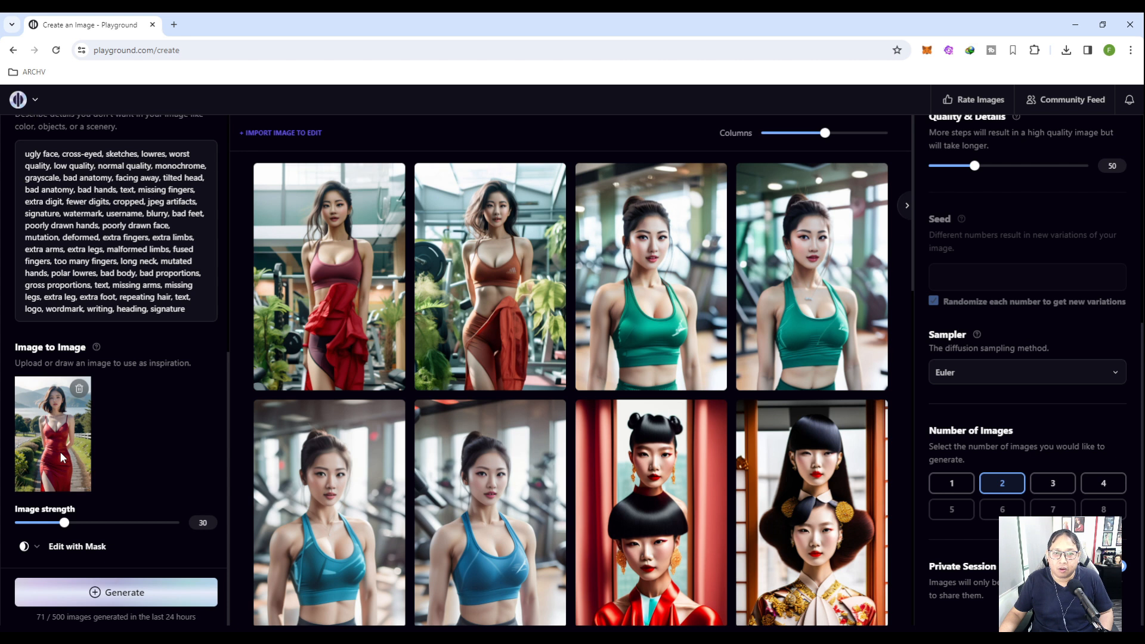
pyautogui.scroll(2, 200, 298)
pyautogui.scroll(-2, 199, 299)
pyautogui.scroll(7, 163, 343)
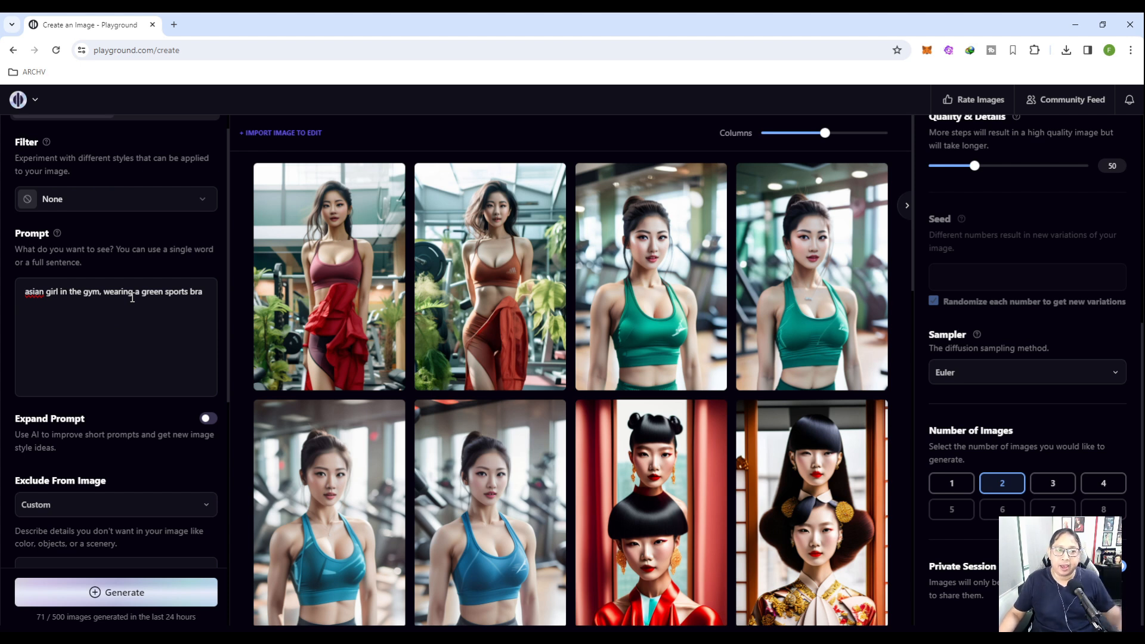
pyautogui.moveTo(383, 257)
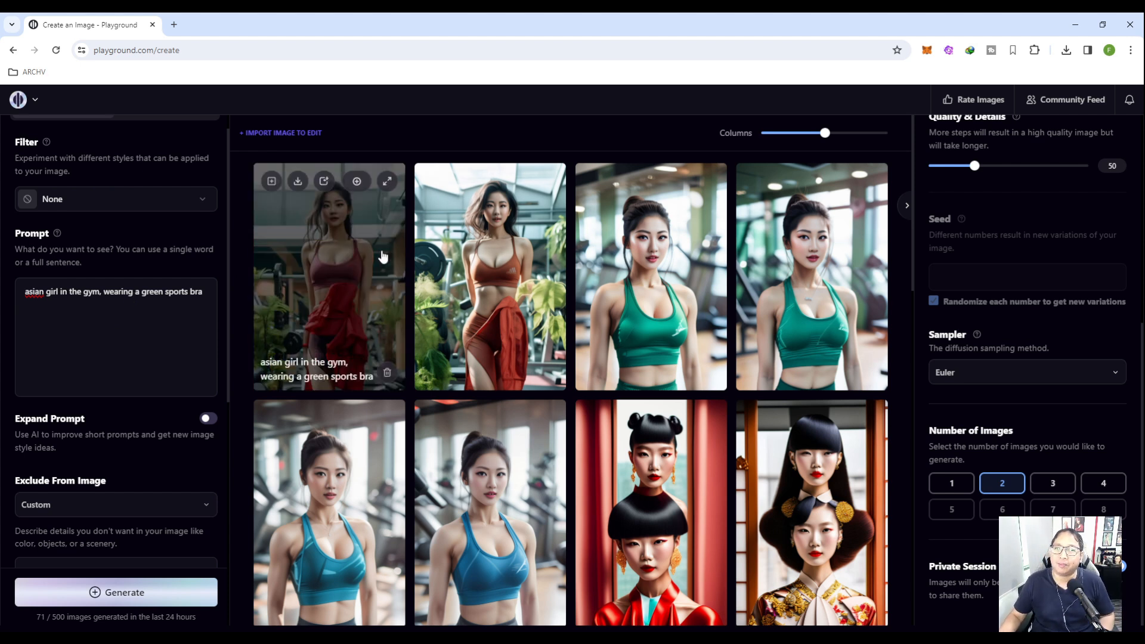
pyautogui.moveTo(483, 234)
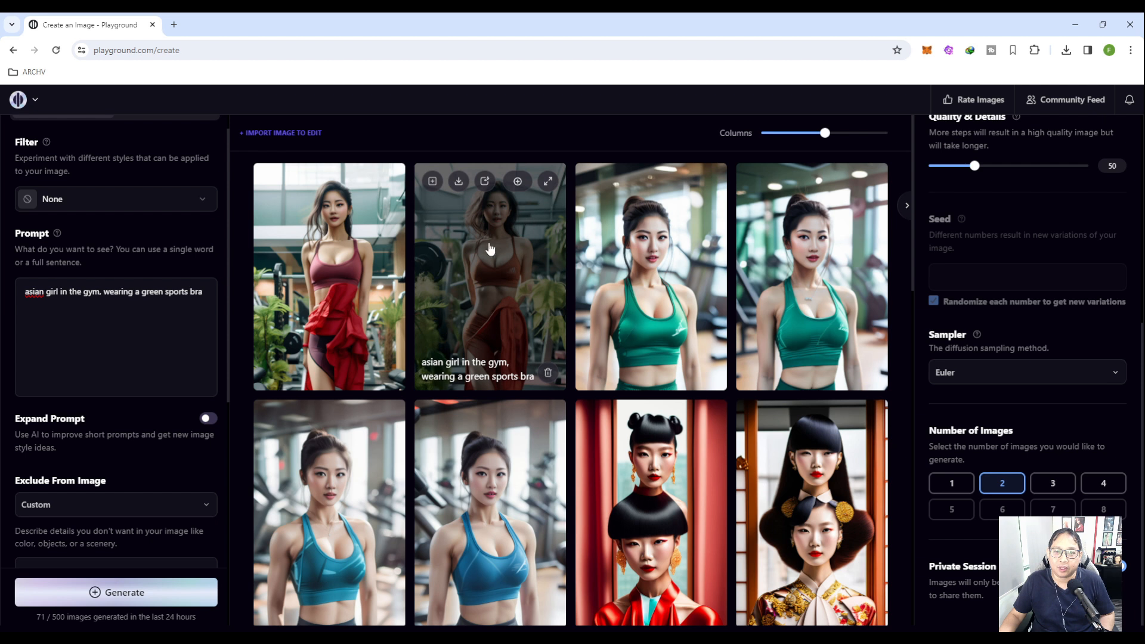
pyautogui.click(549, 374)
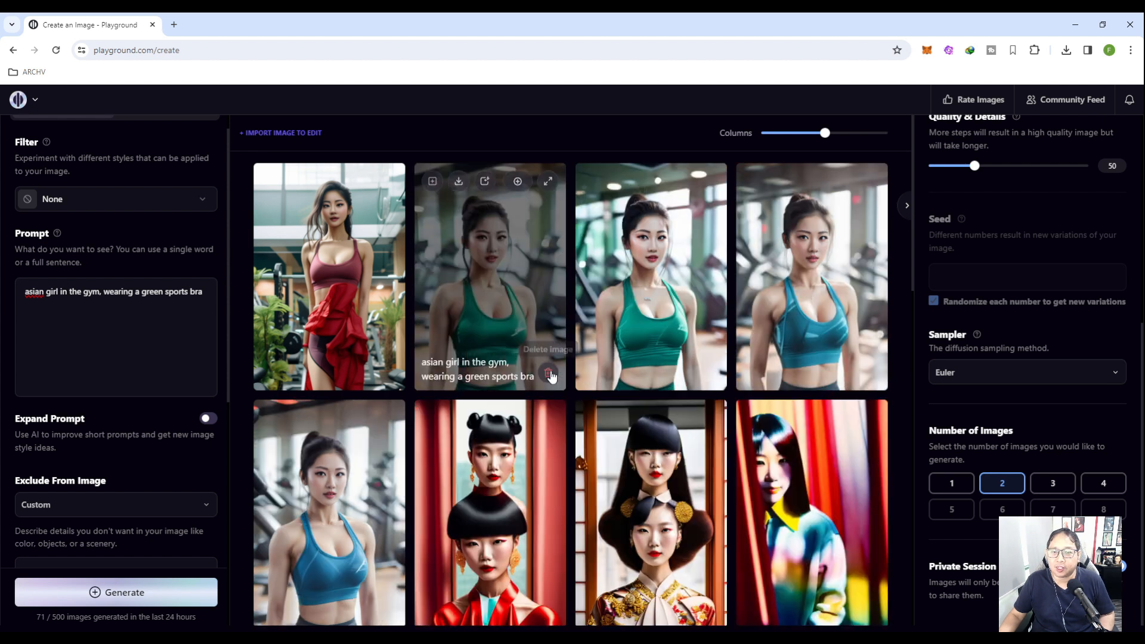
pyautogui.moveTo(393, 383)
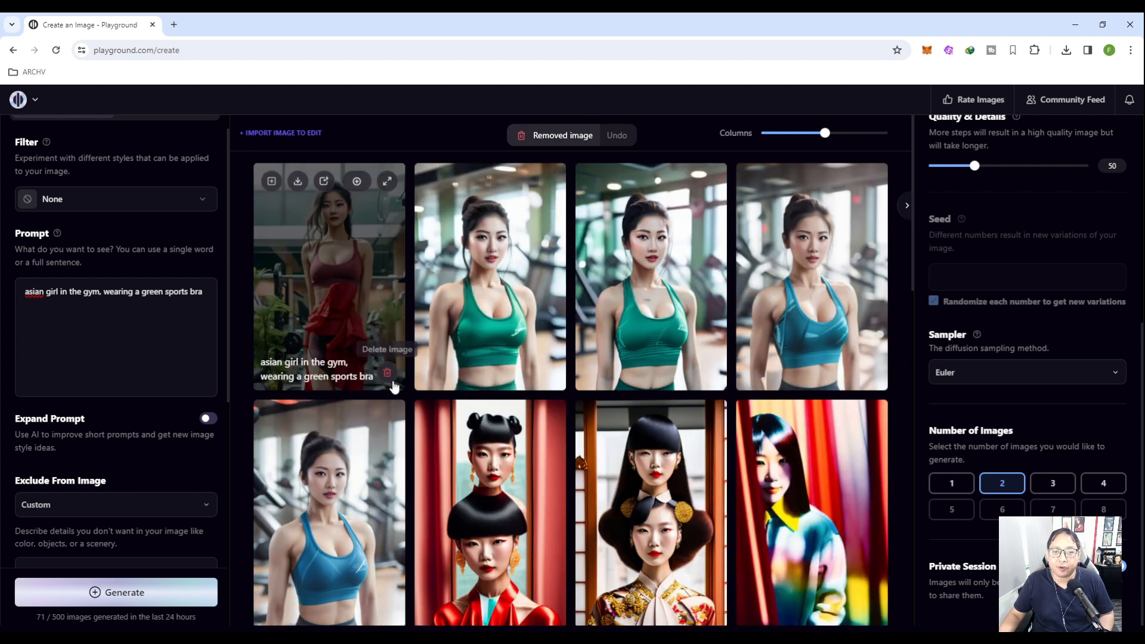
pyautogui.click(387, 375)
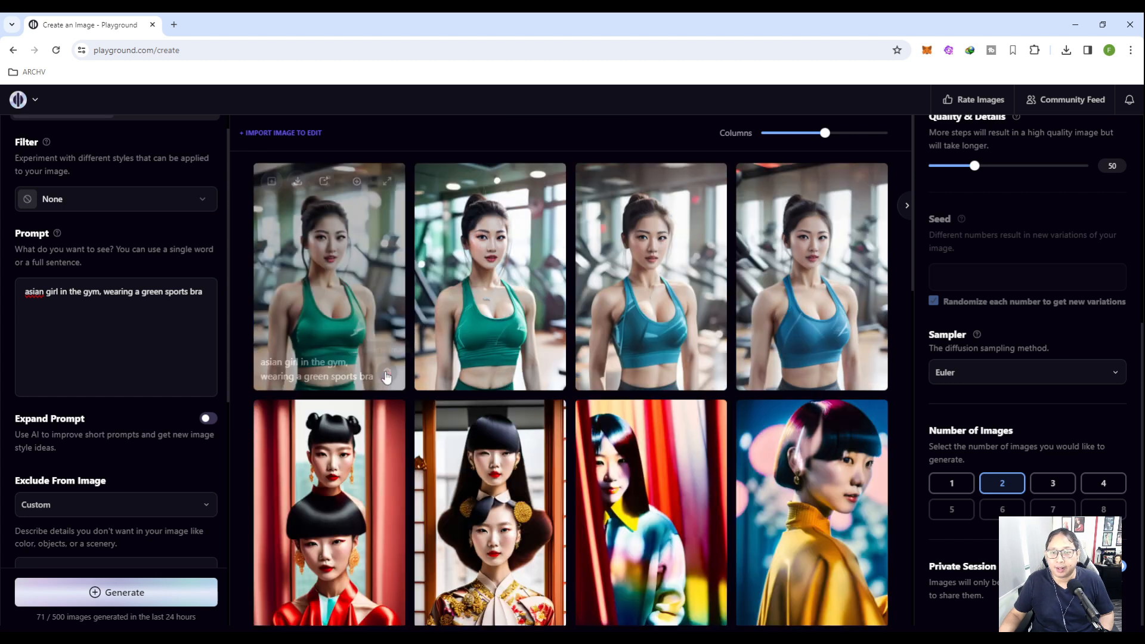
# - Look over the remaining board images, and download the second blue sports bra image generated from "asian girl in the gym"
pyautogui.scroll(-8, 817, 281)
pyautogui.scroll(10, 816, 281)
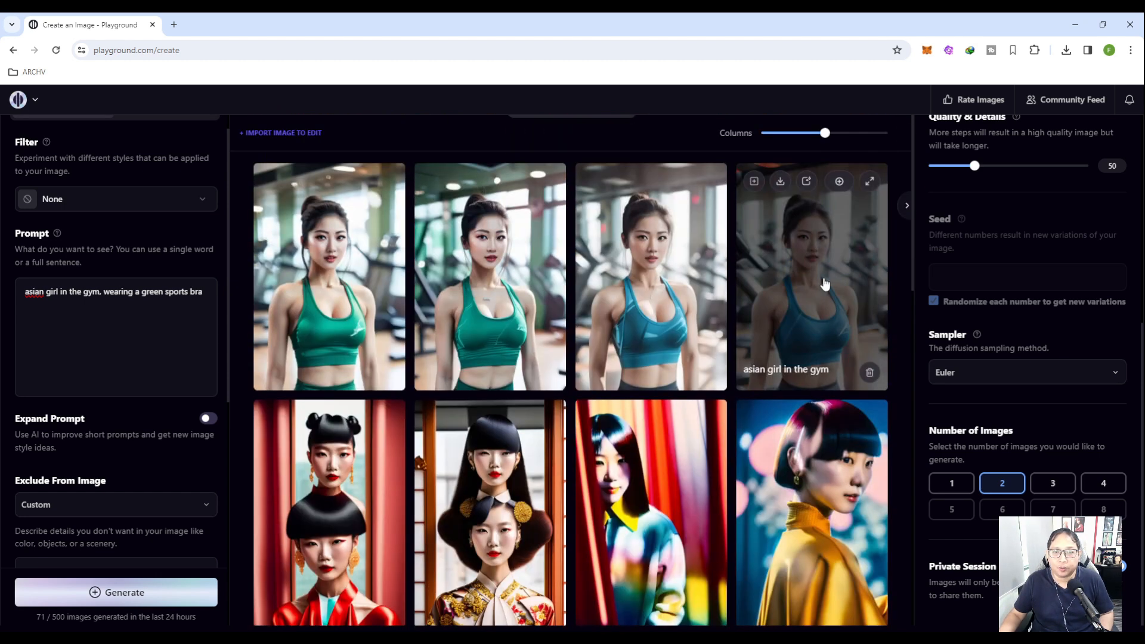
pyautogui.moveTo(404, 259)
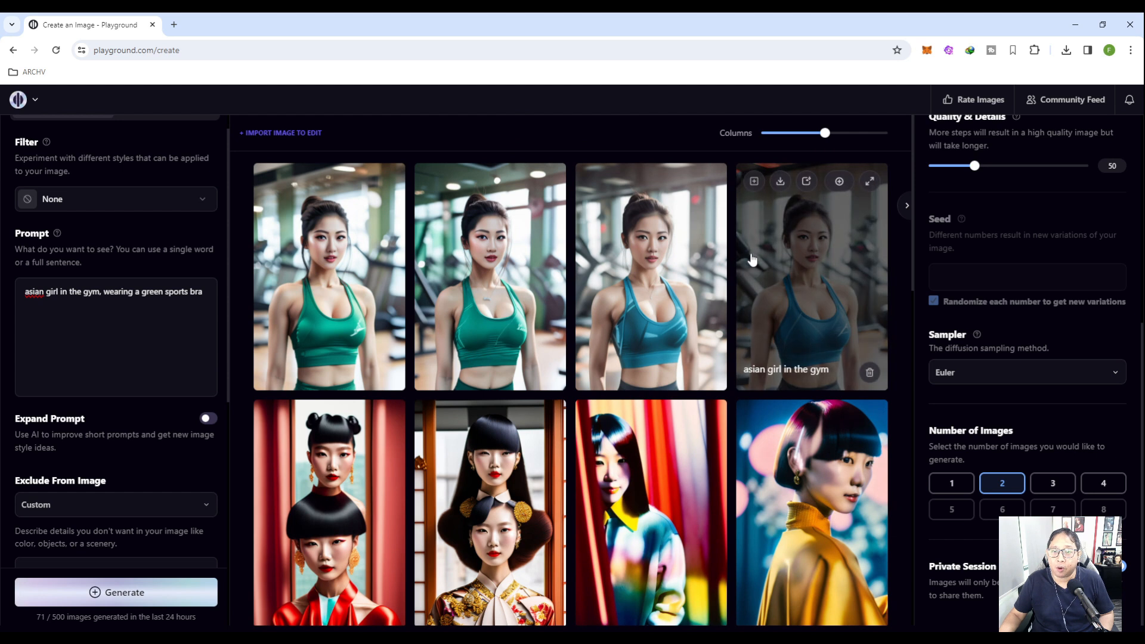
pyautogui.moveTo(815, 250)
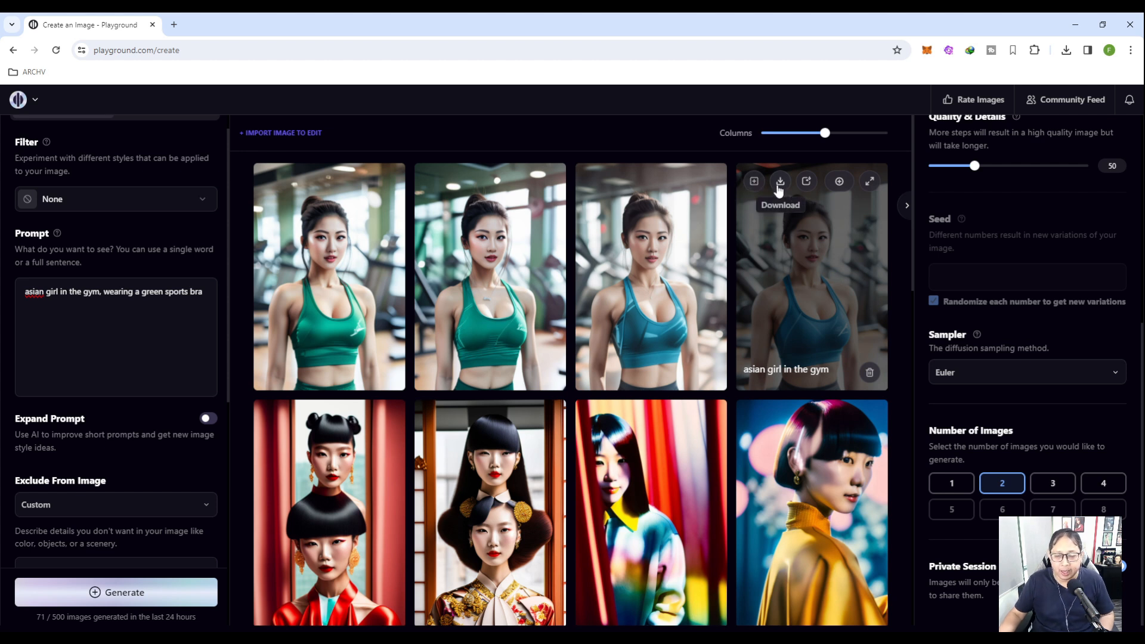
pyautogui.click(779, 186)
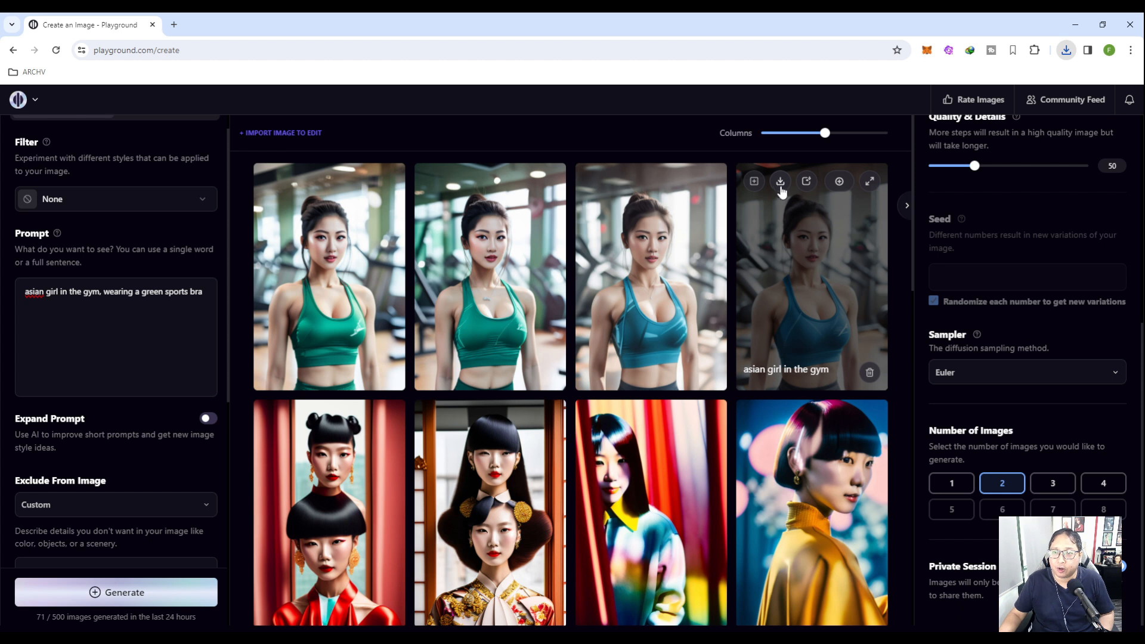
pyautogui.click(841, 185)
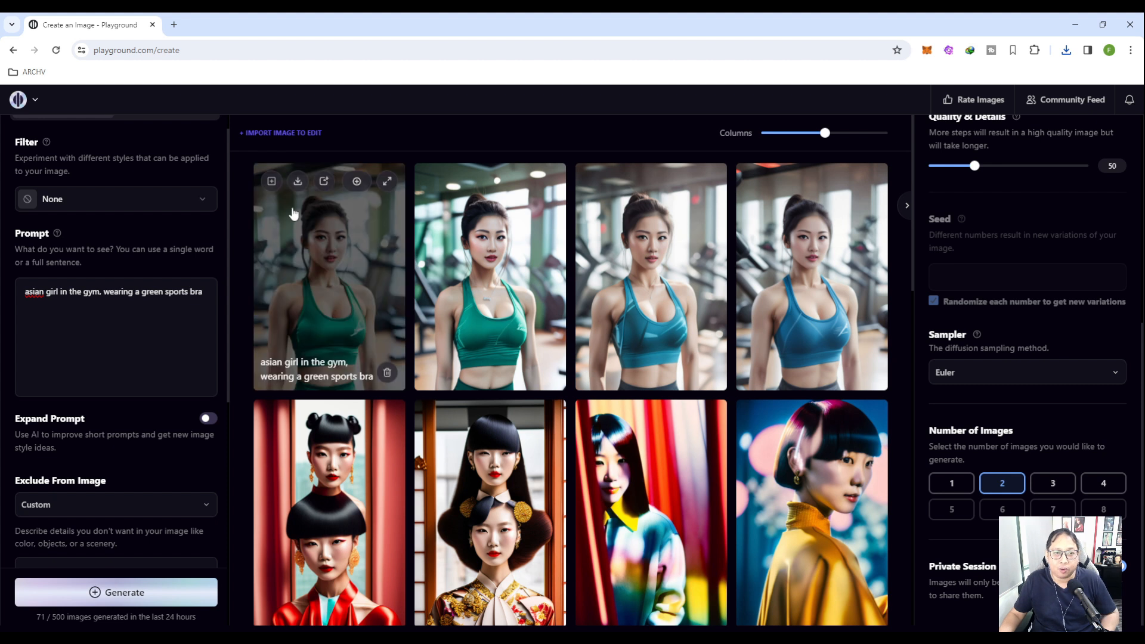
# - Replace the gym and sports bra wording in the prompt so it reads "asian girl in the club"
pyautogui.scroll(-7, 406, 171)
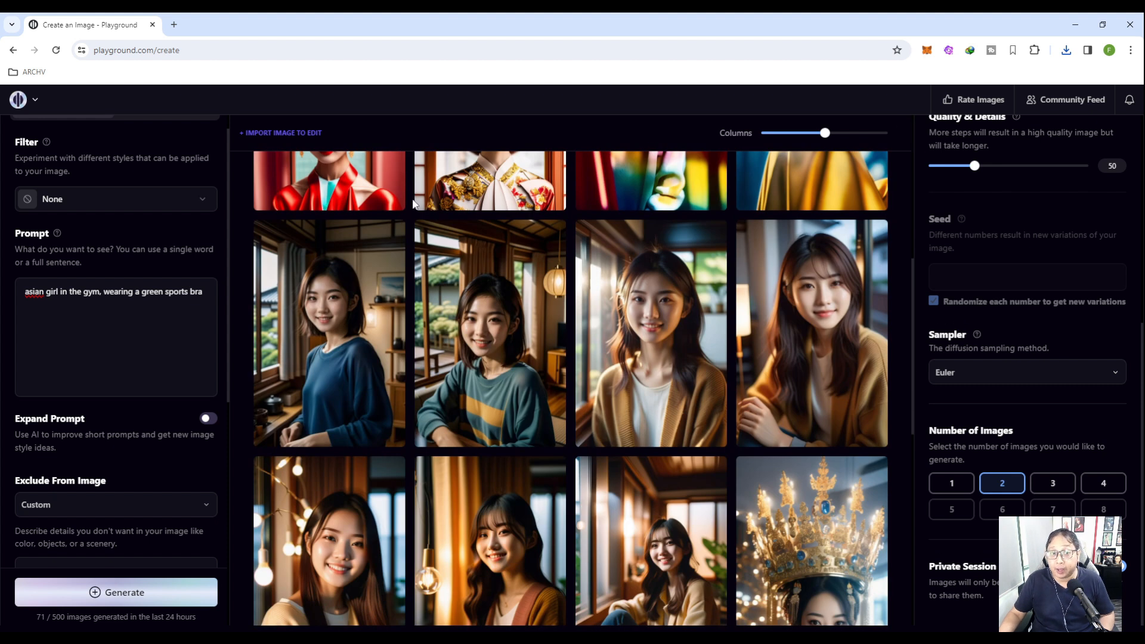
pyautogui.scroll(7, 413, 204)
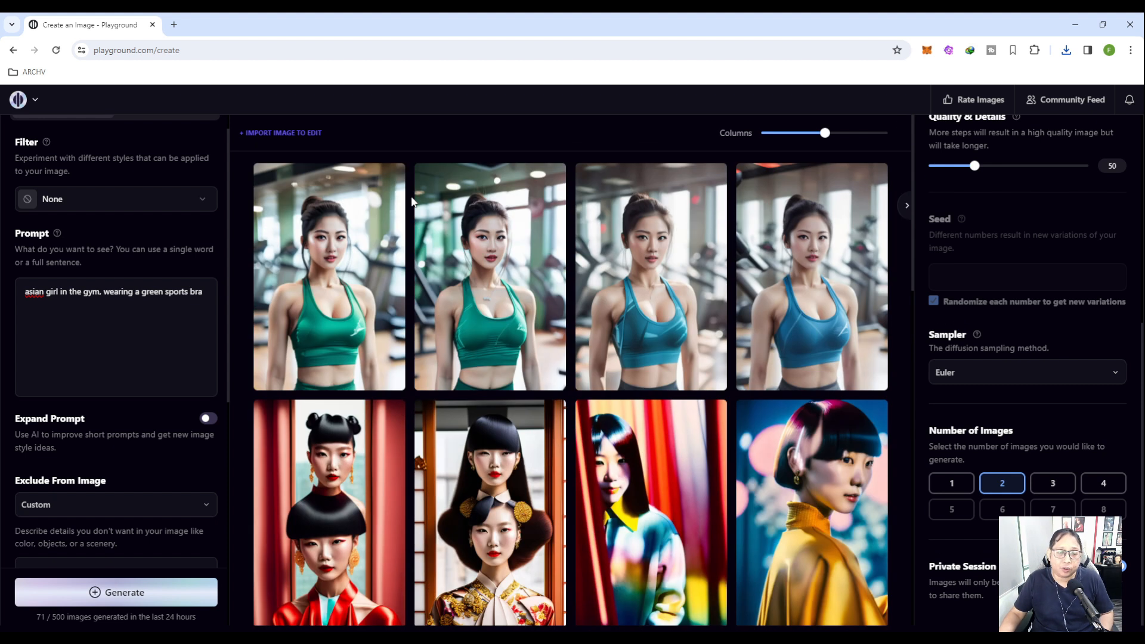
pyautogui.moveTo(204, 292); pyautogui.dragTo(59, 292)
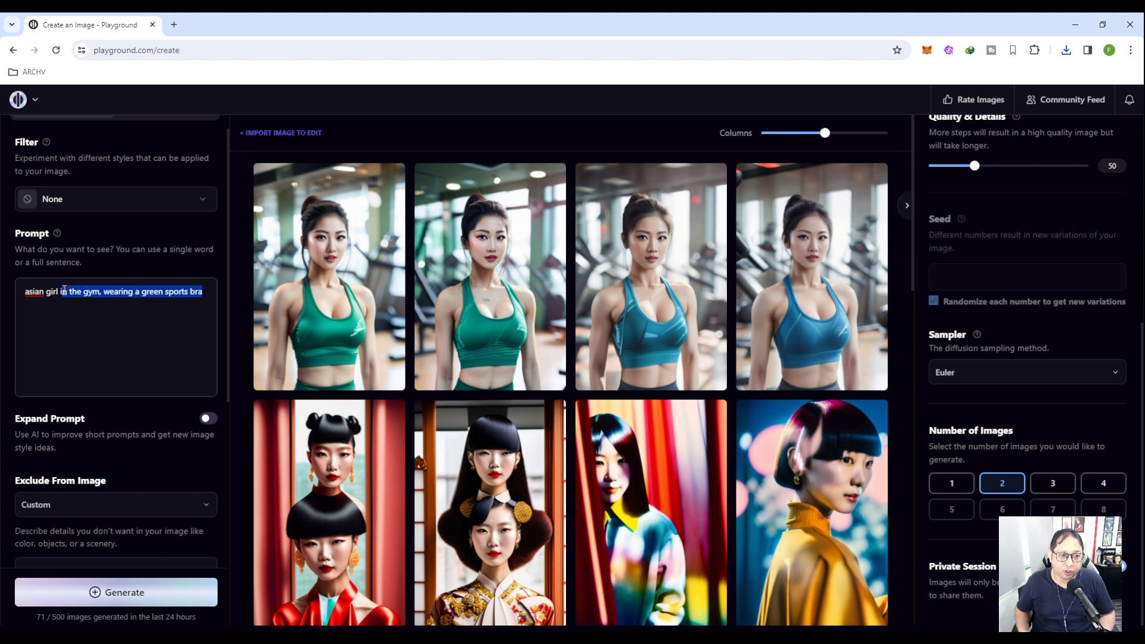
pyautogui.press('BackSpace')
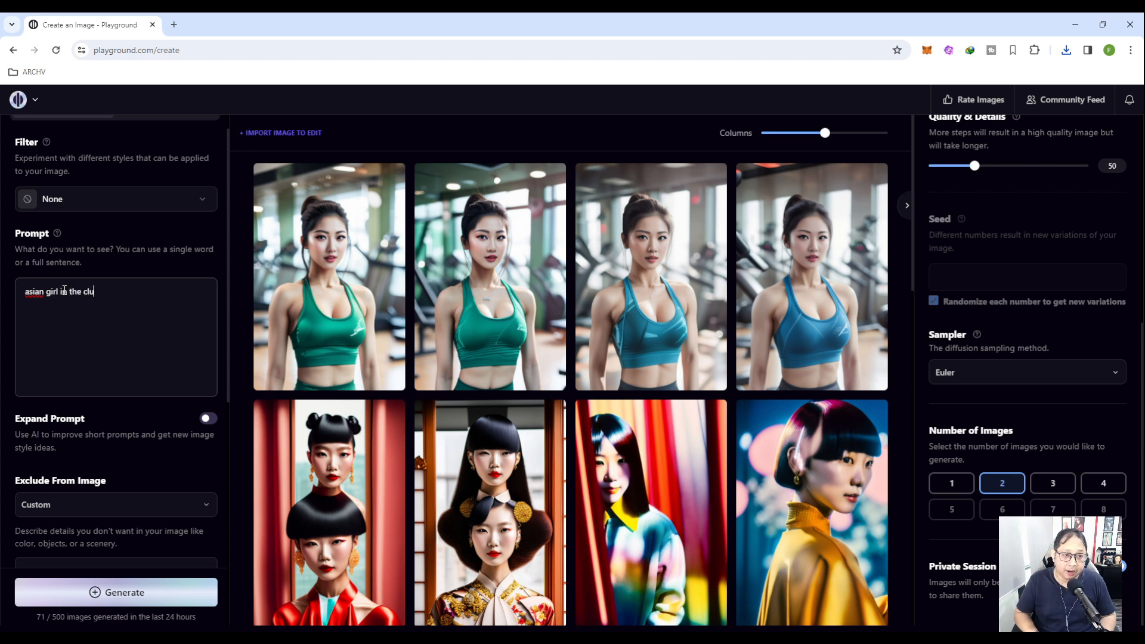
# - Turn on Expand Prompt and set the image strength of the red dress reference to 20
pyautogui.scroll(-2, 167, 314)
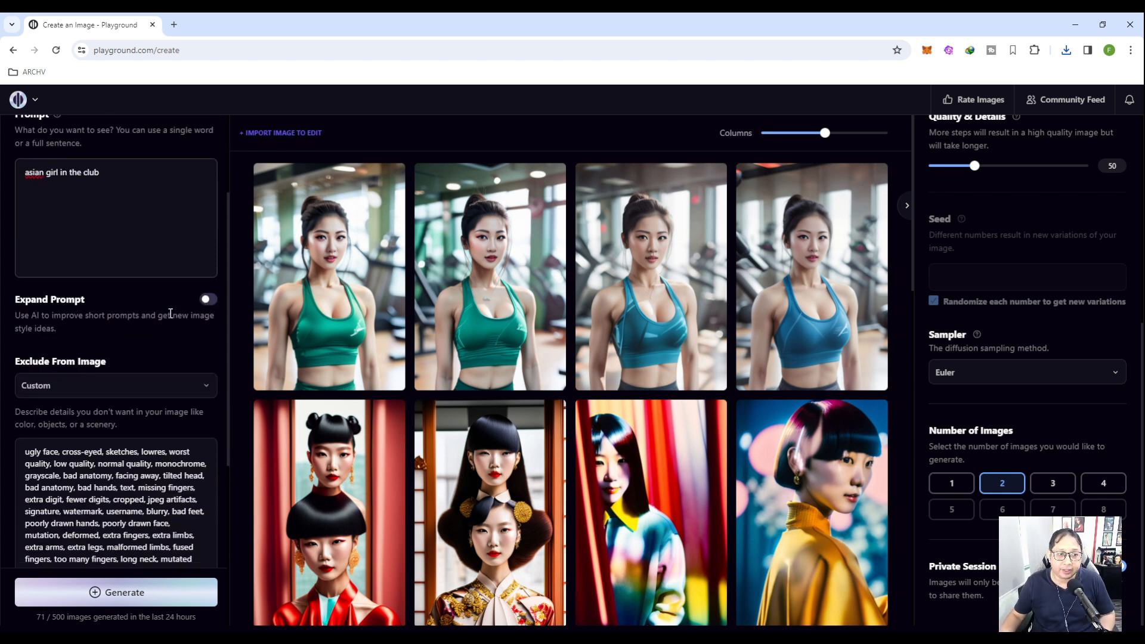
pyautogui.scroll(2, 145, 319)
pyautogui.scroll(-1, 62, 366)
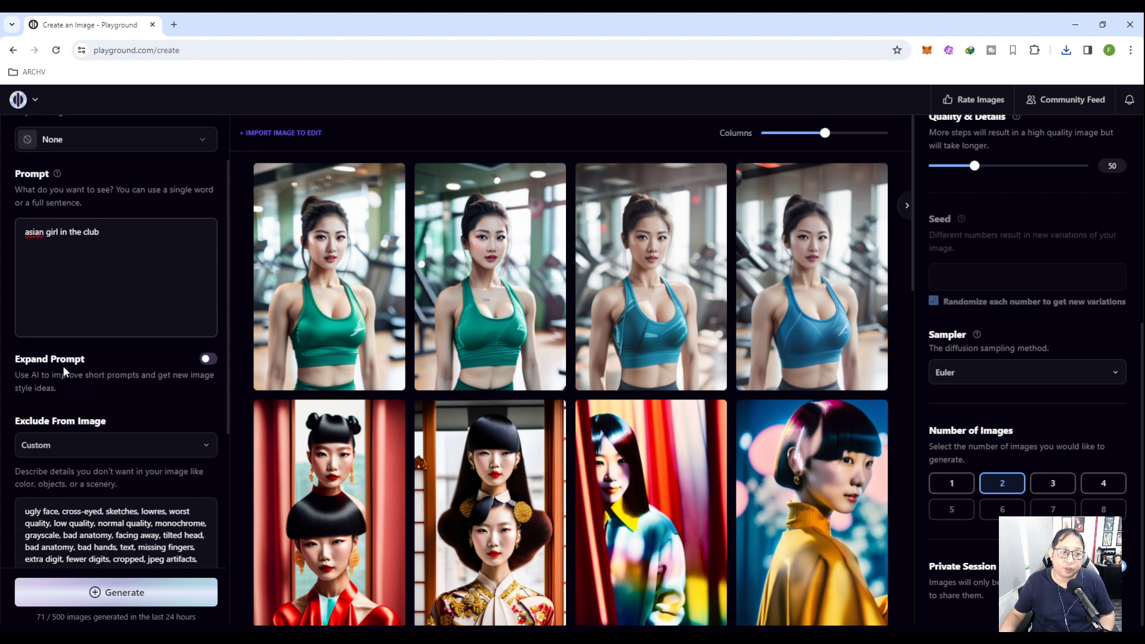
pyautogui.click(208, 359)
pyautogui.scroll(-2, 91, 366)
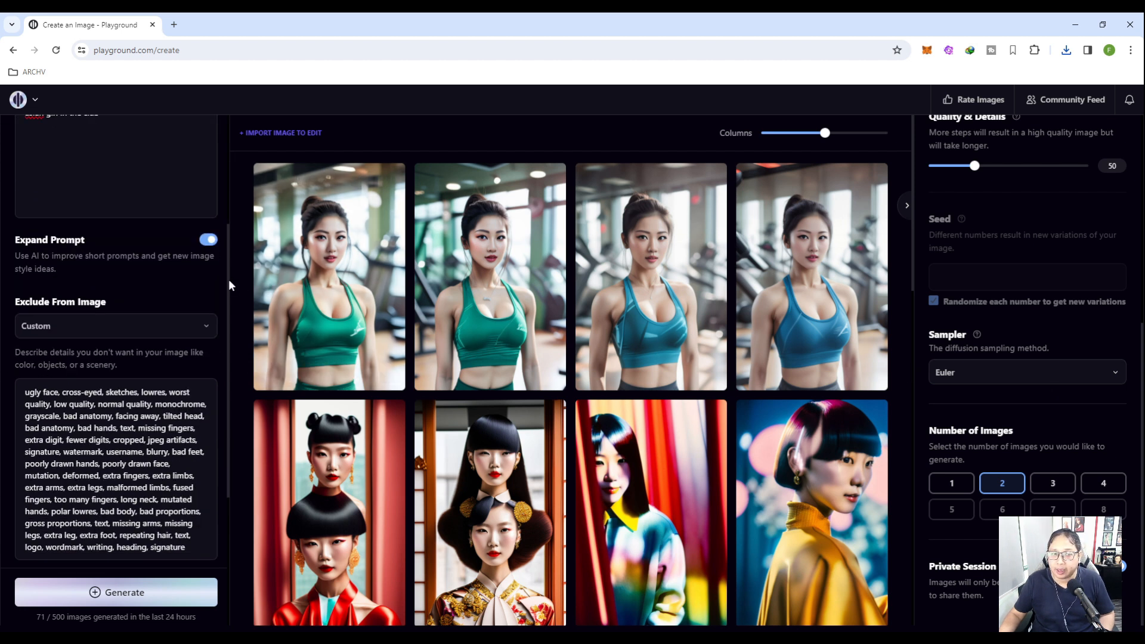
pyautogui.scroll(3, 218, 277)
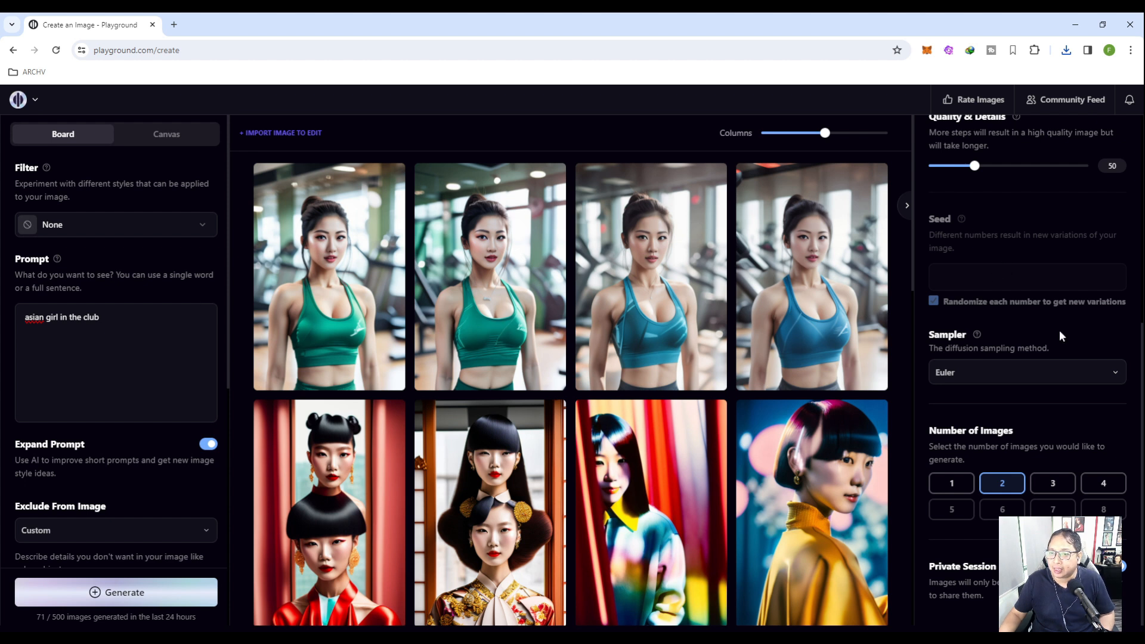
pyautogui.scroll(5, 995, 327)
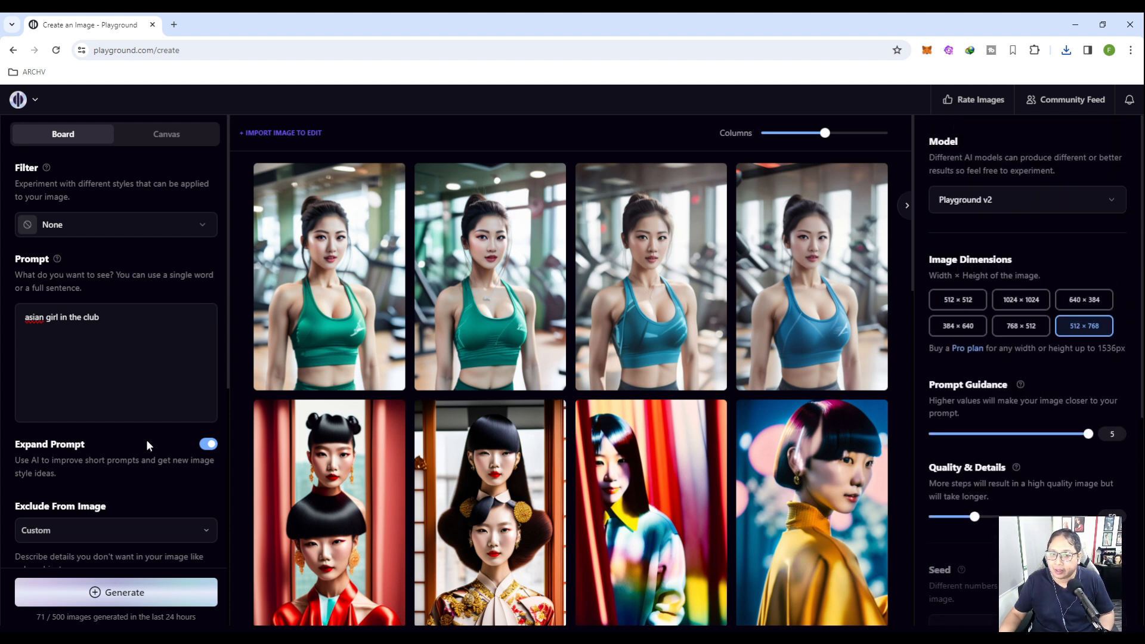
pyautogui.scroll(-7, 147, 445)
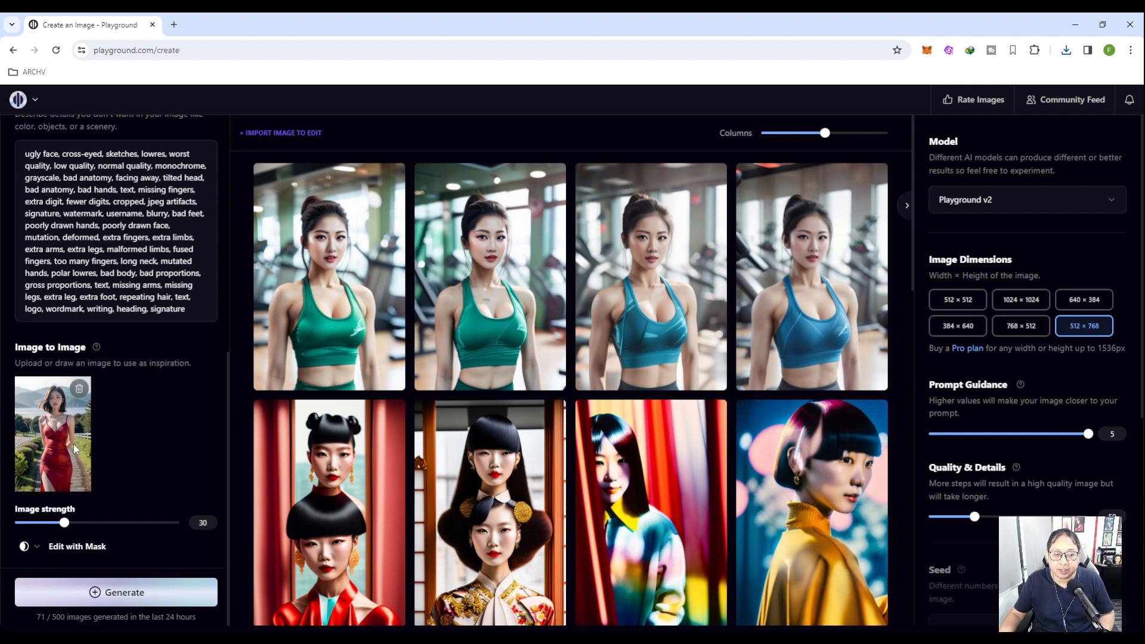
pyautogui.moveTo(64, 522); pyautogui.dragTo(49, 528)
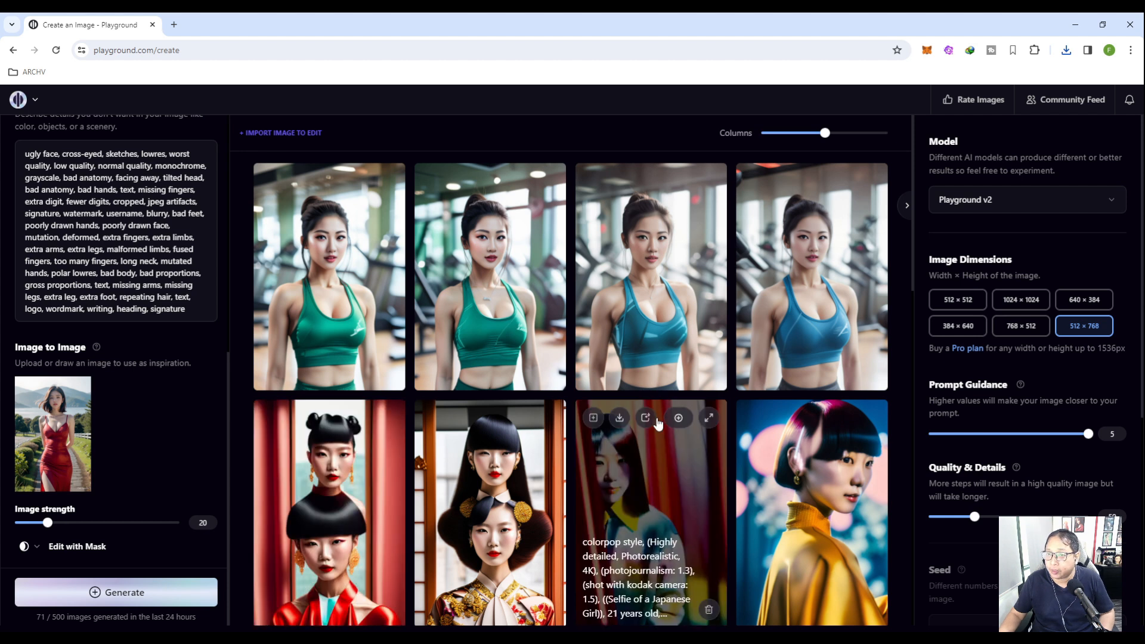
# - Recheck the prompt and generation settings, and generate two images from the club prompt with the red dress reference
pyautogui.scroll(-5, 990, 293)
pyautogui.scroll(5, 1001, 297)
pyautogui.scroll(7, 224, 273)
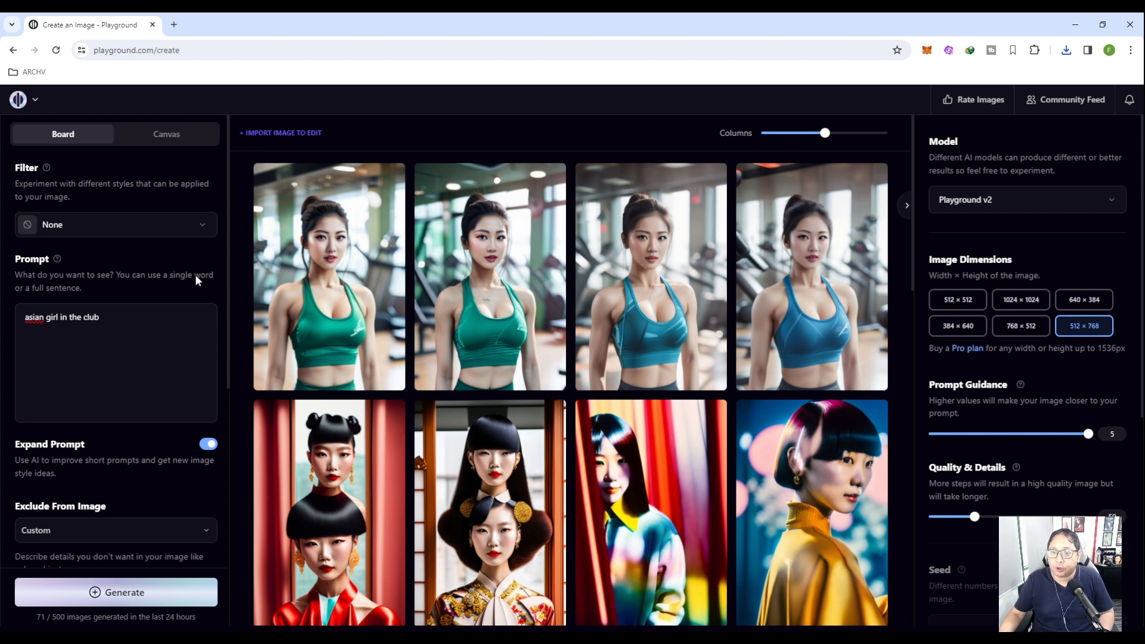
pyautogui.scroll(-7, 197, 272)
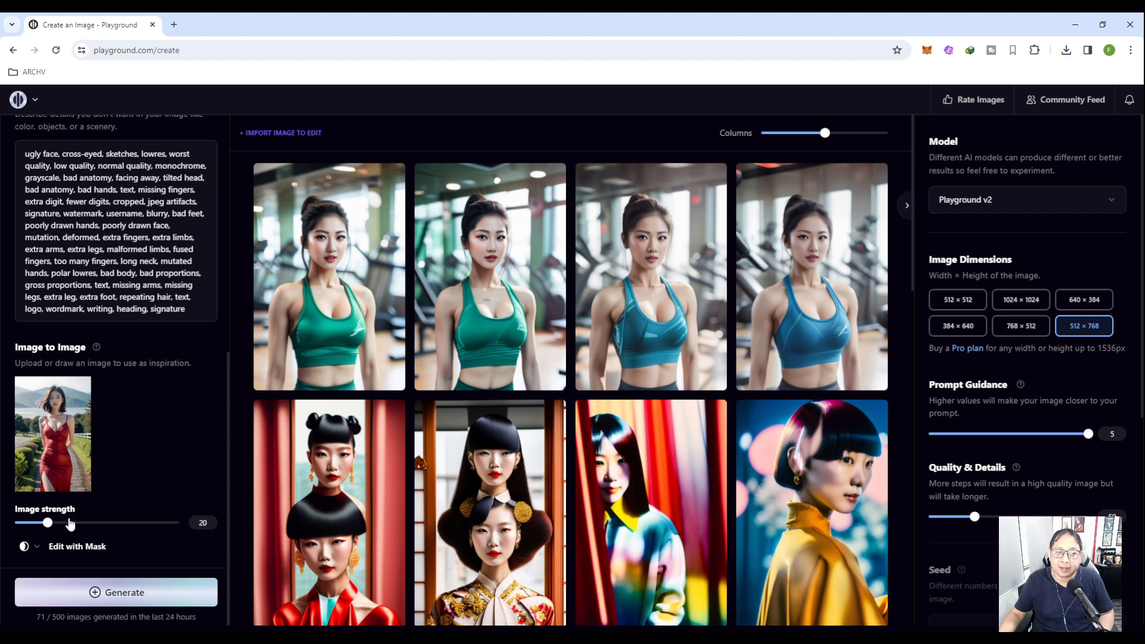
pyautogui.scroll(7, 214, 402)
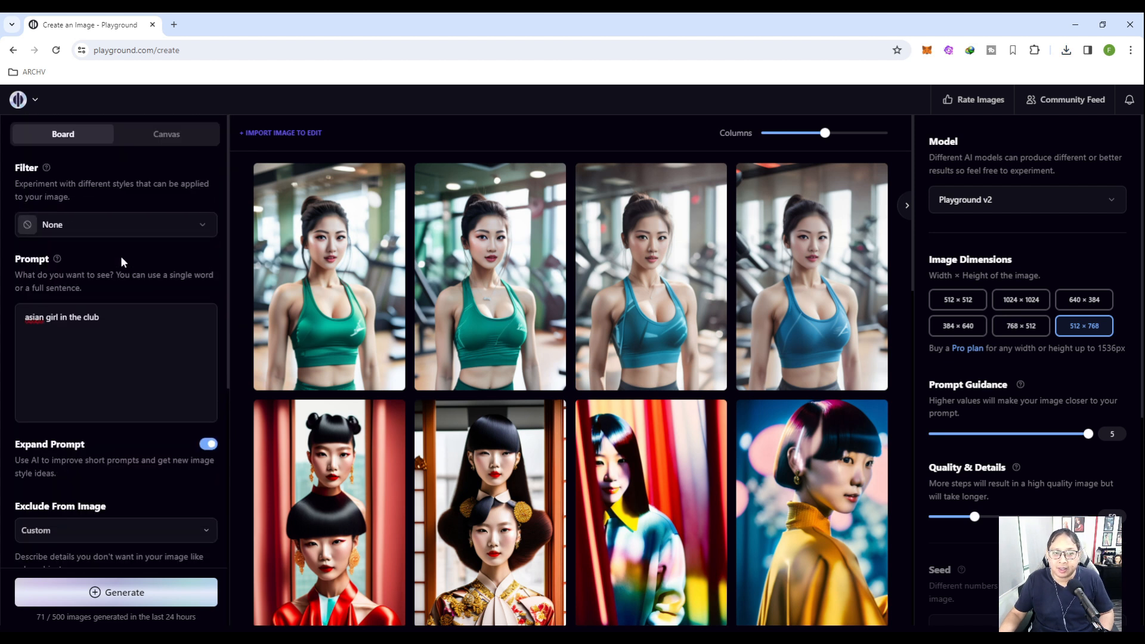
pyautogui.scroll(-5, 1083, 276)
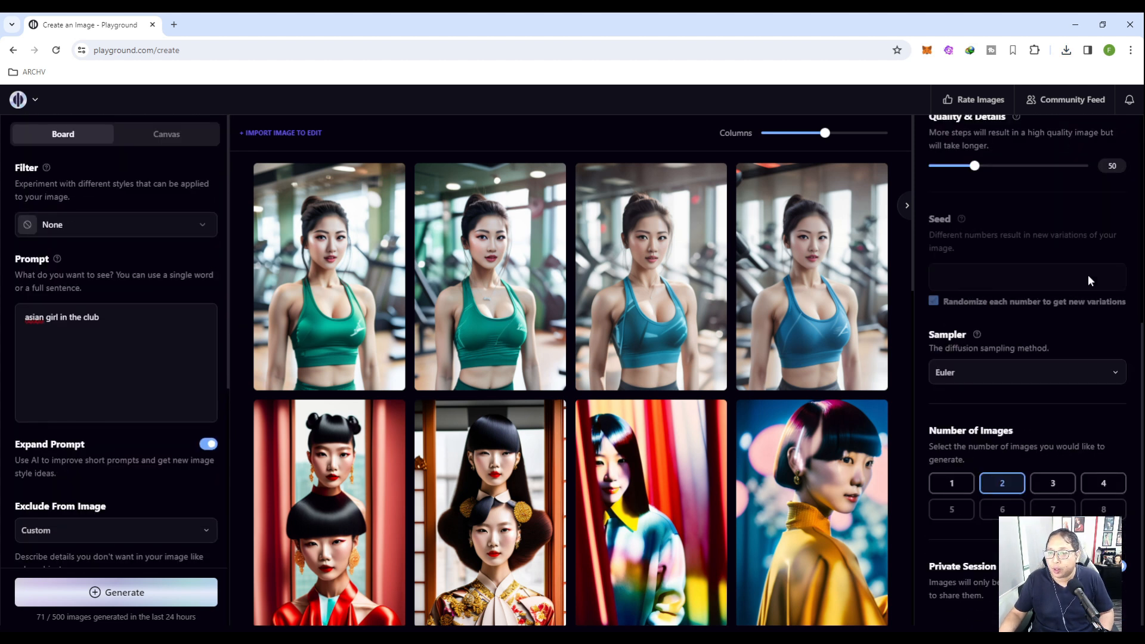
pyautogui.scroll(5, 1088, 275)
pyautogui.scroll(-4, 243, 352)
pyautogui.scroll(4, 310, 418)
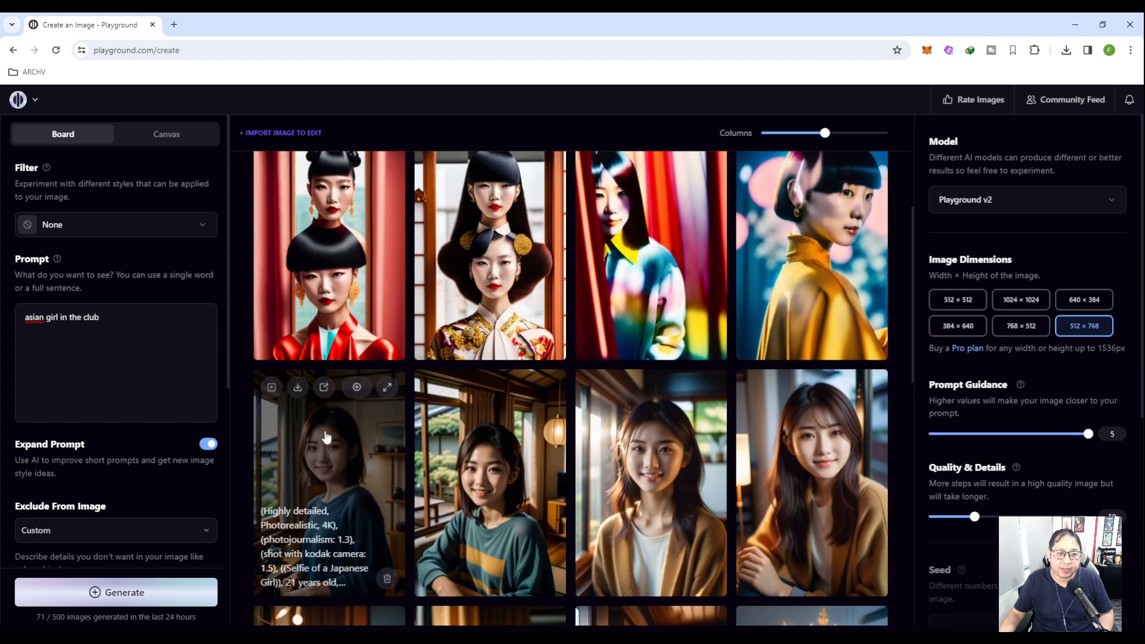
pyautogui.scroll(-7, 38, 328)
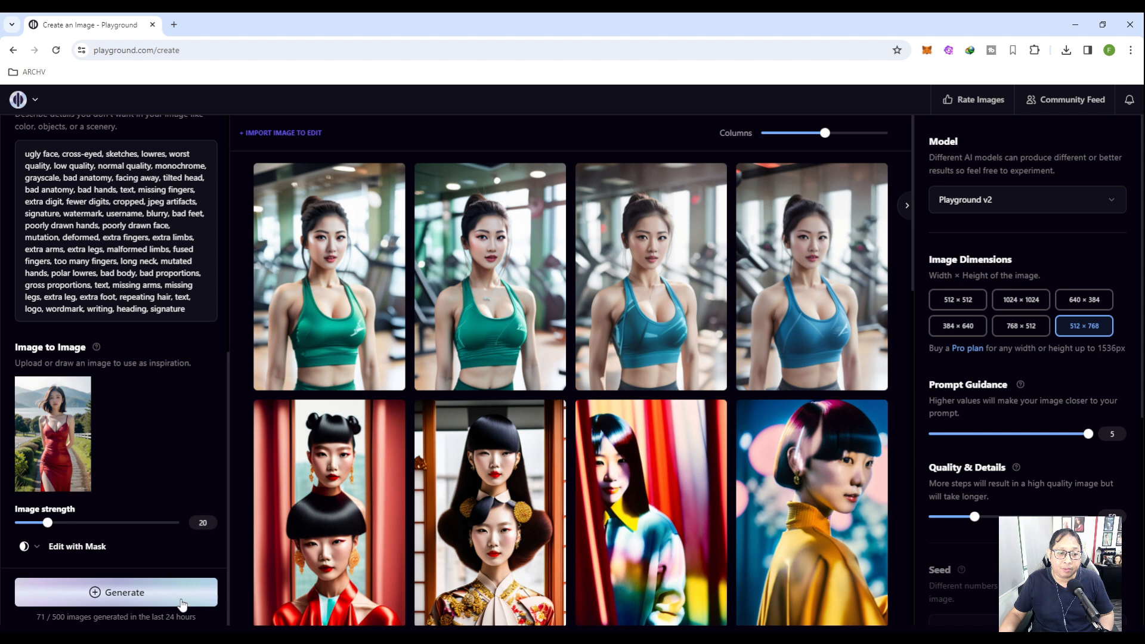
pyautogui.click(127, 590)
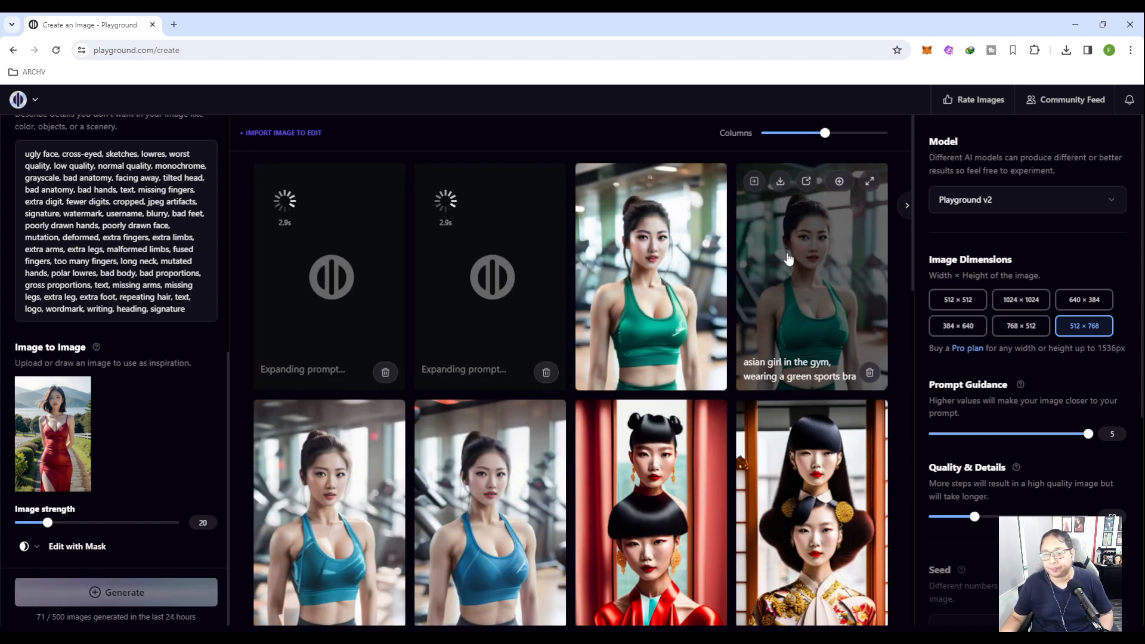
# - View the second new club dancing image enlarged, return to the board, and go back to the prompt
pyautogui.scroll(-5, 1002, 382)
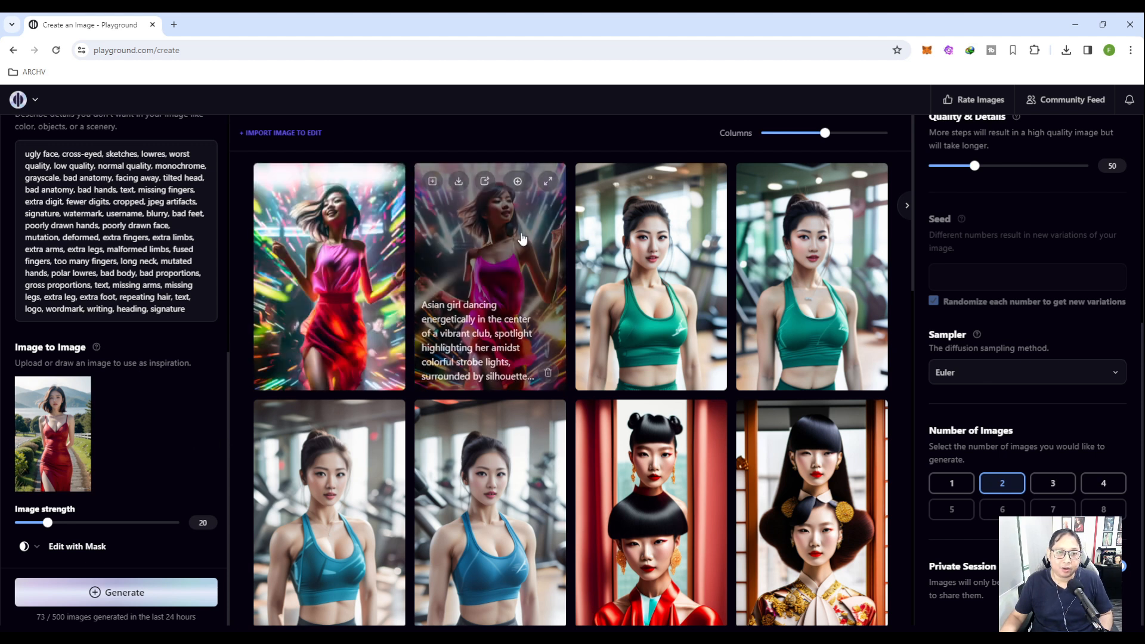
pyautogui.click(548, 189)
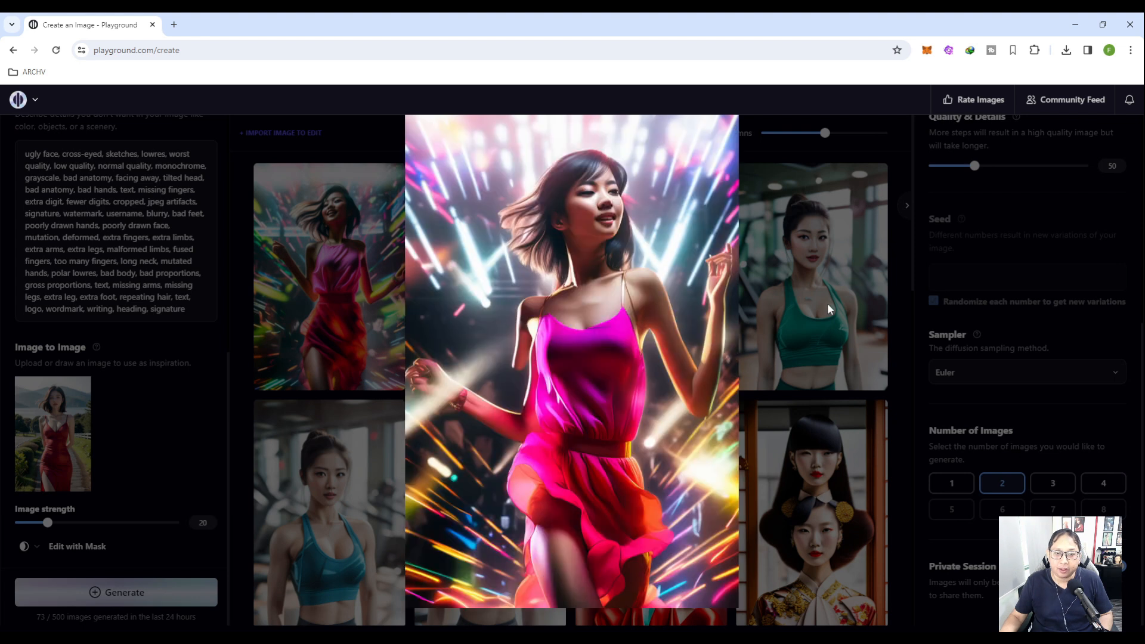
pyautogui.click(877, 290)
pyautogui.scroll(5, 169, 297)
pyautogui.scroll(3, 168, 298)
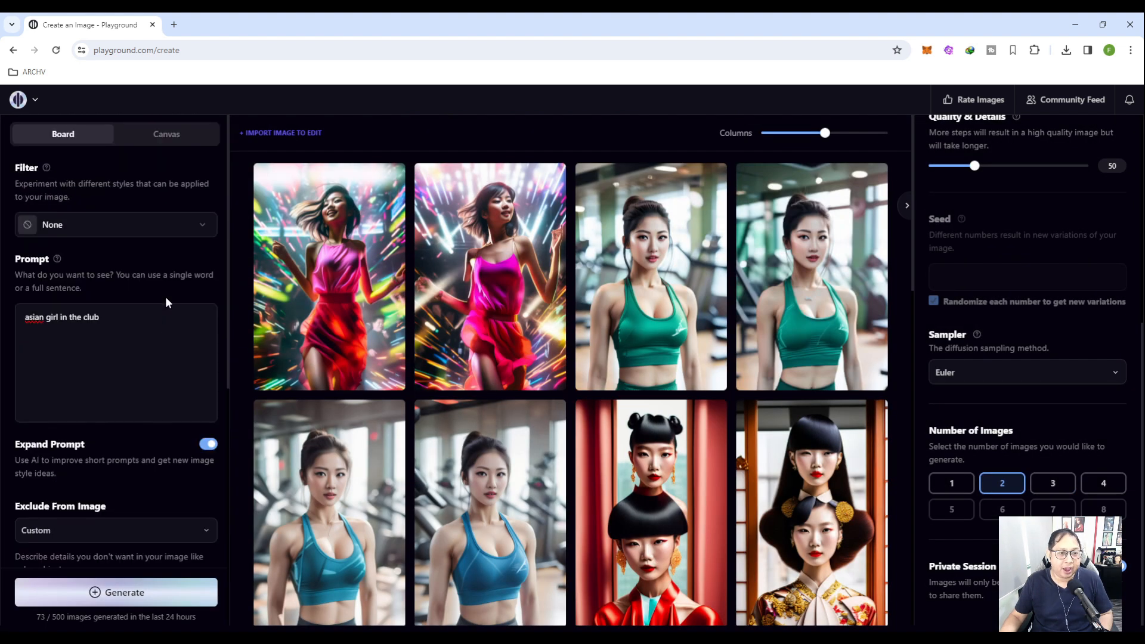
# - Replace the club prompt with "Japanese girl in a dress" and look back over the earlier board images
pyautogui.moveTo(115, 316); pyautogui.dragTo(63, 323)
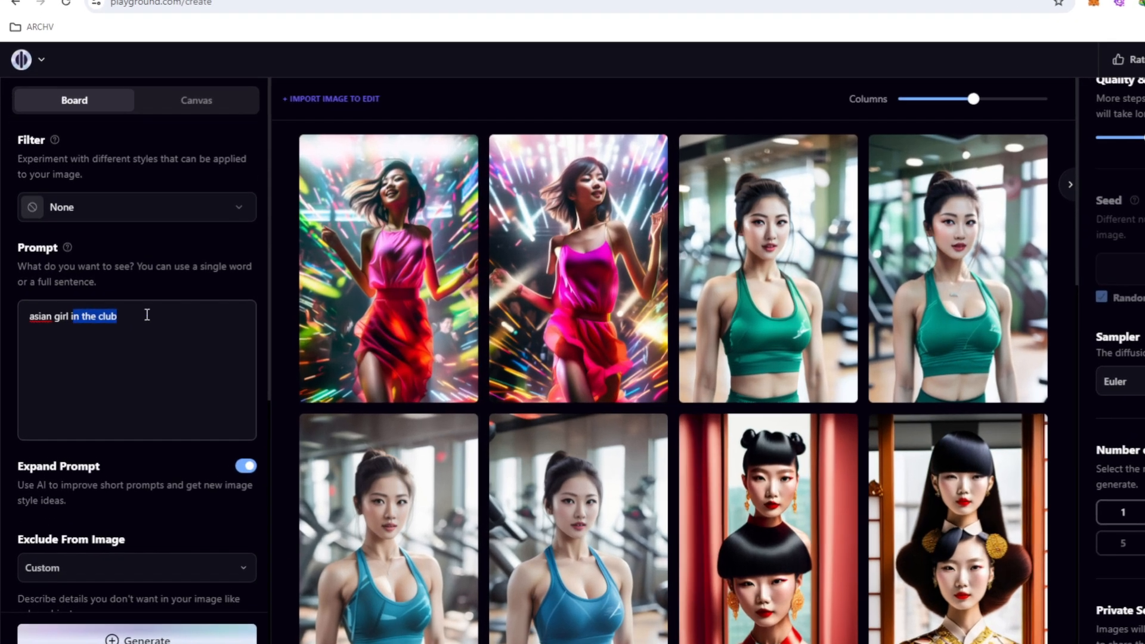
pyautogui.press('BackSpace')
pyautogui.press('BackSpace')
pyautogui.press('BackSpace')
pyautogui.press('BackSpace')
pyautogui.press('BackSpace')
pyautogui.press('BackSpace')
pyautogui.press('BackSpace')
pyautogui.press('BackSpace')
pyautogui.press('BackSpace')
pyautogui.press('BackSpace')
pyautogui.press('BackSpace')
pyautogui.press('BackSpace')
pyautogui.write('Japanese ')
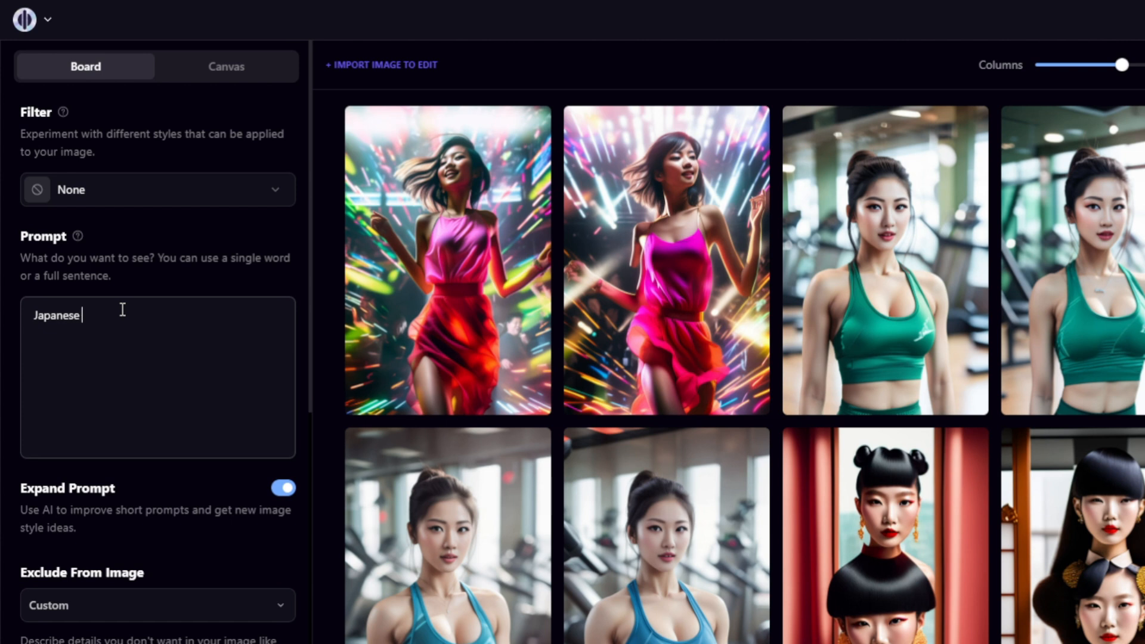
pyautogui.write('girl in a dre')
pyautogui.scroll(-10, 324, 346)
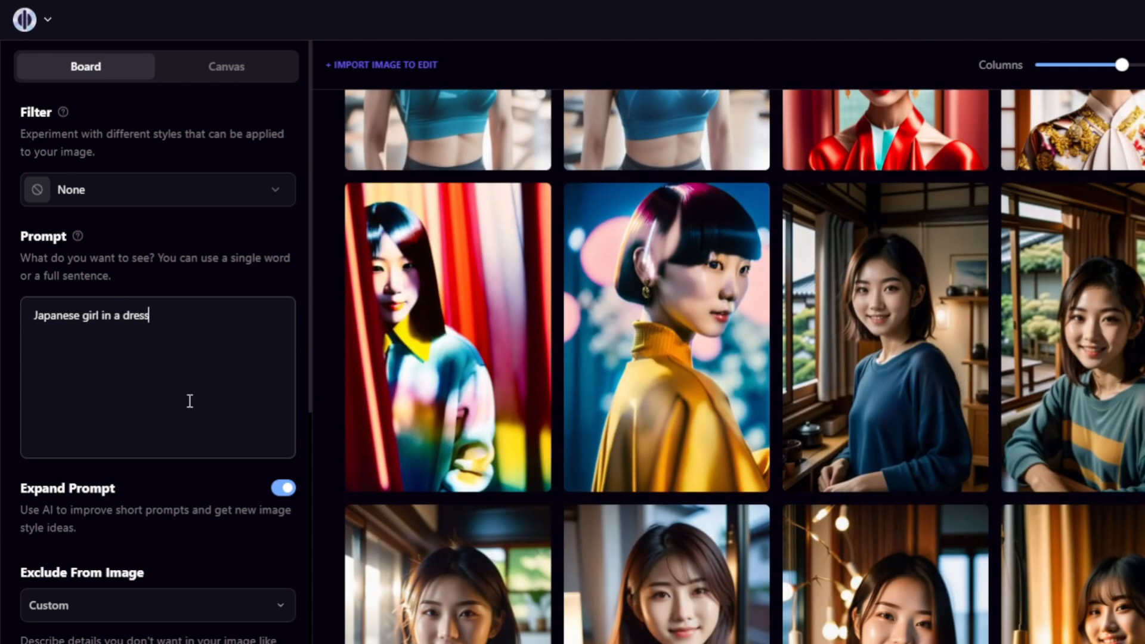
pyautogui.scroll(-10, 186, 399)
pyautogui.scroll(10, 220, 468)
pyautogui.scroll(5, 511, 298)
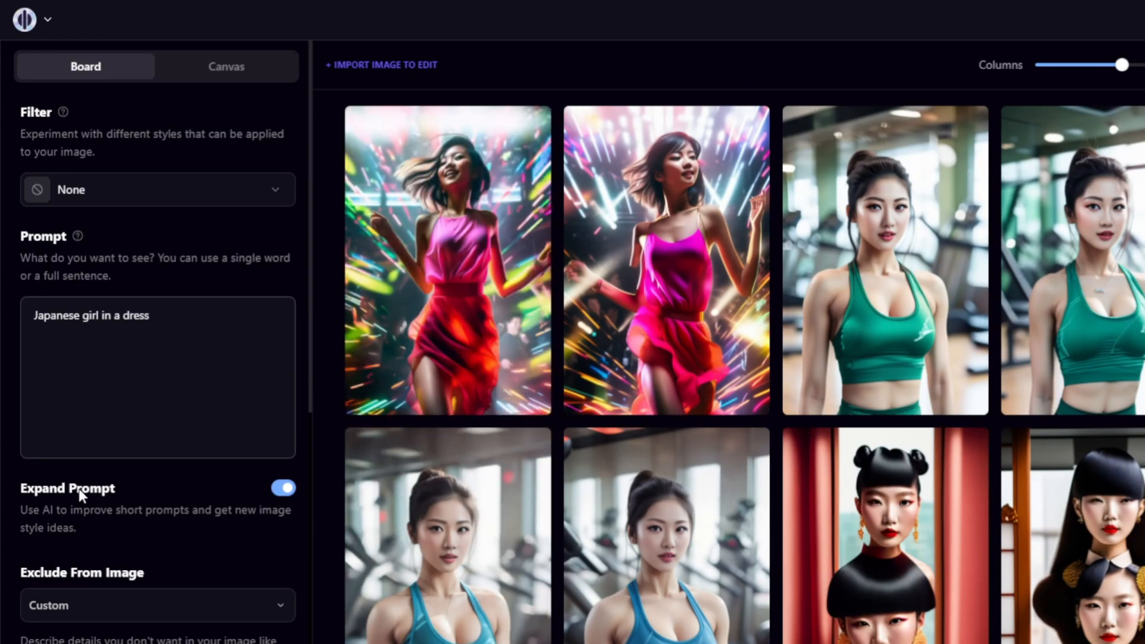
# - Turn off Expand Prompt and set the image strength of the red dress reference to 30
pyautogui.moveTo(541, 471)
pyautogui.moveTo(530, 170)
pyautogui.click(283, 488)
pyautogui.scroll(-7, 266, 388)
pyautogui.scroll(3, 257, 329)
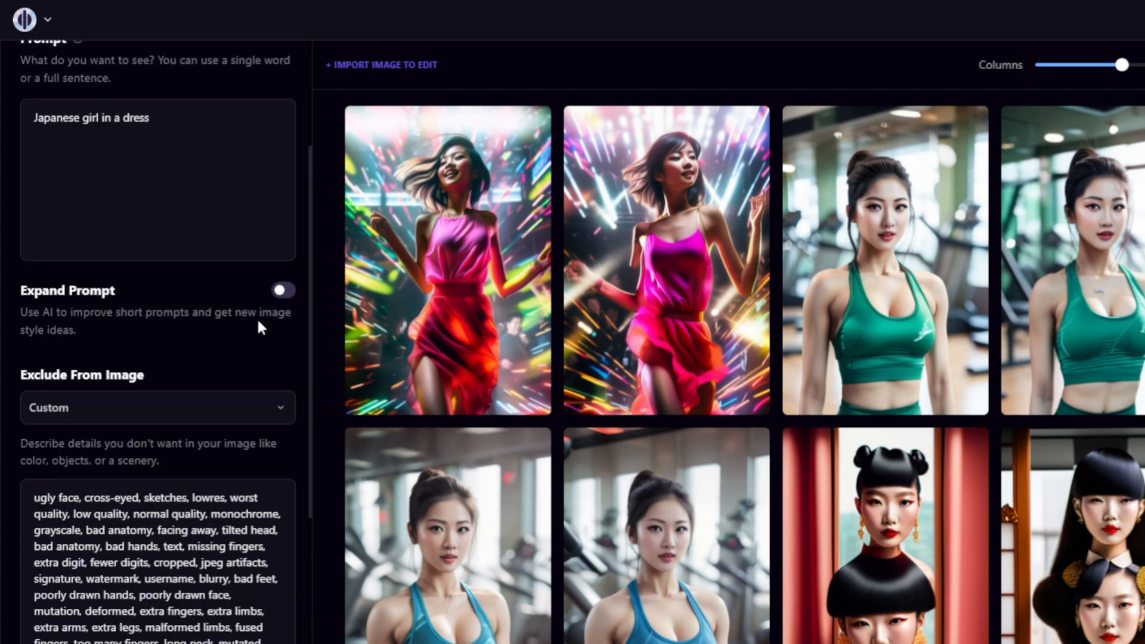
pyautogui.scroll(3, 261, 331)
pyautogui.scroll(-6, 238, 334)
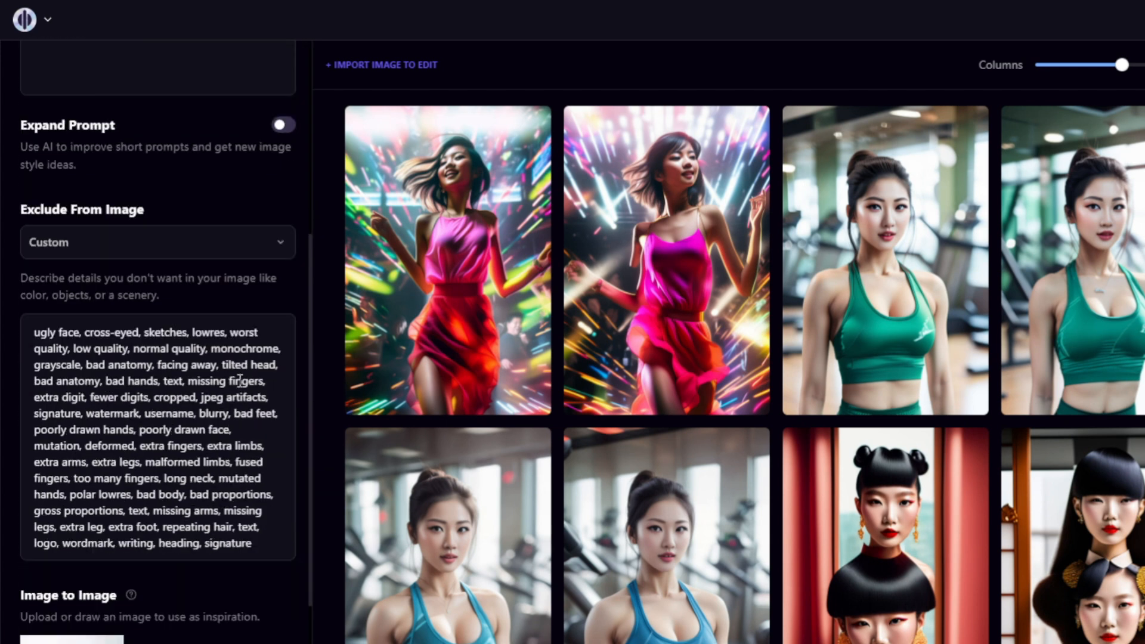
pyautogui.scroll(-4, 240, 380)
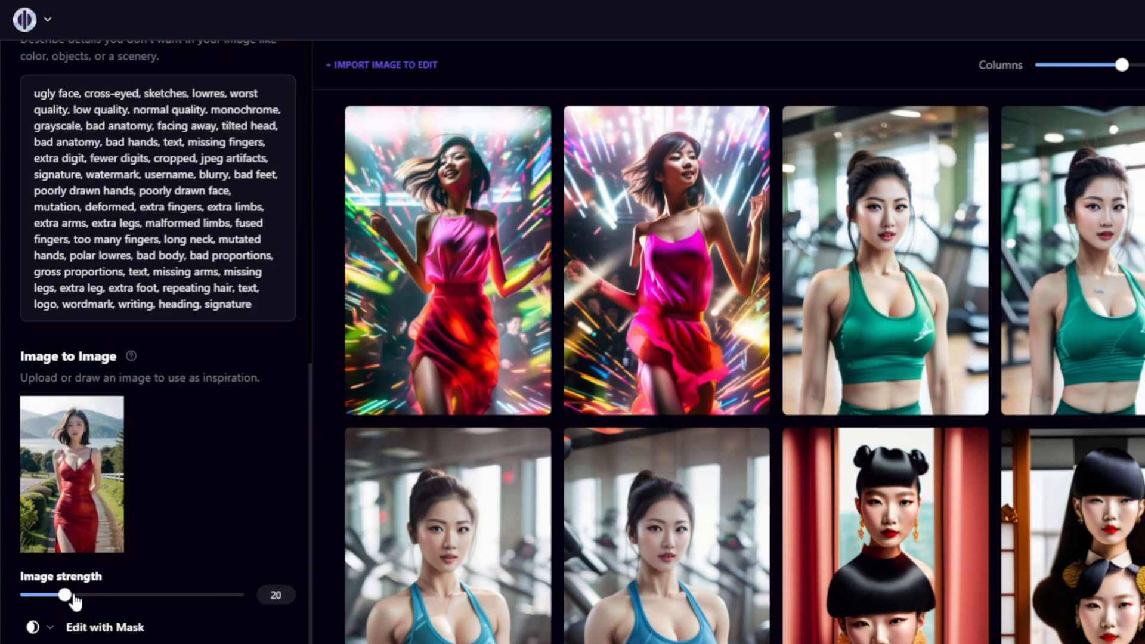
pyautogui.moveTo(64, 595); pyautogui.dragTo(87, 595)
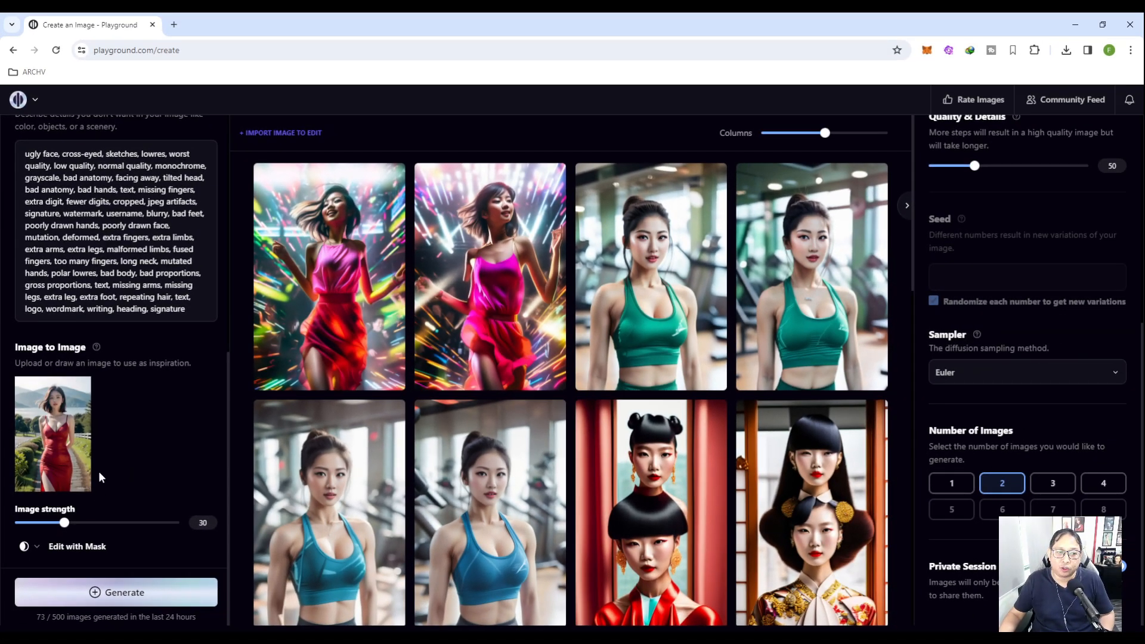
# - Generate two images from the Japanese girl prompt with the red dress reference, and recheck the prompt settings
pyautogui.click(153, 593)
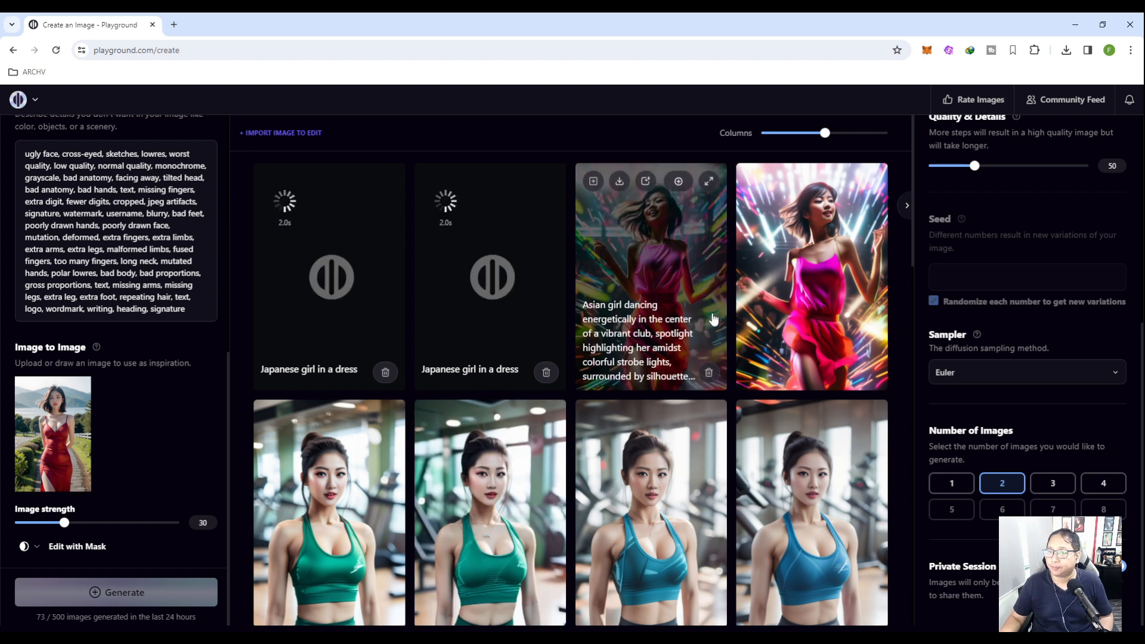
pyautogui.scroll(7, 157, 373)
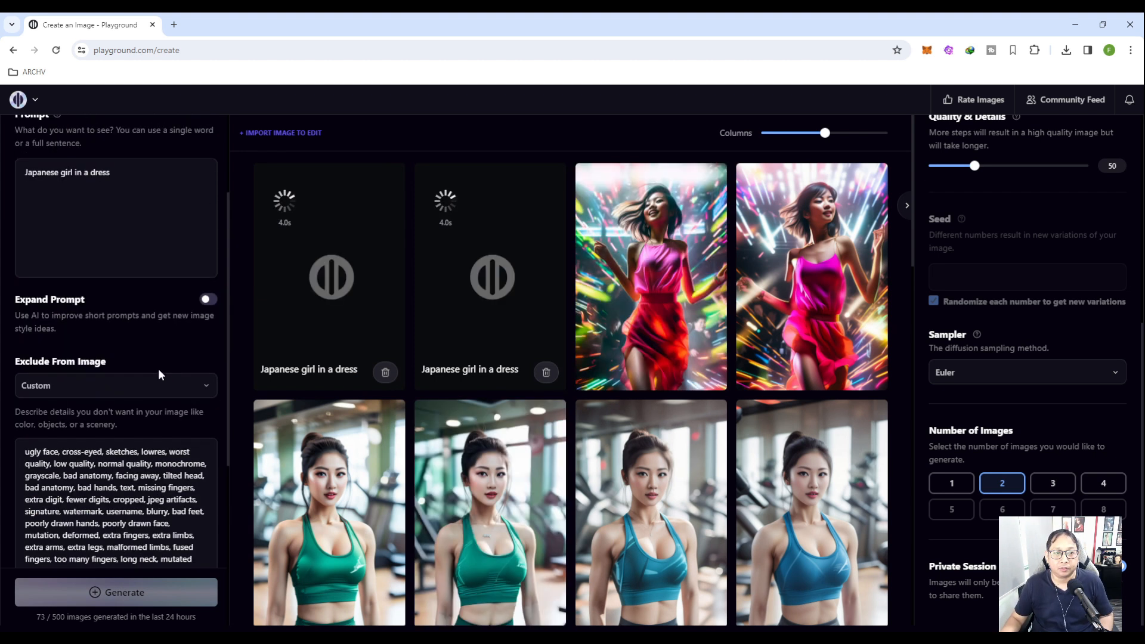
pyautogui.scroll(-7, 159, 370)
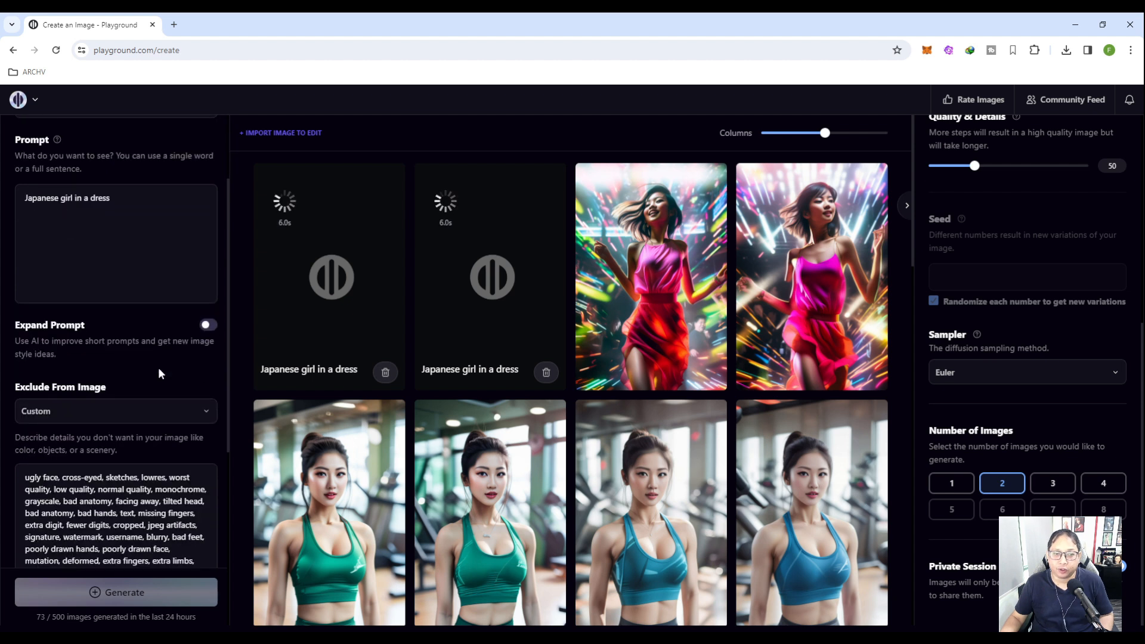
pyautogui.scroll(-1, 159, 368)
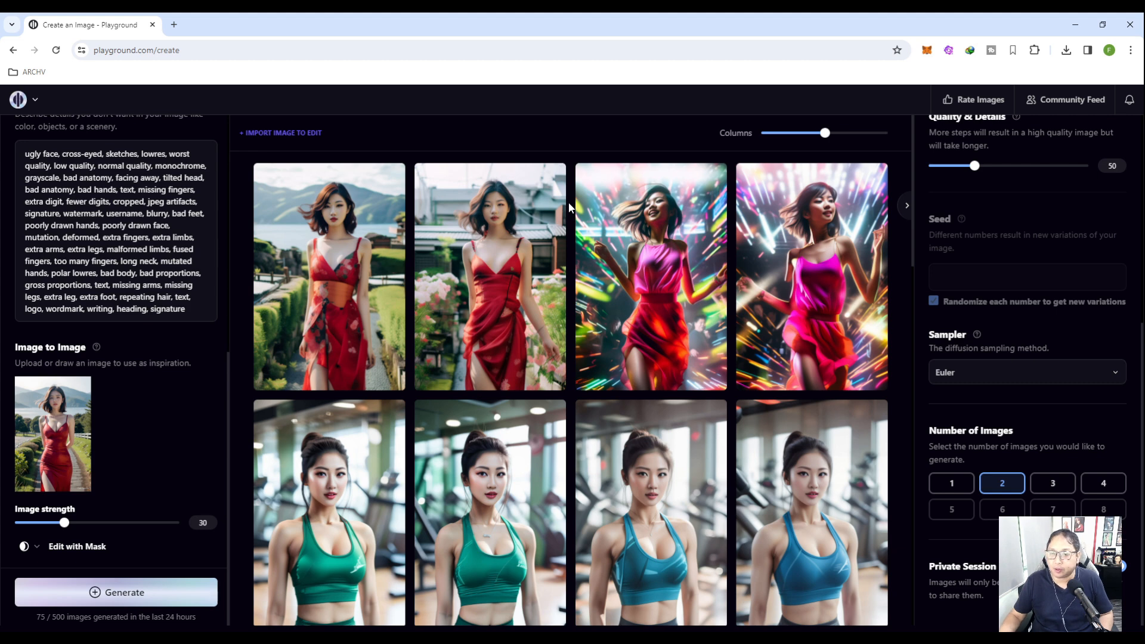
# - View the two new red dress images enlarged, starting with the second one
pyautogui.scroll(-10, 893, 271)
pyautogui.scroll(10, 893, 273)
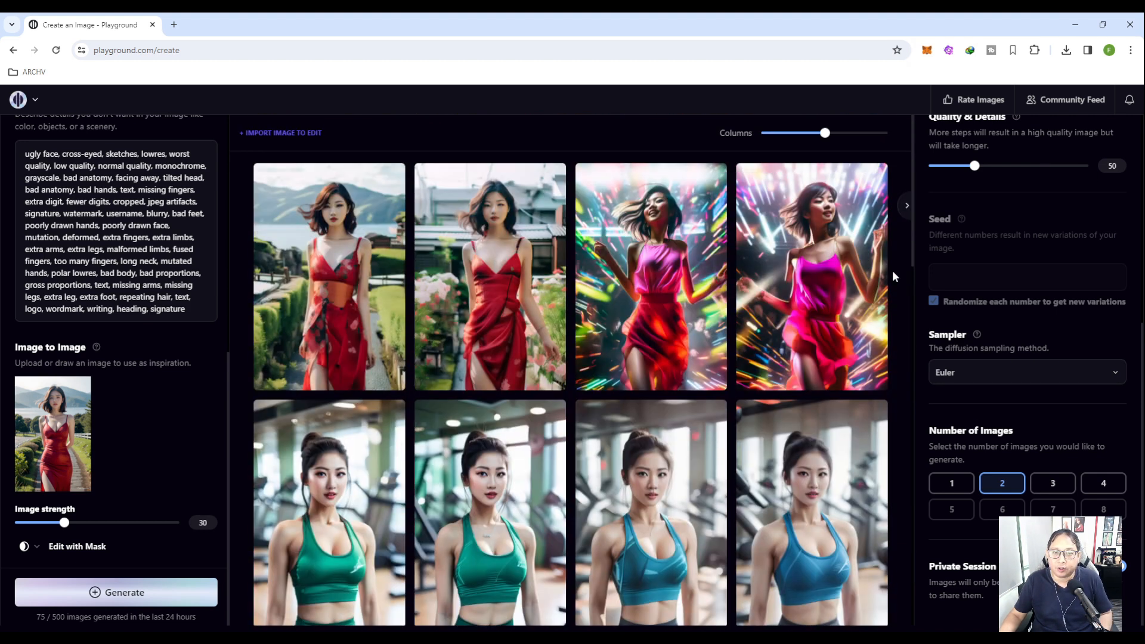
pyautogui.moveTo(540, 243)
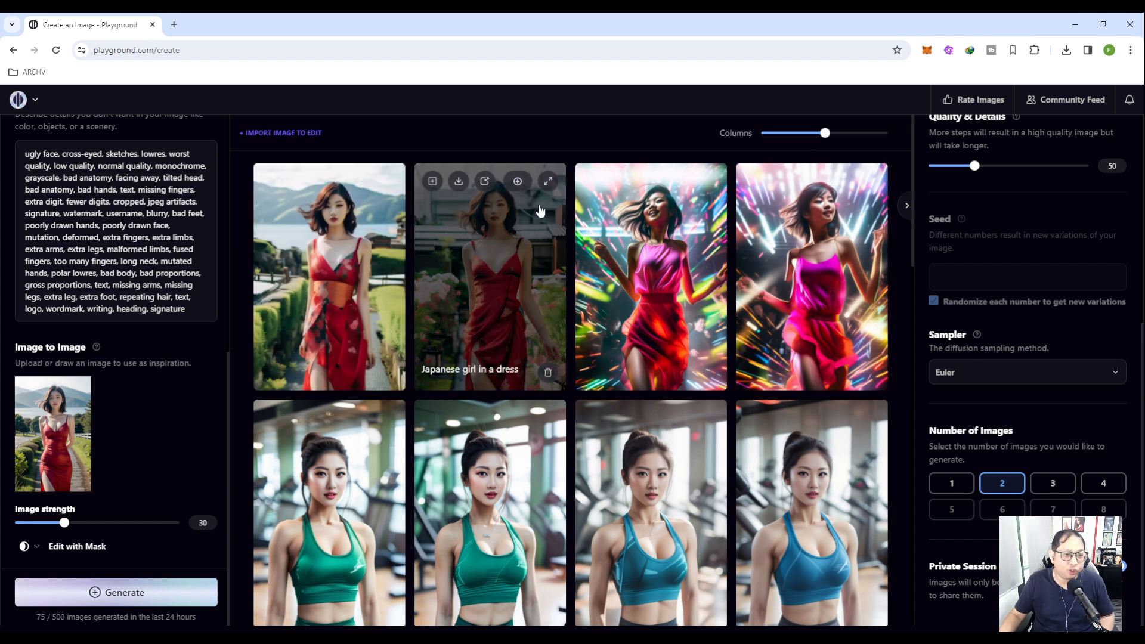
pyautogui.click(471, 254)
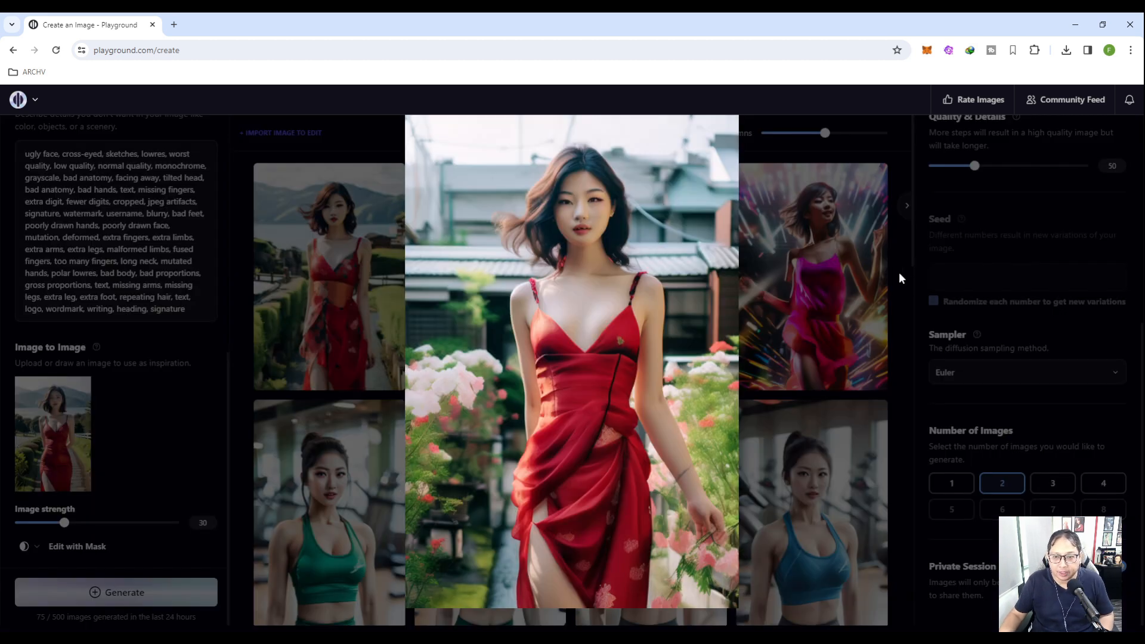
pyautogui.click(897, 256)
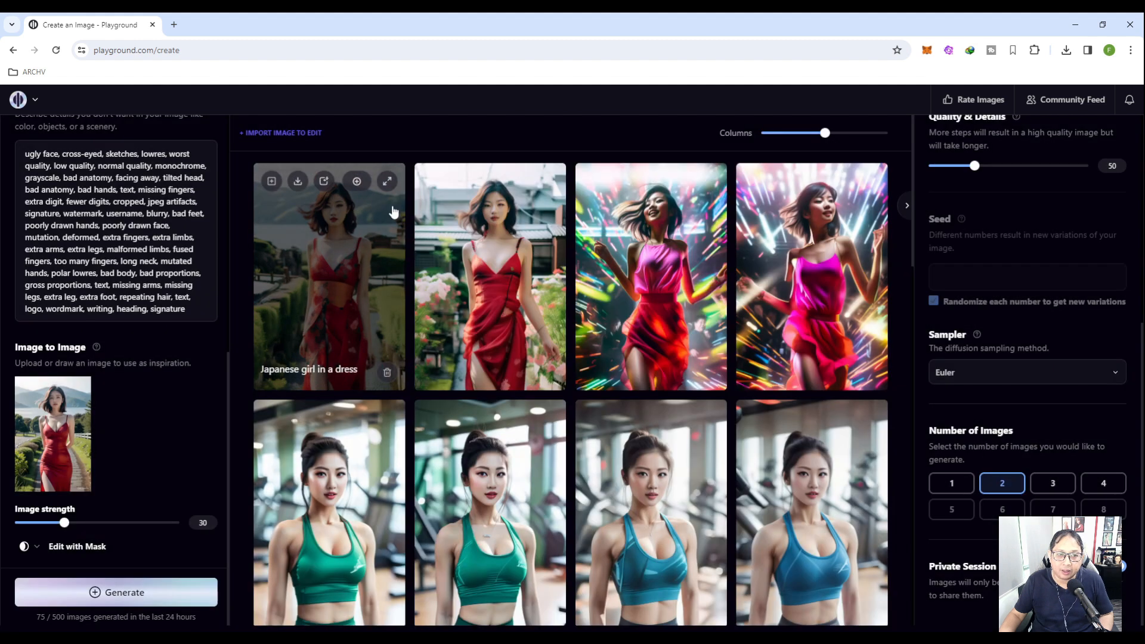
pyautogui.click(395, 184)
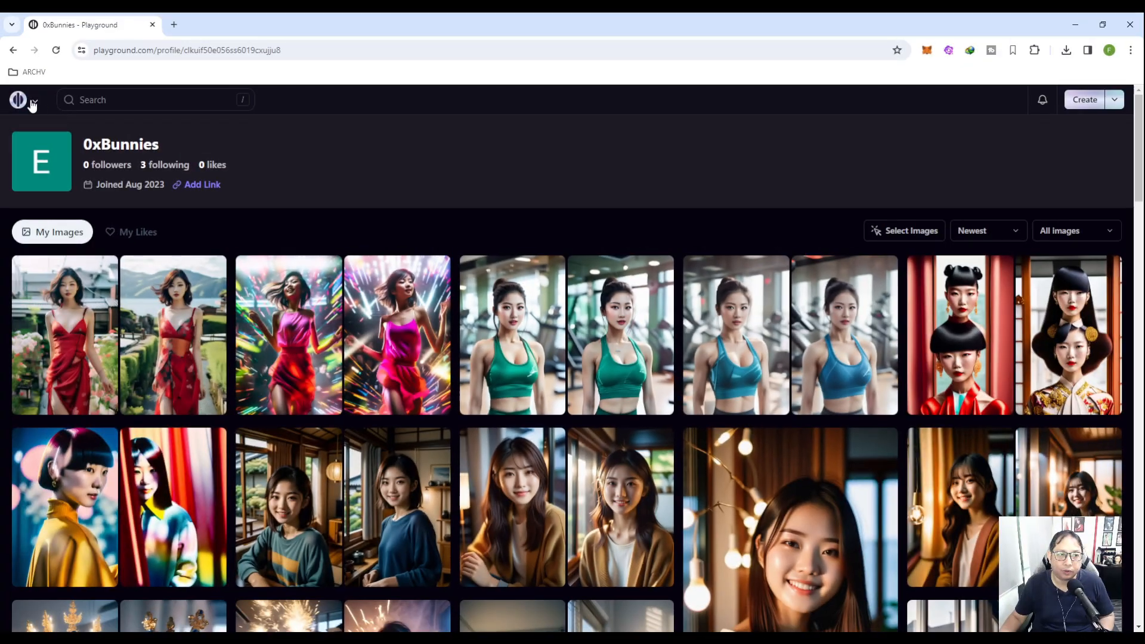
# - Look over the site's navigation options, and open the red dress image with the flower garden from the profile in Canvas
pyautogui.click(33, 103)
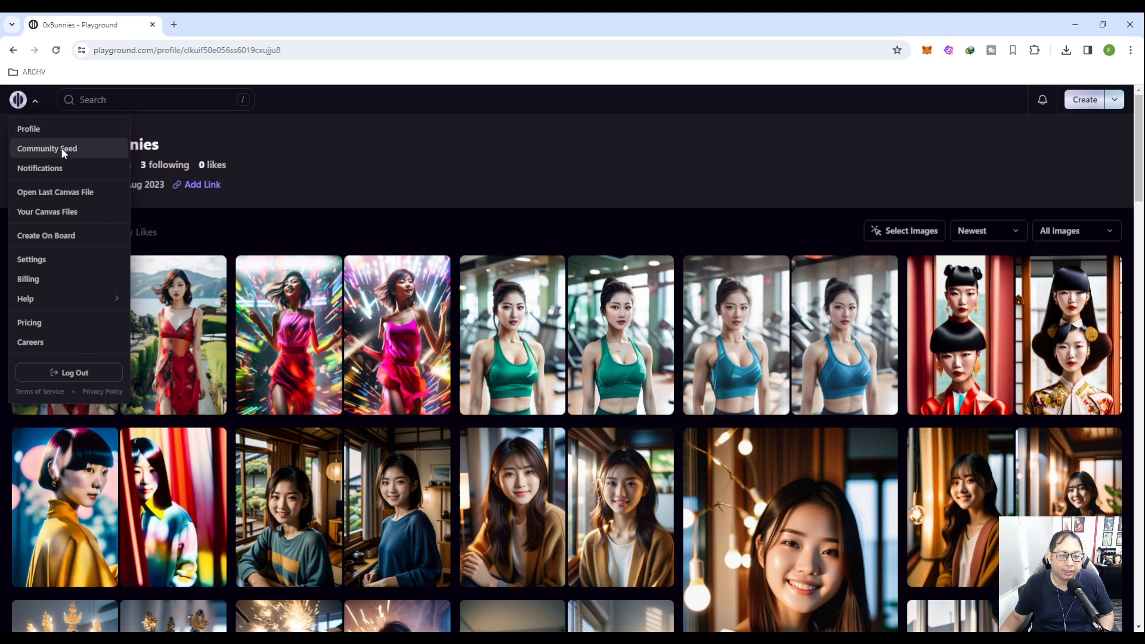
pyautogui.click(368, 225)
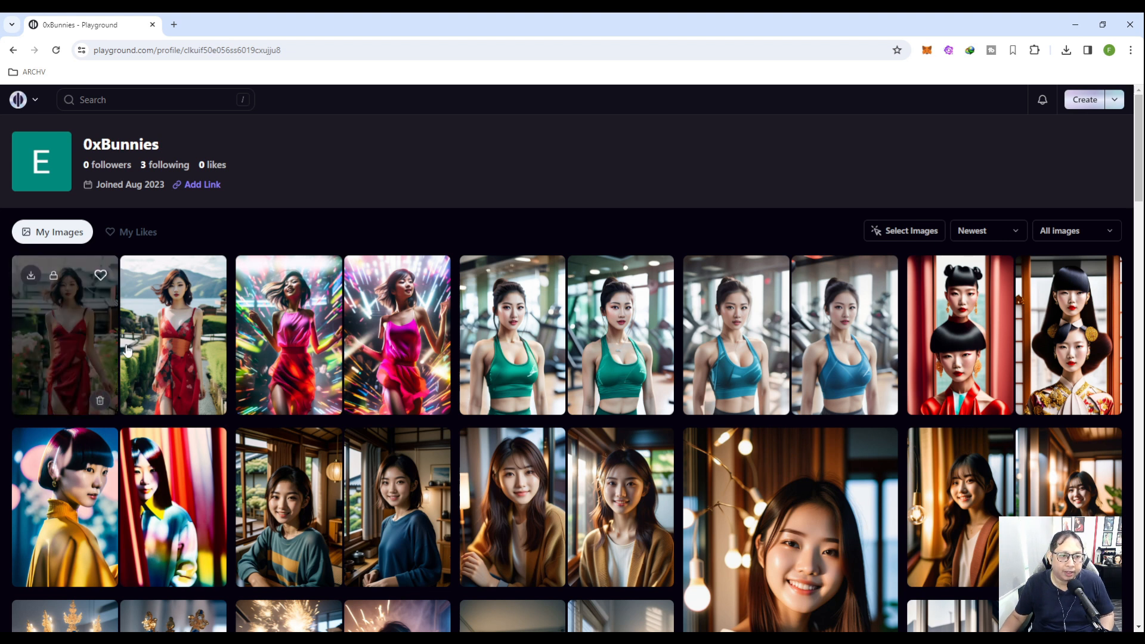
pyautogui.click(74, 316)
pyautogui.click(762, 487)
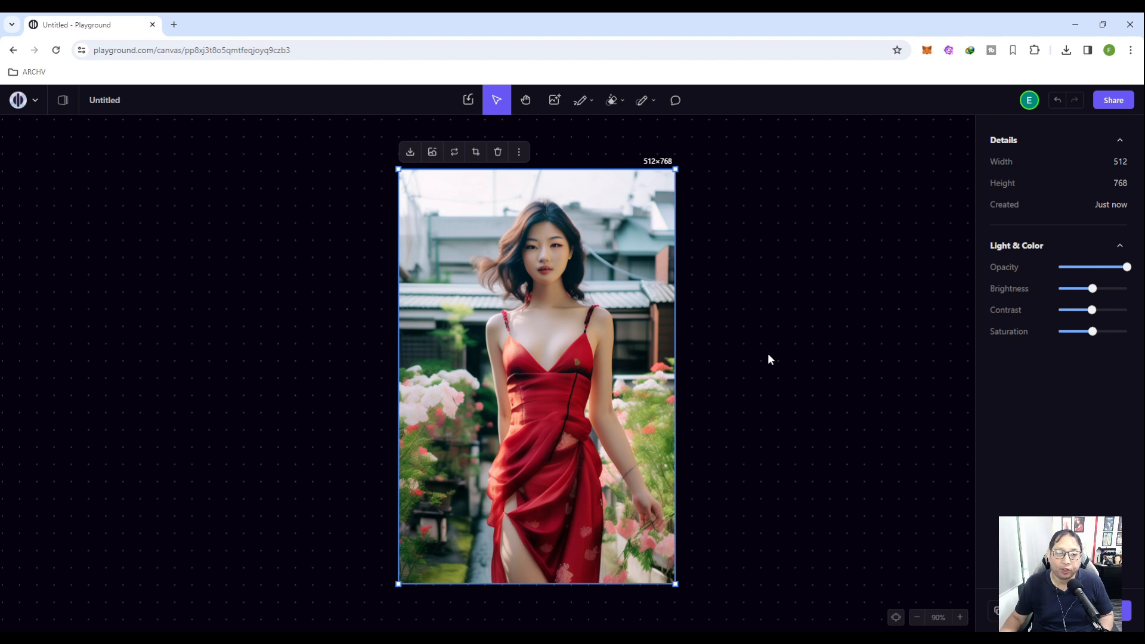
# - Examine the red dress image on the canvas at several magnifications and positions
pyautogui.press('space')
pyautogui.moveTo(720, 275); pyautogui.dragTo(745, 278)
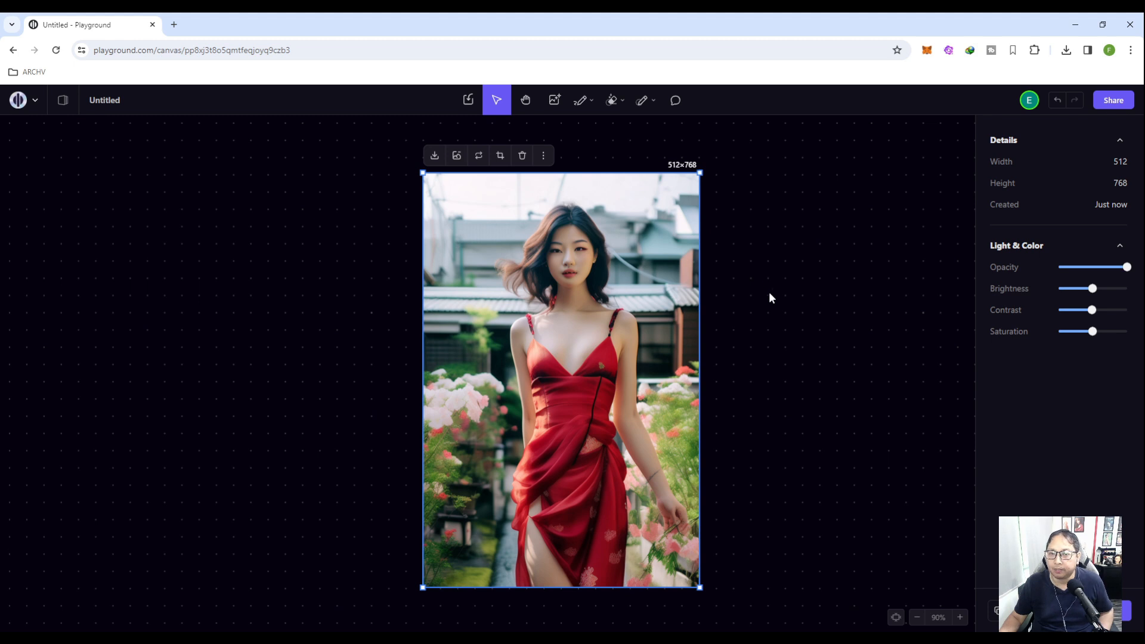
pyautogui.scroll(-3, 816, 233)
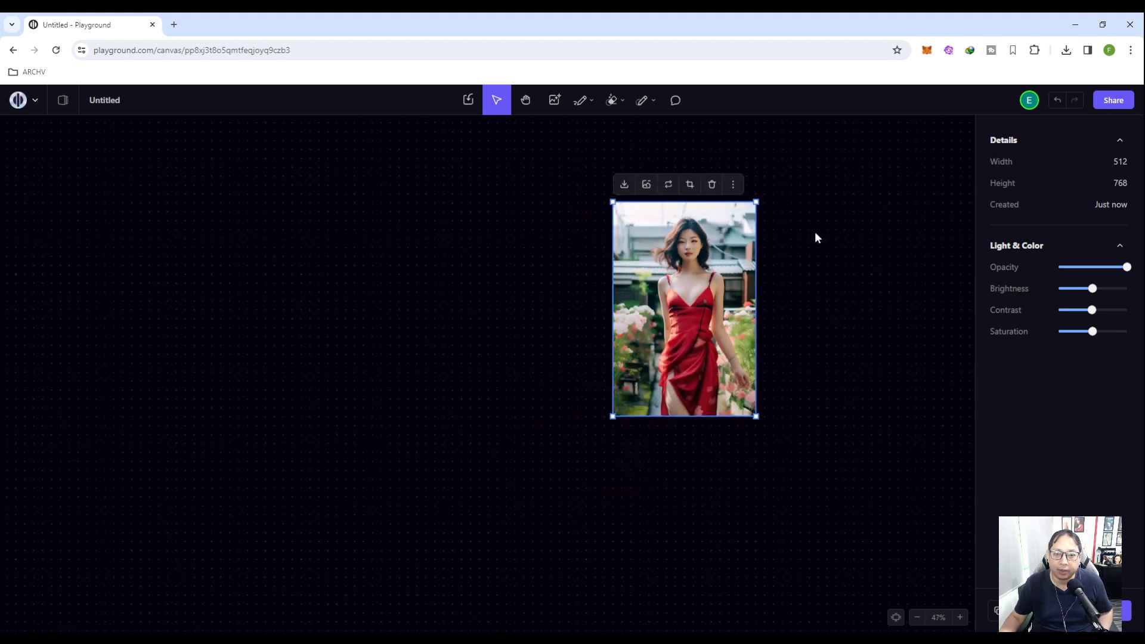
pyautogui.scroll(2, 815, 234)
pyautogui.scroll(5, 793, 238)
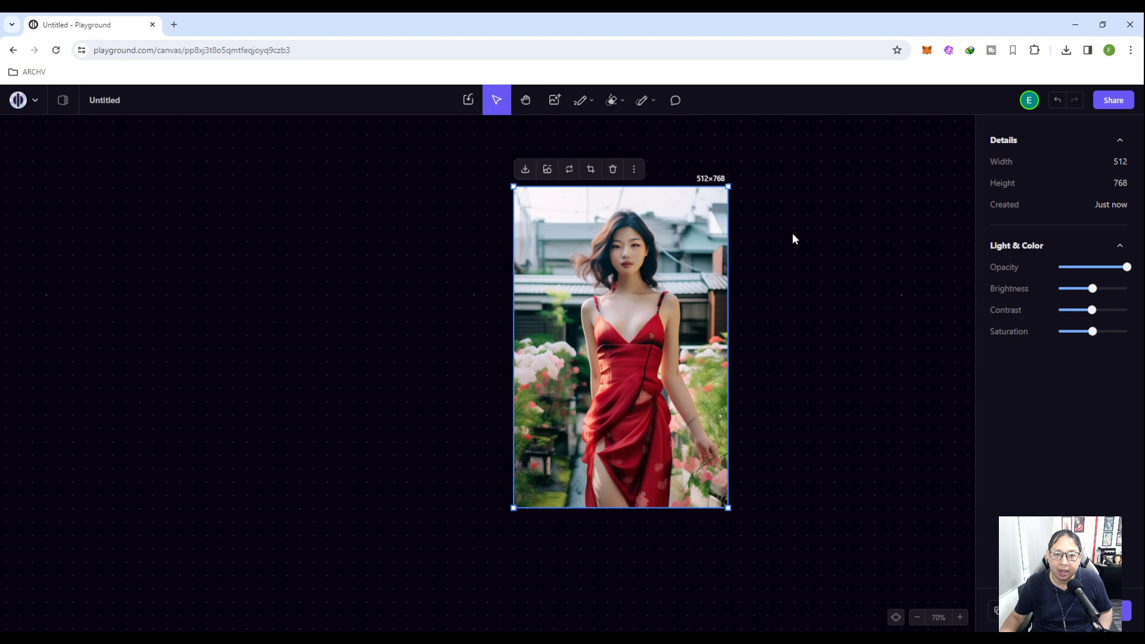
pyautogui.scroll(-3, 770, 250)
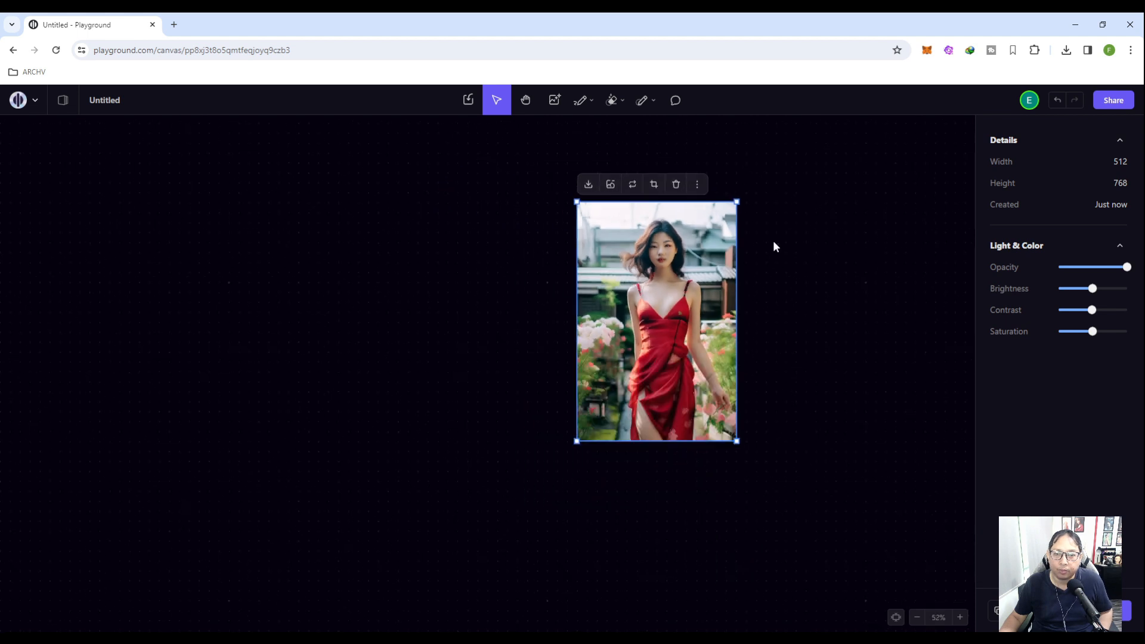
pyautogui.scroll(5, 780, 274)
pyautogui.scroll(5, 770, 267)
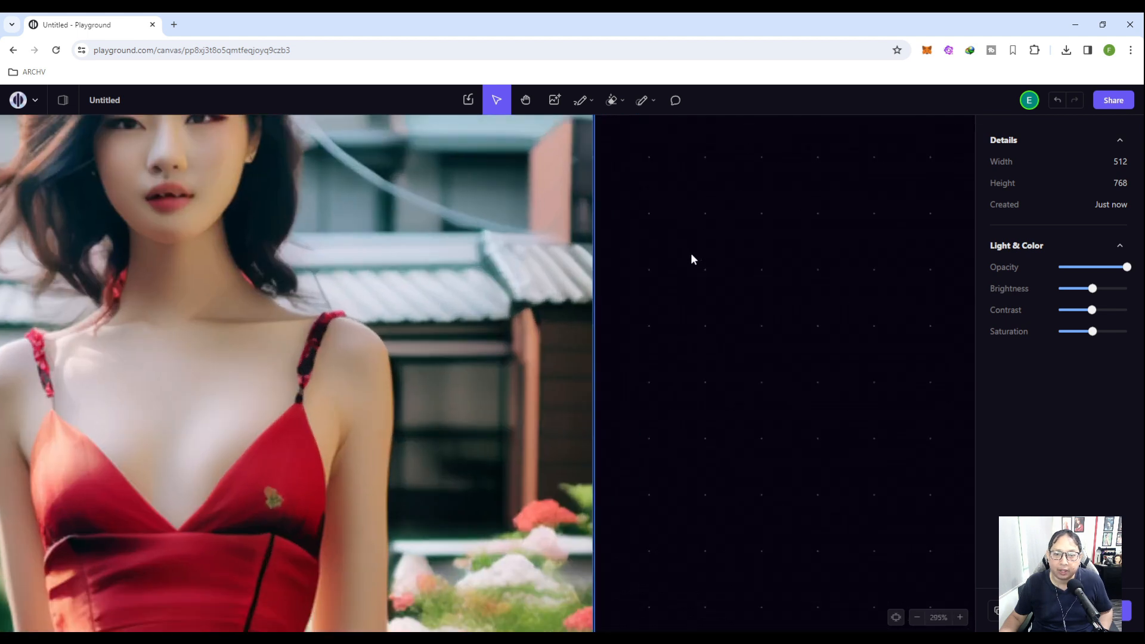
pyautogui.scroll(-4, 703, 240)
pyautogui.scroll(-2, 733, 249)
pyautogui.scroll(3, 732, 249)
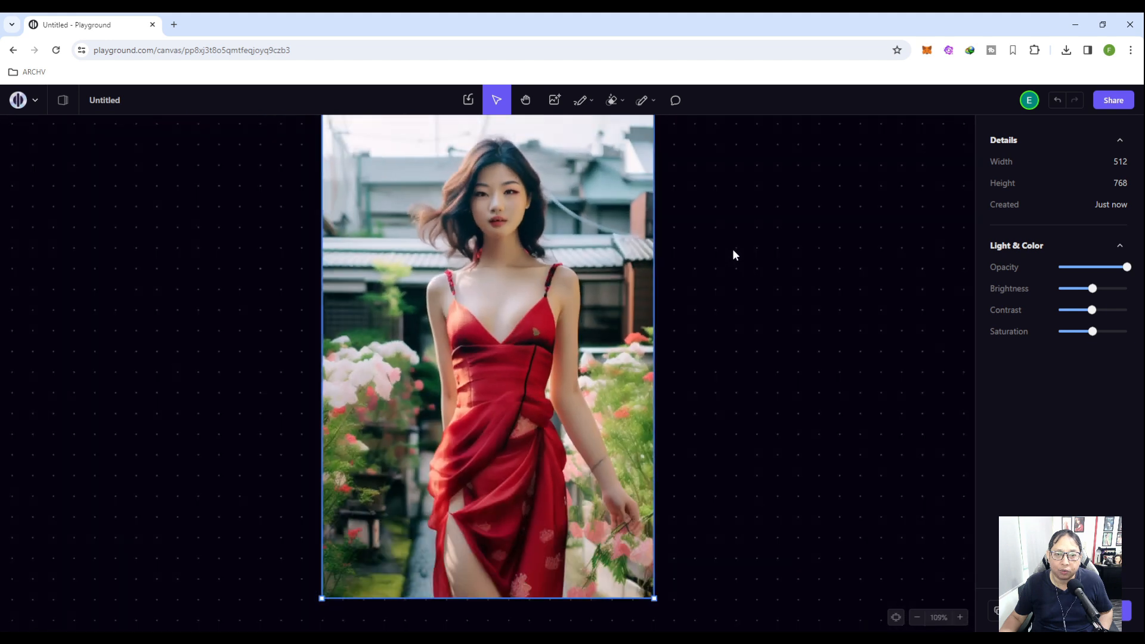
pyautogui.scroll(-2, 732, 248)
pyautogui.scroll(-1, 732, 248)
pyautogui.scroll(3, 732, 248)
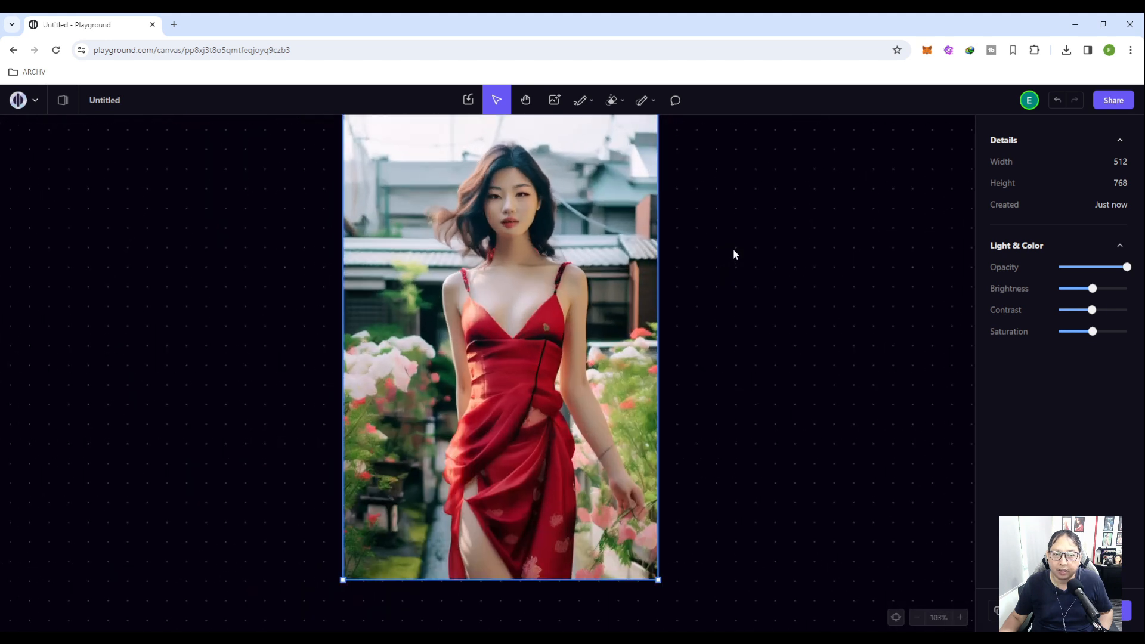
pyautogui.moveTo(302, 197); pyautogui.dragTo(343, 222)
pyautogui.click(776, 198)
pyautogui.click(676, 185)
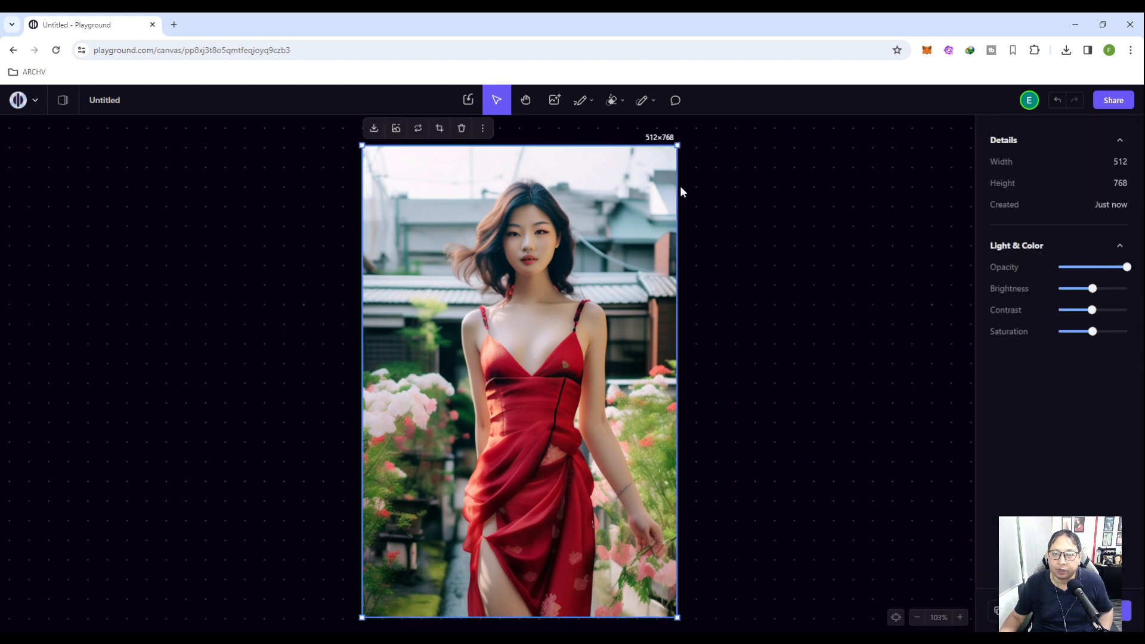
pyautogui.scroll(3, 767, 182)
pyautogui.moveTo(693, 166); pyautogui.dragTo(1001, 334)
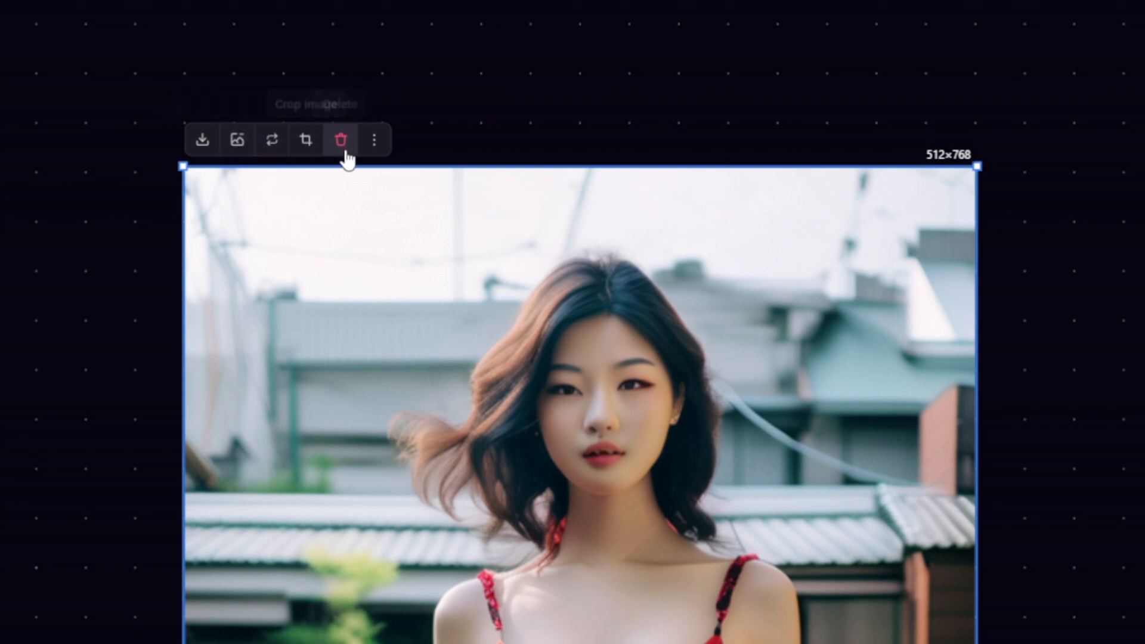
# - Look through the image's additional options and the available variants of the pencil and eraser tools
pyautogui.click(374, 140)
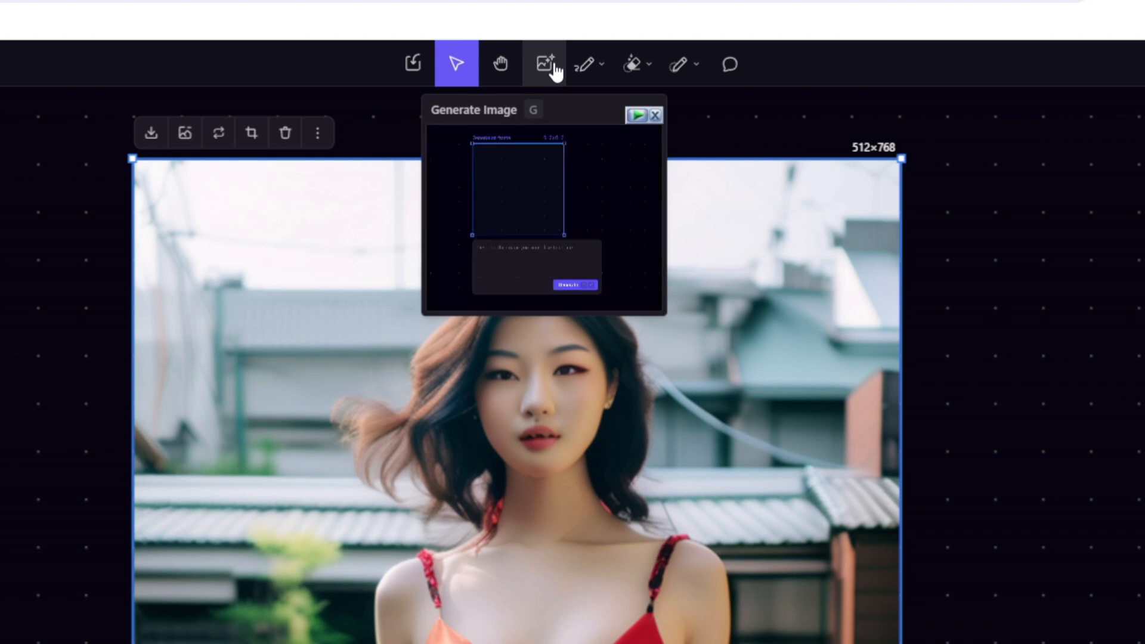
pyautogui.click(604, 65)
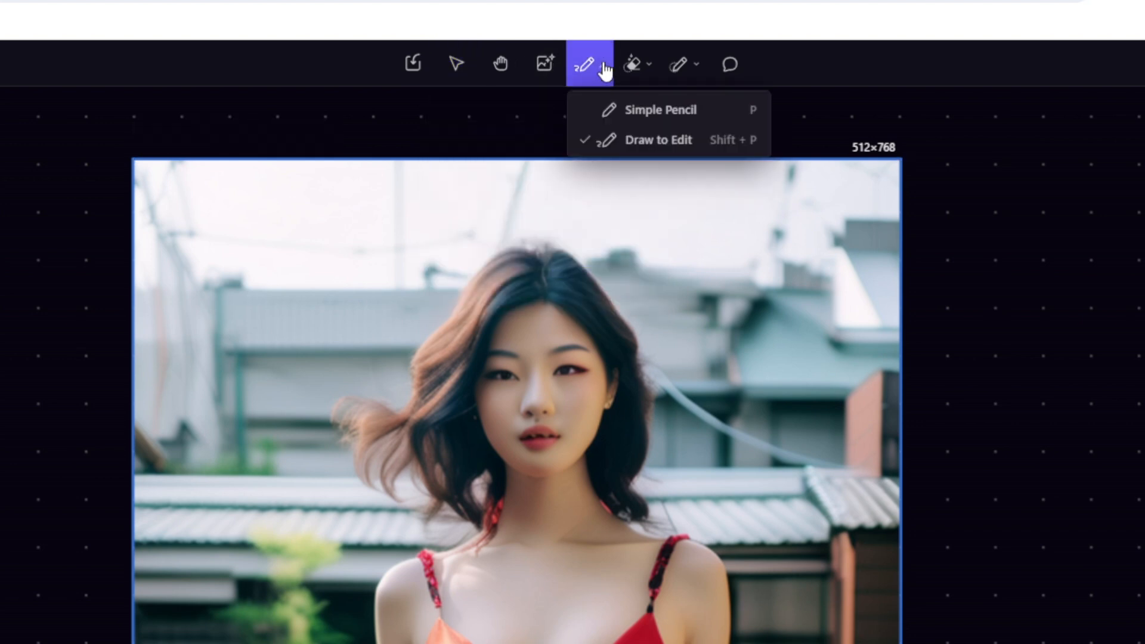
pyautogui.click(653, 67)
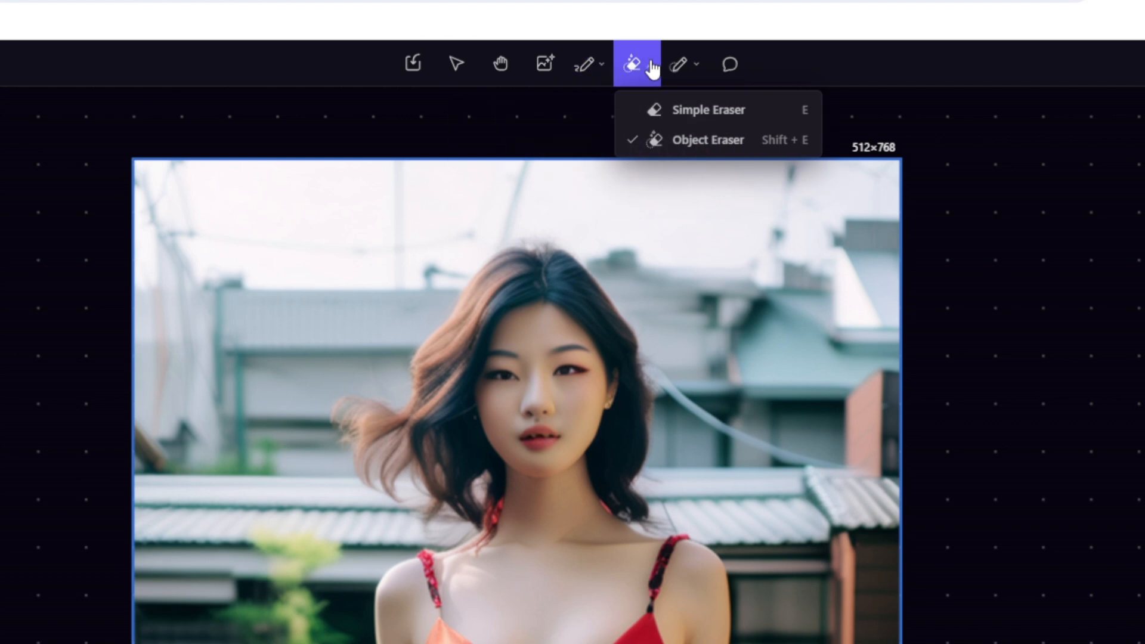
# - Check the inpainting tool variants and activate the Inpaint brush for the red dress image
pyautogui.click(695, 69)
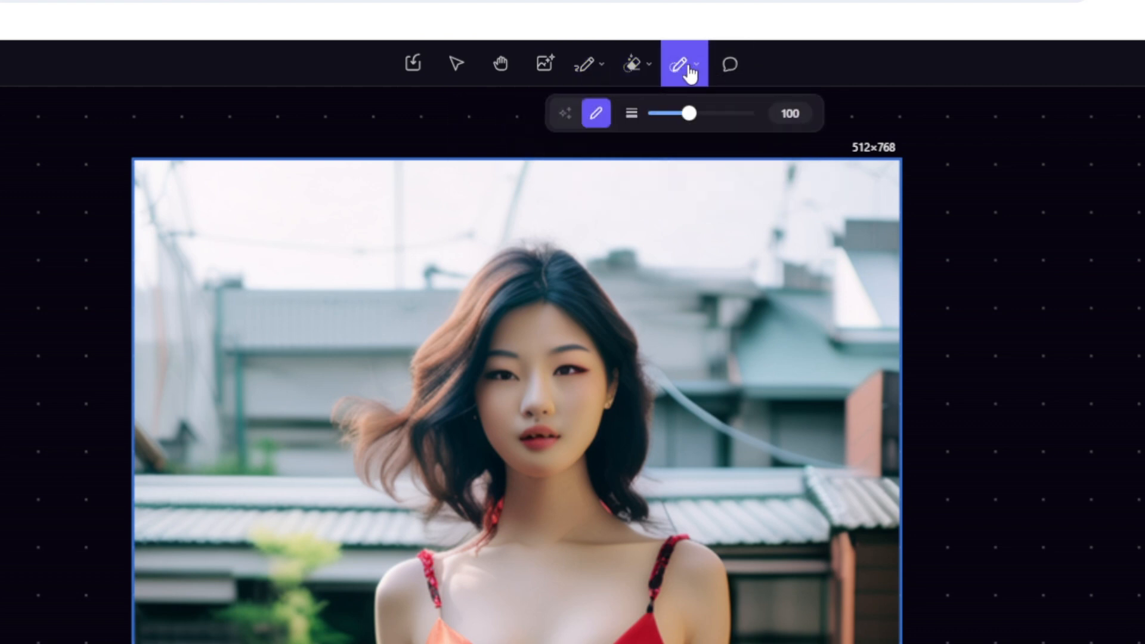
pyautogui.click(699, 70)
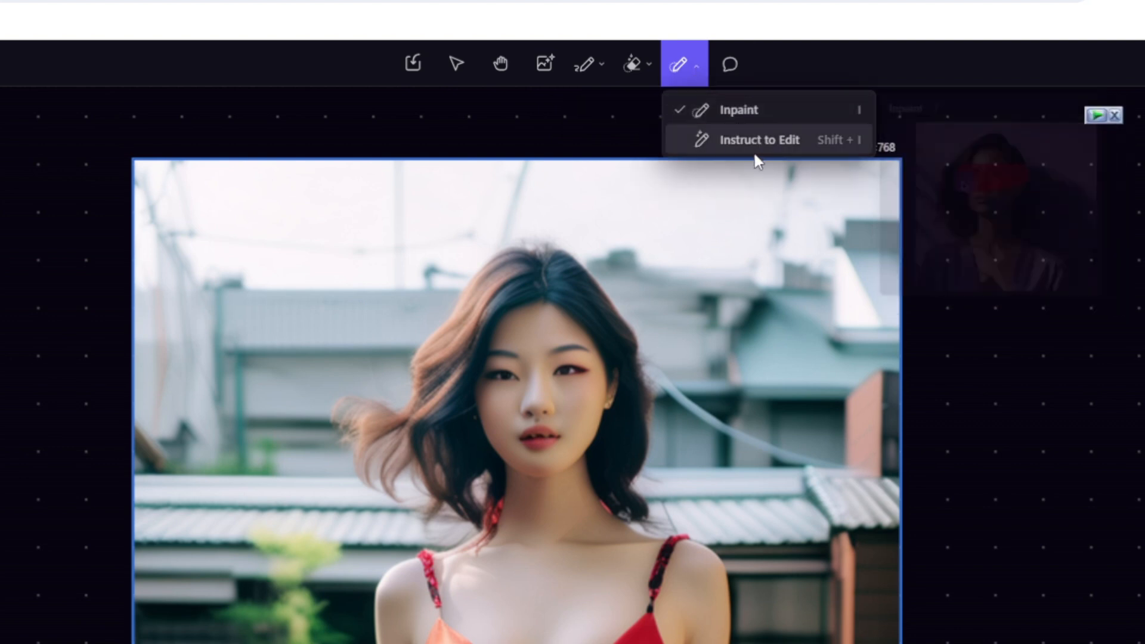
pyautogui.click(754, 116)
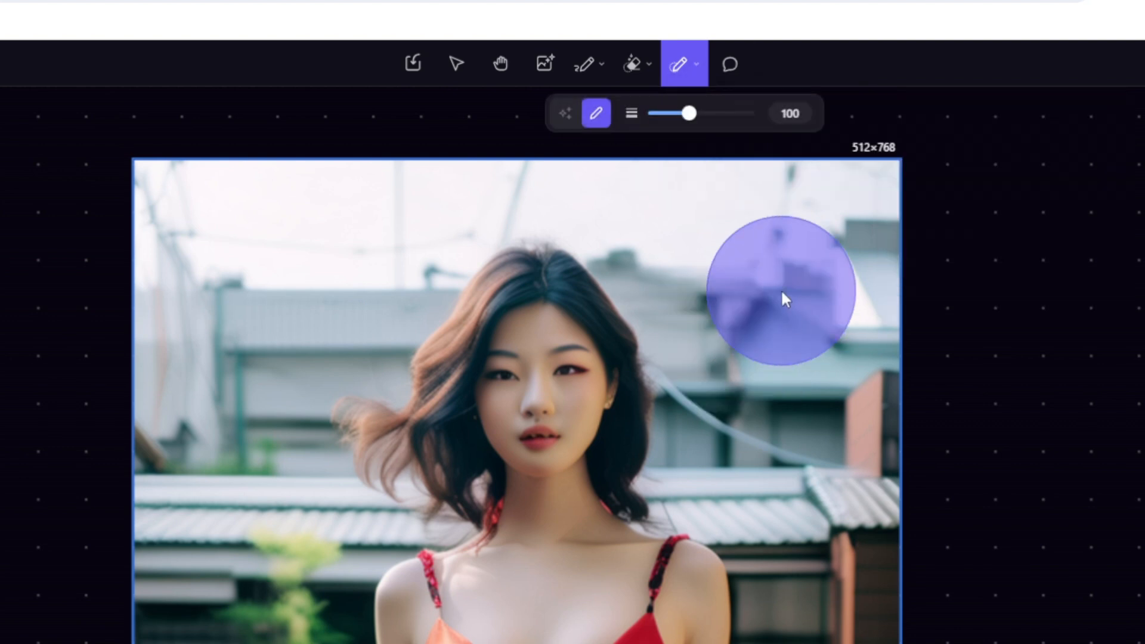
# - Set the Inpaint brush size to 19 and paint a mask across both of the woman's eyes
pyautogui.moveTo(677, 120); pyautogui.dragTo(655, 120)
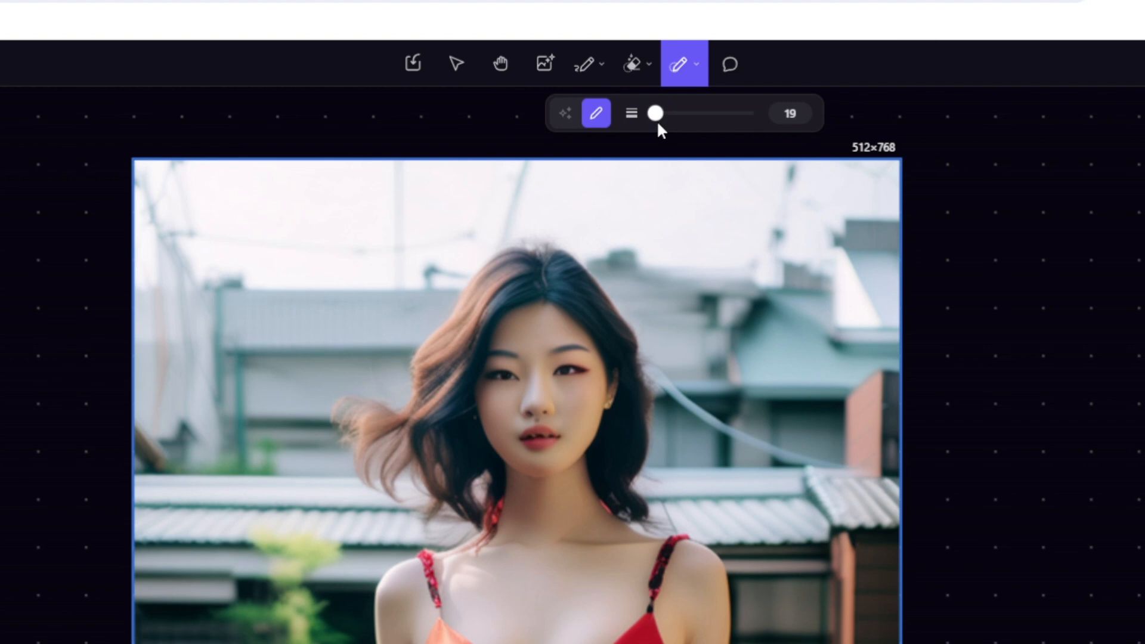
pyautogui.scroll(1, 579, 338)
pyautogui.scroll(3, 580, 338)
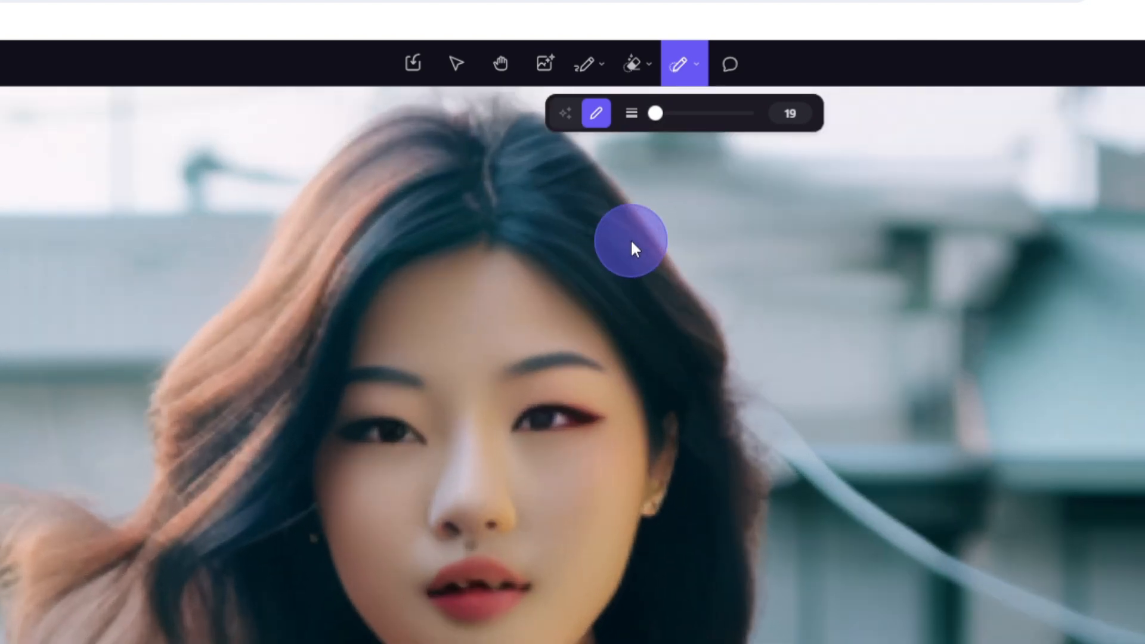
pyautogui.moveTo(332, 433)
pyautogui.mouseDown()
pyautogui.moveTo(617, 419)
pyautogui.moveTo(599, 437)
pyautogui.moveTo(499, 447)
pyautogui.moveTo(329, 447)
pyautogui.moveTo(342, 420)
pyautogui.moveTo(600, 400)
pyautogui.moveTo(613, 411)
pyautogui.moveTo(611, 443)
pyautogui.moveTo(357, 463)
pyautogui.mouseUp()
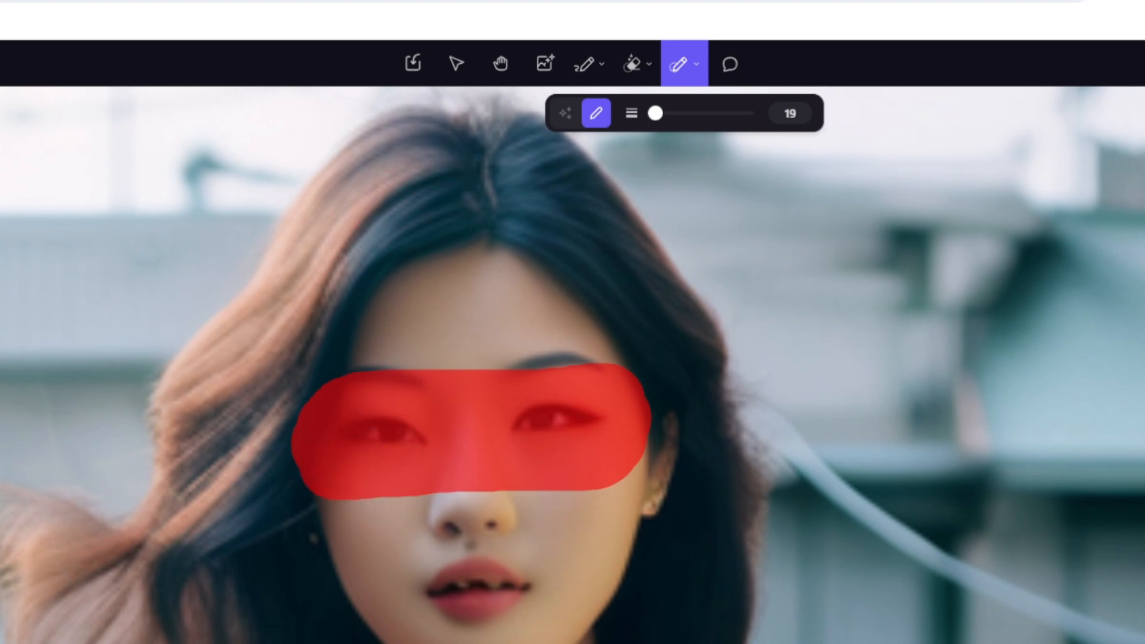
# - Inpaint the masked eye area with the edit prompt "Sunglasses"
pyautogui.scroll(-3, 883, 328)
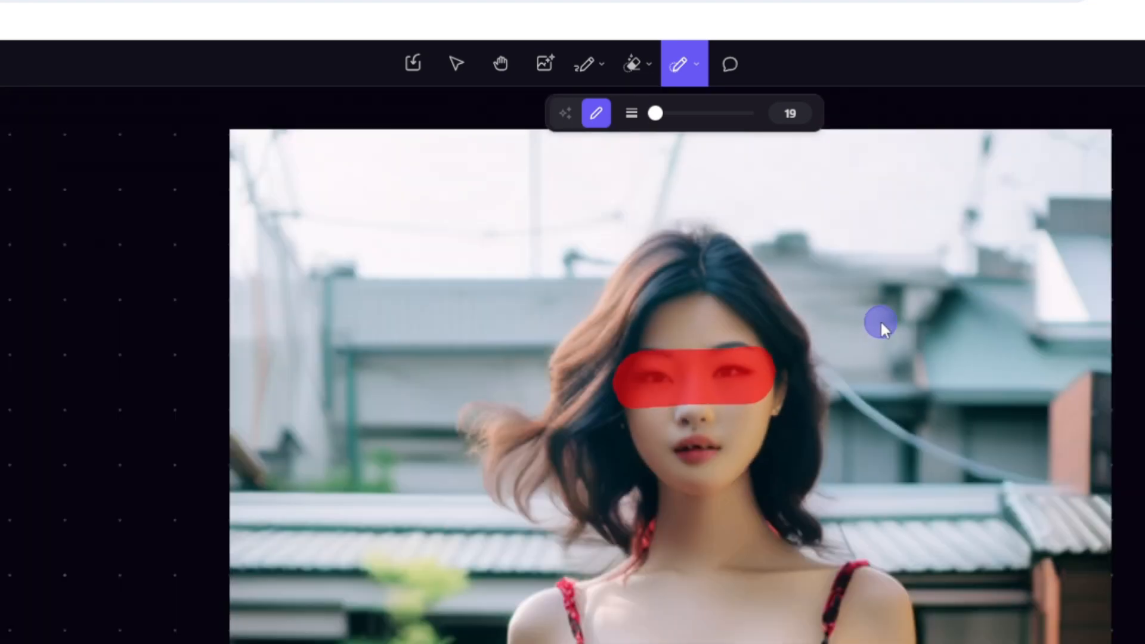
pyautogui.scroll(-2, 880, 320)
pyautogui.scroll(-8, 1035, 494)
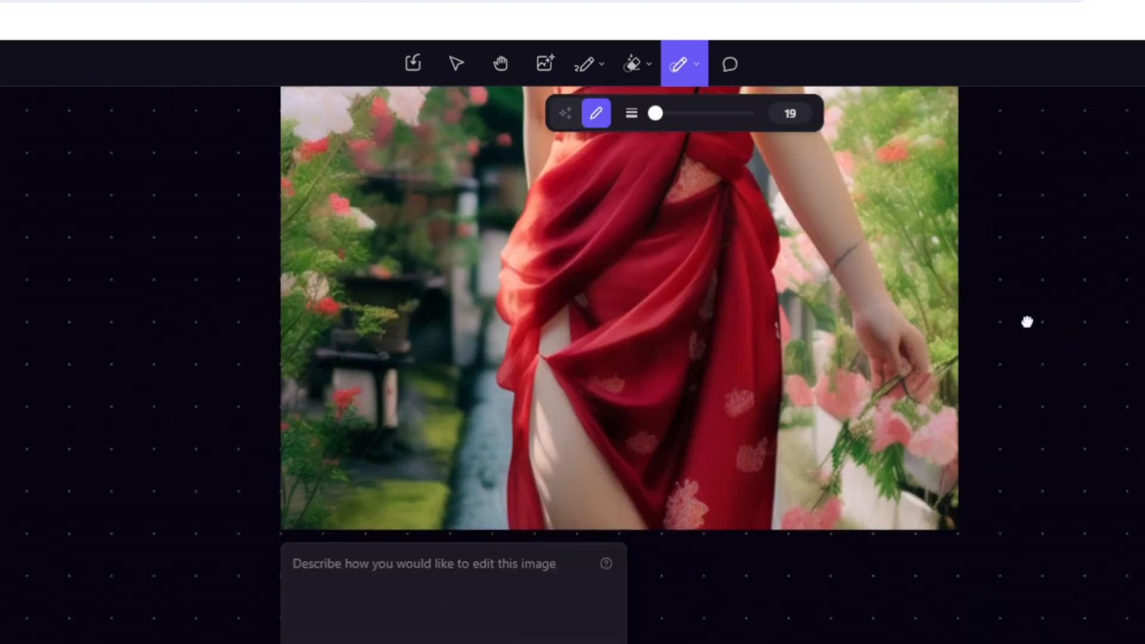
pyautogui.scroll(5, 901, 591)
pyautogui.moveTo(515, 571)
pyautogui.mouseDown()
pyautogui.moveTo(629, 640)
pyautogui.moveTo(620, 634)
pyautogui.mouseUp()
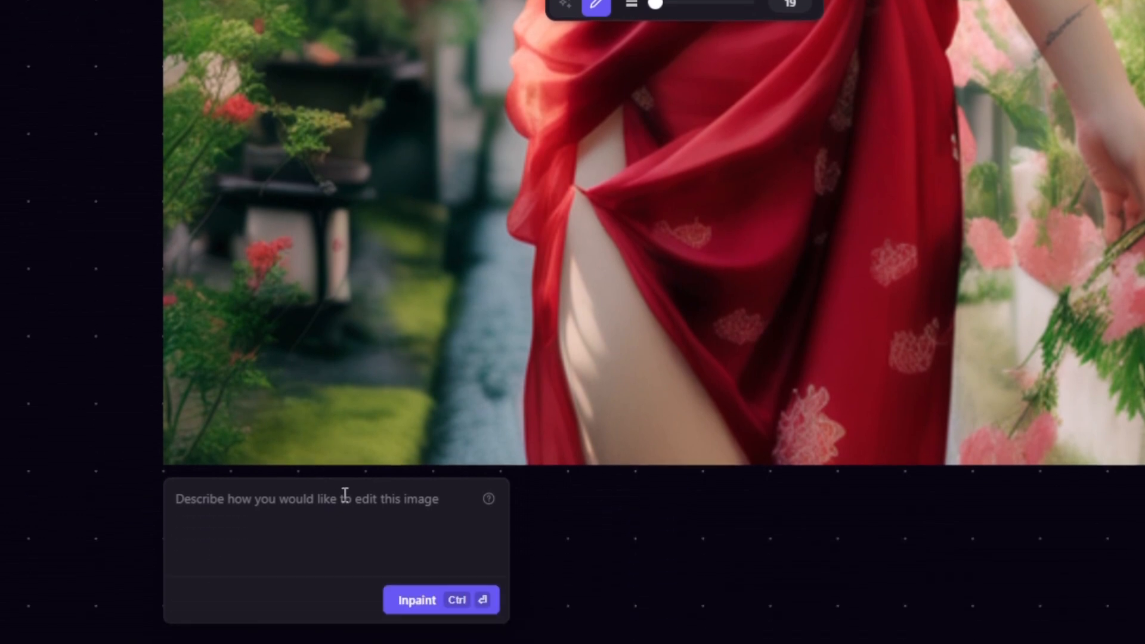
pyautogui.click(329, 506)
pyautogui.write('Sunglasses')
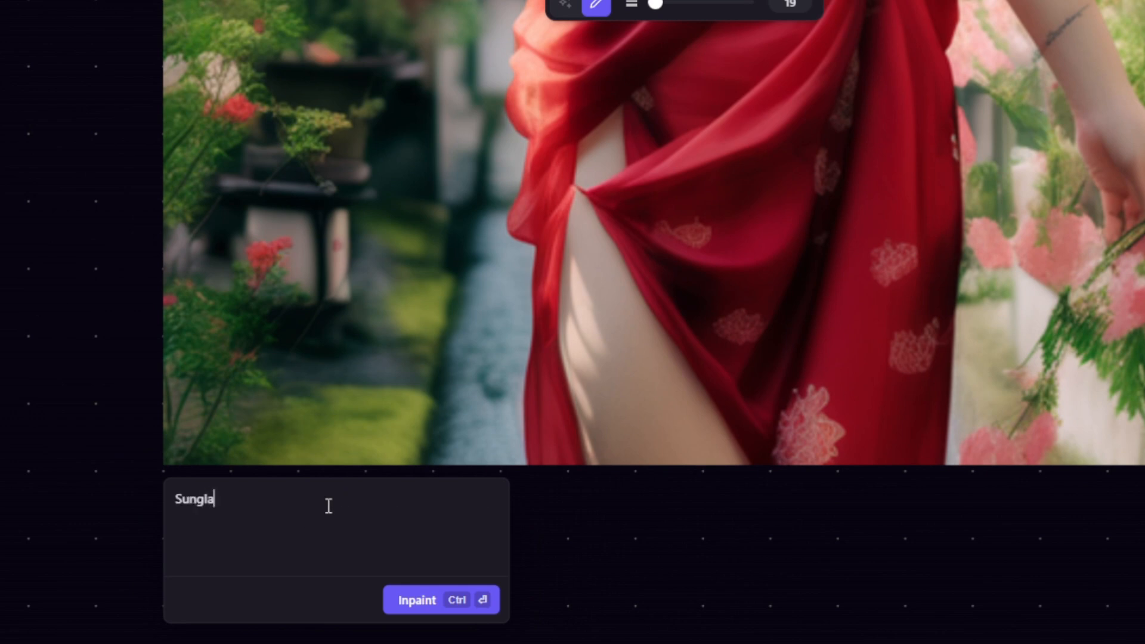
pyautogui.click(427, 602)
# - Examine the sunglasses edit on the red dress image at several magnifications and dismiss the outpaint rating request
pyautogui.scroll(-5, 954, 250)
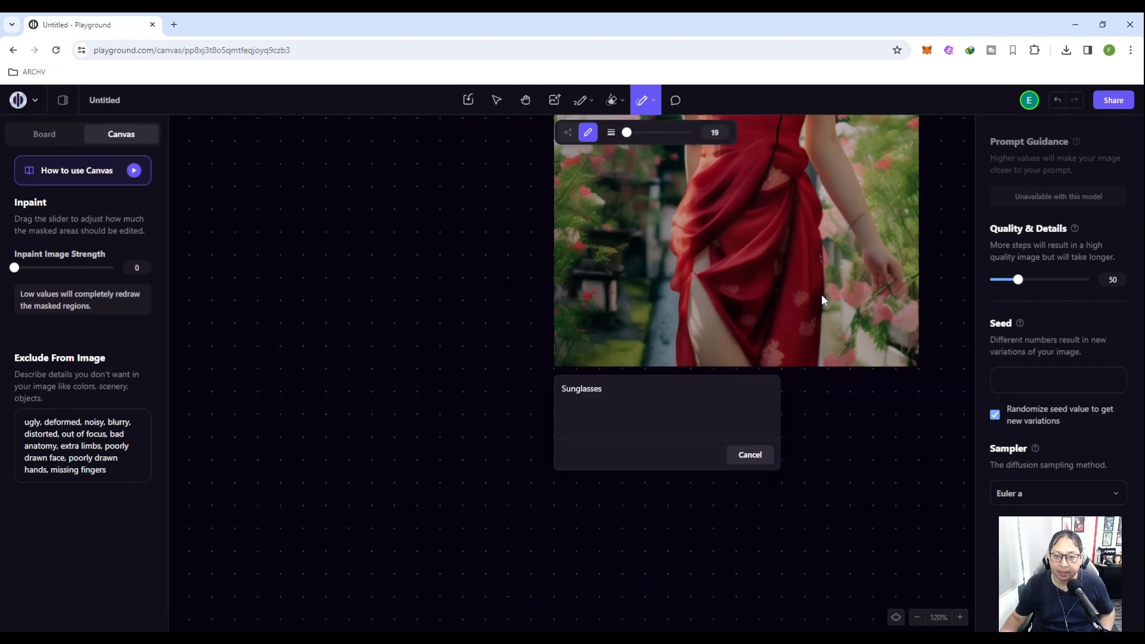
pyautogui.moveTo(1050, 170); pyautogui.dragTo(790, 613)
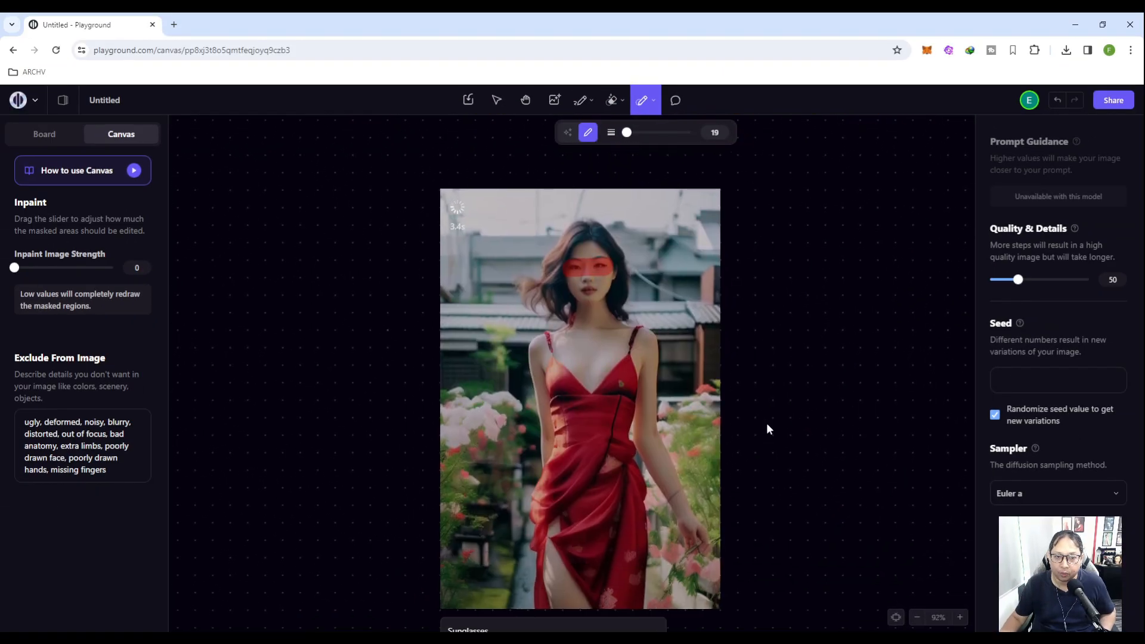
pyautogui.scroll(2, 767, 424)
pyautogui.moveTo(754, 206); pyautogui.dragTo(777, 319)
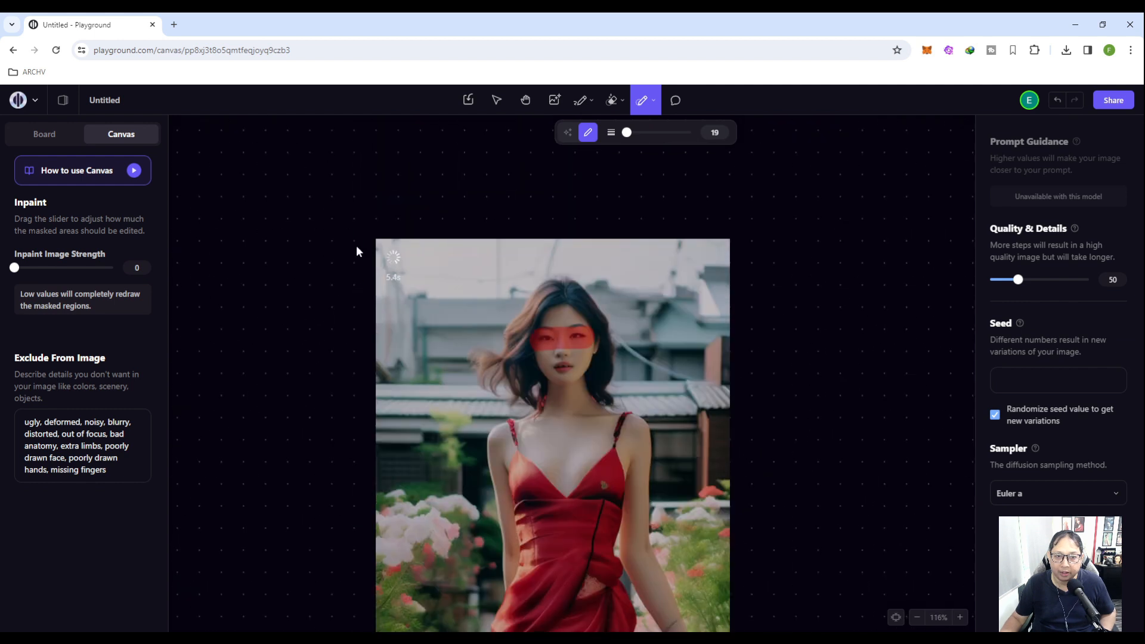
pyautogui.scroll(4, 389, 256)
pyautogui.scroll(1, 732, 158)
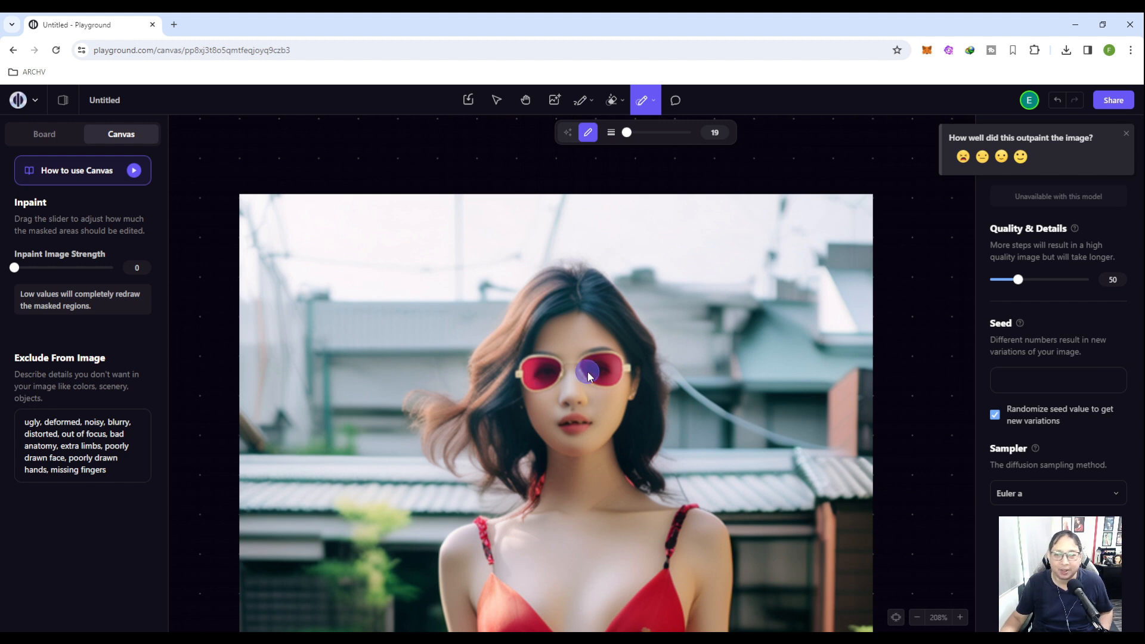
pyautogui.click(1125, 138)
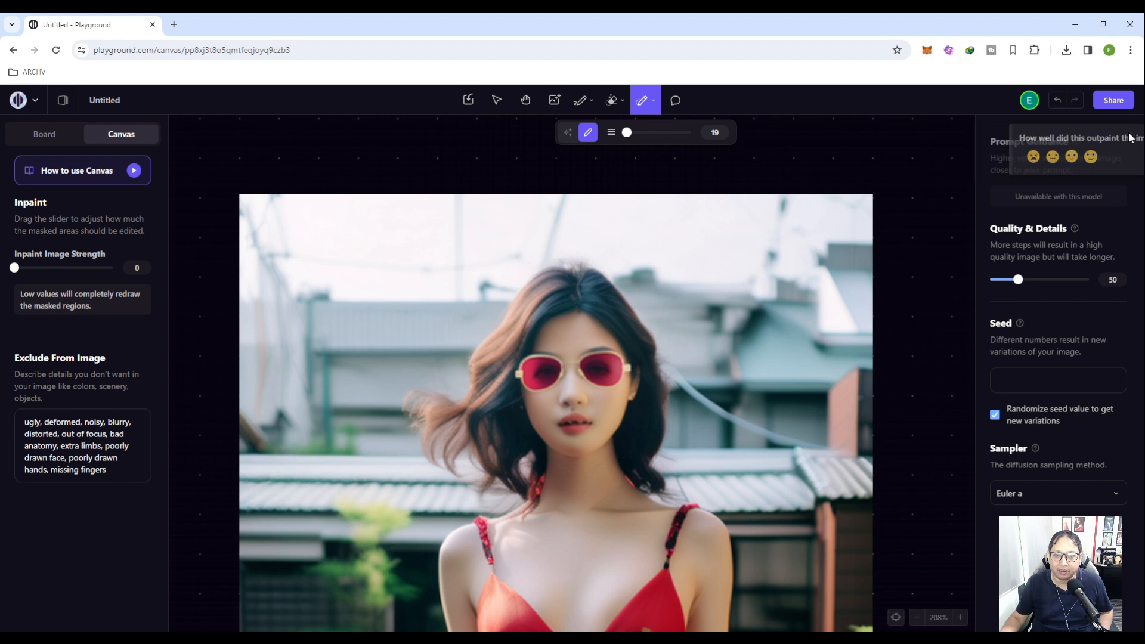
pyautogui.scroll(-5, 889, 253)
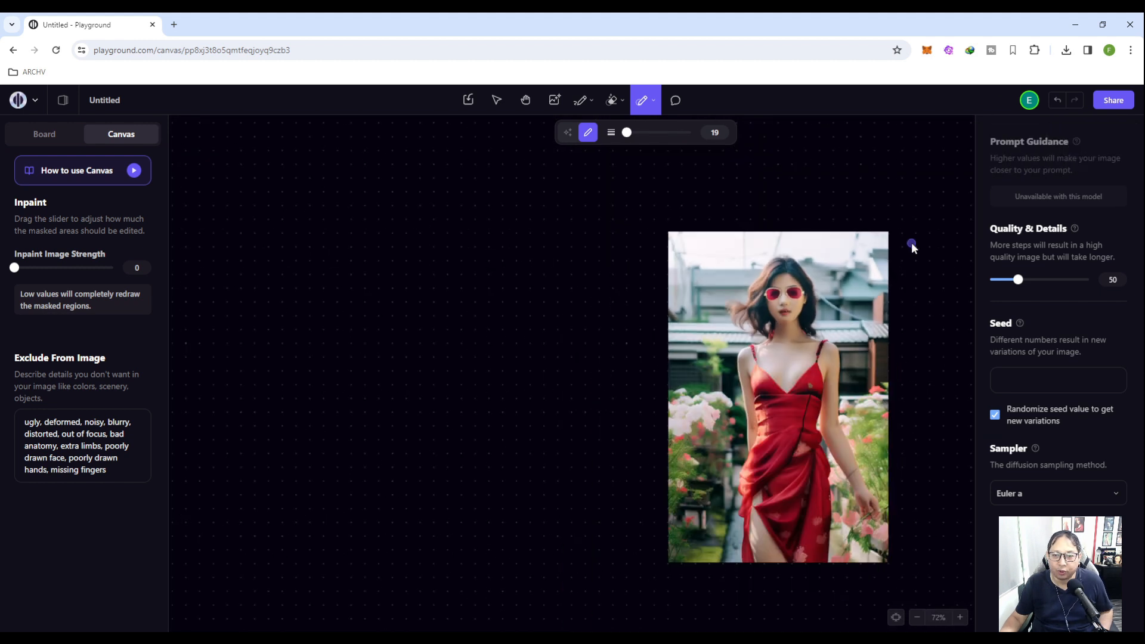
pyautogui.scroll(4, 912, 242)
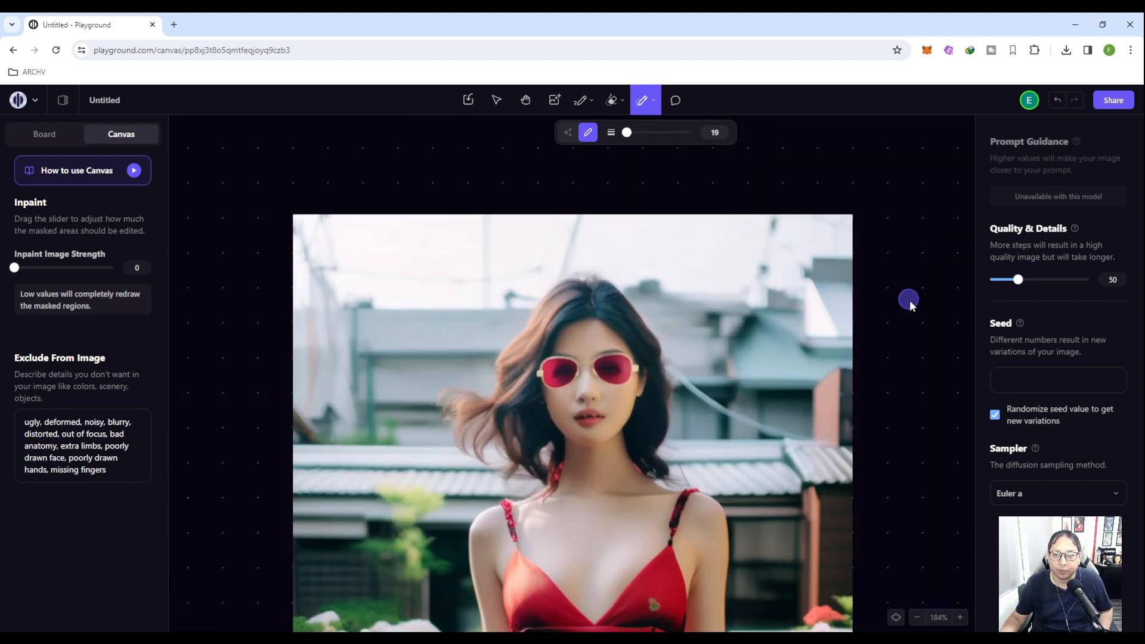
pyautogui.moveTo(913, 316); pyautogui.dragTo(895, 202)
pyautogui.moveTo(885, 373); pyautogui.dragTo(871, 403)
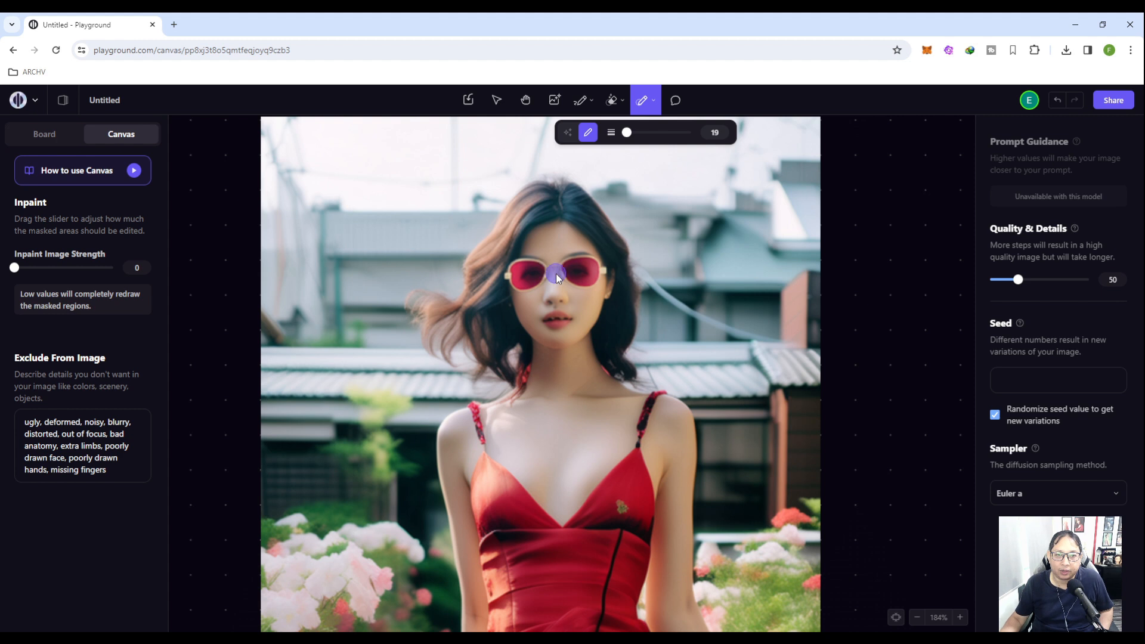
# - Mask the sunglasses with the Inpaint brush and inpaint them with the prompt "Blue Sunglasses"
pyautogui.moveTo(507, 277)
pyautogui.mouseDown()
pyautogui.moveTo(545, 289)
pyautogui.moveTo(604, 279)
pyautogui.mouseUp()
pyautogui.moveTo(830, 502); pyautogui.dragTo(800, 126)
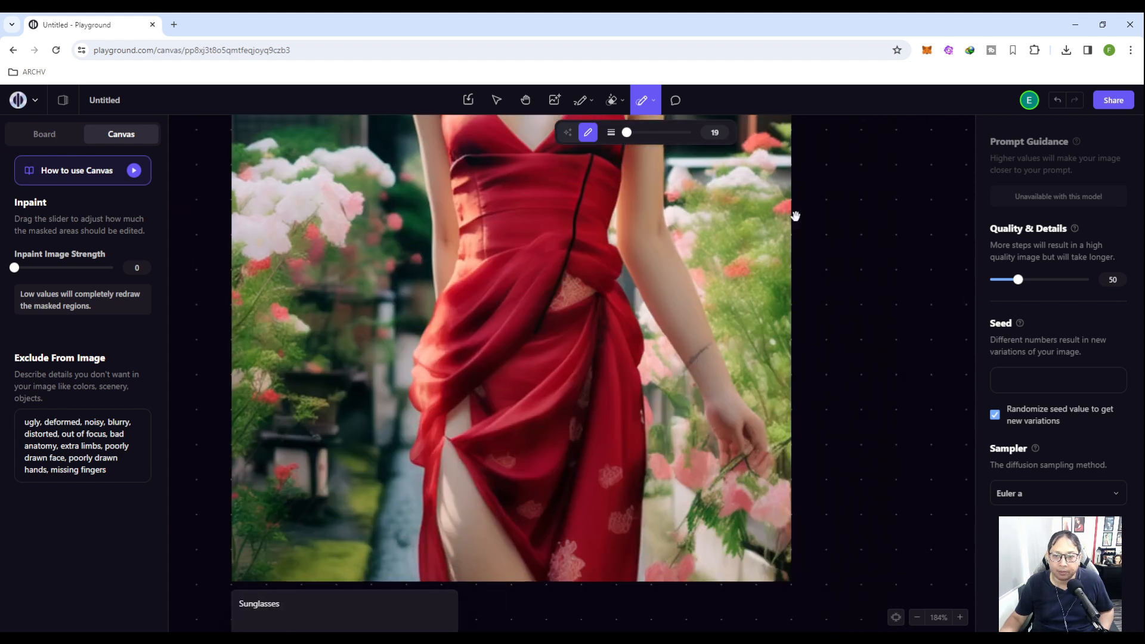
pyautogui.moveTo(797, 384); pyautogui.dragTo(845, 149)
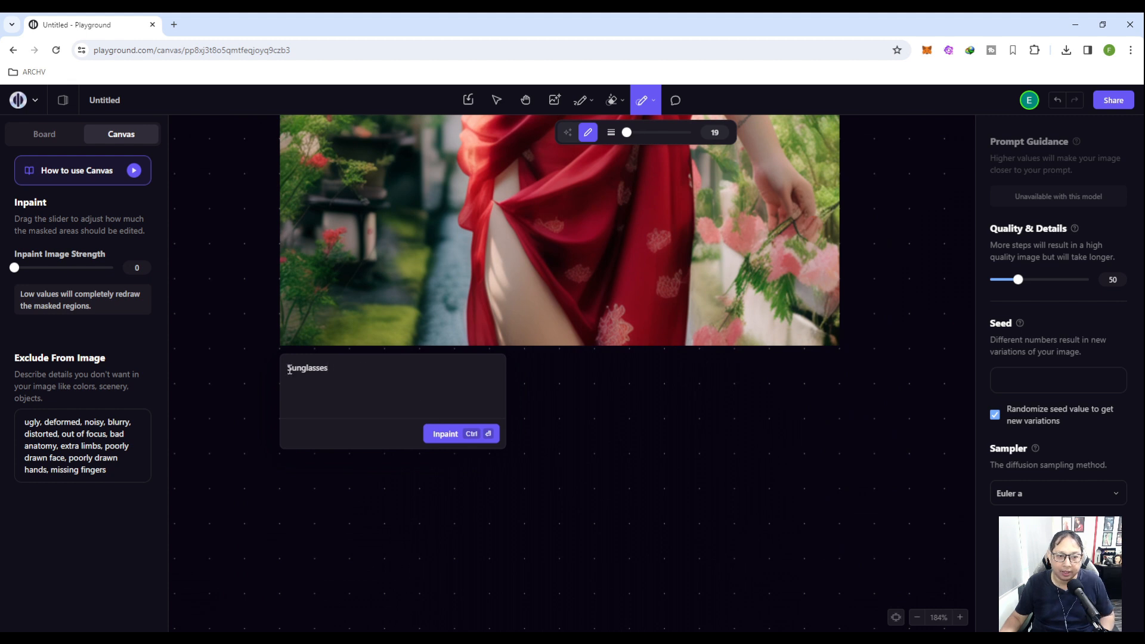
pyautogui.write('Blue')
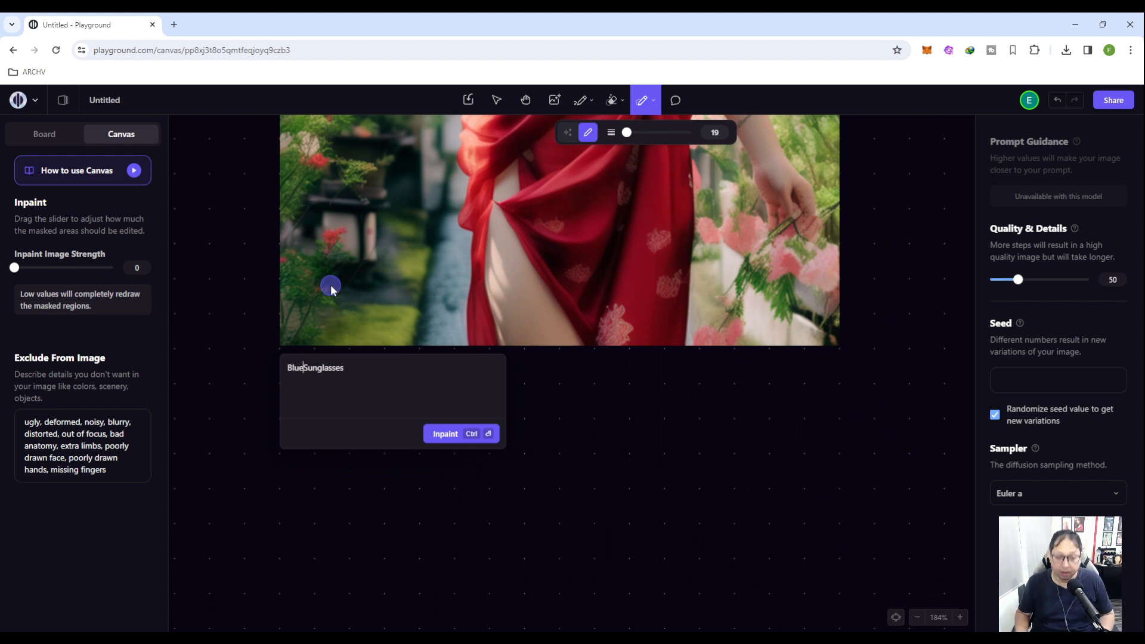
pyautogui.click(484, 444)
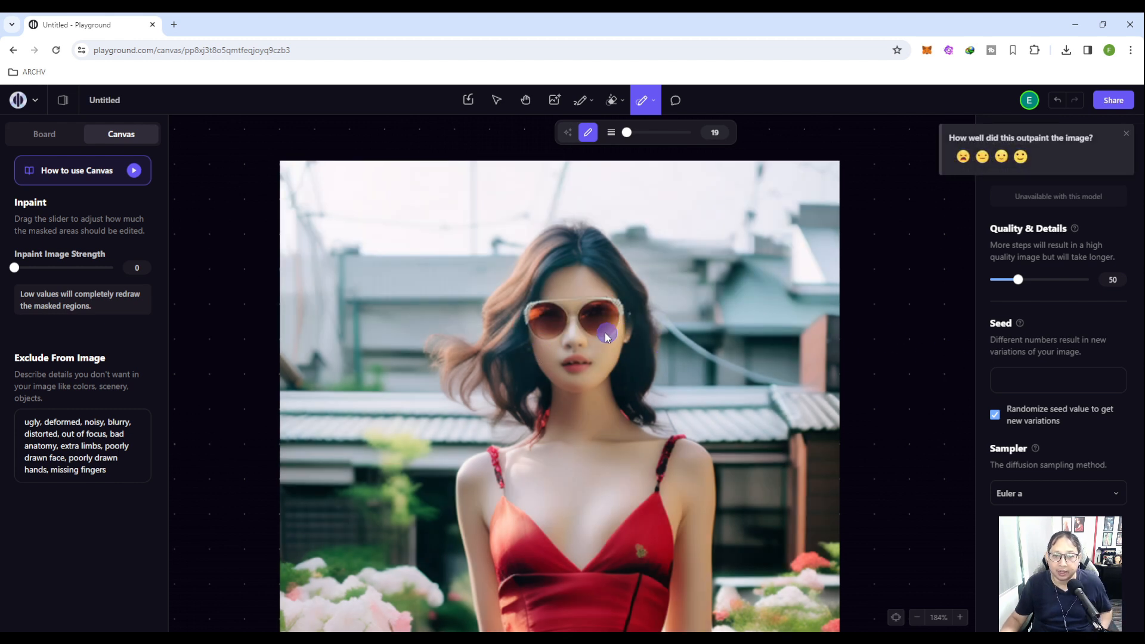
# - Inspect the regenerated sunglasses up close and paint an inpaint mask over the woman's lips
pyautogui.scroll(-5, 876, 349)
pyautogui.moveTo(892, 445); pyautogui.dragTo(755, 400)
pyautogui.scroll(3, 755, 400)
pyautogui.scroll(2, 755, 399)
pyautogui.moveTo(710, 221); pyautogui.dragTo(850, 403)
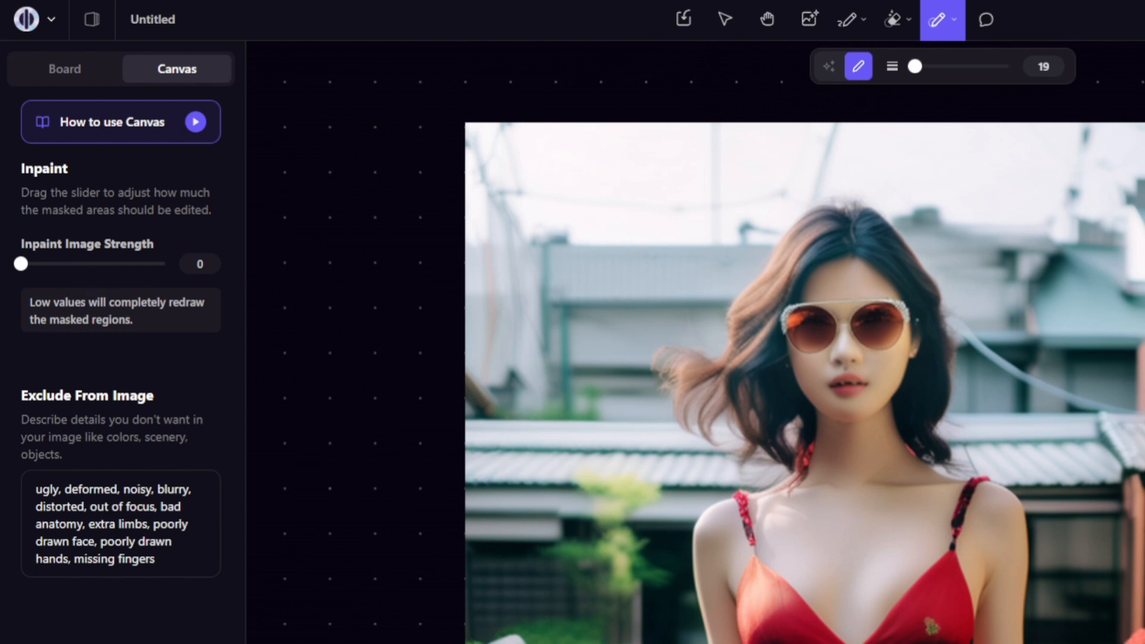
pyautogui.moveTo(1039, 437); pyautogui.dragTo(847, 352)
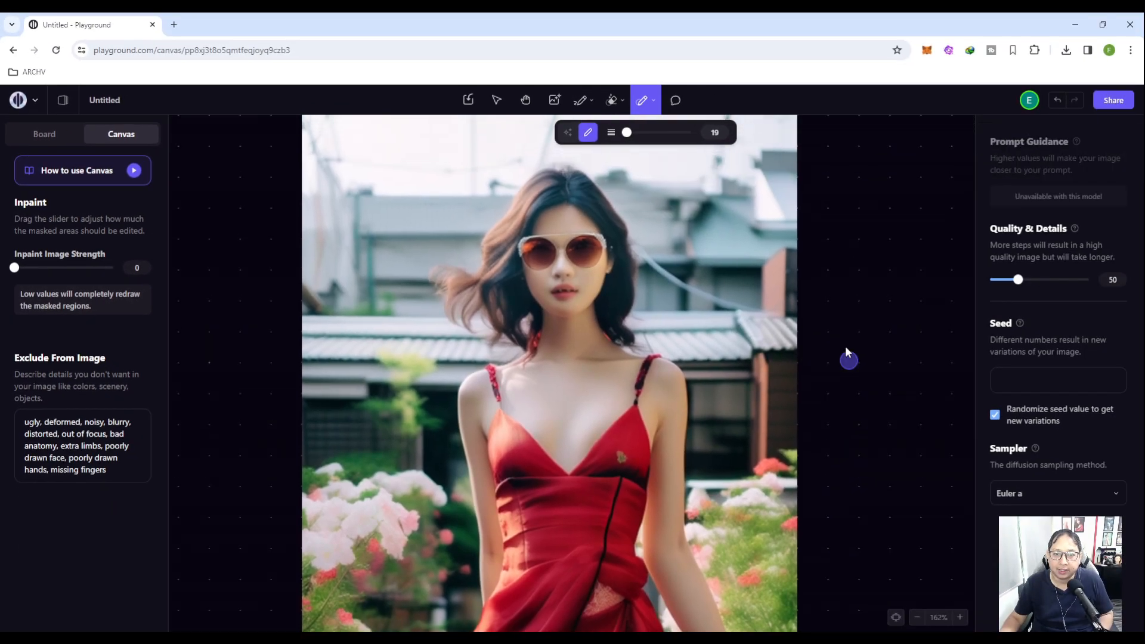
pyautogui.scroll(3, 639, 303)
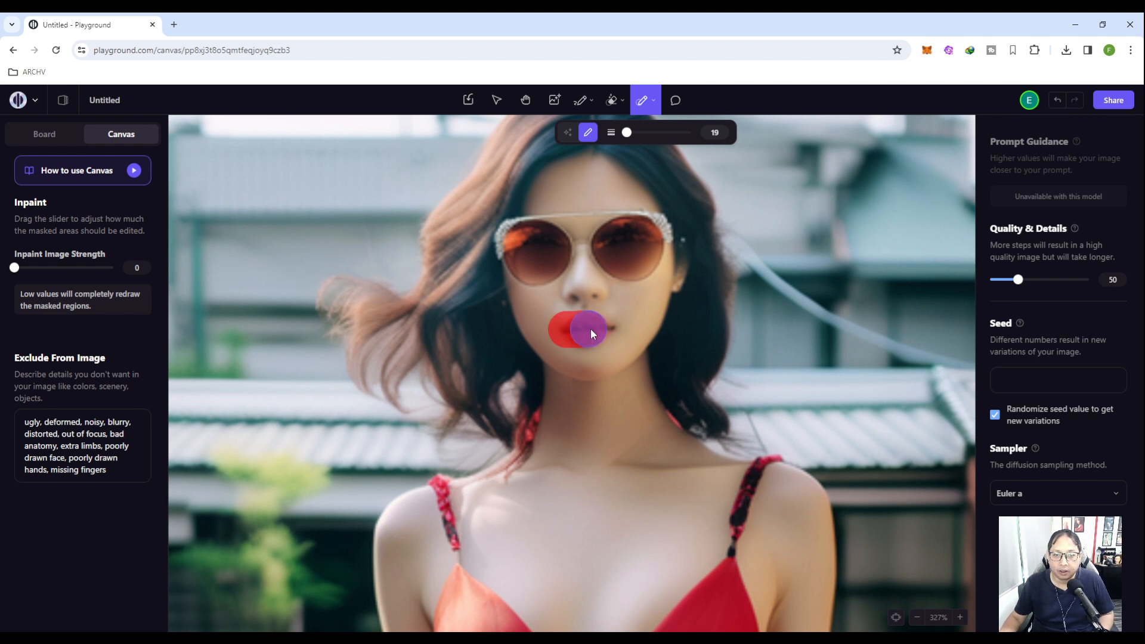
pyautogui.scroll(-10, 728, 395)
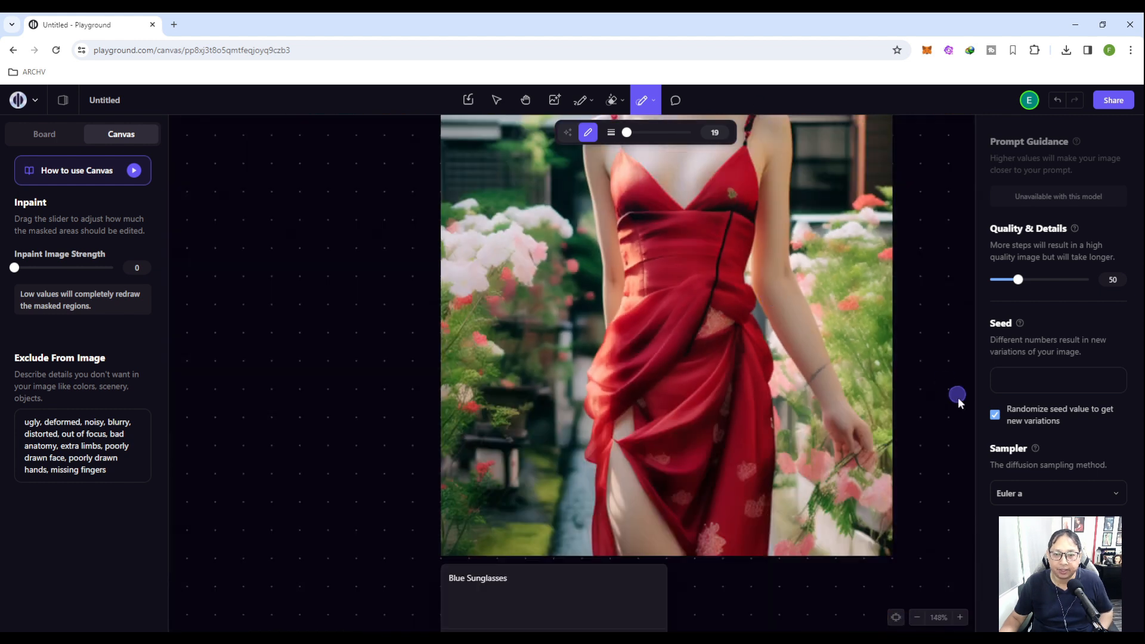
# - Replace the edit prompt with "red lips" and inpaint the masked mouth area
pyautogui.scroll(-2, 895, 382)
pyautogui.write('rte')
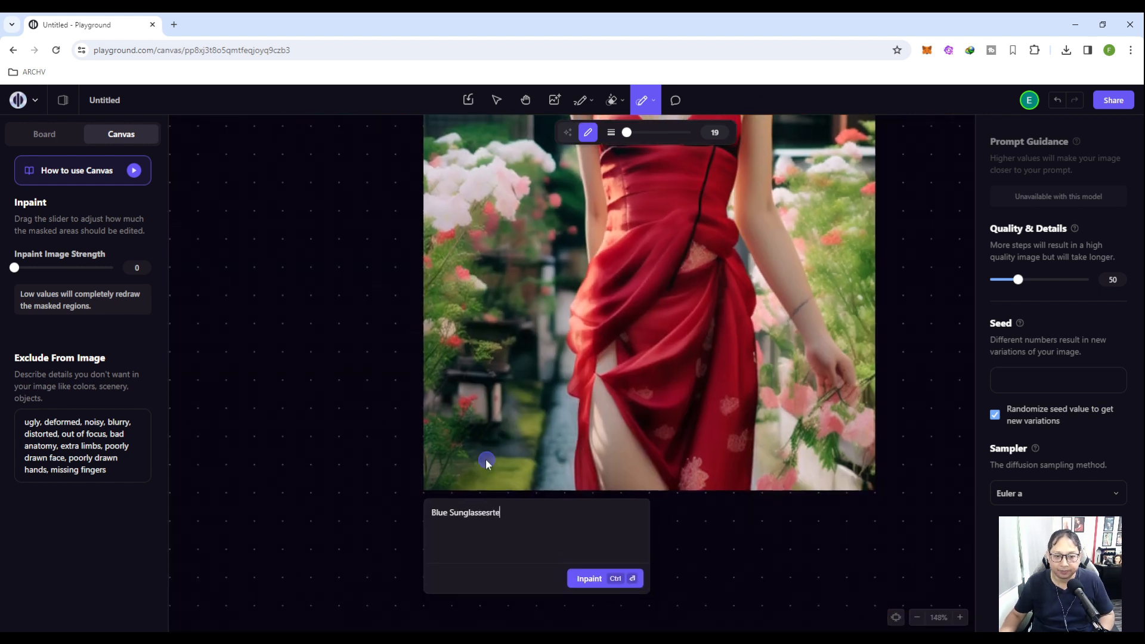
pyautogui.moveTo(502, 515); pyautogui.dragTo(428, 516)
pyautogui.write('red')
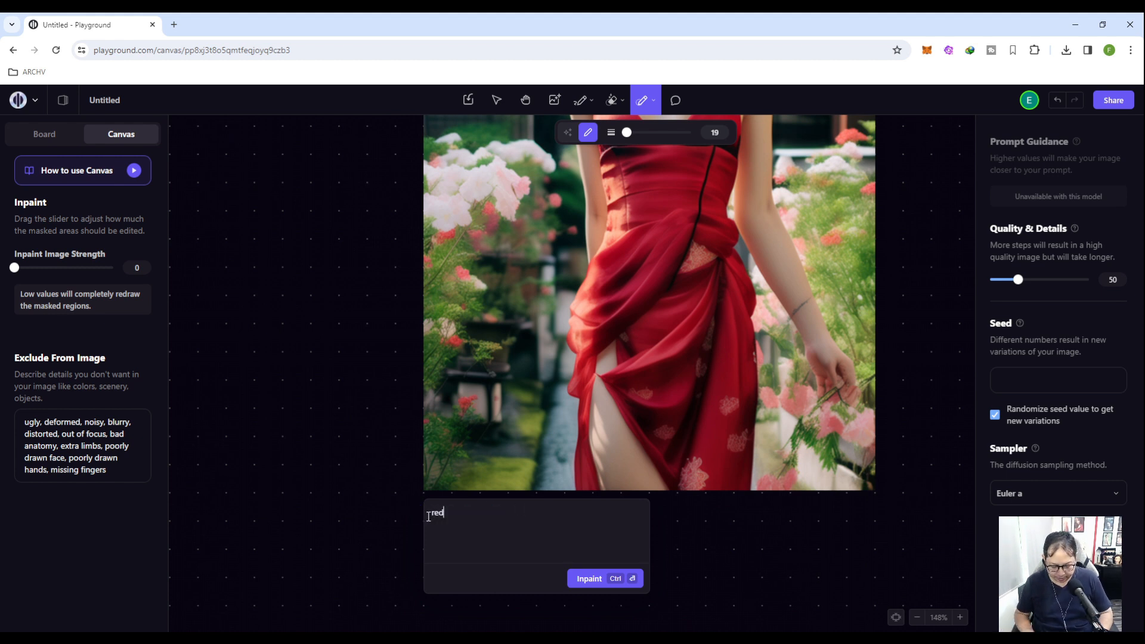
pyautogui.write(' lips')
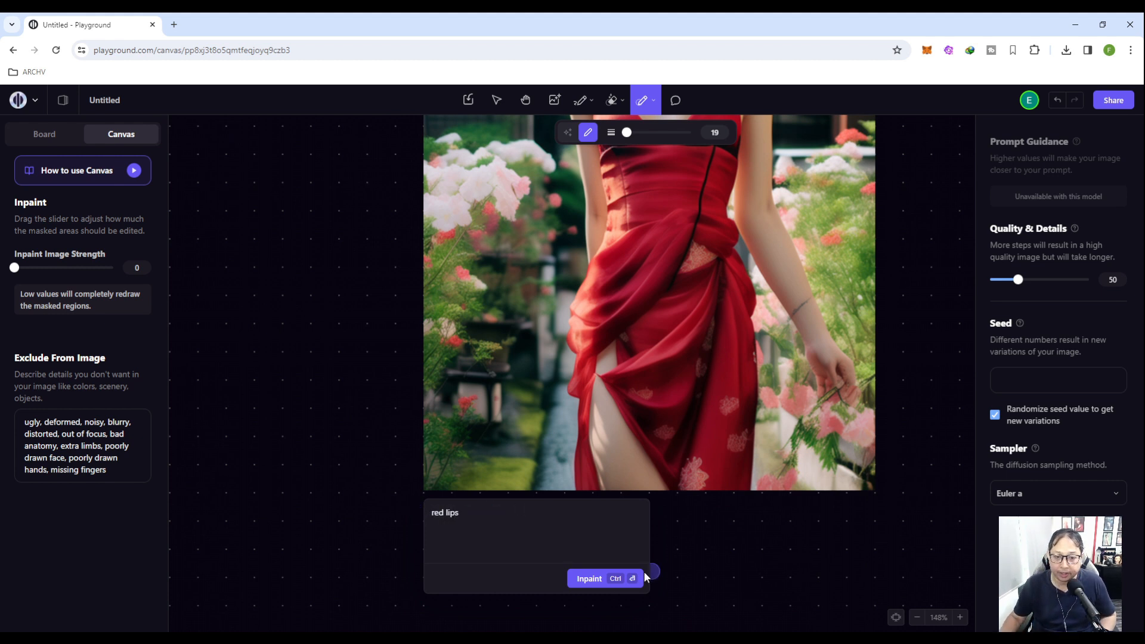
pyautogui.click(589, 580)
# - Examine the inpainted lips and sunglasses on the red dress image at several magnifications and positions
pyautogui.scroll(2, 923, 296)
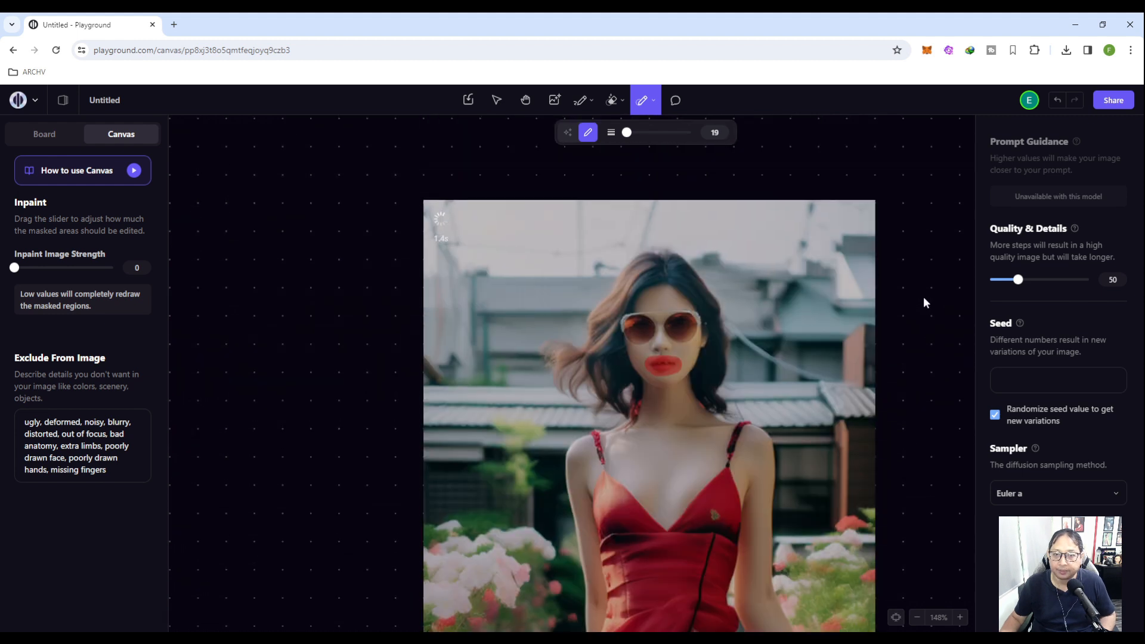
pyautogui.scroll(3, 923, 296)
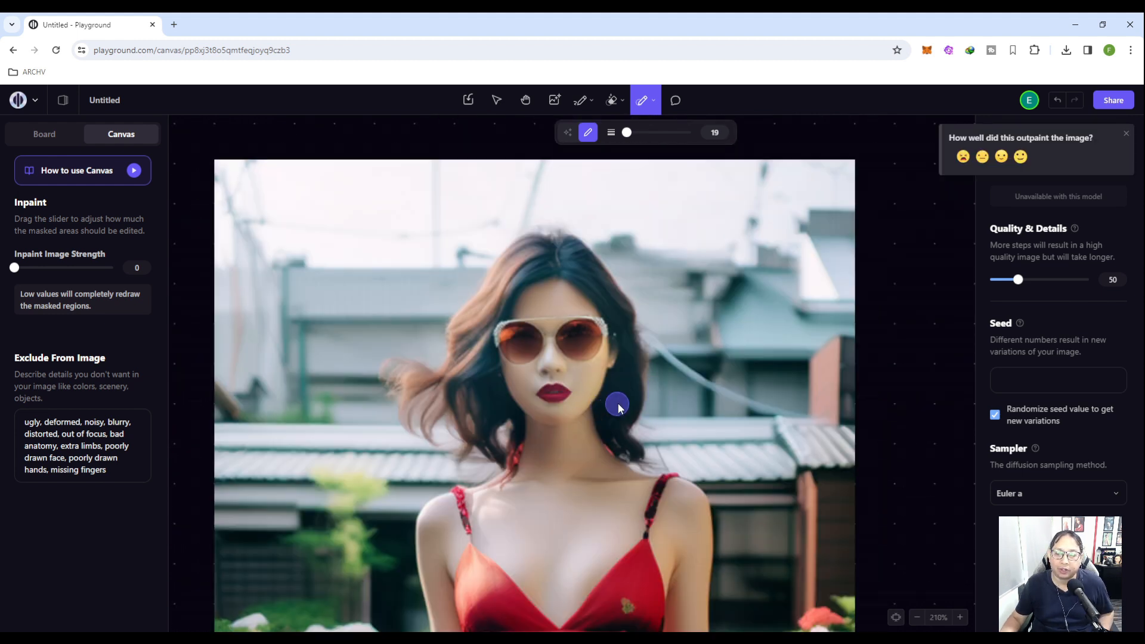
pyautogui.scroll(-5, 618, 407)
pyautogui.scroll(5, 637, 448)
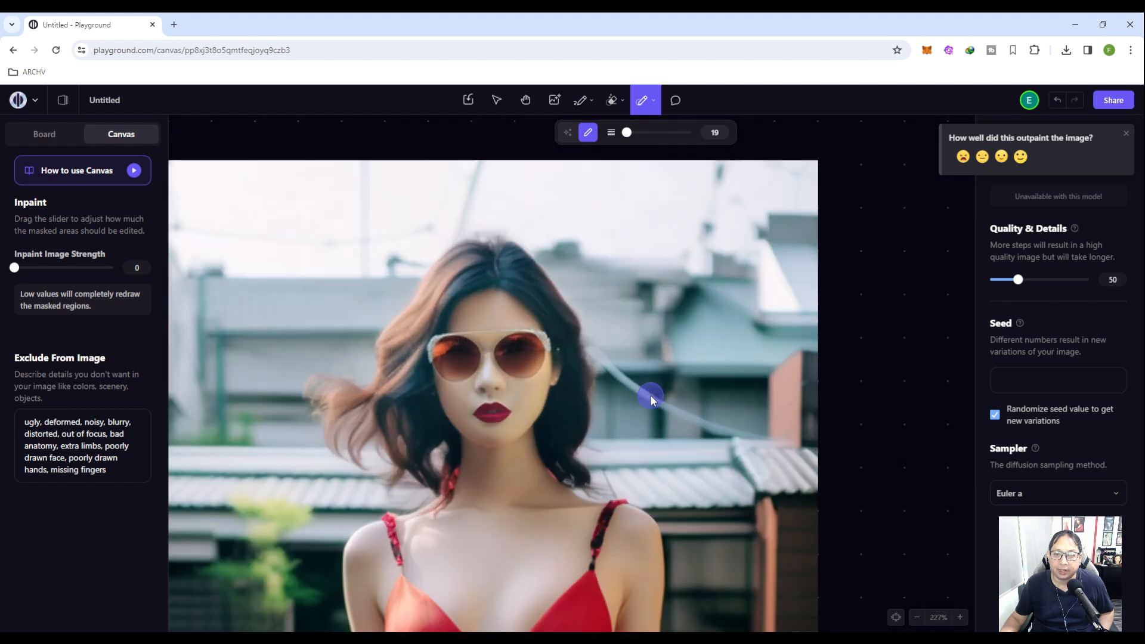
pyautogui.scroll(-3, 652, 396)
pyautogui.moveTo(654, 394); pyautogui.dragTo(651, 444)
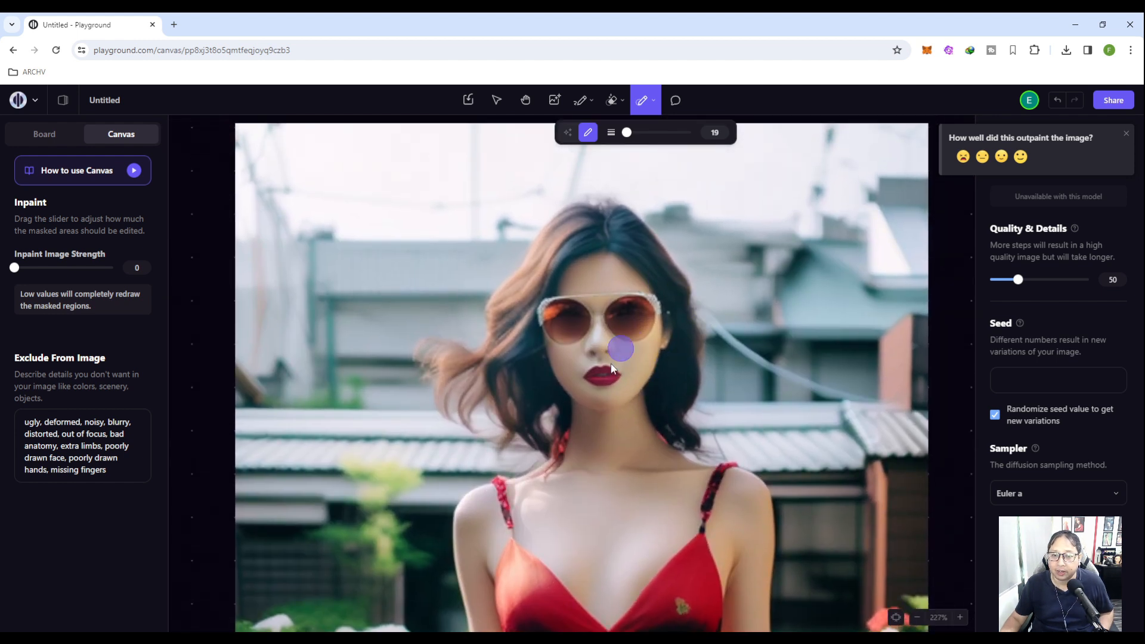
pyautogui.scroll(-6, 704, 409)
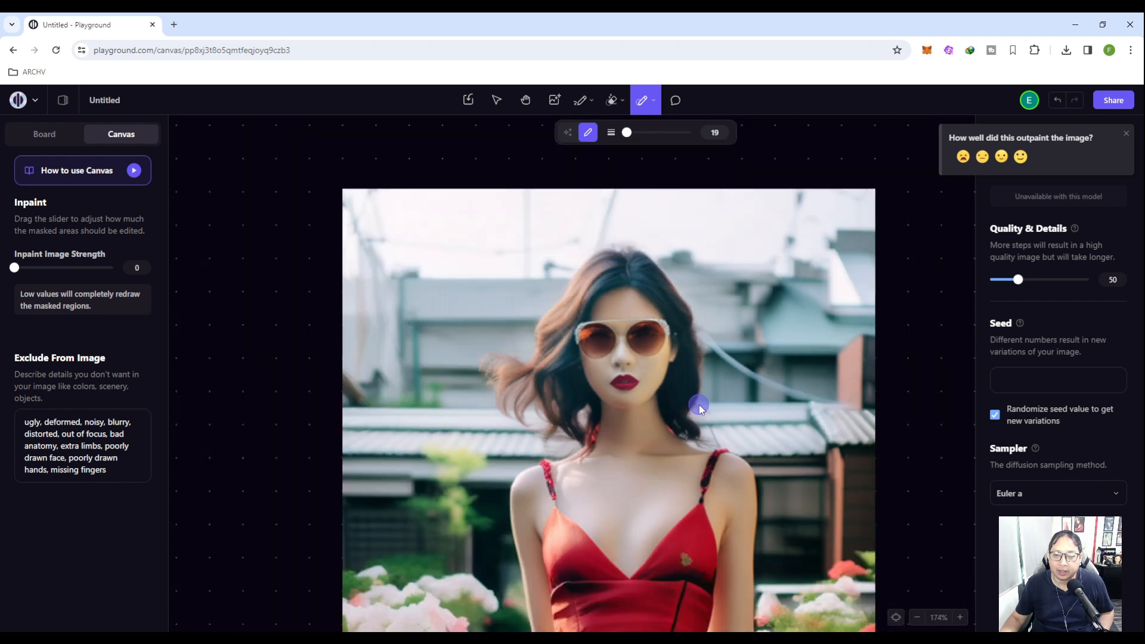
pyautogui.moveTo(861, 508); pyautogui.dragTo(807, 398)
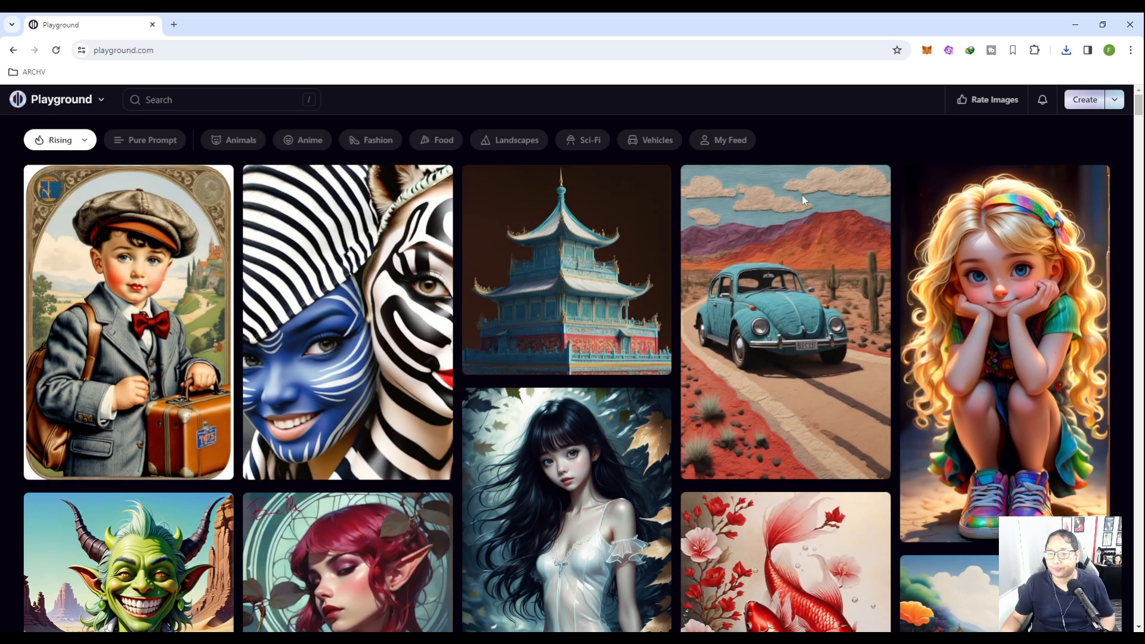
# - Browse the Rising image feed on the Playground home page
pyautogui.scroll(-10, 802, 195)
pyautogui.scroll(-8, 893, 217)
pyautogui.scroll(13, 893, 216)
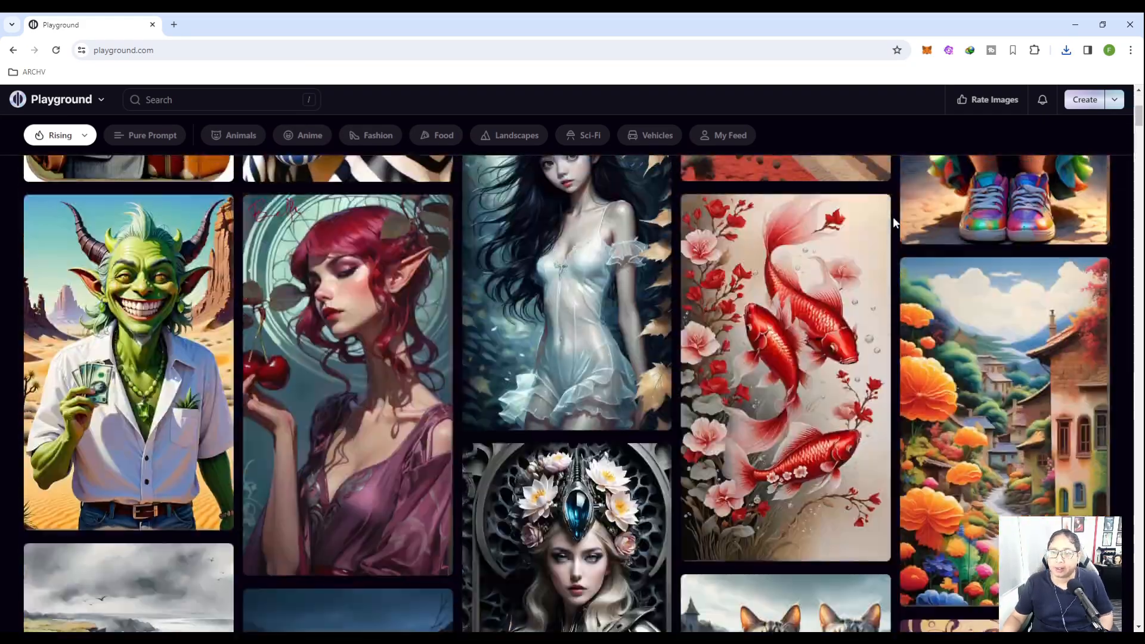
pyautogui.scroll(5, 894, 217)
pyautogui.scroll(-4, 897, 193)
pyautogui.scroll(-15, 896, 193)
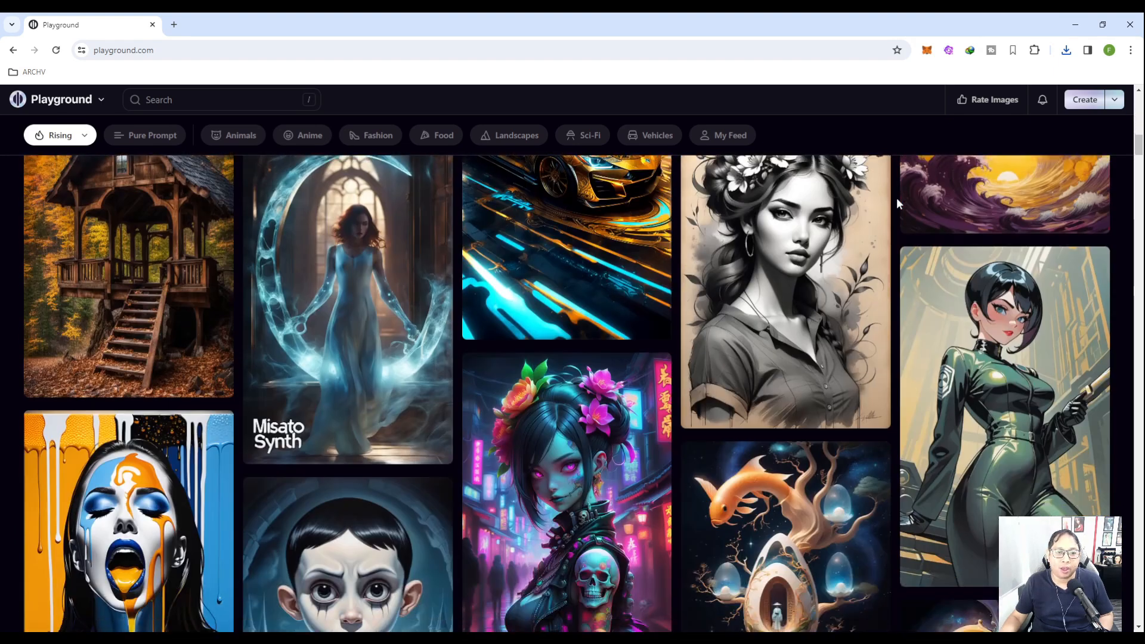
pyautogui.scroll(-4, 898, 203)
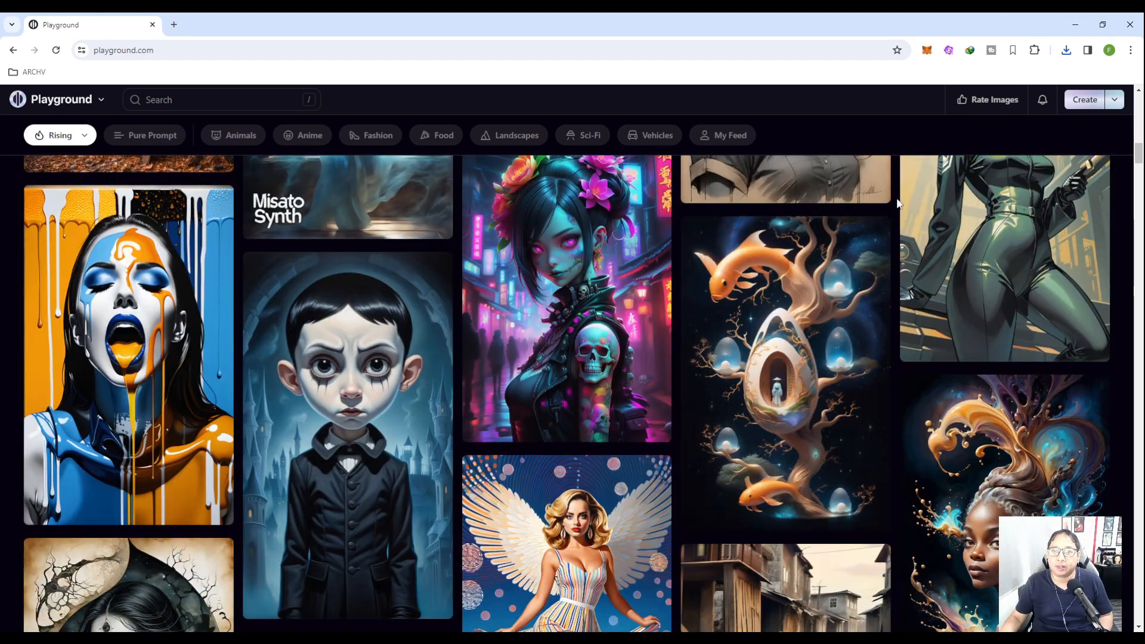